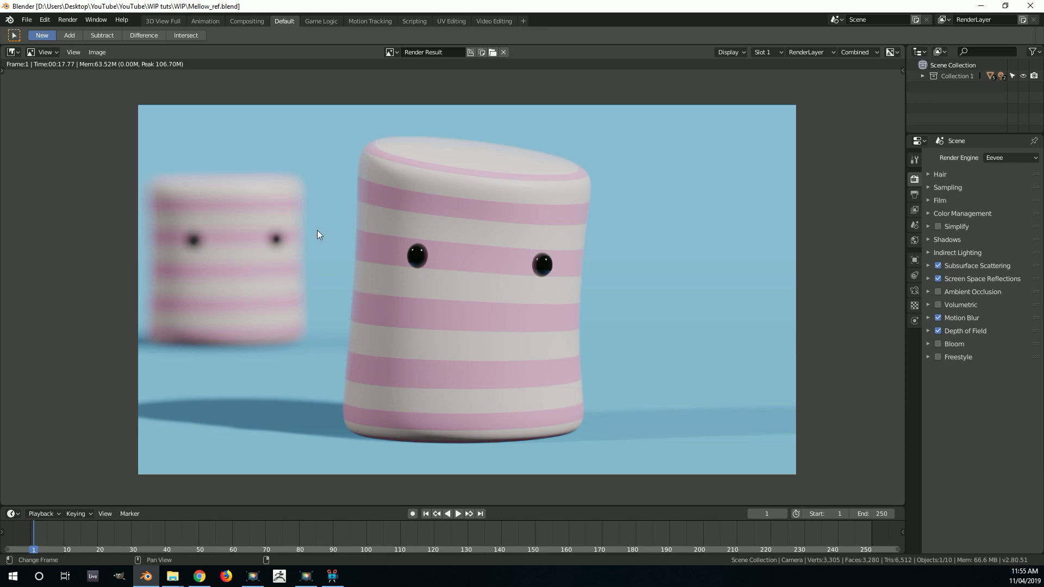
scroll(319, 228, down, 2)
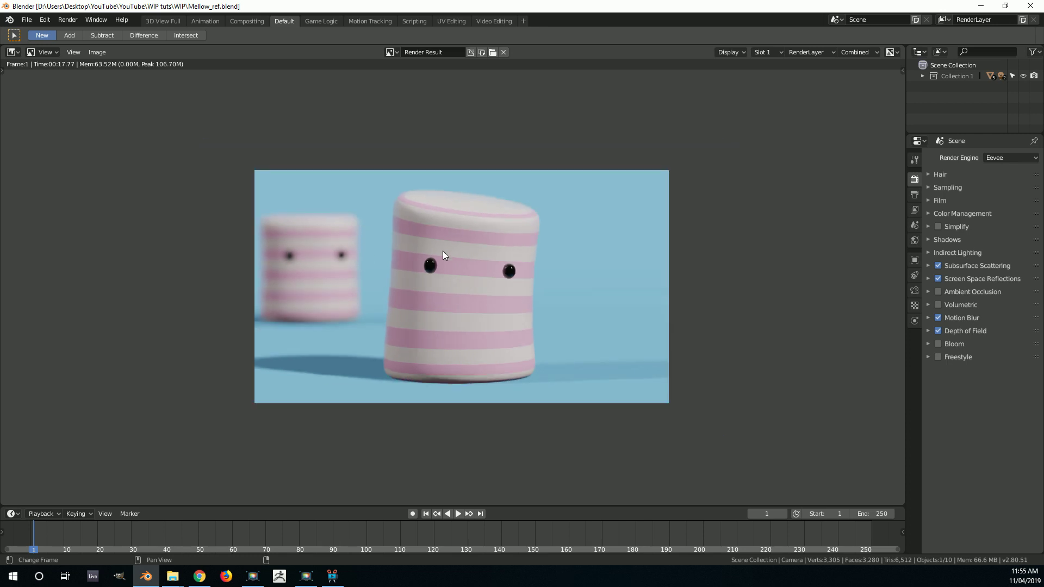
scroll(443, 250, up, 3)
scroll(743, 294, down, 1)
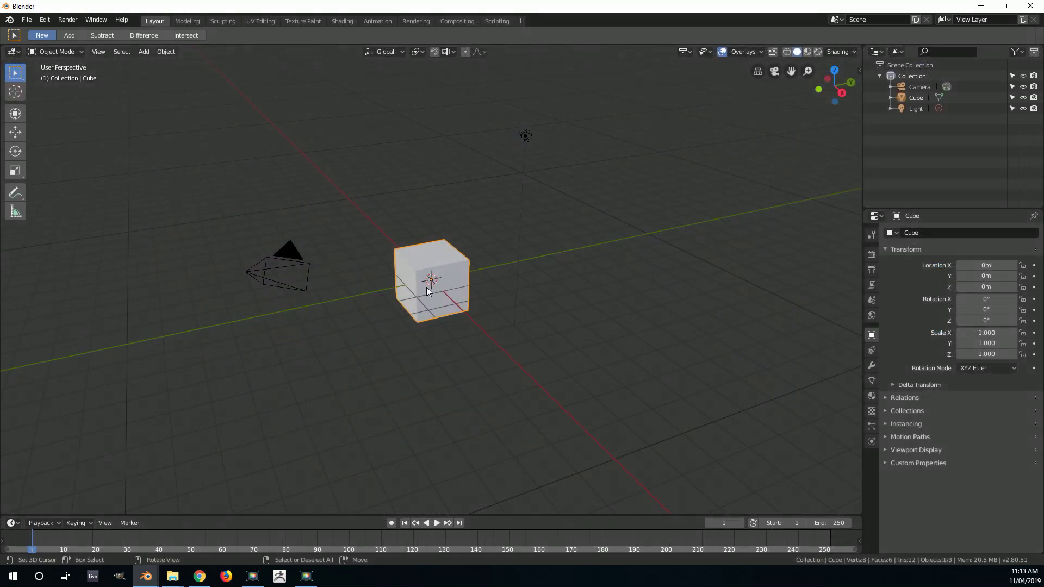
Delete all the default objects from the scene: the cube, camera and light
middle_drag(427, 287, 454, 280)
key(a)
key(x)
click(468, 247)
Start the Shortcut VUr add-on from the viewport sidebar and hide the sidebar again
key(n)
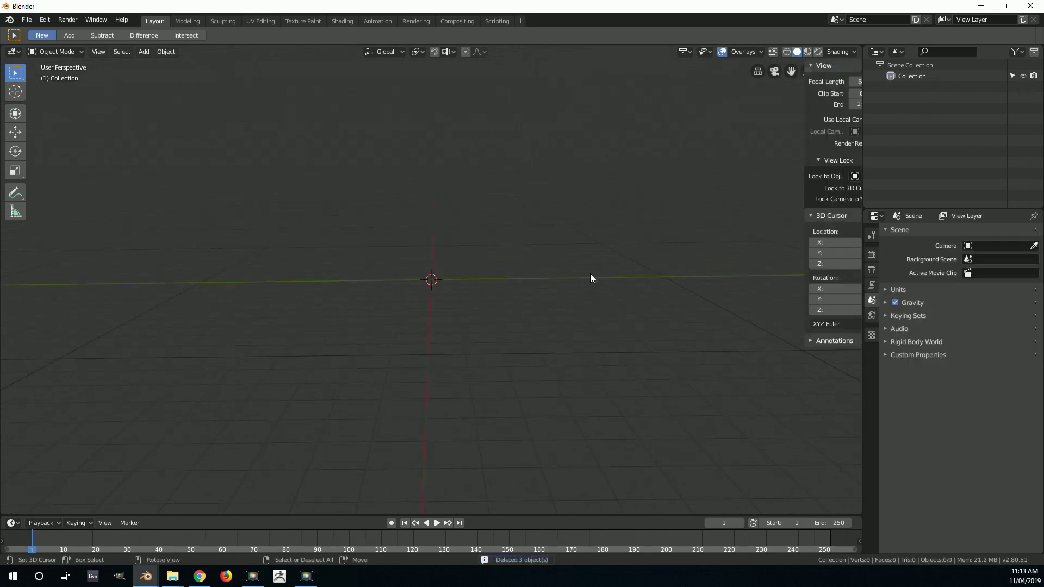
key(n)
key(n)
click(855, 100)
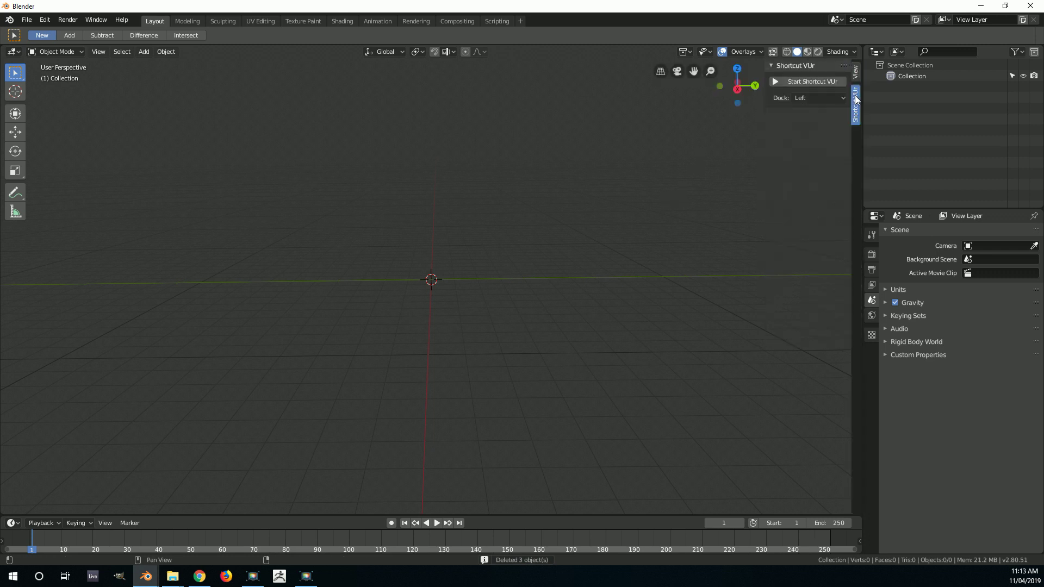
click(813, 81)
key(n)
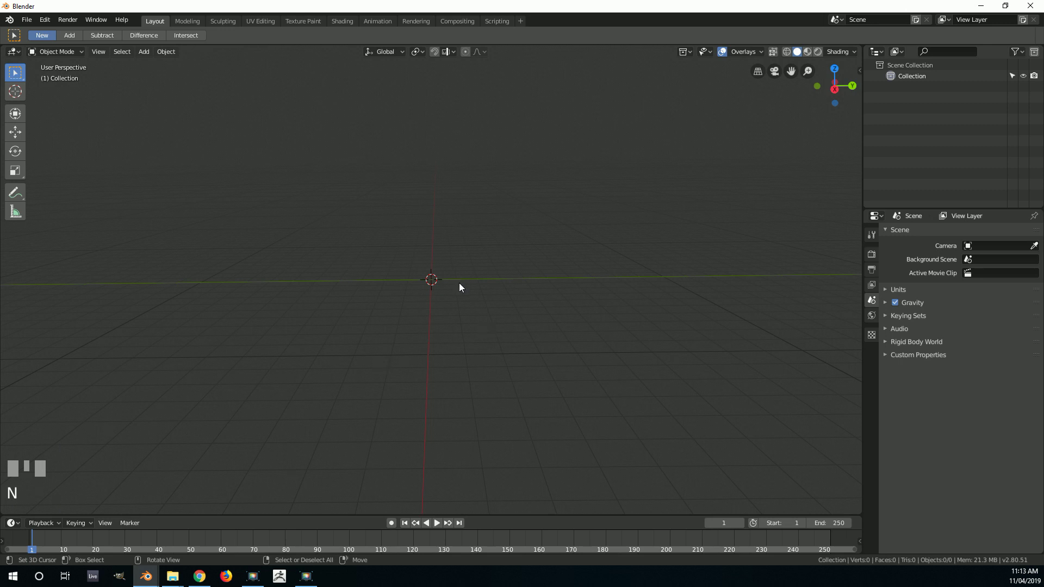
Add a cylinder mesh at the world origin of the empty scene
scroll(458, 270, down, 2)
scroll(380, 328, up, 3)
middle_drag(469, 271, 471, 274)
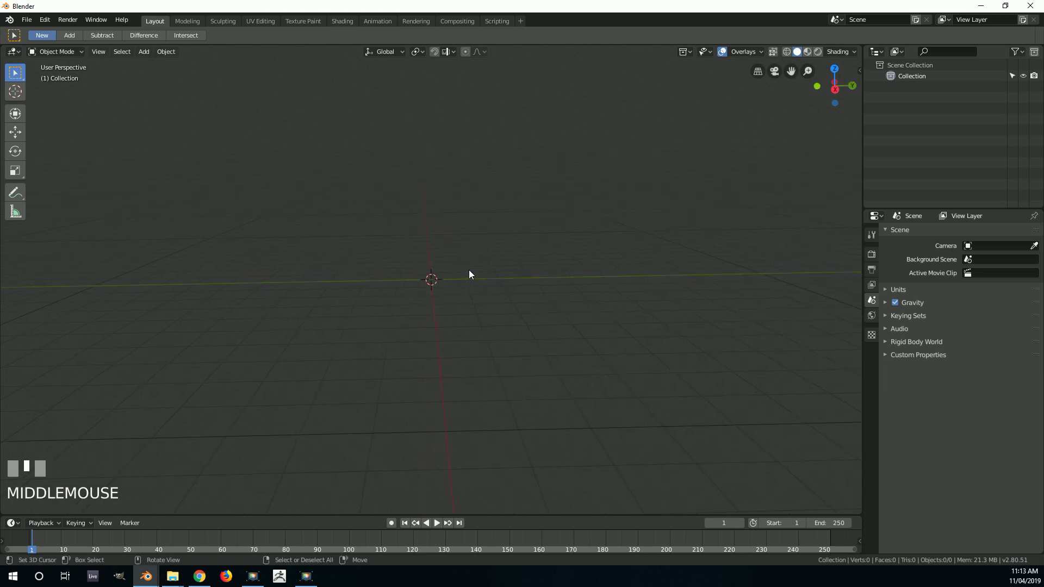
key(shift+a)
mouse_move(439, 262)
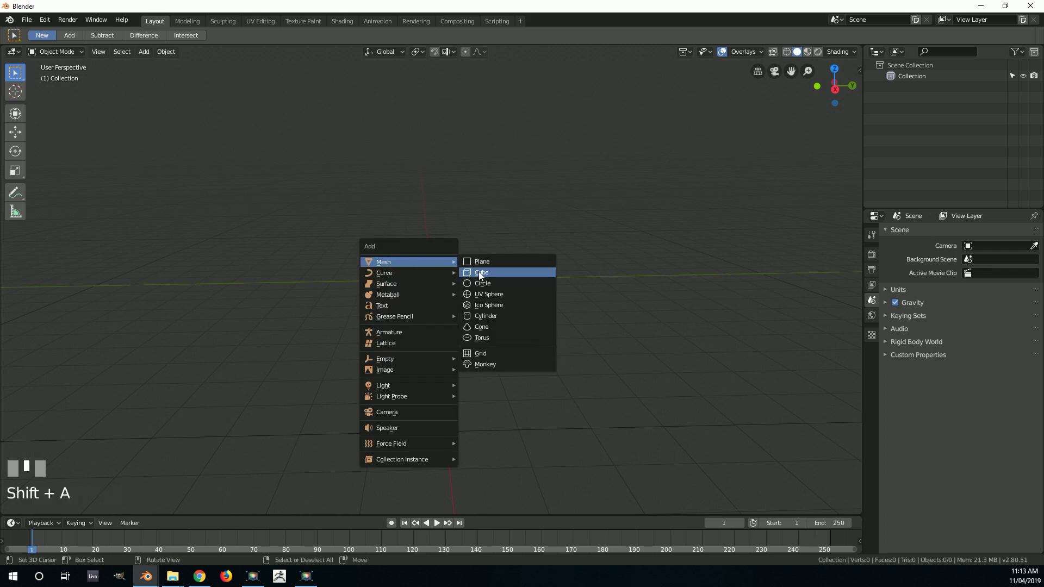
click(513, 313)
scroll(465, 245, down, 1)
scroll(469, 250, up, 3)
middle_drag(471, 254, 471, 275)
scroll(471, 275, up, 1)
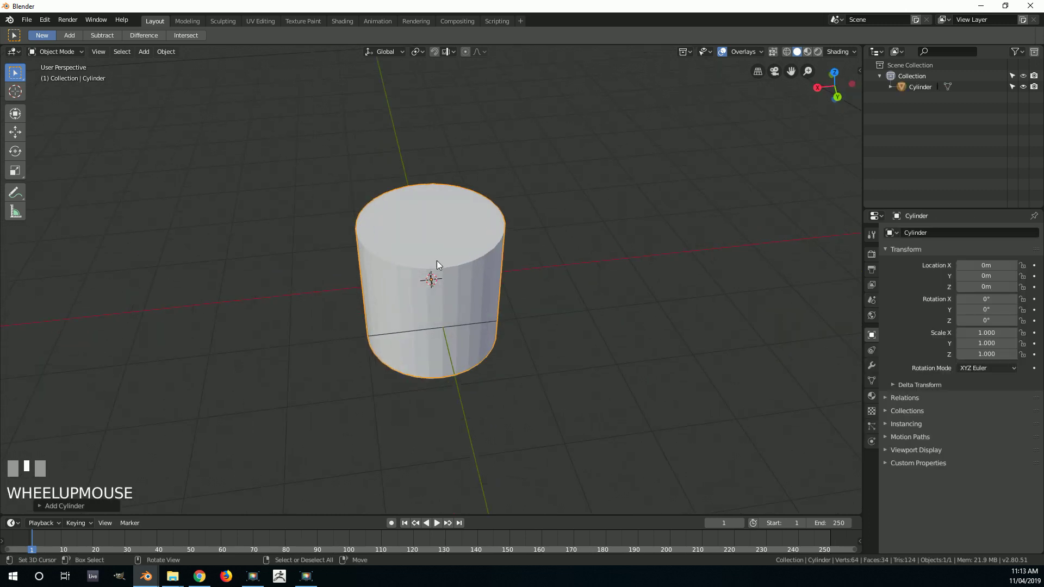
Set the new cylinder's vertex count to 16 in its creation settings and collapse those settings
click(74, 504)
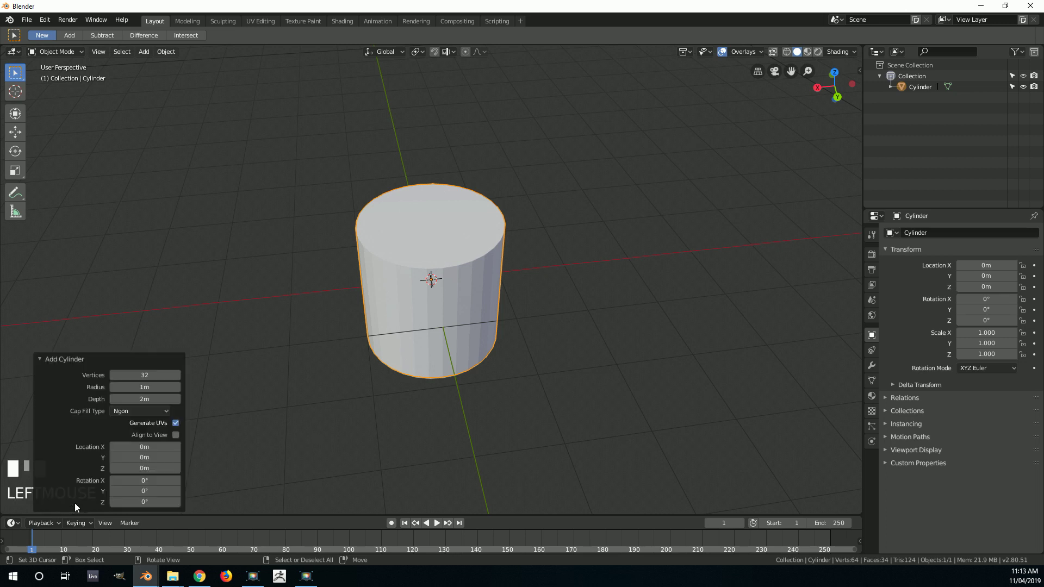
click(143, 376)
key(BackSpace)
text(16)
key(Return)
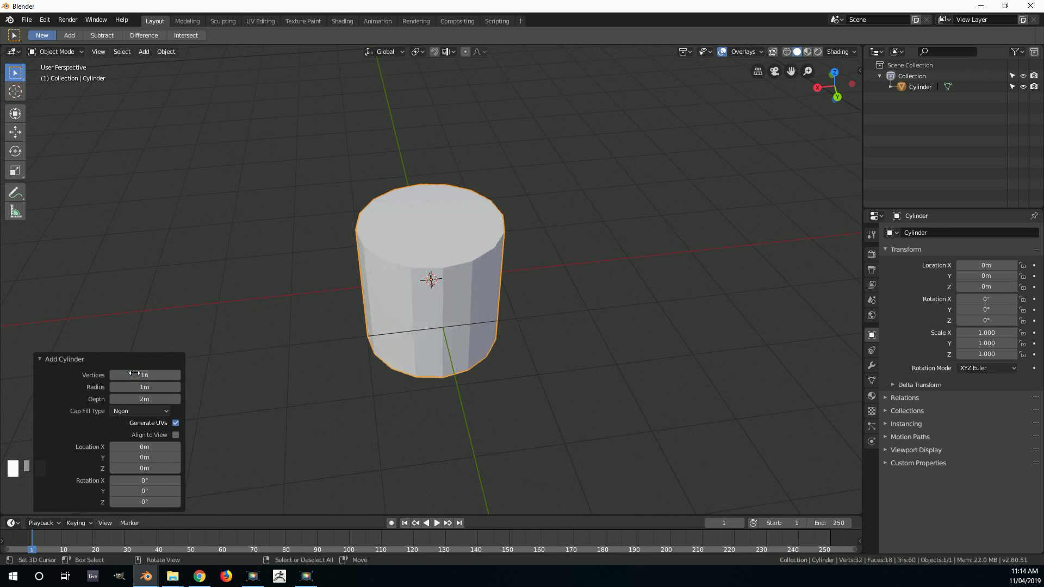
click(46, 358)
Switch to the front orthographic view and enter Edit Mode on the cylinder
middle_drag(350, 234, 399, 230)
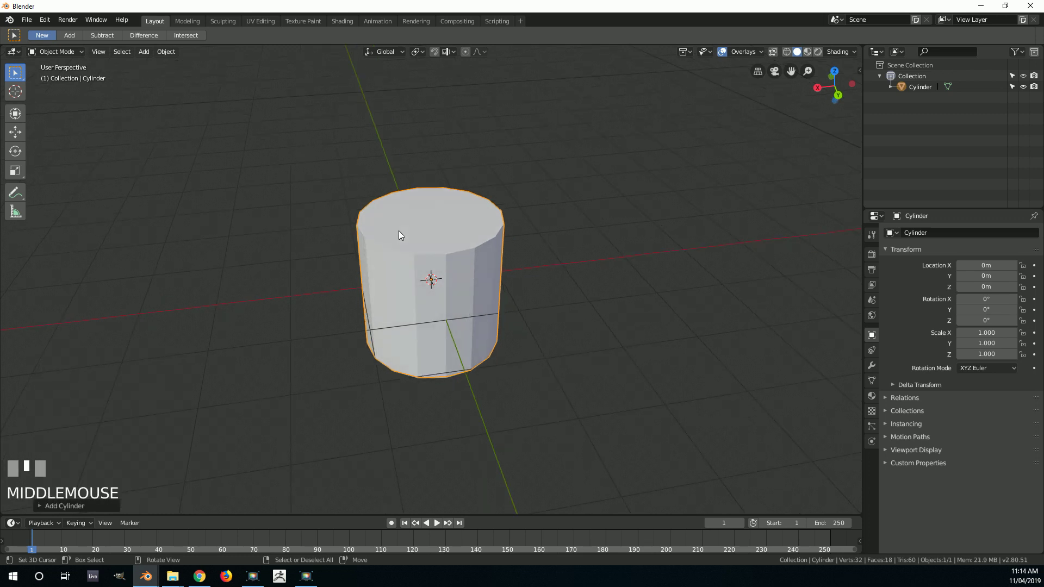
key(KP_5)
key(KP_1)
scroll(385, 224, up, 2)
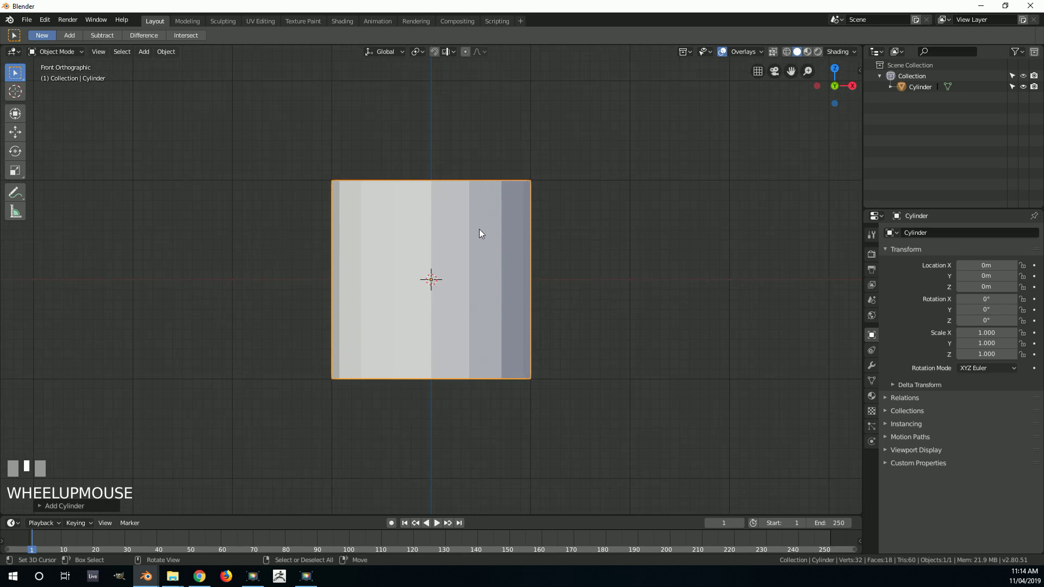
click(62, 52)
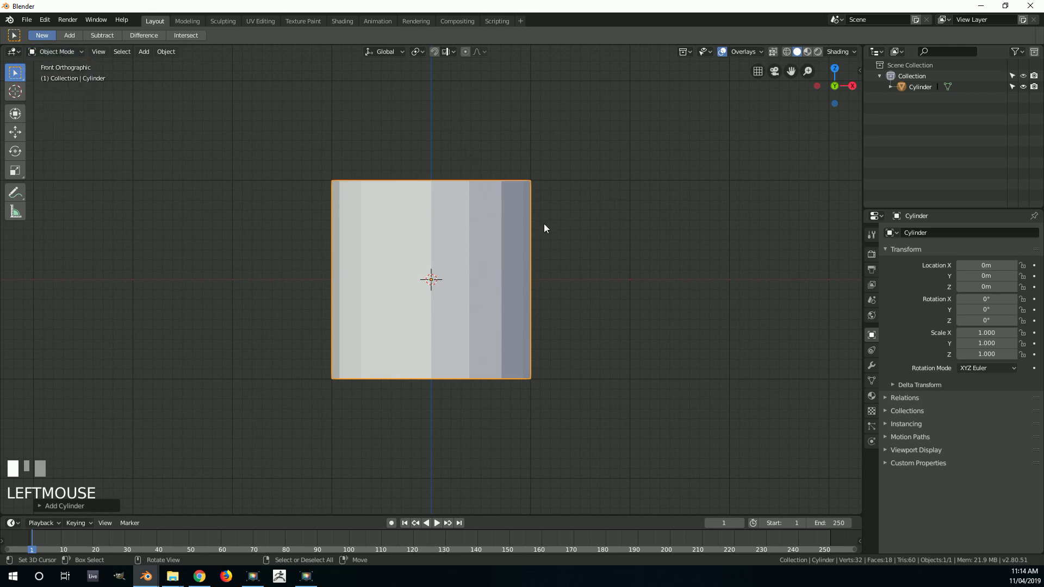
key(Tab)
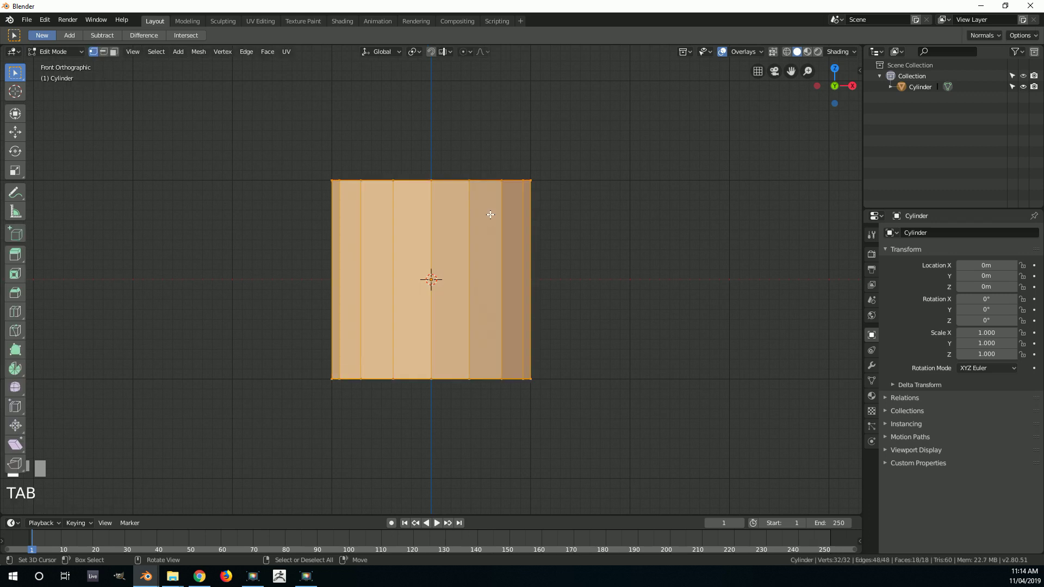
Deselect all of the cylinder's vertices and select them all again
scroll(467, 238, down, 2)
middle_drag(338, 292, 314, 307)
scroll(419, 322, up, 2)
scroll(419, 322, down, 1)
middle_drag(509, 238, 548, 256)
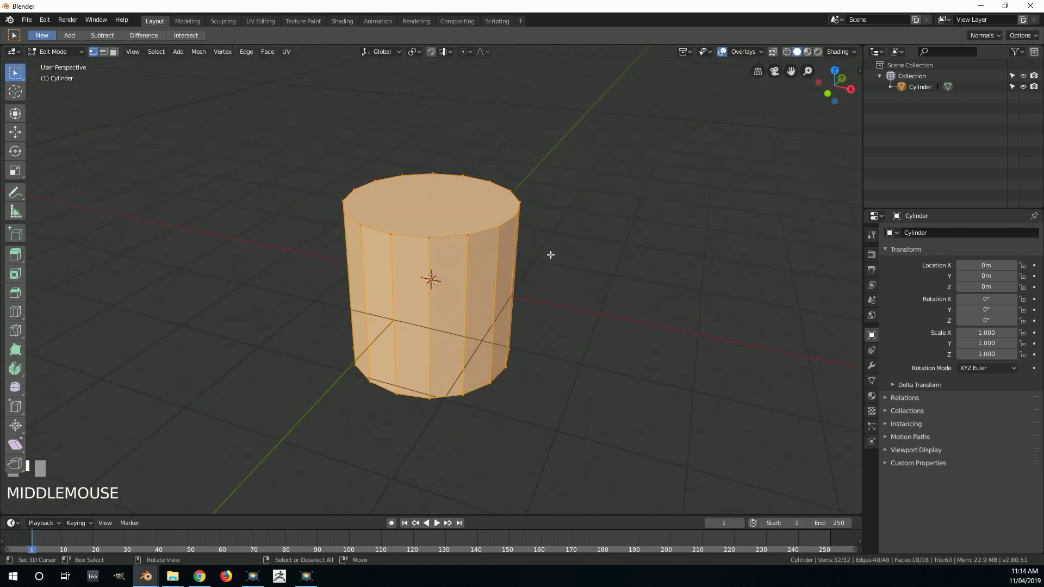
key(a)
key(a)
key(a)
key(a)
key(alt+a)
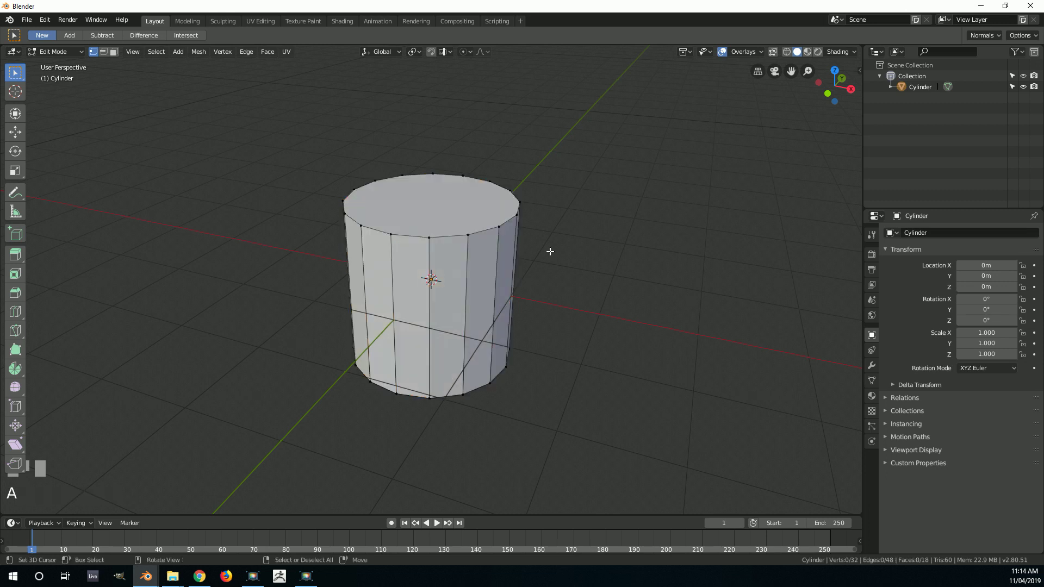
key(a)
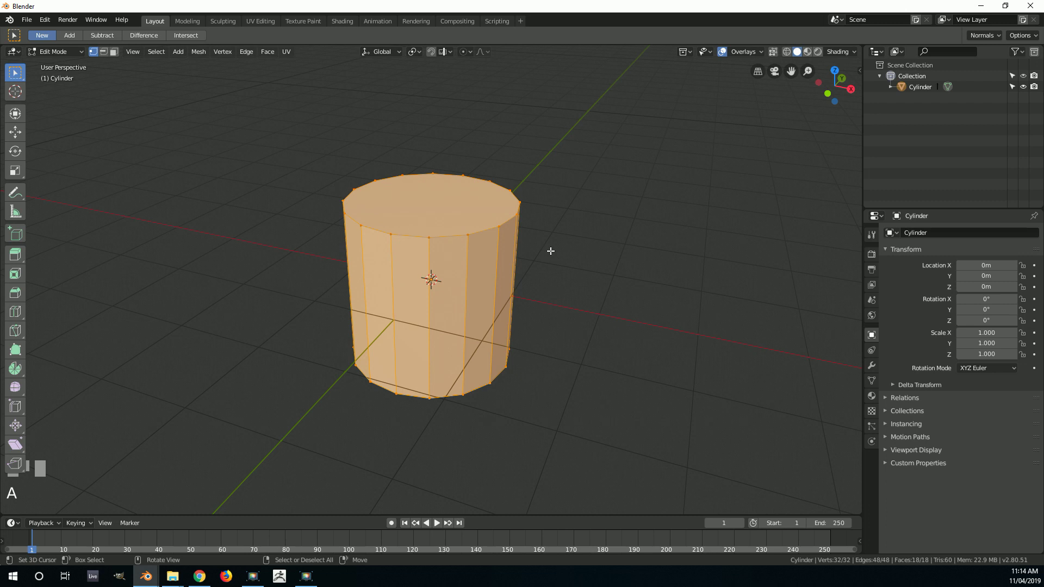
In the front orthographic view, move the whole cylinder mesh up 1 m along Z so its base sits at the origin
key(KP_1)
scroll(506, 239, up, 2)
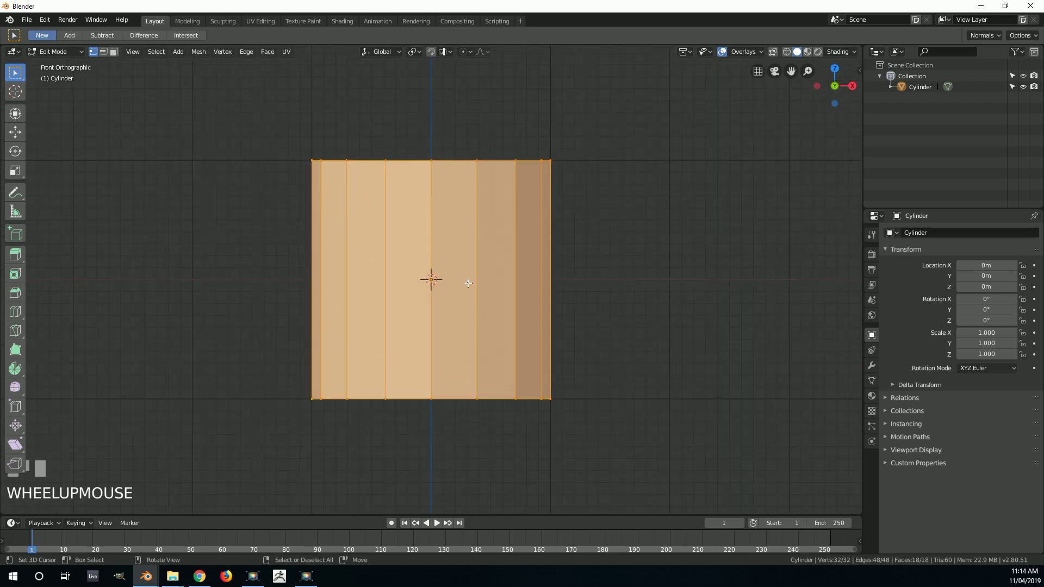
scroll(539, 264, down, 2)
scroll(524, 274, up, 1)
key(g)
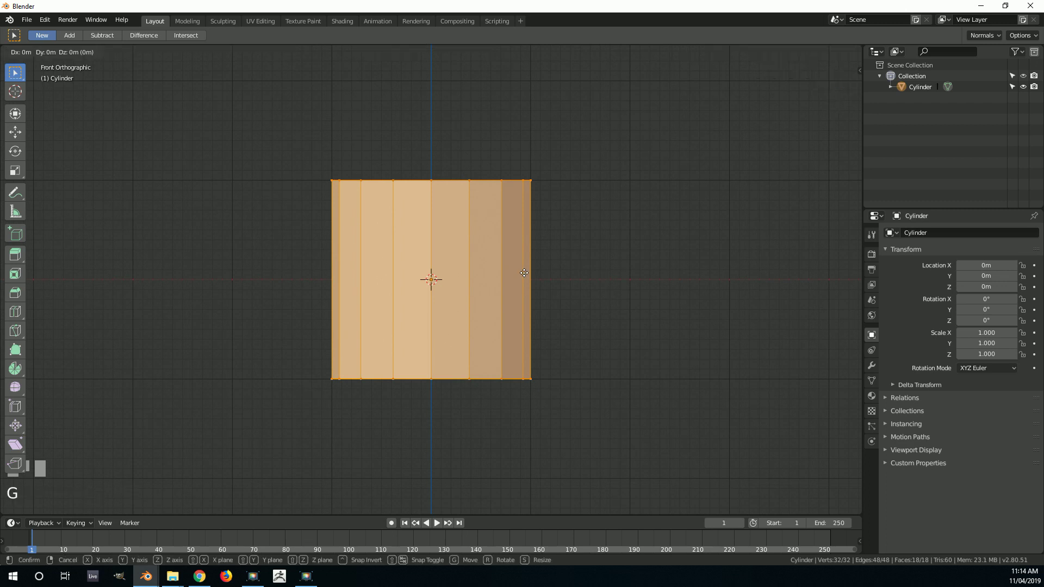
key(z)
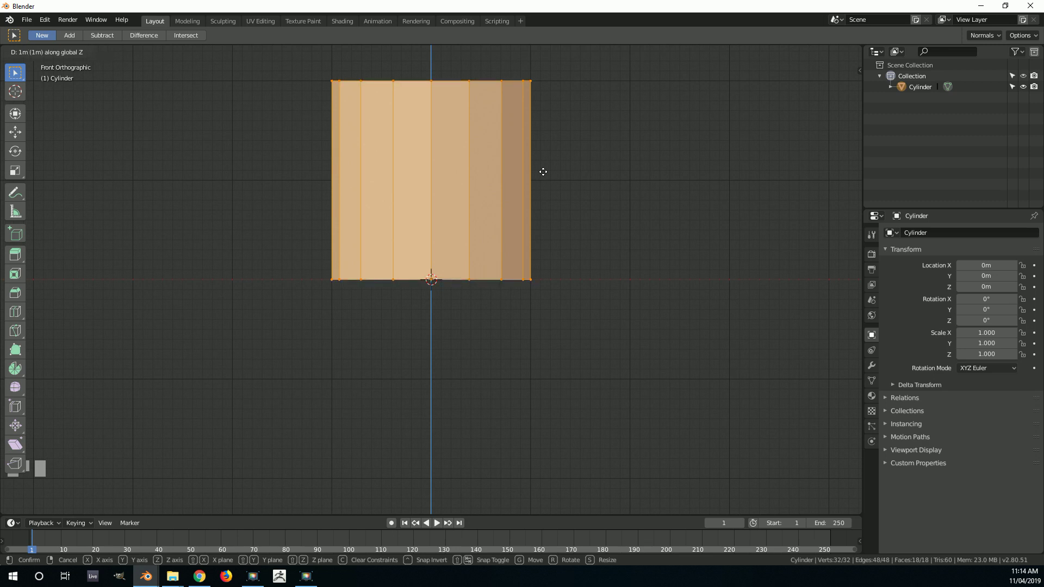
click(543, 172)
Change the viewport shading to Wireframe and deselect all of the cylinder's vertices
scroll(543, 172, down, 2)
shift+middle_drag(543, 172, 478, 303)
scroll(479, 288, up, 2)
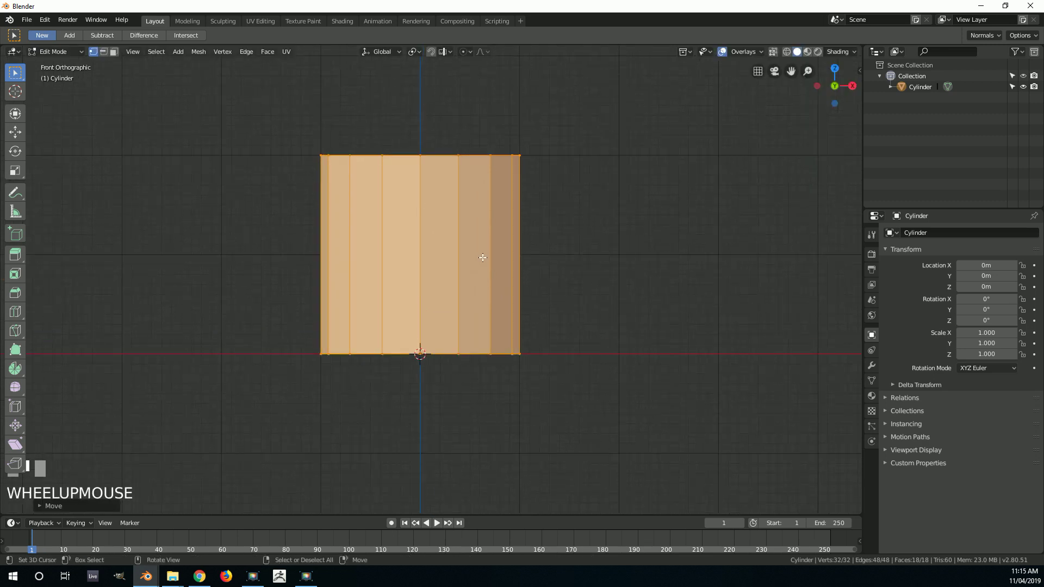
key(z)
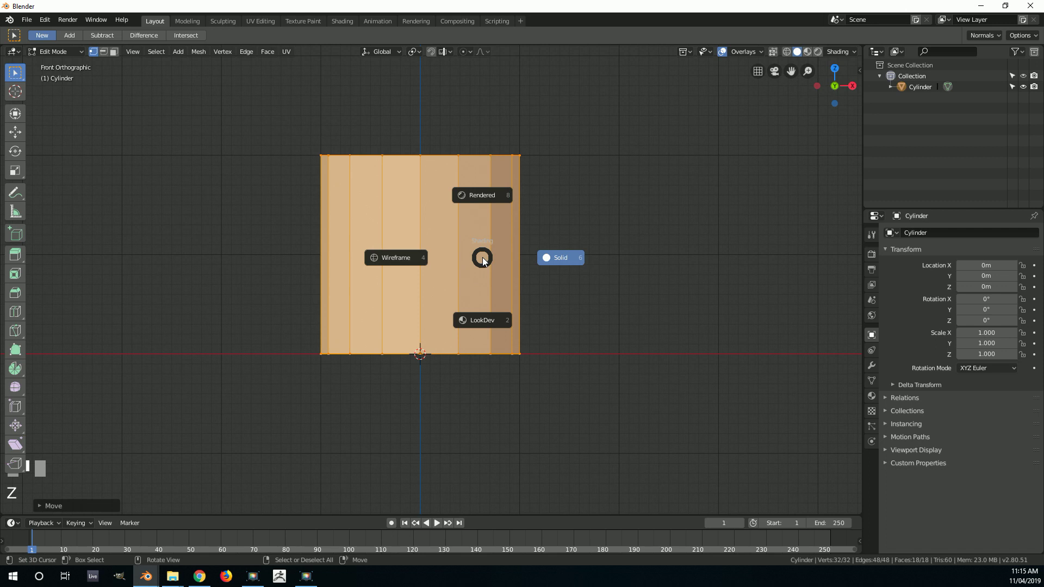
click(392, 260)
scroll(433, 230, up, 1)
key(a)
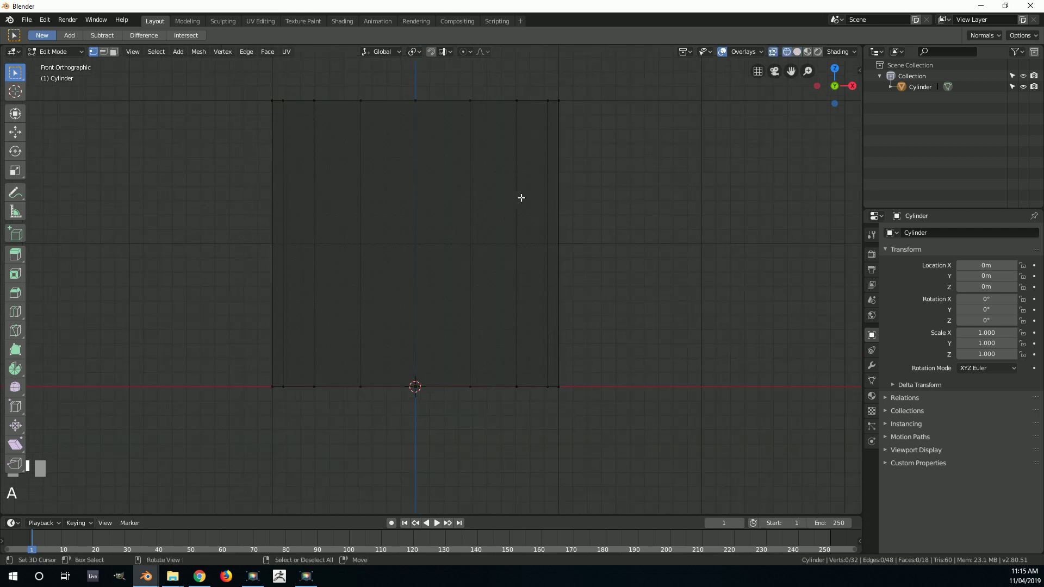
Box-select the cylinder's top ring of vertices and raise it 0.5 m along Z
scroll(509, 191, down, 1)
key(b)
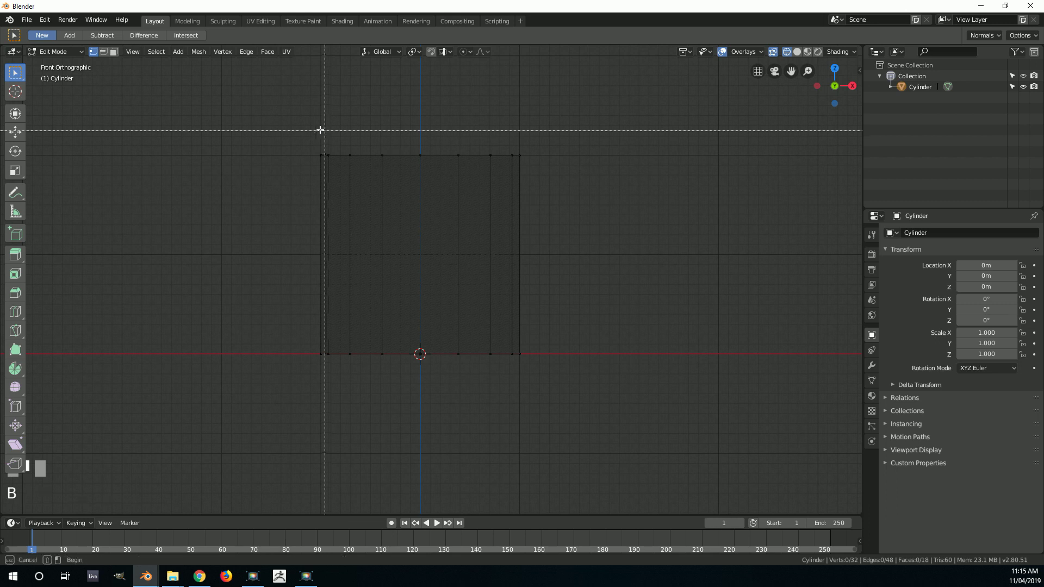
drag(272, 115, 565, 184)
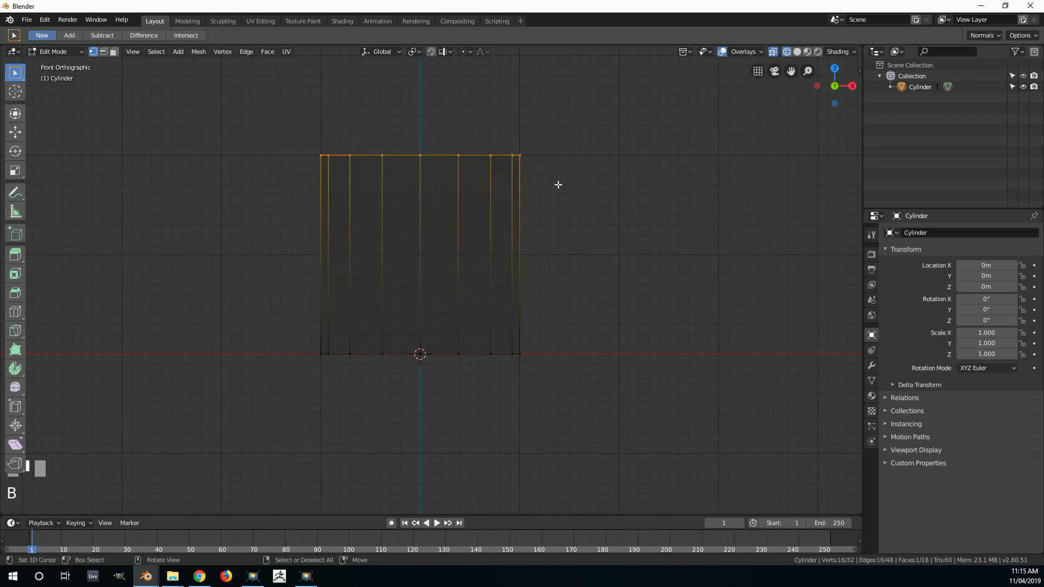
key(g)
key(z)
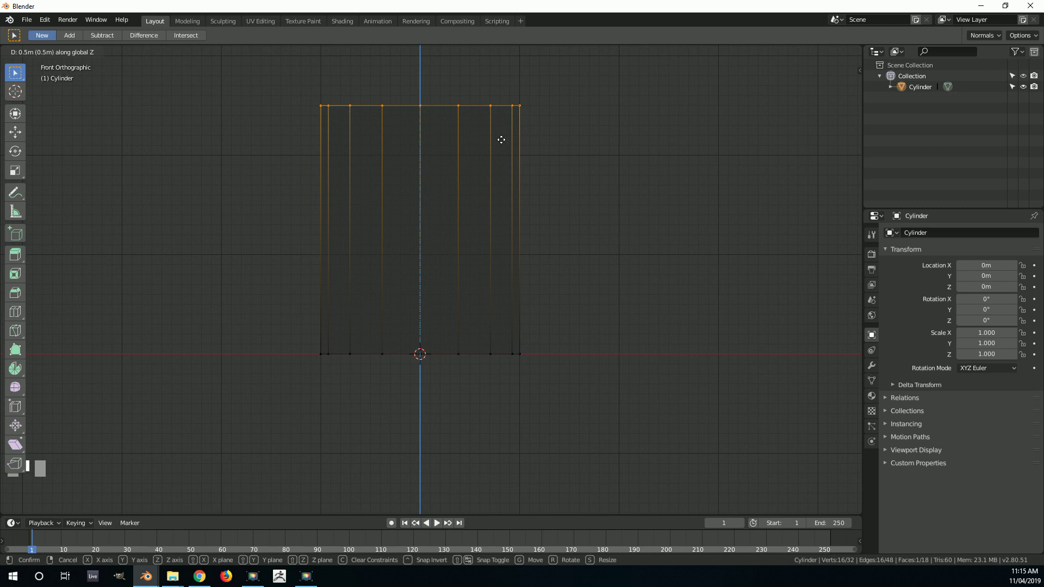
ctrl+click(499, 139)
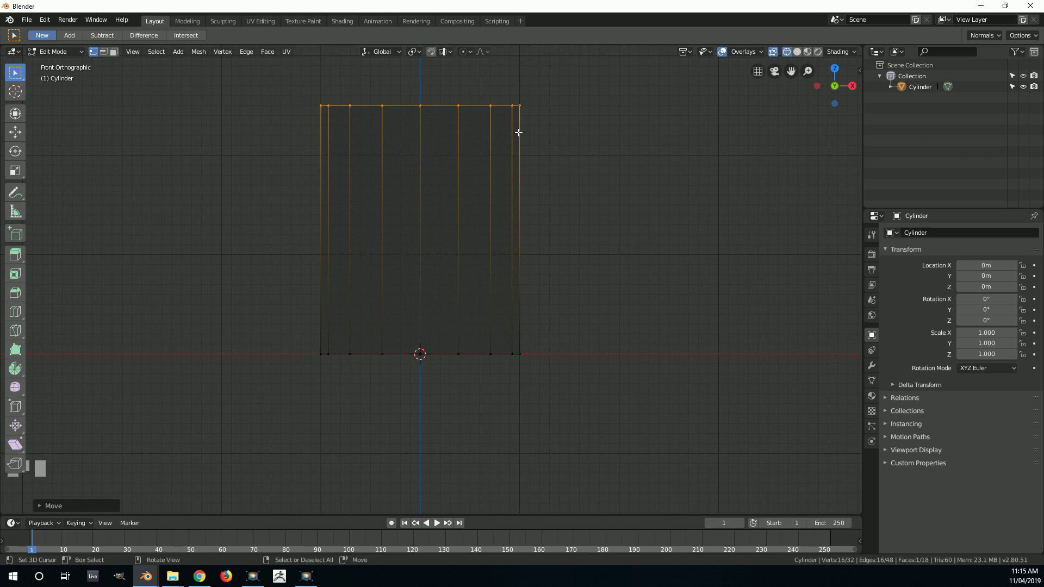
Return the viewport shading to Solid and deselect the cylinder's top vertices
scroll(526, 124, down, 2)
mouse_move(513, 195)
middle_down()
mouse_move(401, 205)
mouse_move(432, 245)
mouse_move(443, 226)
middle_up()
scroll(446, 224, up, 2)
key(z)
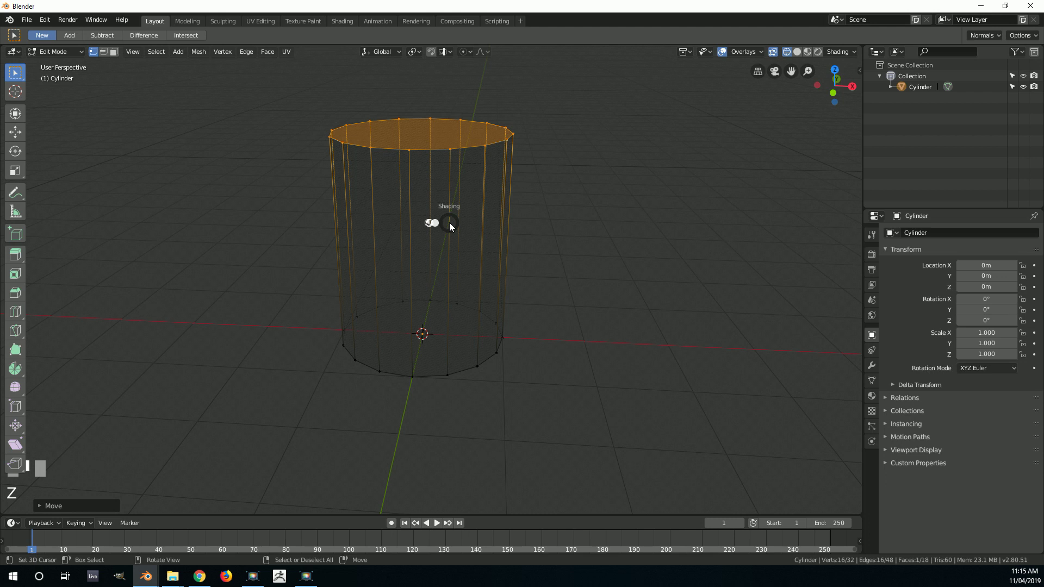
click(535, 226)
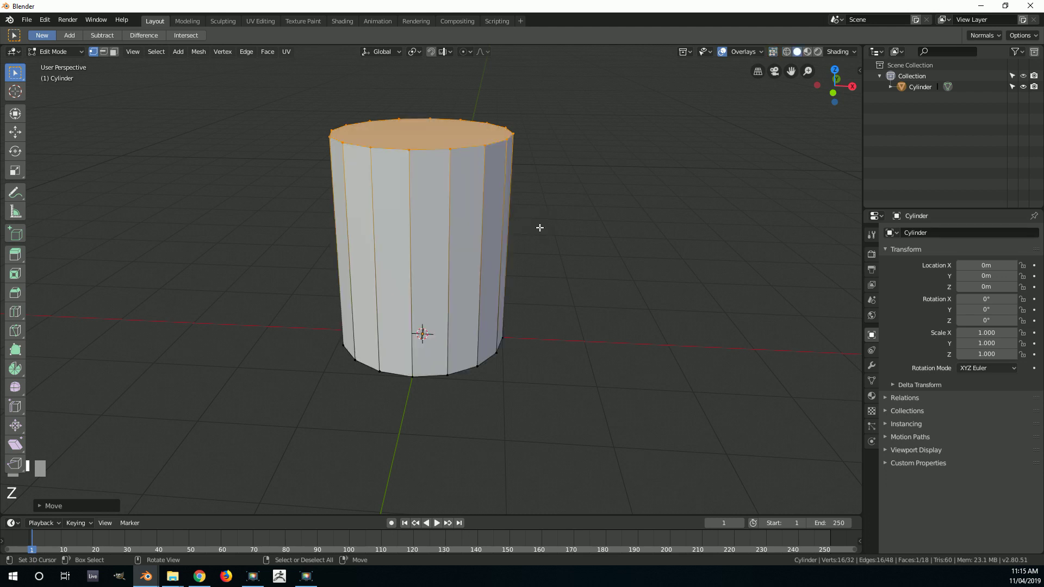
key(alt+a)
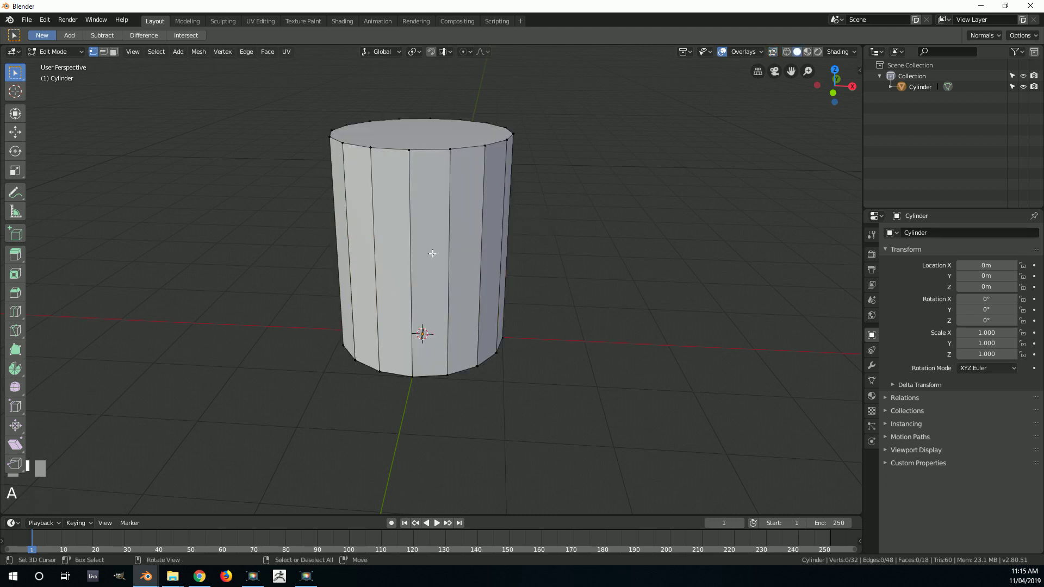
Add eight evenly spaced horizontal loop cuts around the cylinder's side and deselect them in the front view
middle_drag(429, 252, 445, 235)
scroll(438, 236, down, 1)
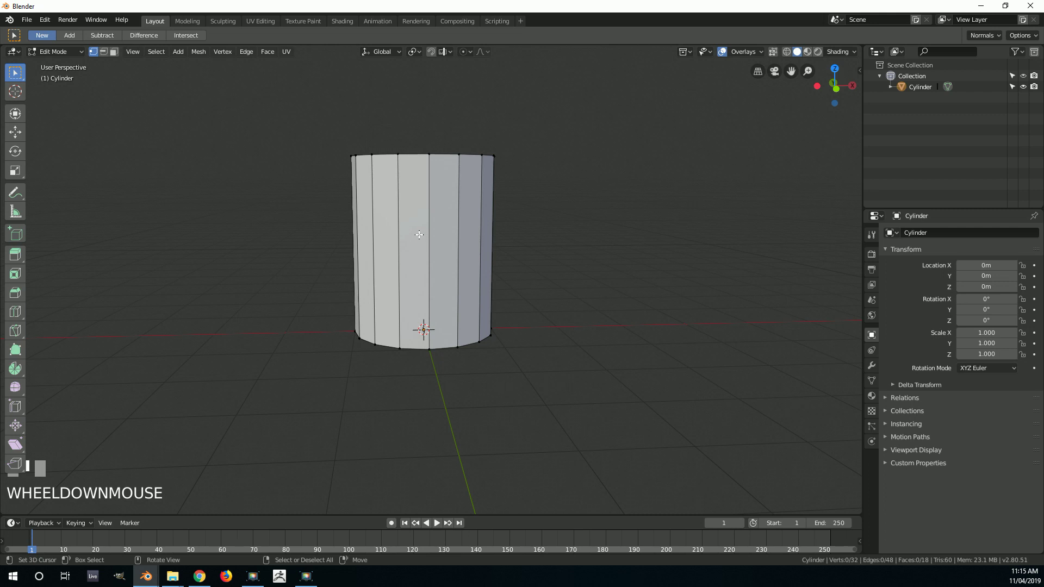
scroll(417, 229, up, 2)
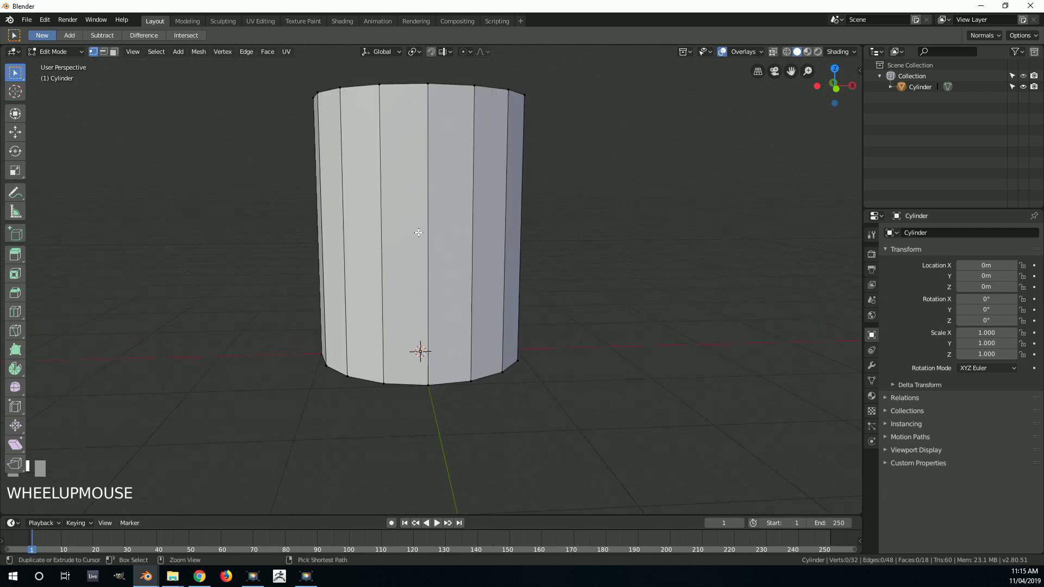
key(ctrl+r)
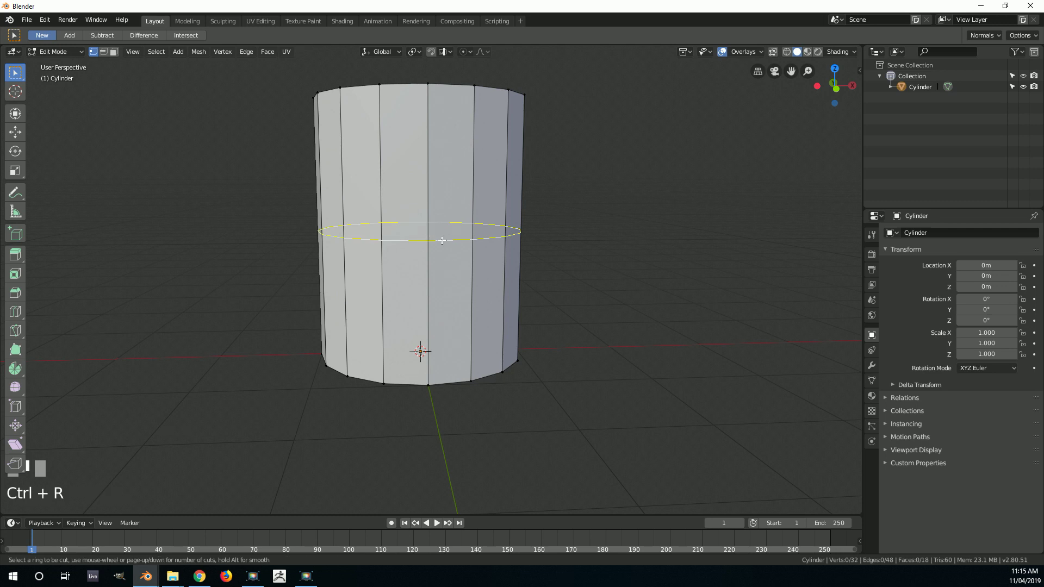
scroll(443, 240, up, 1)
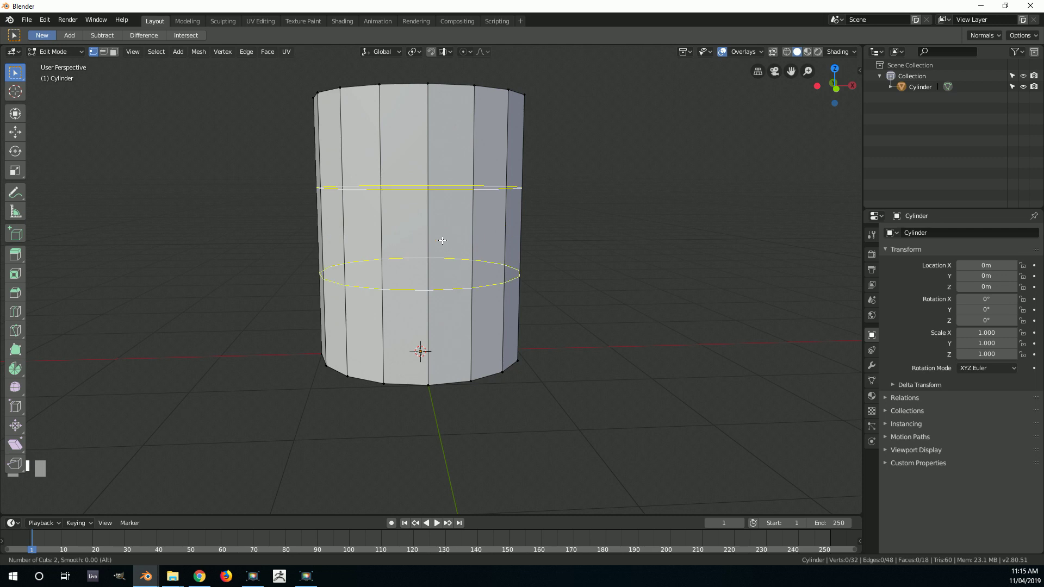
scroll(442, 240, up, 1)
scroll(442, 240, up, 2)
scroll(443, 240, up, 1)
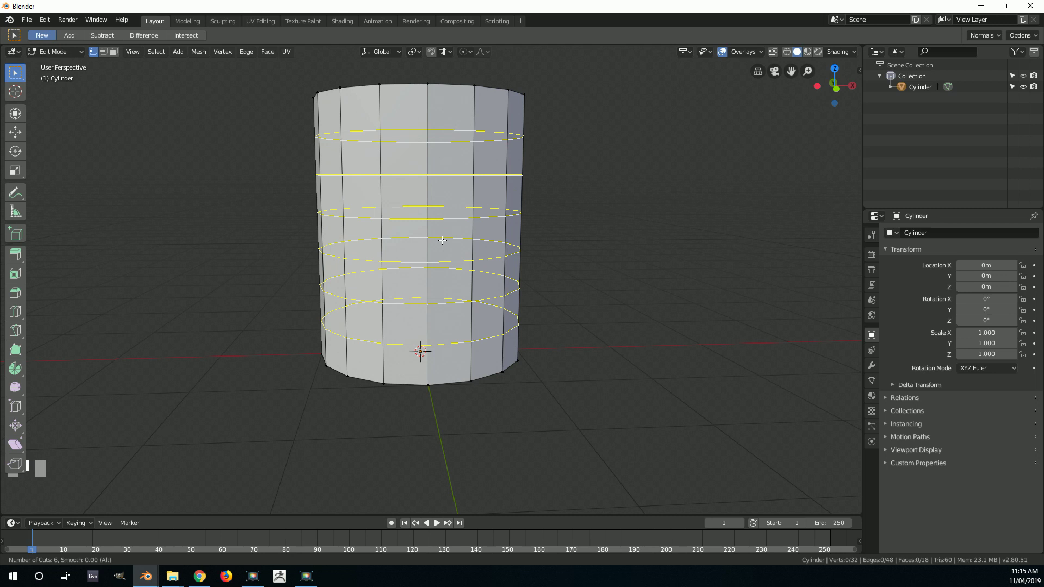
scroll(442, 240, up, 1)
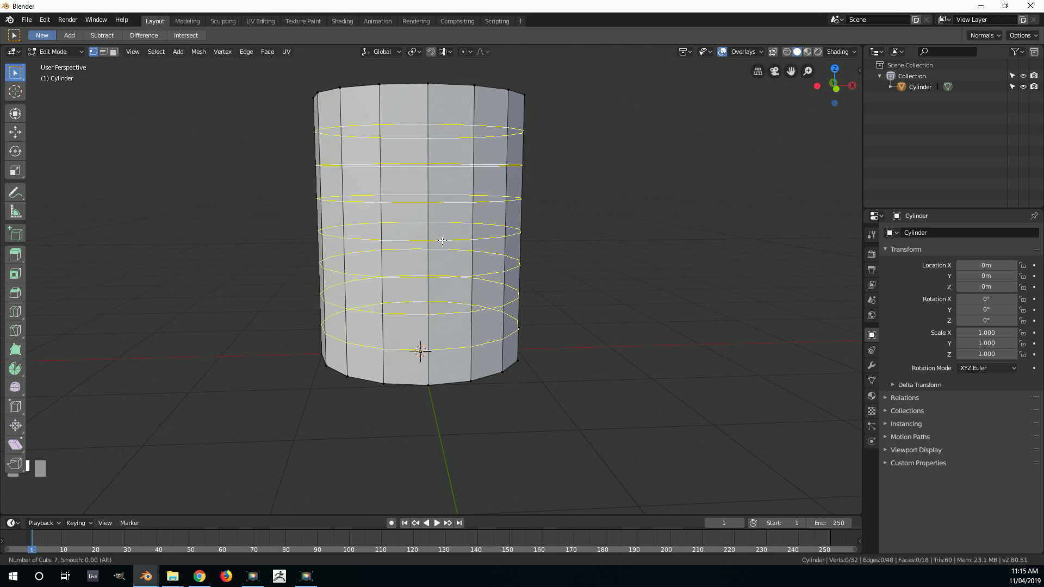
scroll(442, 239, up, 1)
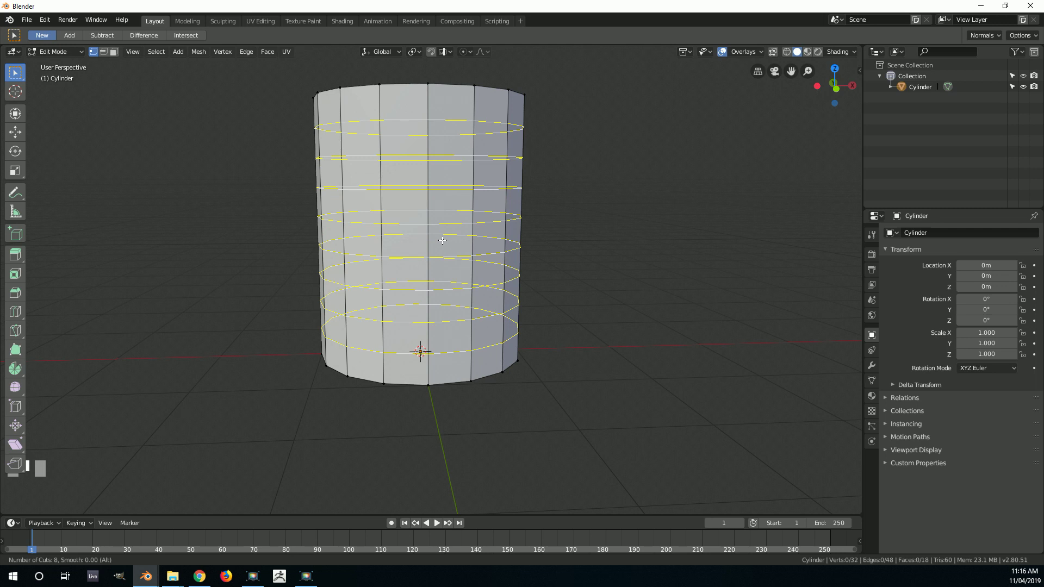
click(443, 240)
scroll(546, 229, down, 1)
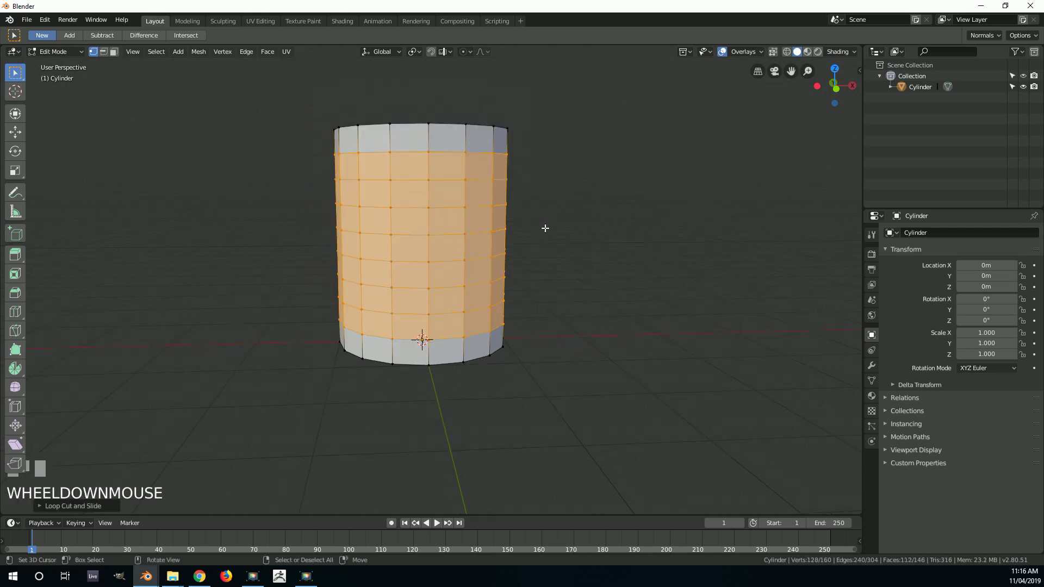
key(KP_1)
scroll(545, 228, up, 2)
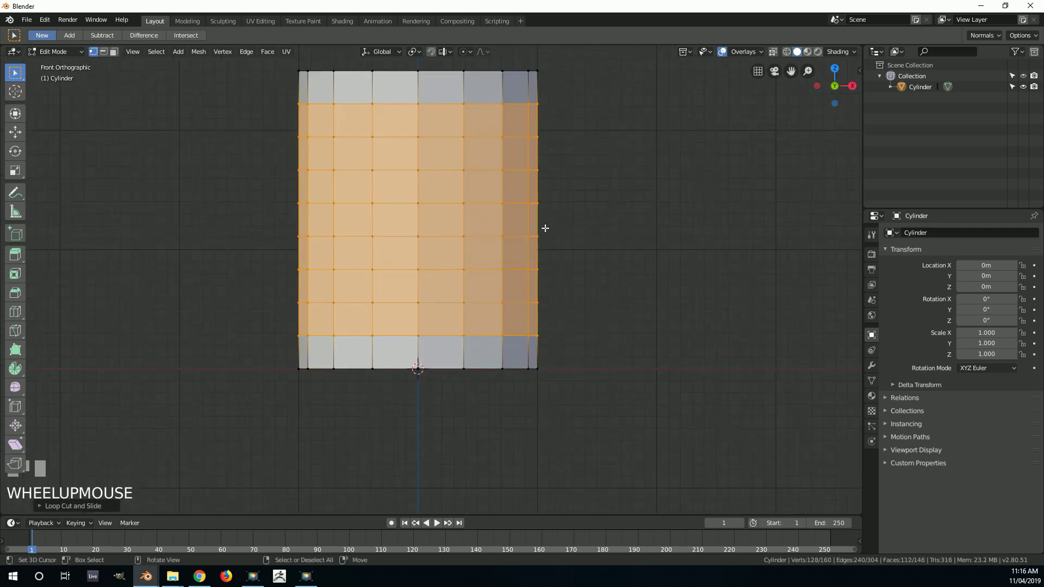
key(alt+a)
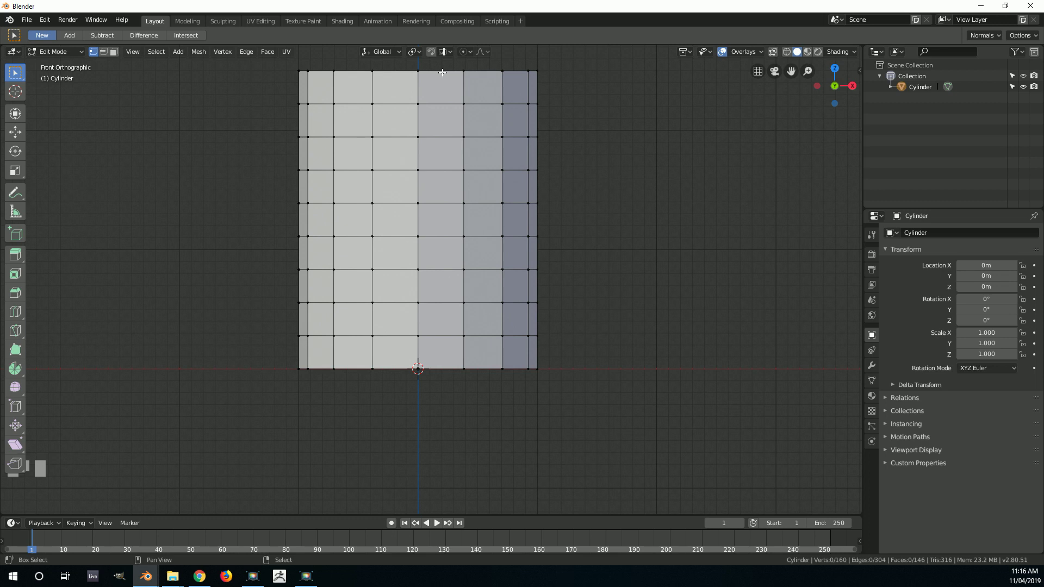
Select the full edge loops around the cylinder's top and bottom rims together
scroll(446, 72, down, 4)
scroll(557, 129, up, 3)
middle_drag(557, 129, 478, 203)
scroll(478, 203, up, 2)
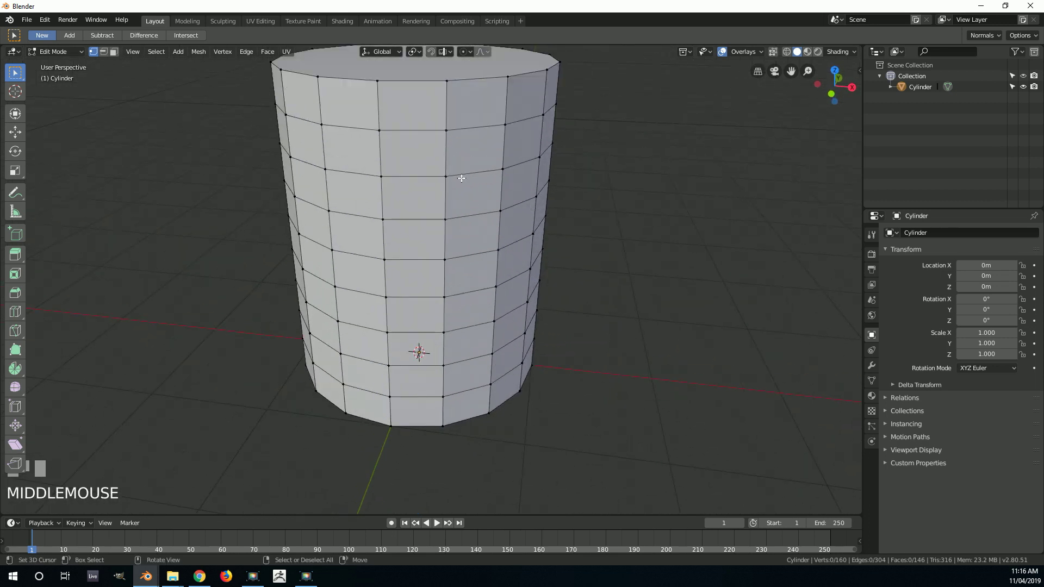
alt+shift+right_click(404, 77)
scroll(456, 98, down, 3)
middle_drag(456, 98, 439, 229)
scroll(439, 229, up, 3)
alt+shift+right_click(420, 319)
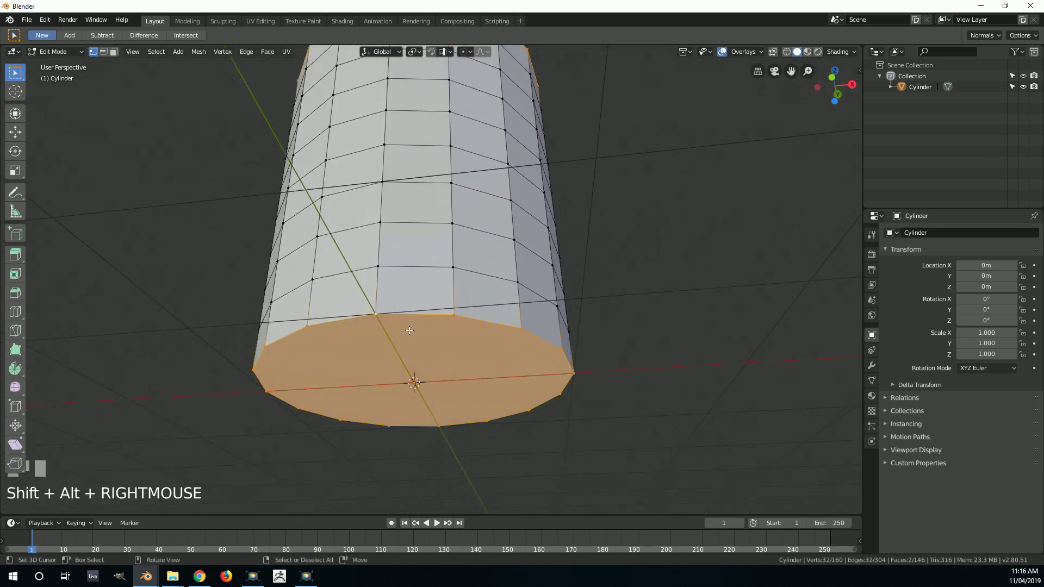
Try a three-segment bevel about 0.22 m wide on the cylinder's top and bottom rims and undo it
mouse_move(459, 378)
middle_down()
mouse_move(496, 342)
mouse_move(458, 372)
middle_up()
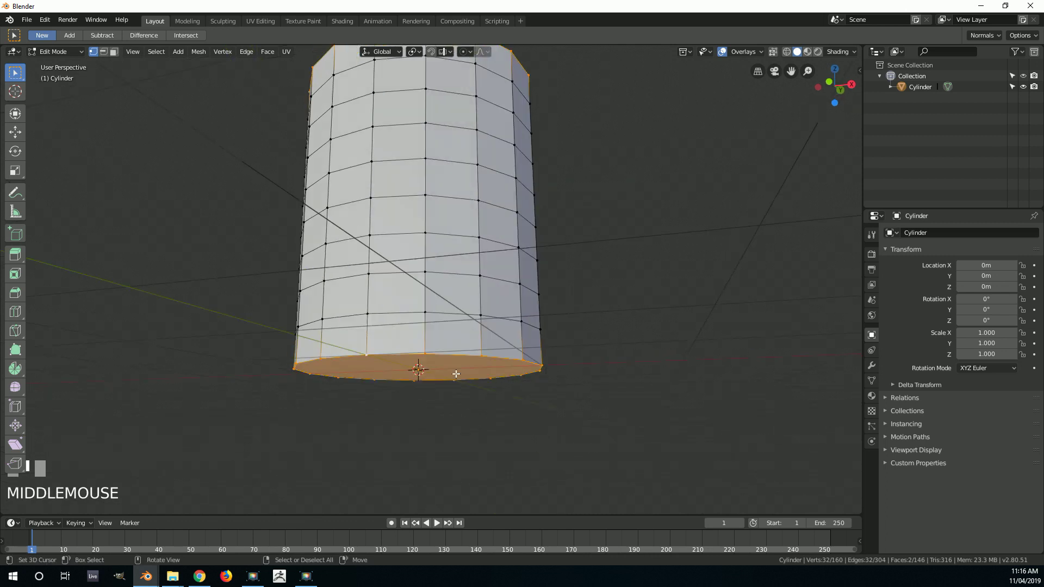
scroll(458, 371, up, 2)
key(ctrl+b)
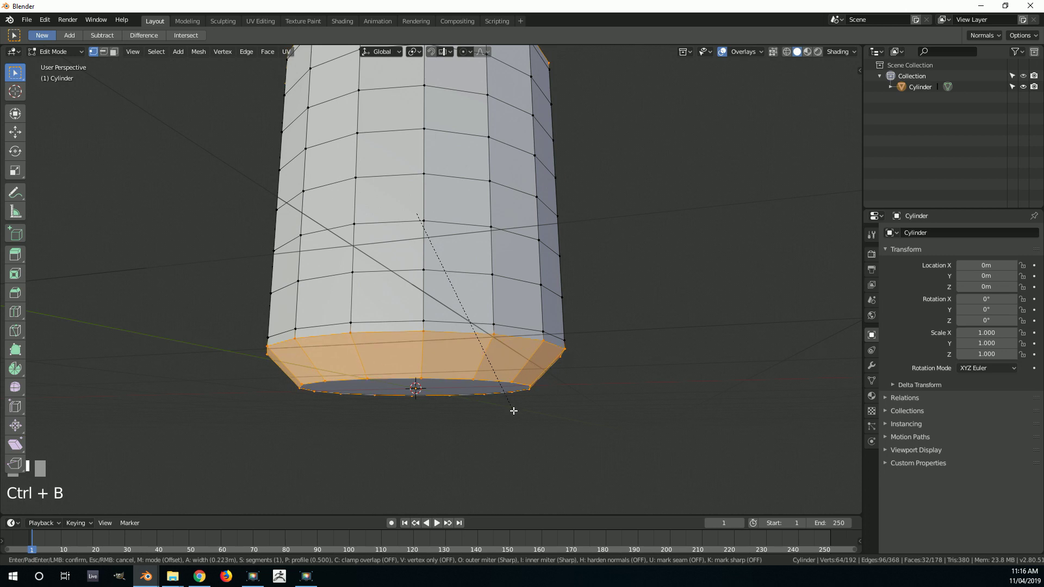
scroll(514, 411, up, 1)
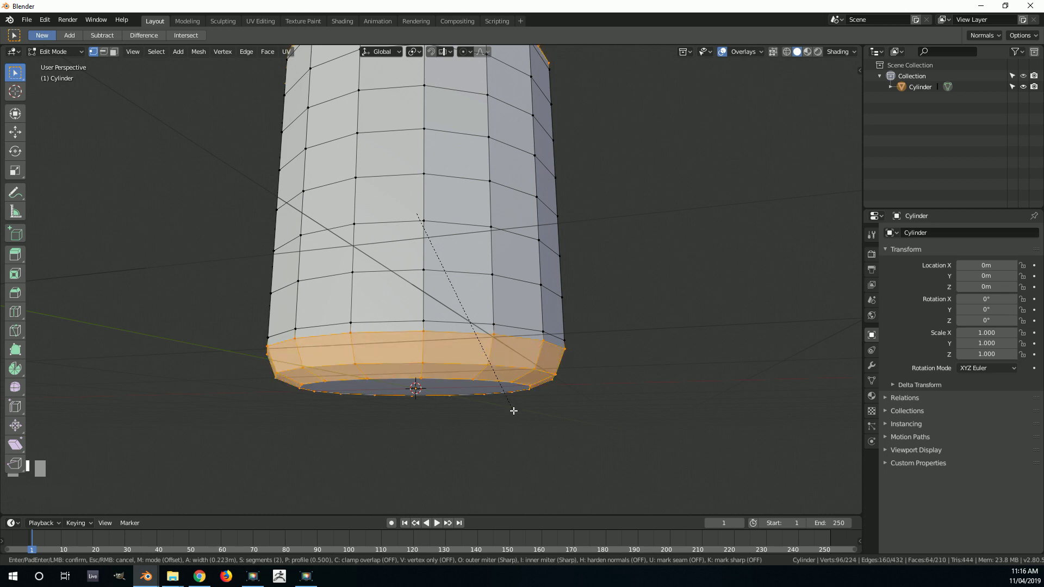
scroll(514, 411, up, 1)
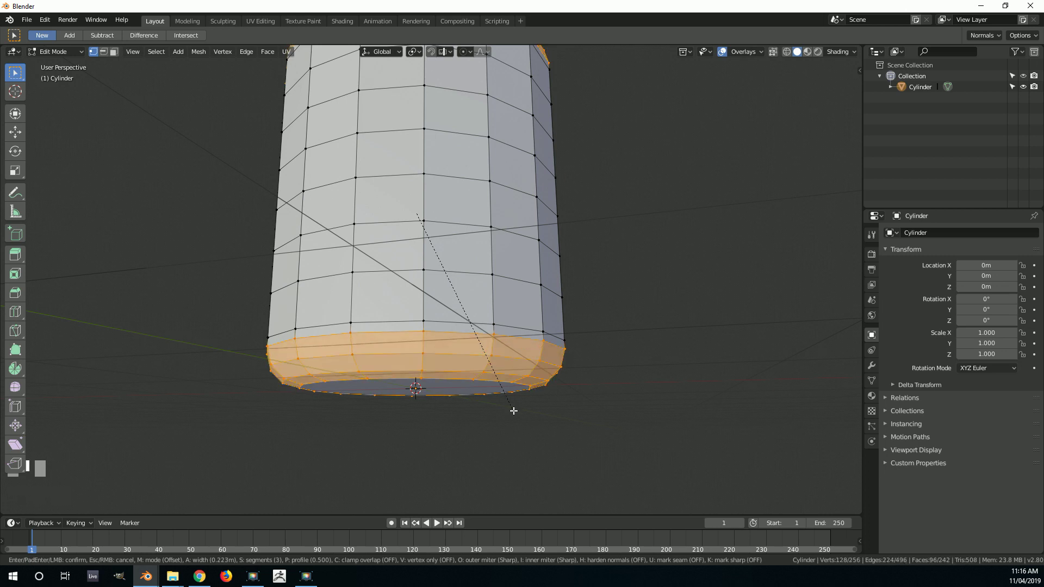
click(514, 412)
middle_drag(514, 411, 472, 247)
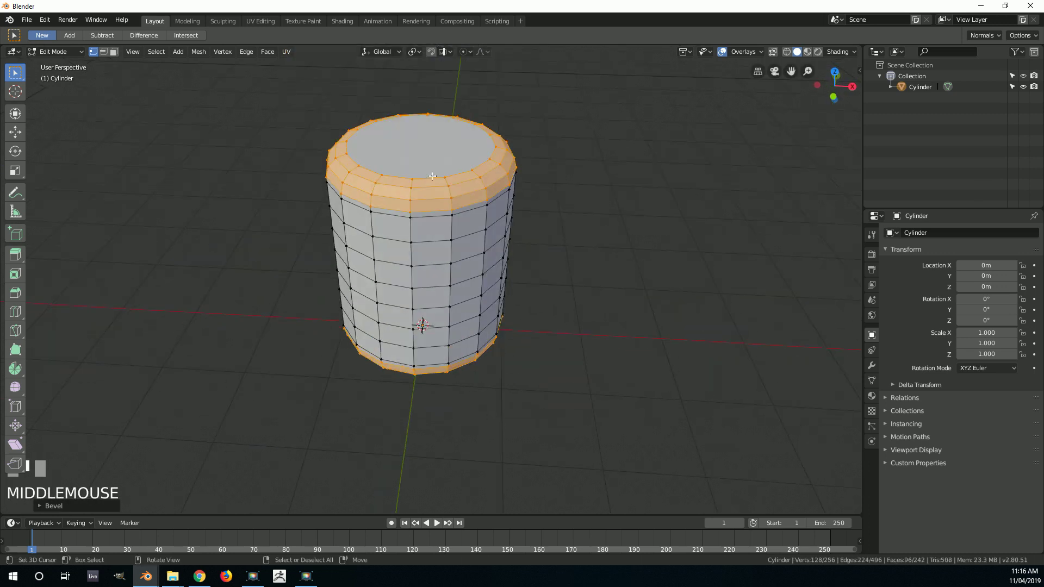
middle_drag(536, 226, 539, 190)
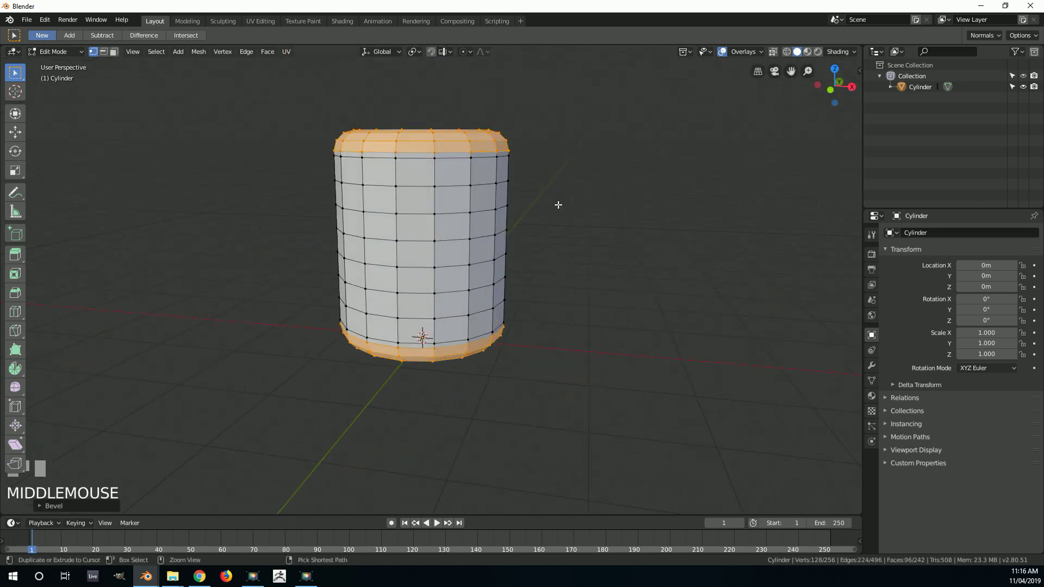
key(ctrl+z)
Bevel the cylinder's top and bottom rims about 0.15 m wide with three segments, and deselect the mesh in the front view
key(ctrl+b)
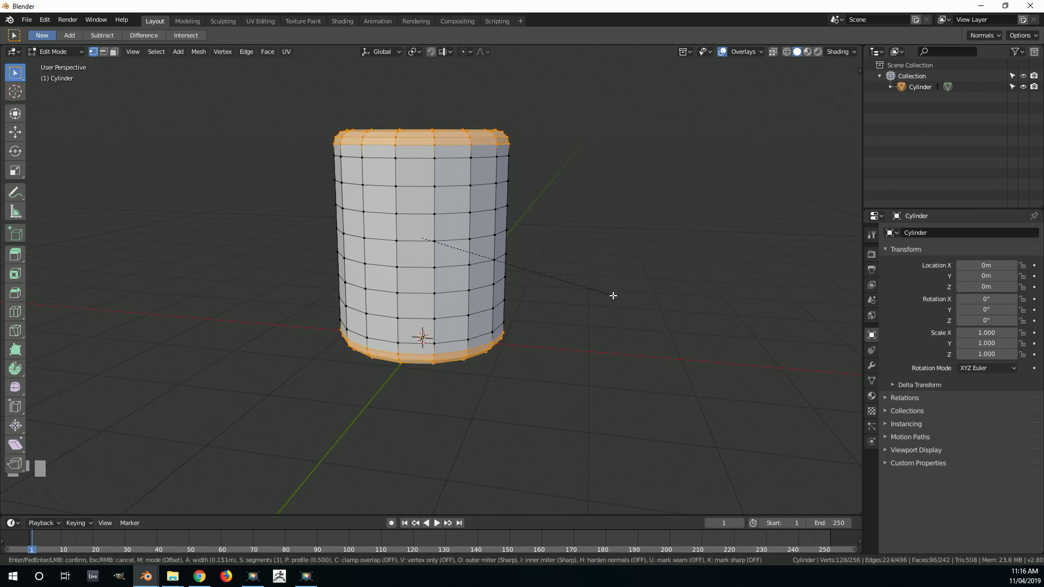
click(613, 295)
key(KP_1)
scroll(648, 291, up, 1)
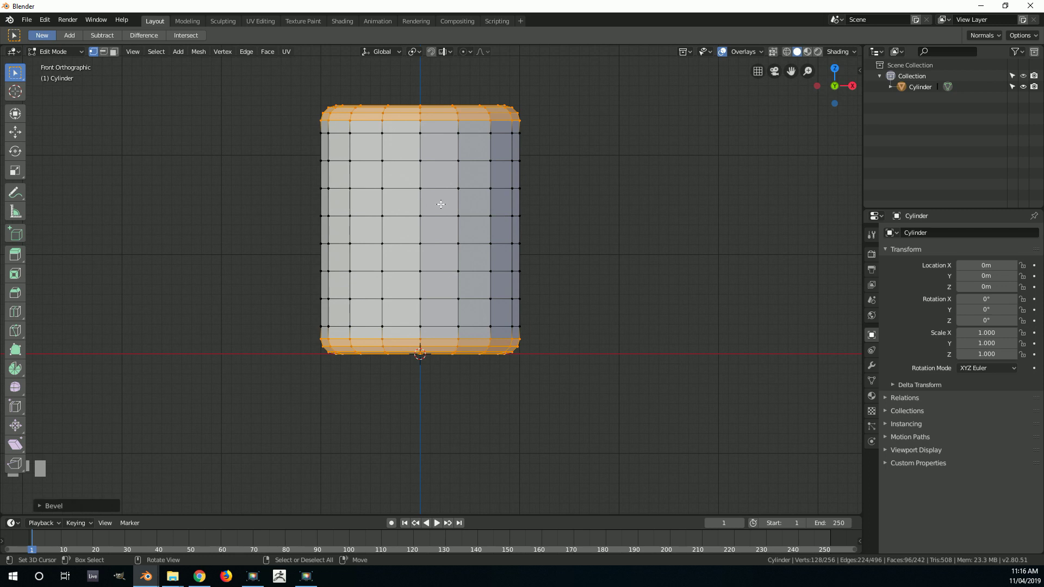
key(alt+a)
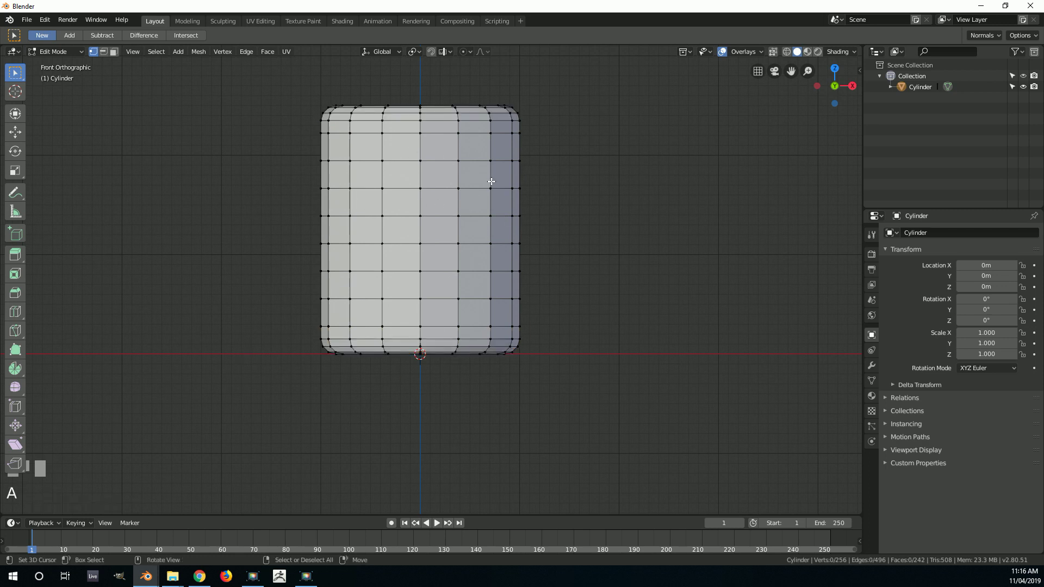
Return to Object Mode and add a Subdivision Surface modifier to the cylinder
key(Tab)
middle_drag(514, 132, 479, 216)
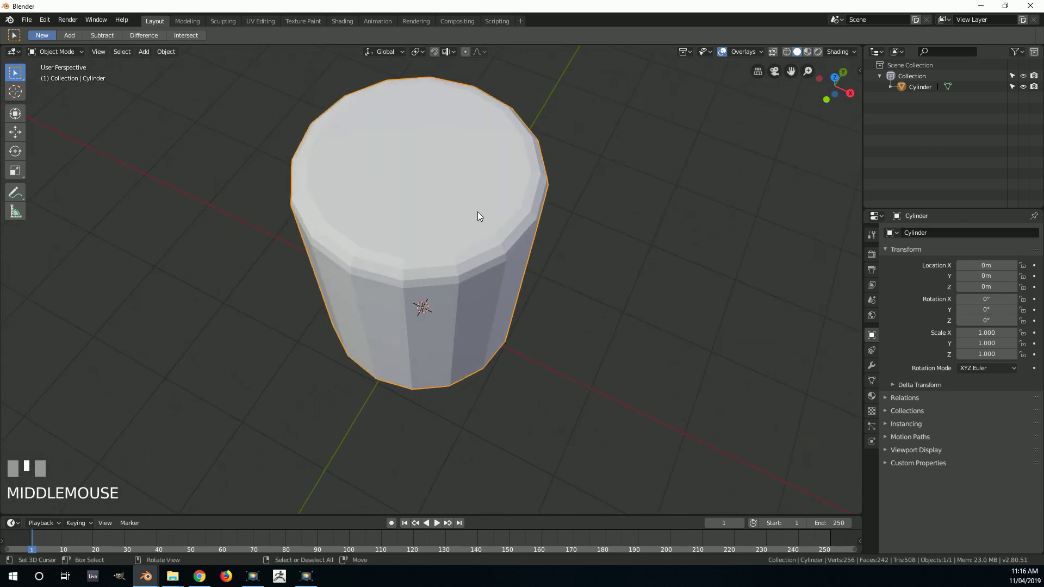
click(871, 367)
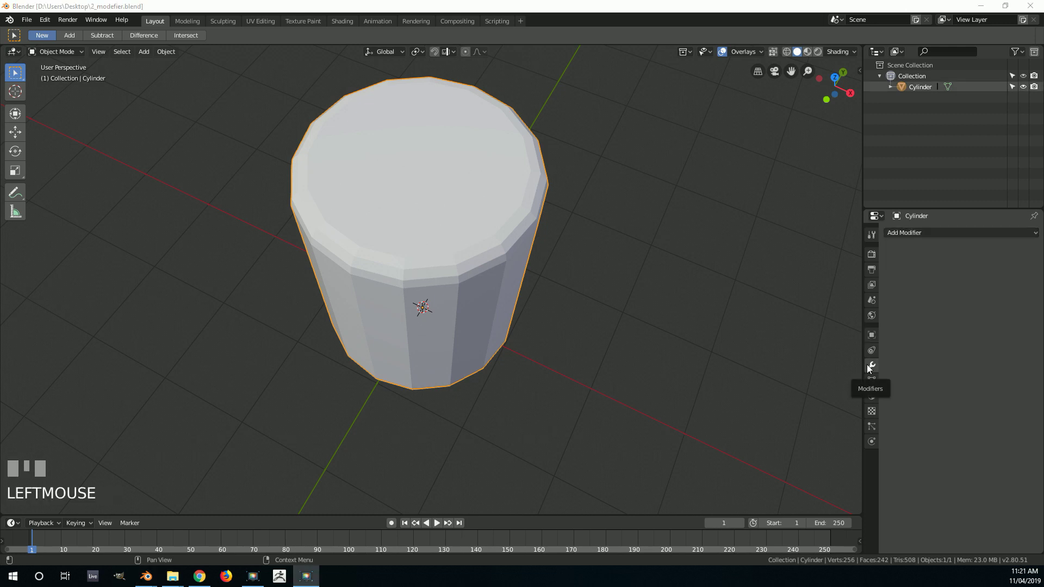
click(931, 232)
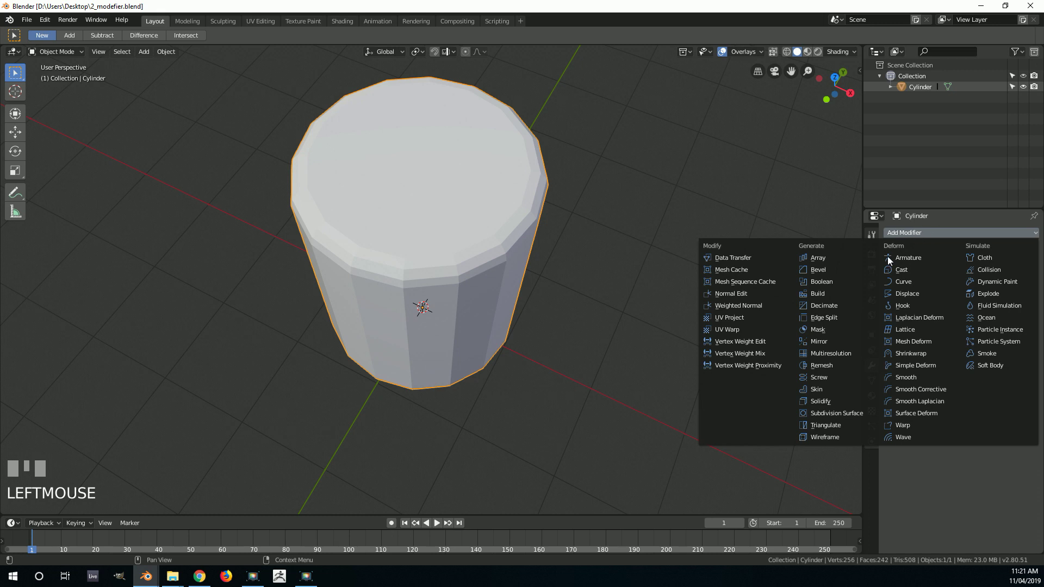
click(851, 413)
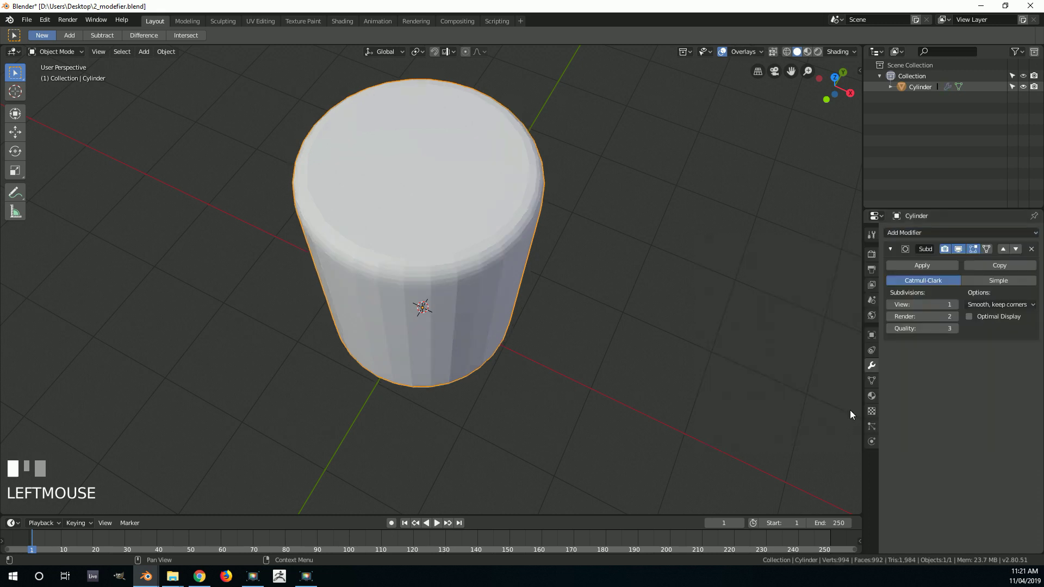
Apply smooth shading to the subdivided cylinder
click(167, 52)
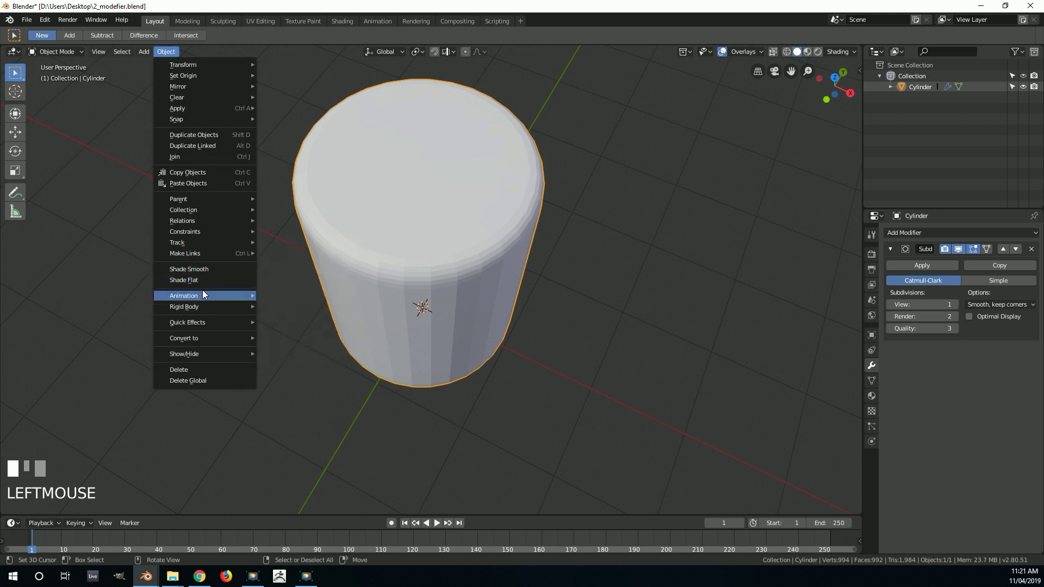
click(204, 270)
mouse_move(236, 274)
middle_down()
mouse_move(526, 208)
mouse_move(481, 204)
middle_up()
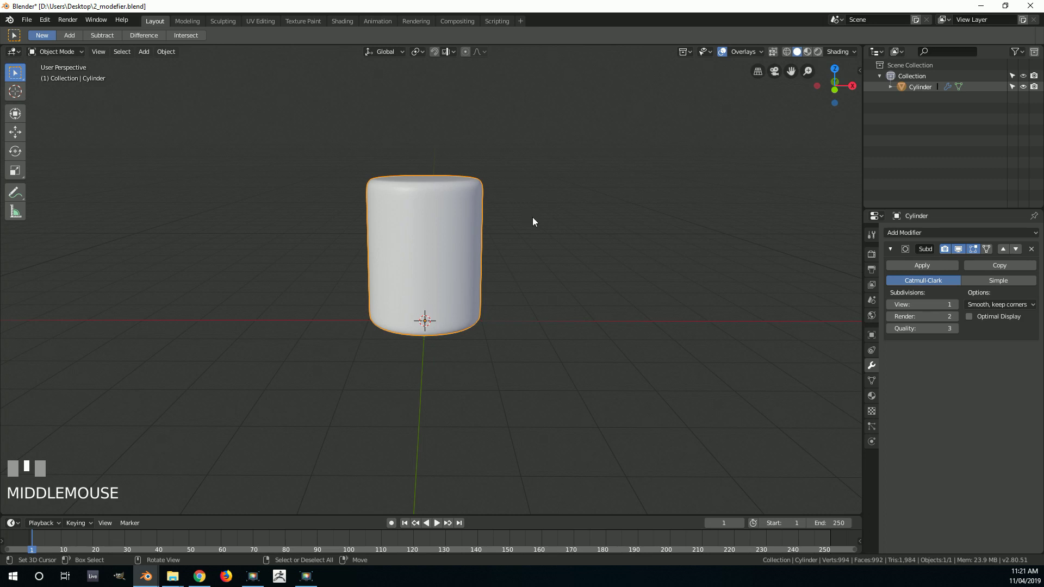
Create a new material on the cylinder and set its viewport display color to light pink, saturation 0.173 and value 0.906
click(872, 398)
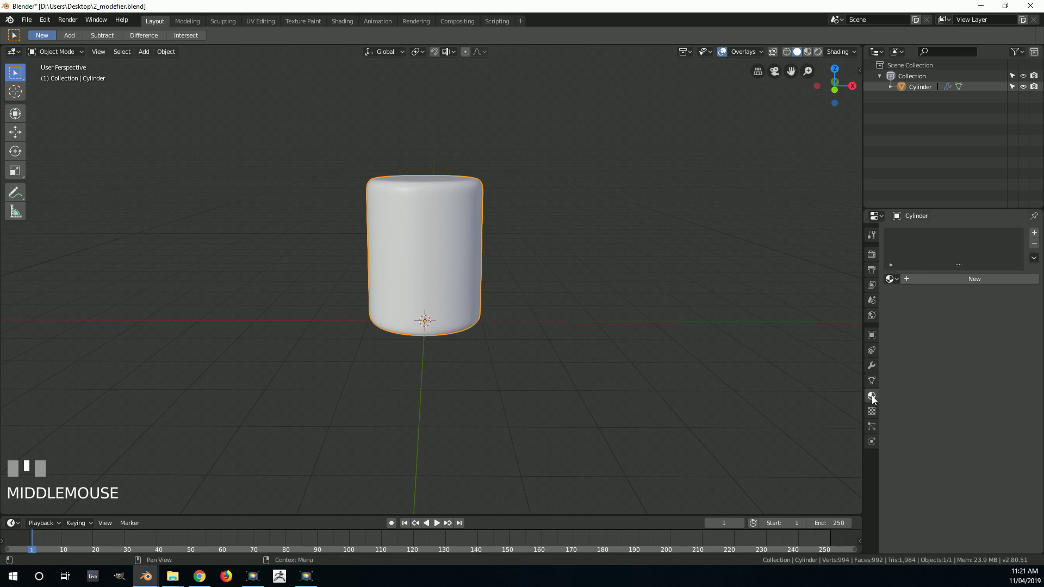
click(959, 278)
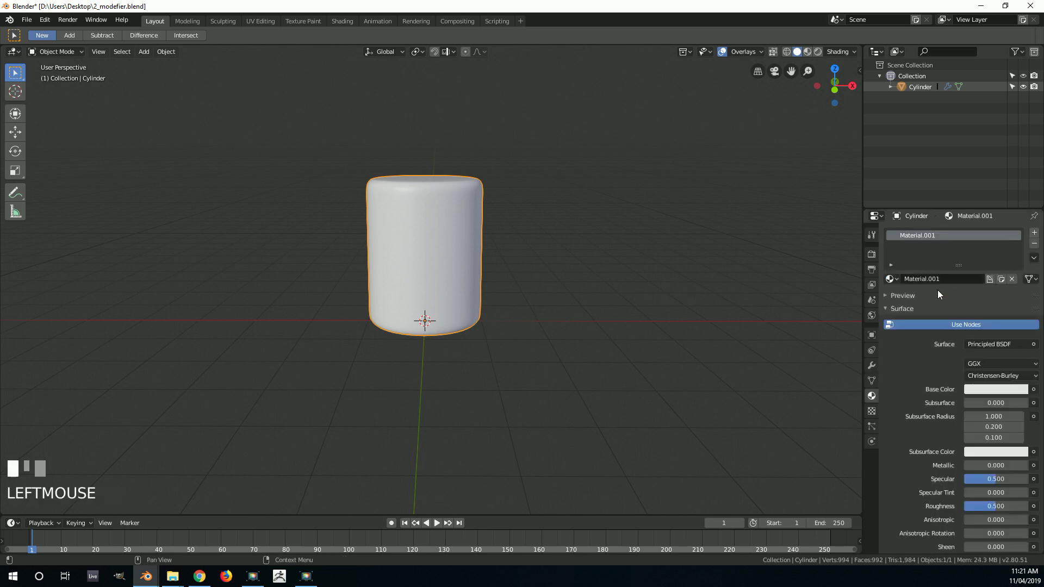
click(896, 309)
click(913, 335)
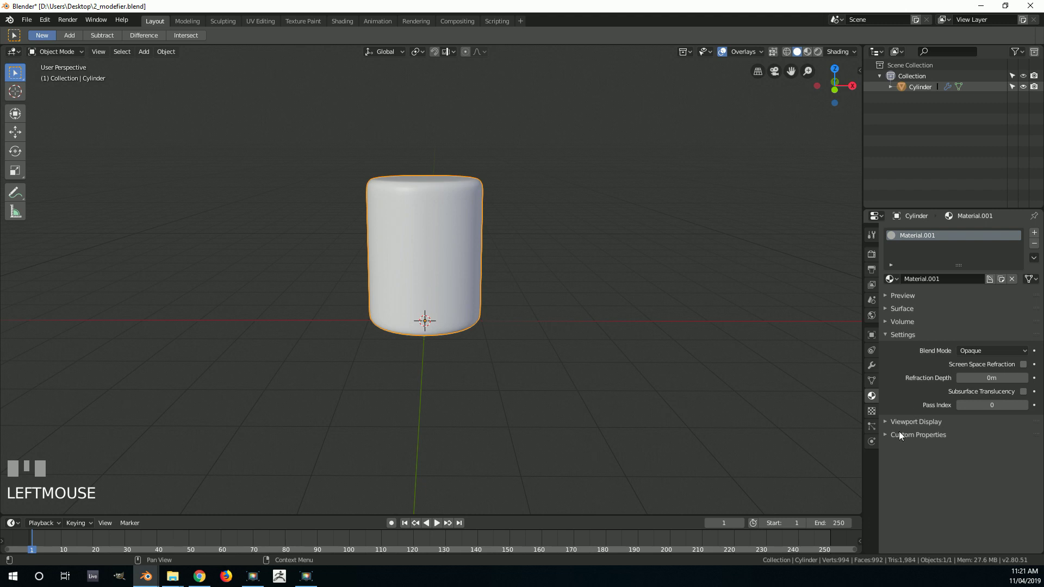
click(925, 423)
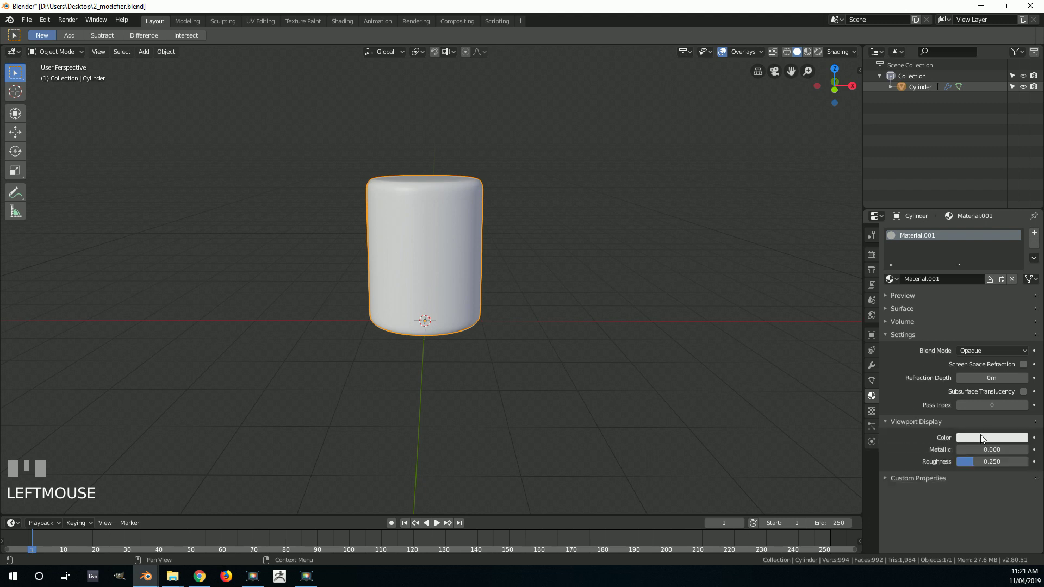
click(982, 438)
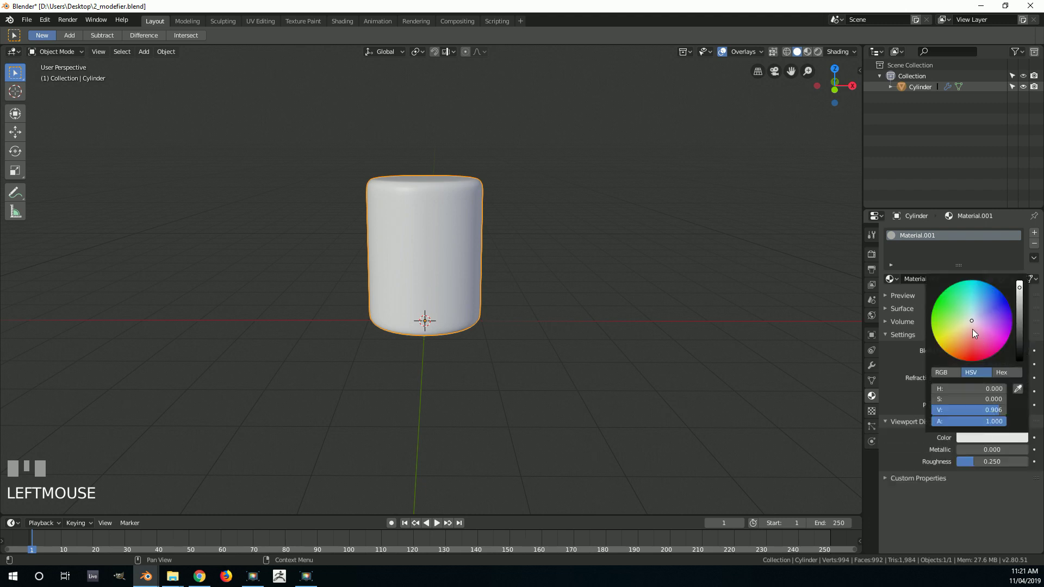
drag(971, 329, 972, 328)
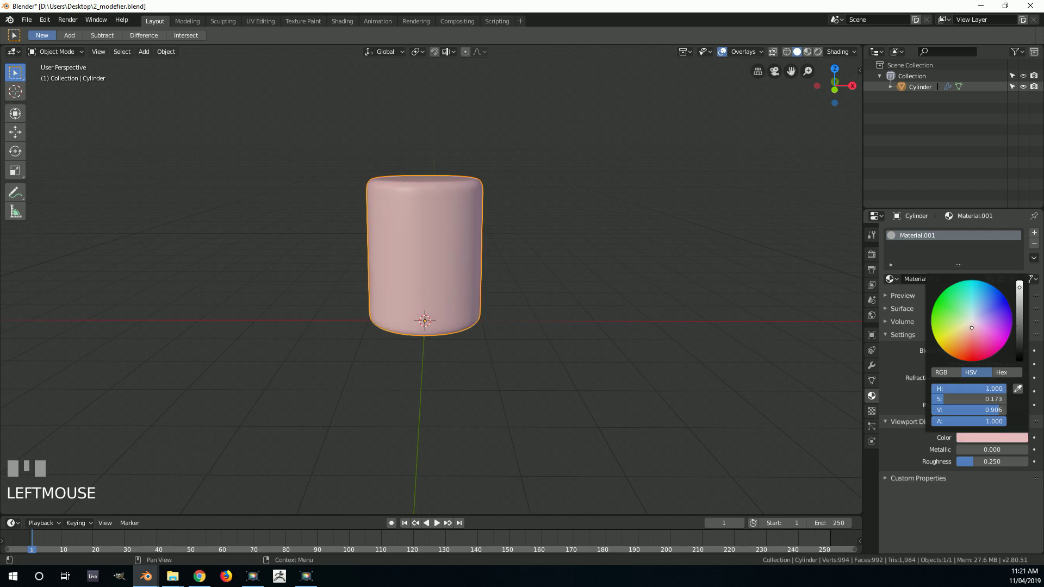
Add a second material slot to the cylinder and create a new material in it with the default white color
click(1035, 233)
click(961, 302)
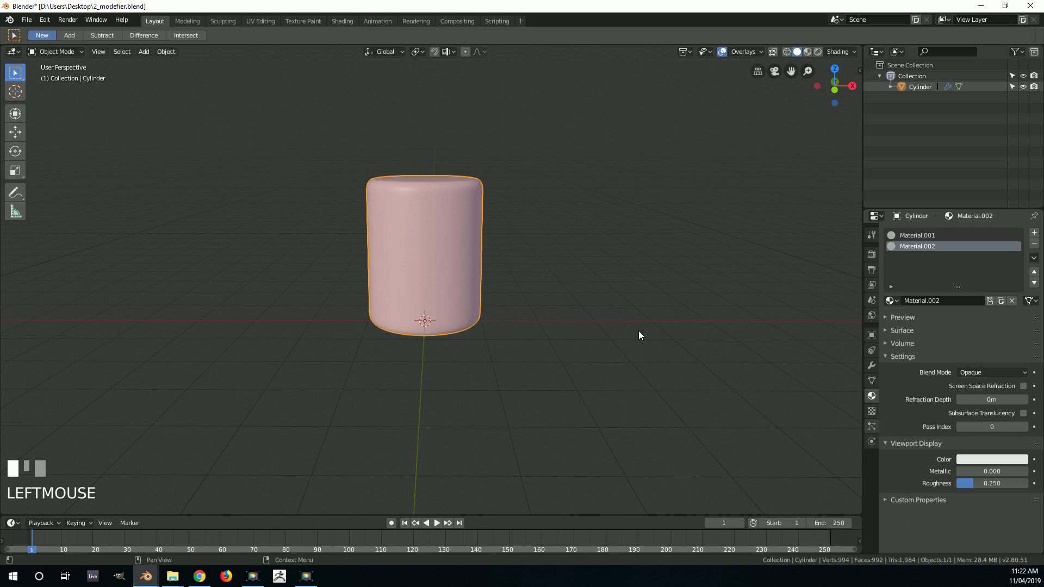
scroll(424, 235, up, 2)
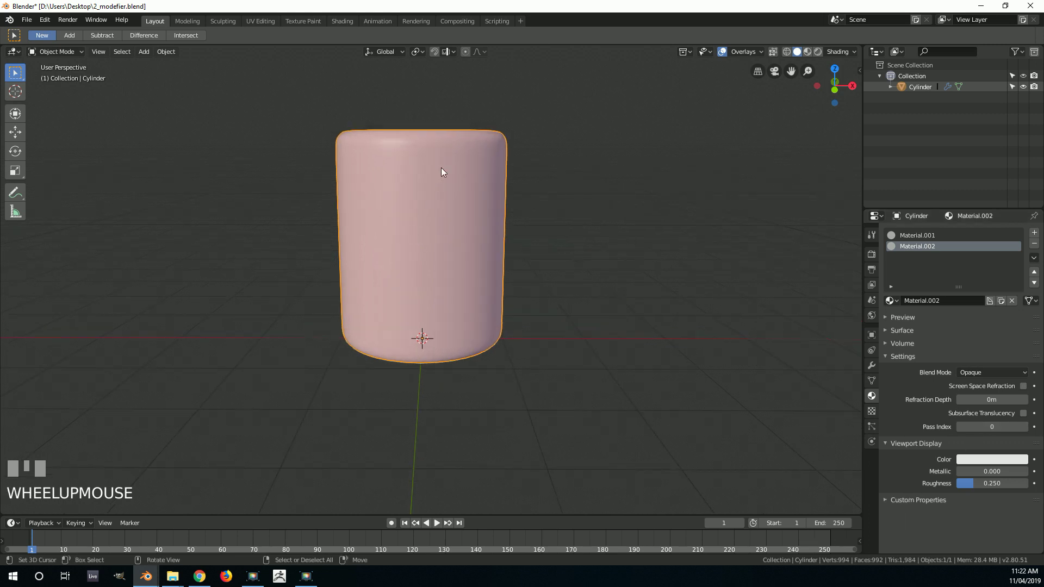
In Edit Mode with face selection, select alternating horizontal face loops around the cylinder's side plus the loop just below the top rim
key(Tab)
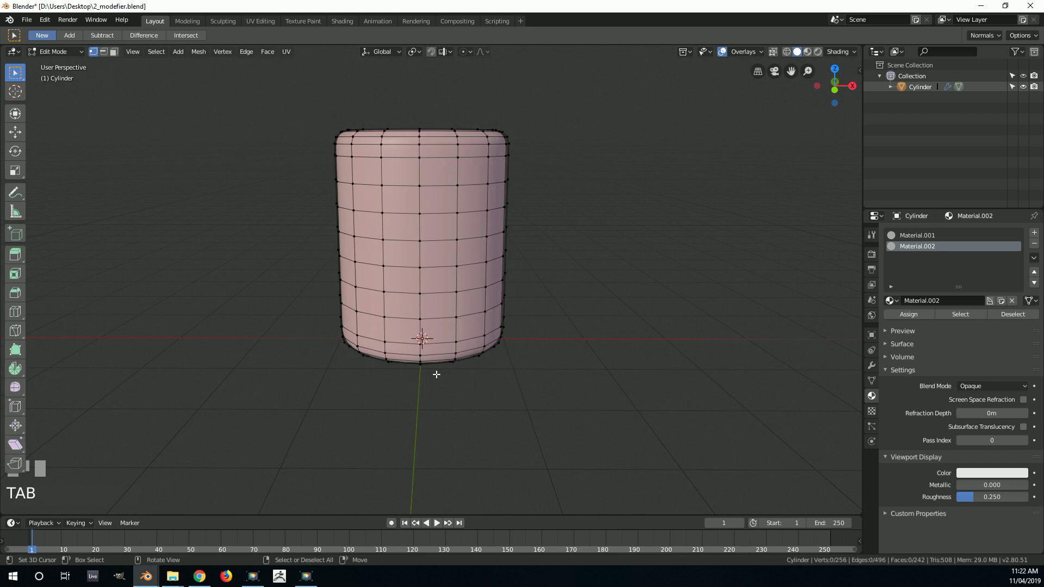
click(113, 52)
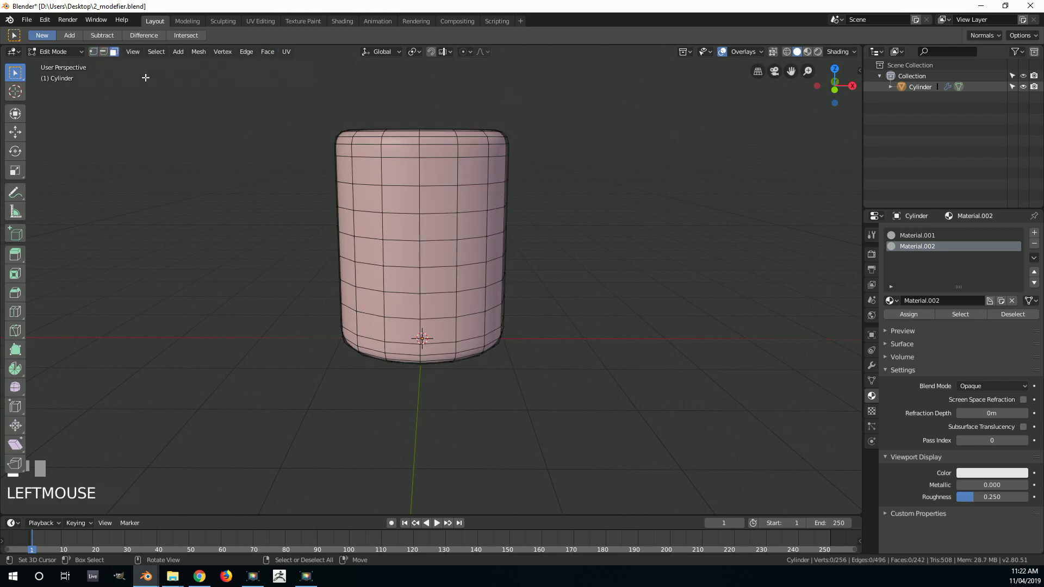
alt+shift+right_click(419, 168)
alt+shift+right_click(411, 221)
alt+shift+right_click(438, 280)
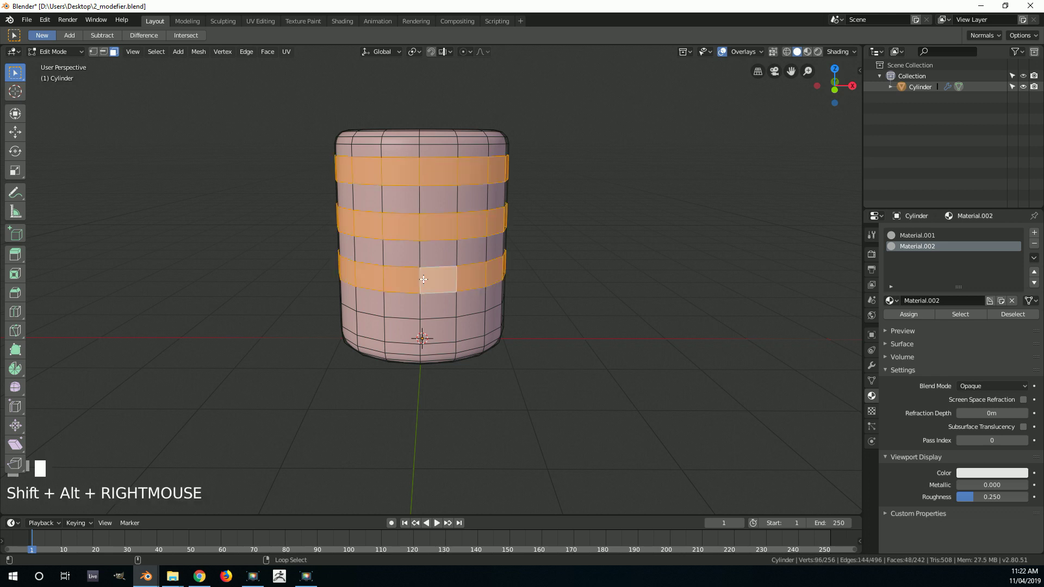
alt+shift+right_click(414, 325)
alt+shift+right_click(419, 141)
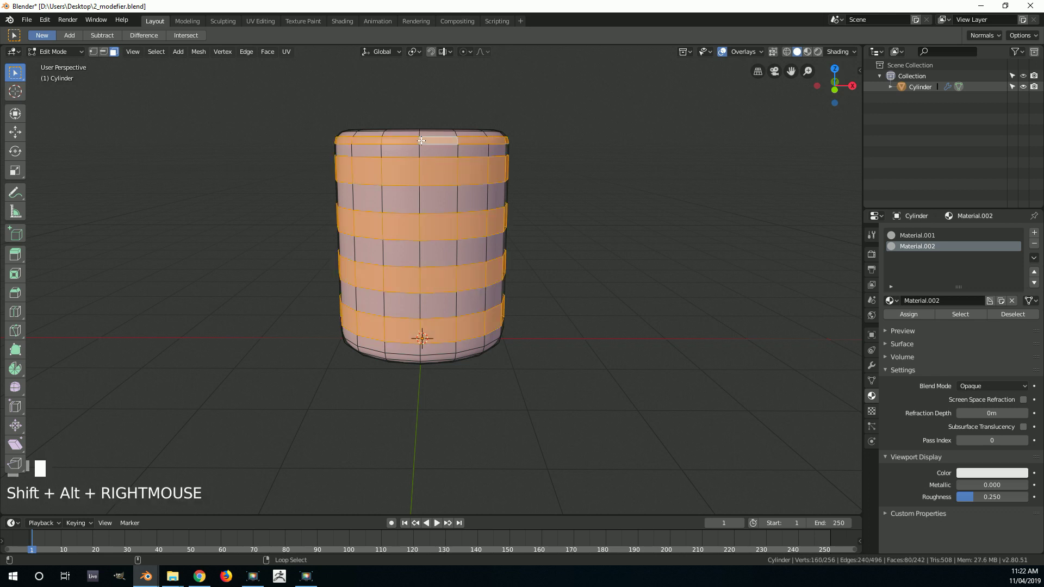
Extend the selection with alternating face loops around the bottom bevel and the innermost bevel loop around the top cap
middle_drag(418, 140, 457, 305)
scroll(461, 328, up, 3)
alt+shift+right_click(450, 324)
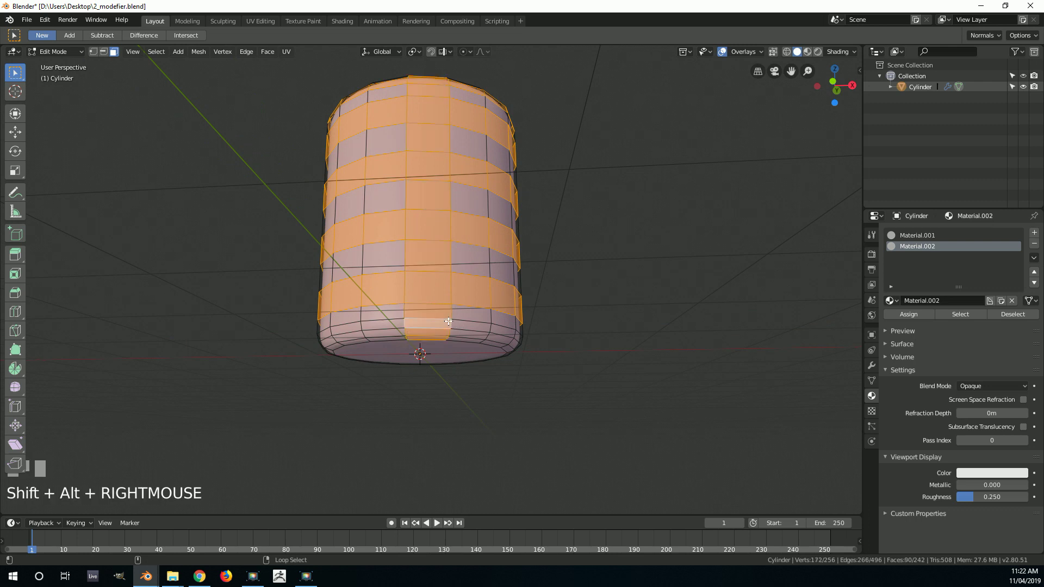
key(ctrl+z)
alt+shift+right_click(451, 323)
alt+shift+right_click(453, 338)
mouse_move(453, 338)
middle_down()
mouse_move(463, 248)
mouse_move(460, 321)
middle_up()
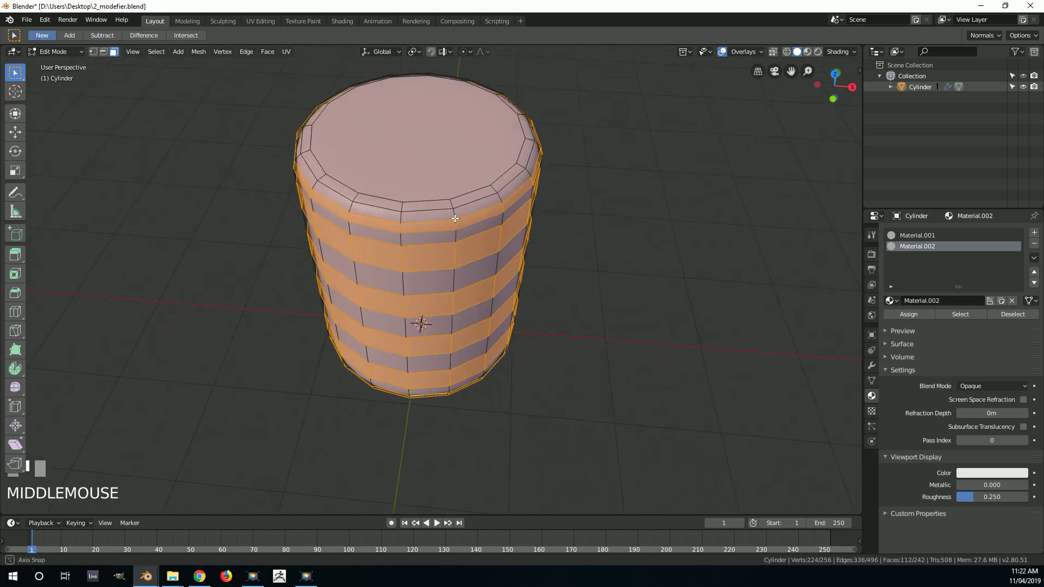
scroll(459, 321, down, 2)
alt+shift+right_click(450, 223)
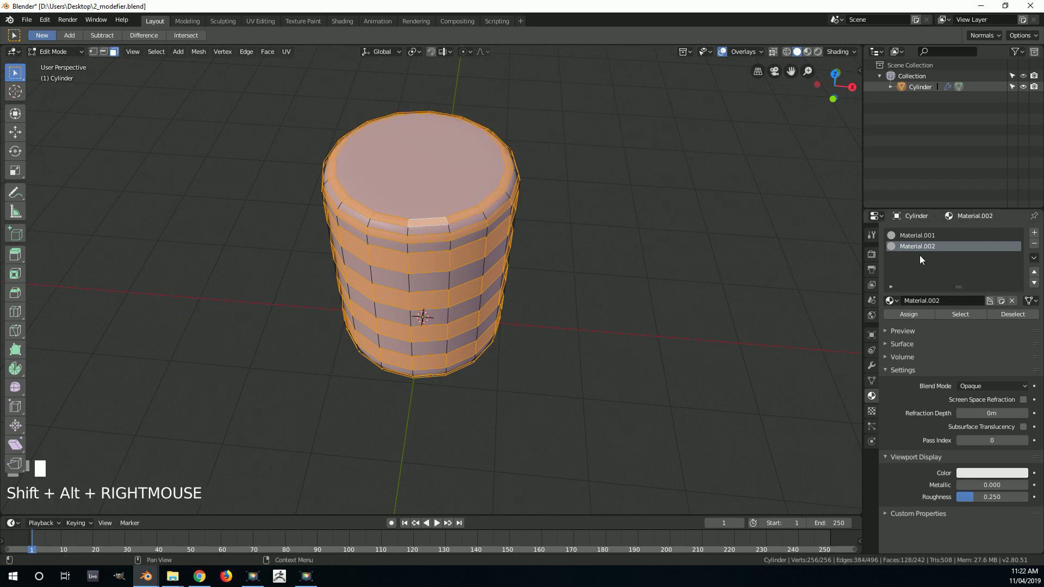
Assign the white Material.002 to the selected face loops and clear the selection
click(910, 315)
middle_drag(546, 262, 571, 133)
key(alt+a)
scroll(448, 339, up, 3)
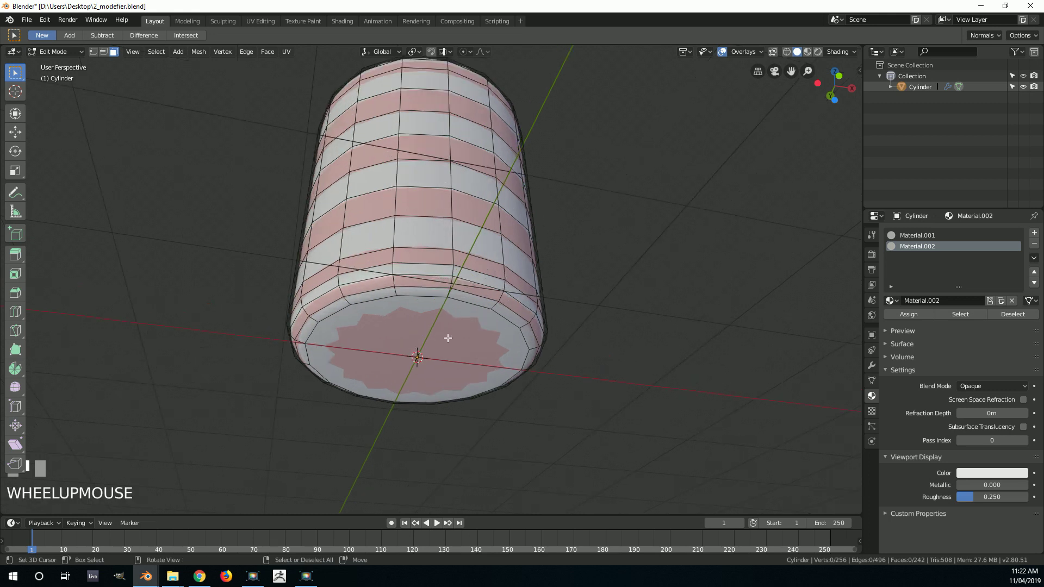
Extrude the bottom cap face, scale it inward to a small central disc, and assign Material.002 to that face
right_click(448, 339)
middle_drag(464, 359, 610, 339)
scroll(610, 339, up, 2)
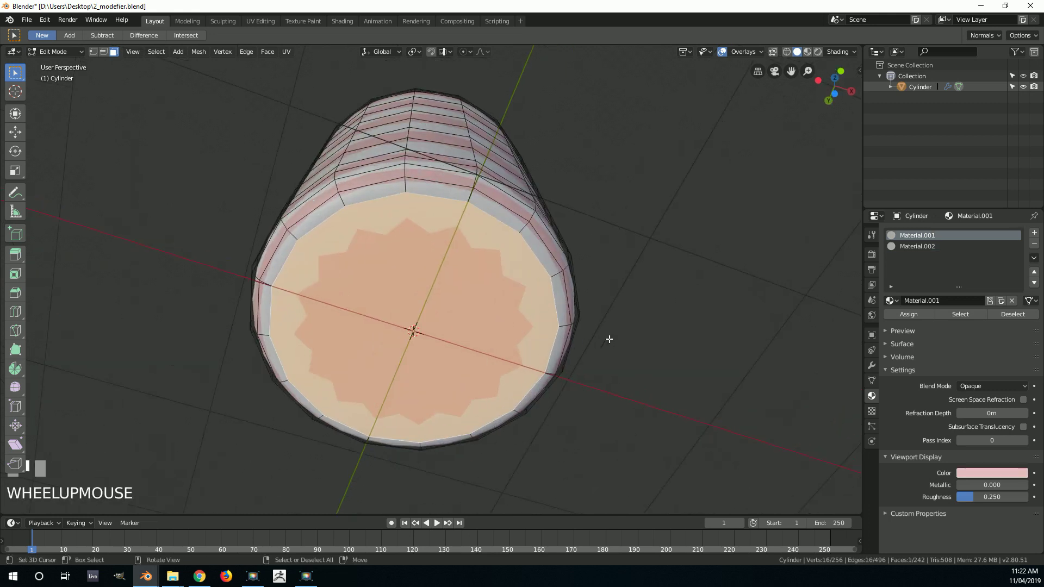
key(e)
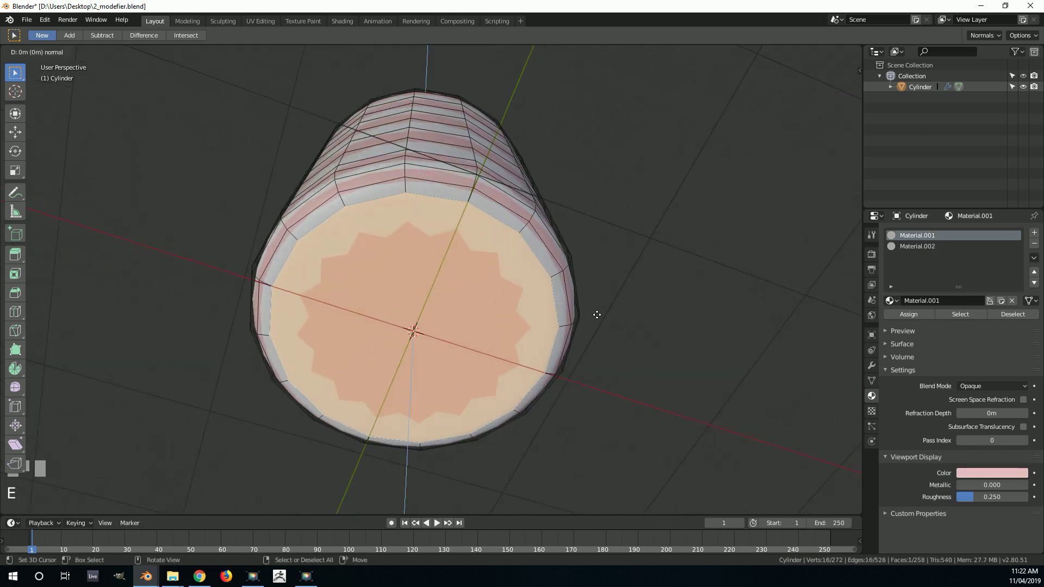
key(s)
click(503, 343)
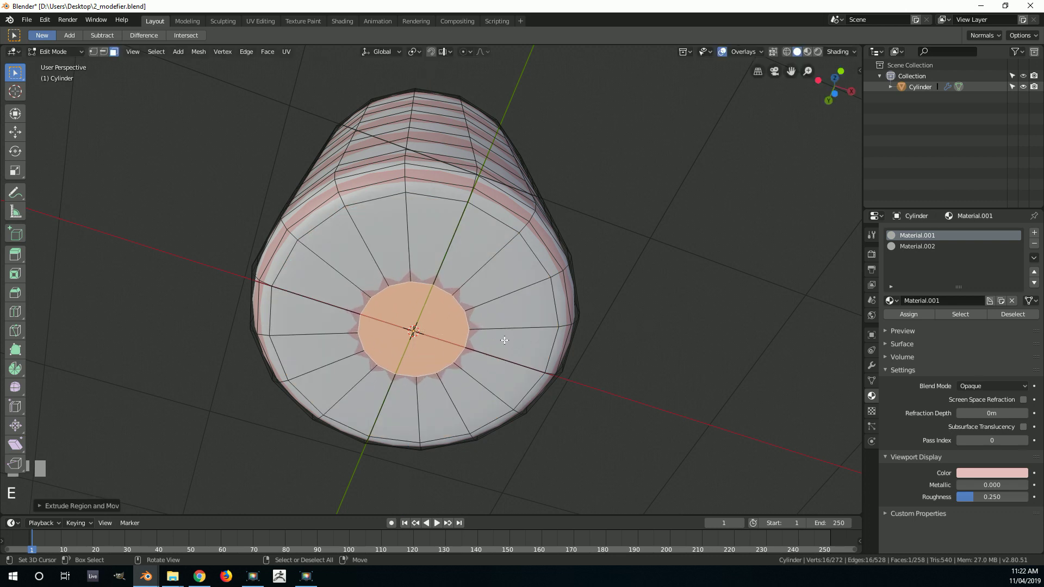
click(906, 246)
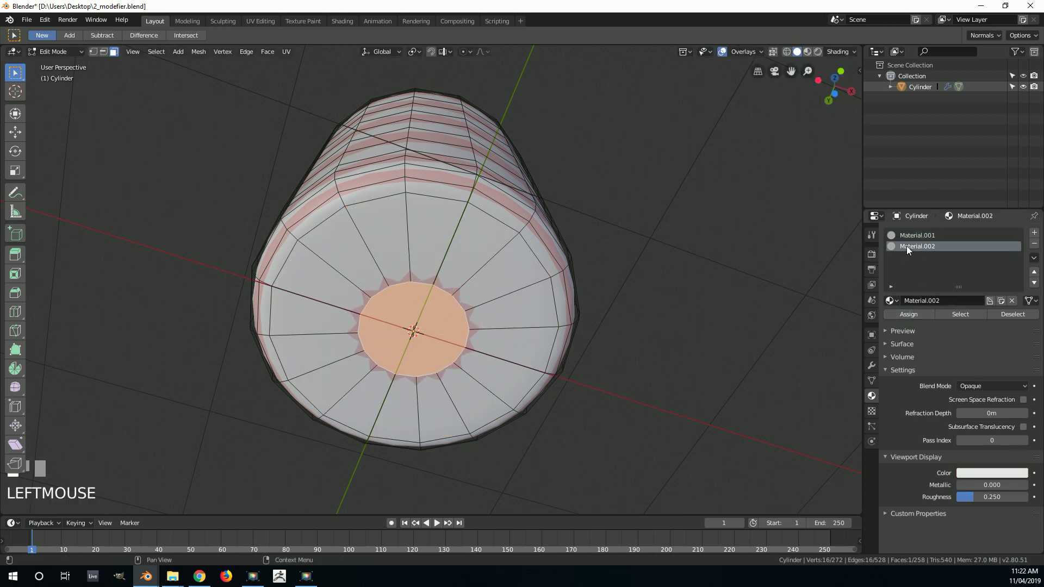
click(910, 315)
Extrude the top cap face, scale it inward to a small central disc, and assign Material.002 to that face
middle_drag(478, 305, 443, 272)
scroll(513, 419, down, 2)
right_click(448, 276)
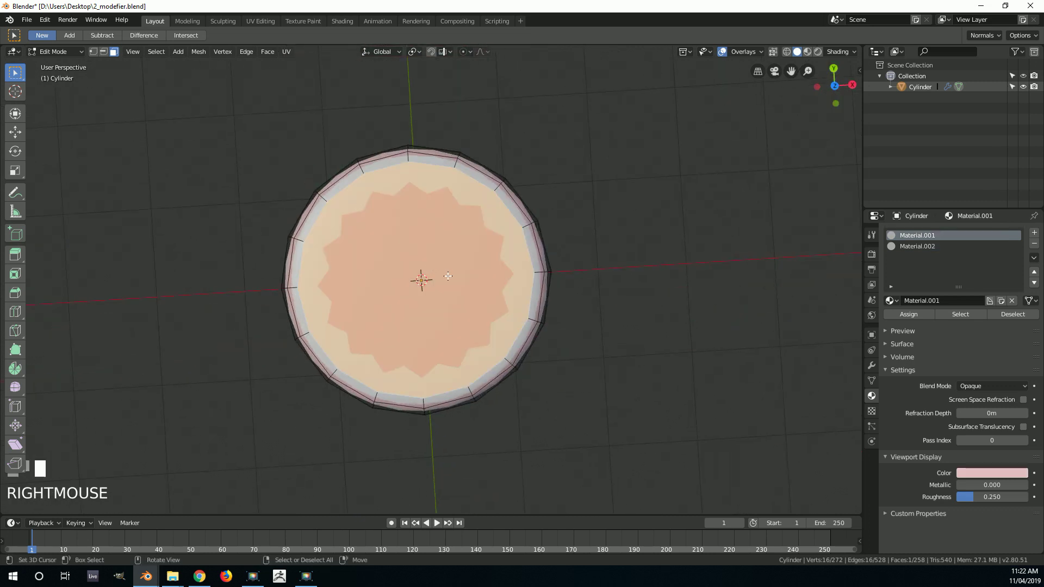
key(e)
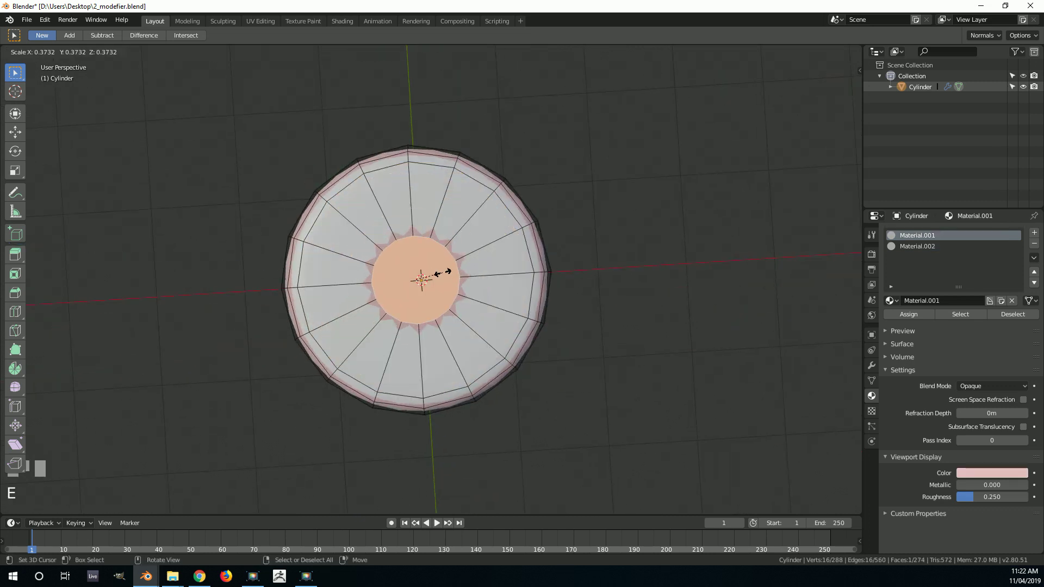
click(443, 276)
click(925, 247)
click(908, 314)
Clear the face selection and return to Object Mode
middle_drag(490, 304, 509, 175)
key(alt+a)
middle_drag(440, 185, 516, 167)
key(Tab)
scroll(511, 173, down, 2)
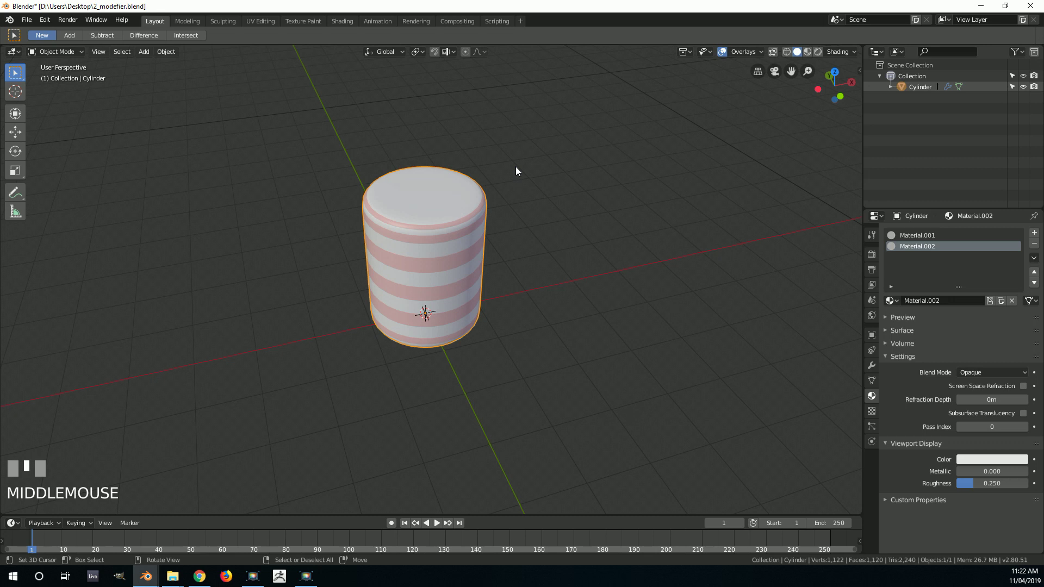
Add a UV sphere in front view and apply smooth shading to it
key(KP_1)
scroll(540, 241, up, 5)
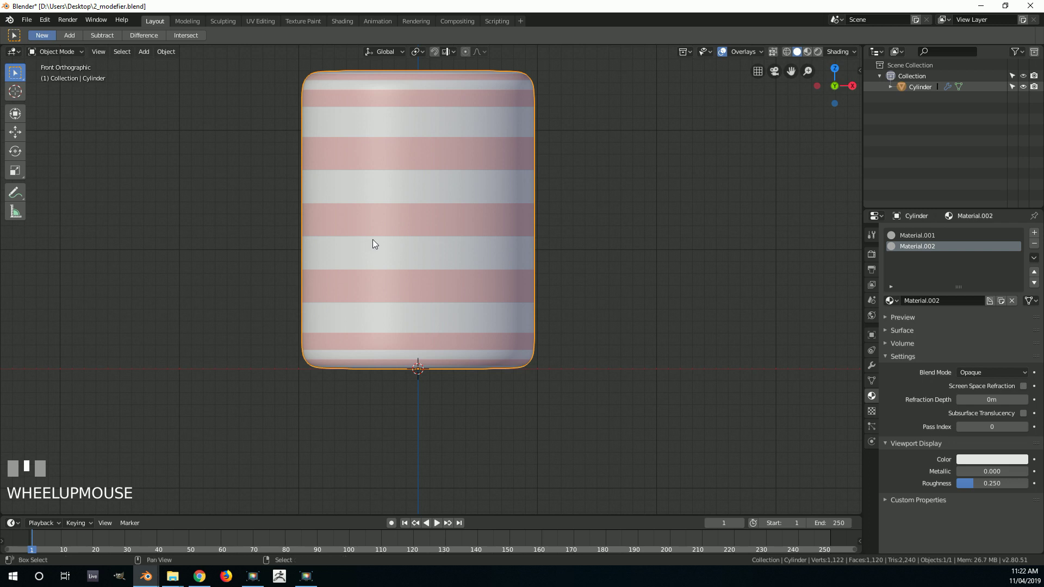
key(shift+a)
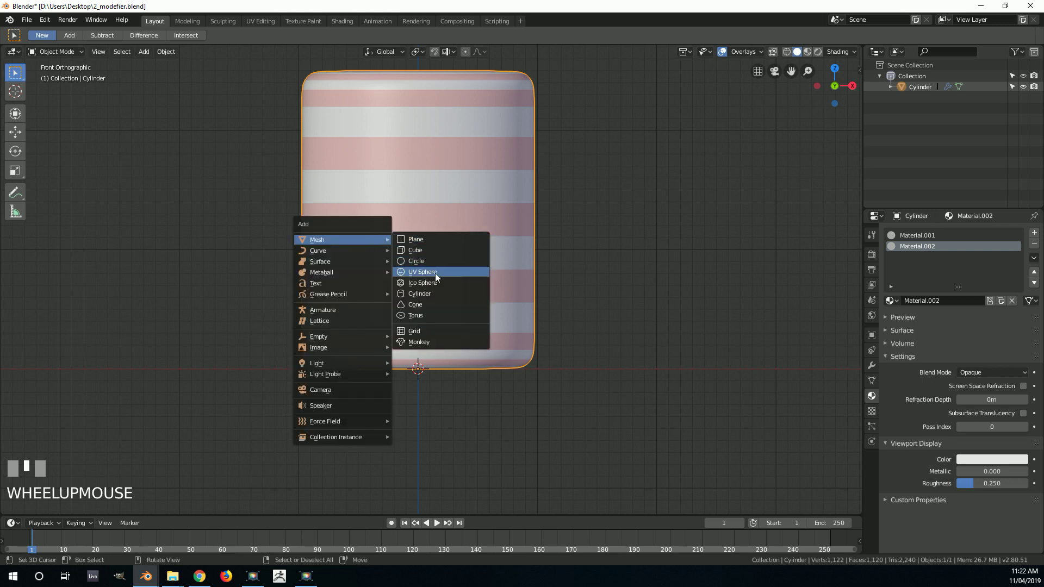
click(451, 273)
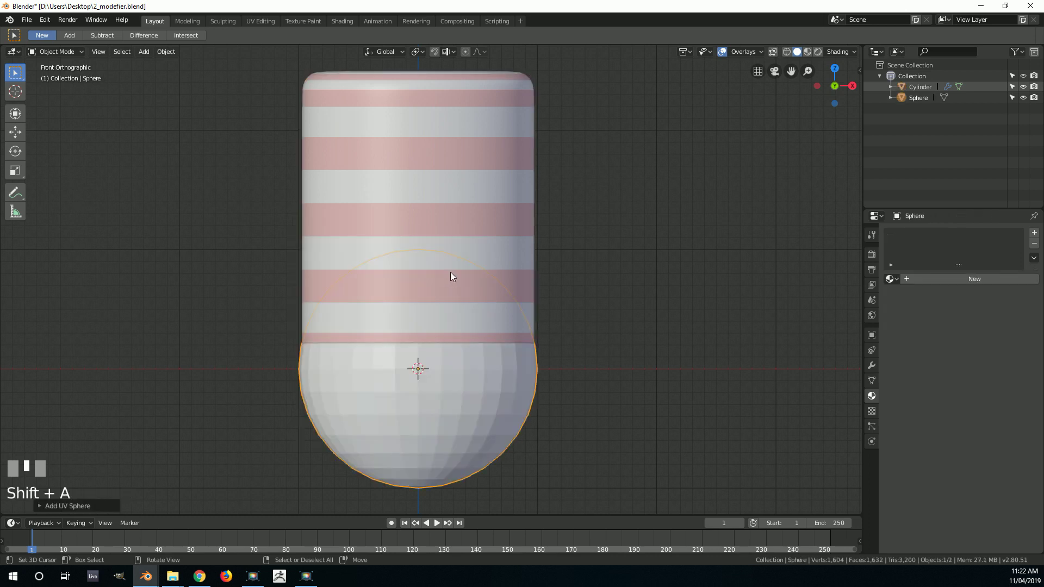
click(162, 52)
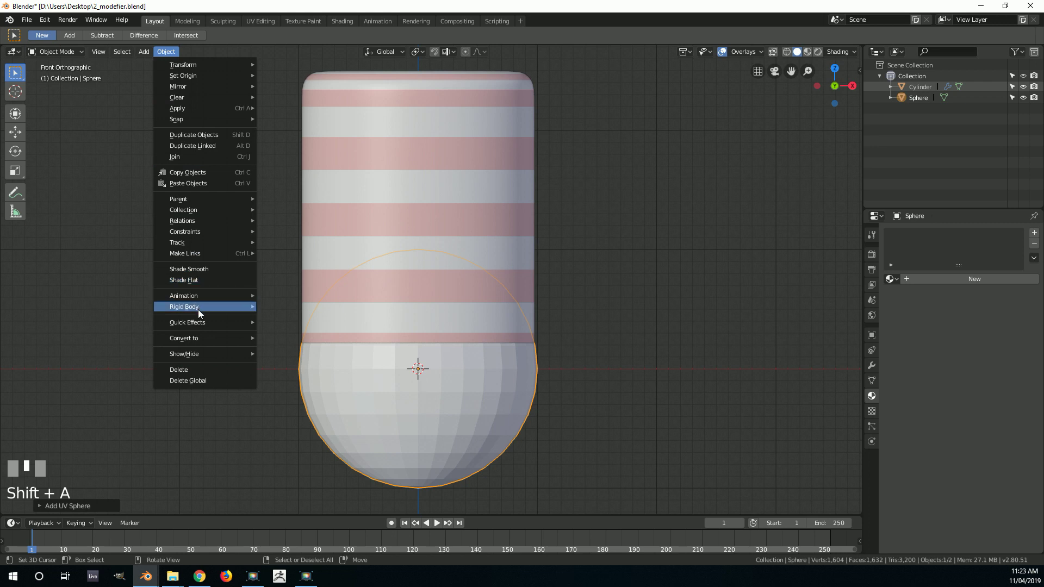
click(206, 271)
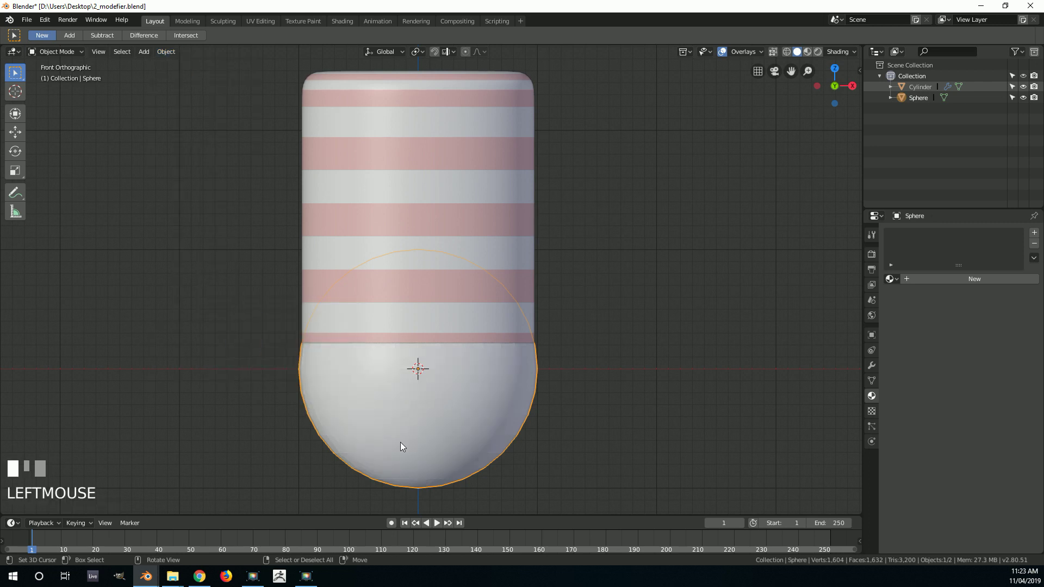
Move the sphere beside the upper part of the striped cylinder and scale it down to eye size
key(g)
click(587, 243)
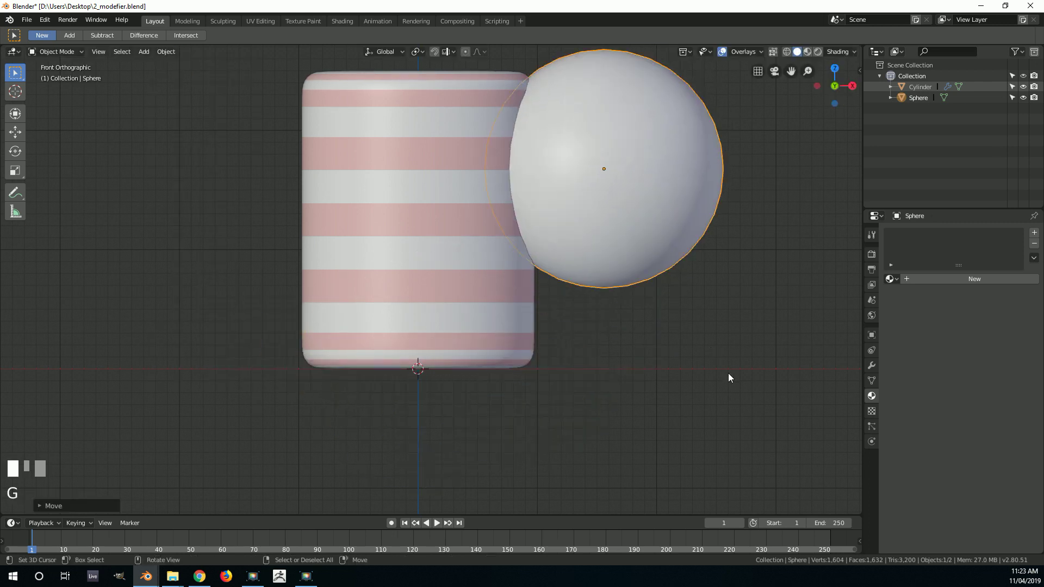
key(s)
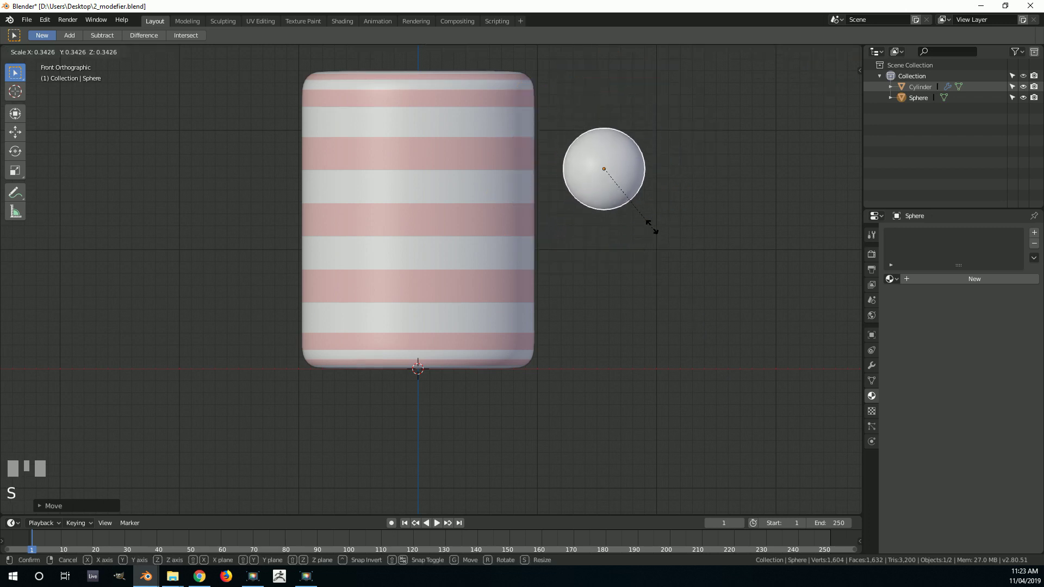
click(626, 190)
Create a new material on the small sphere and set its viewport display color to near-black
click(967, 279)
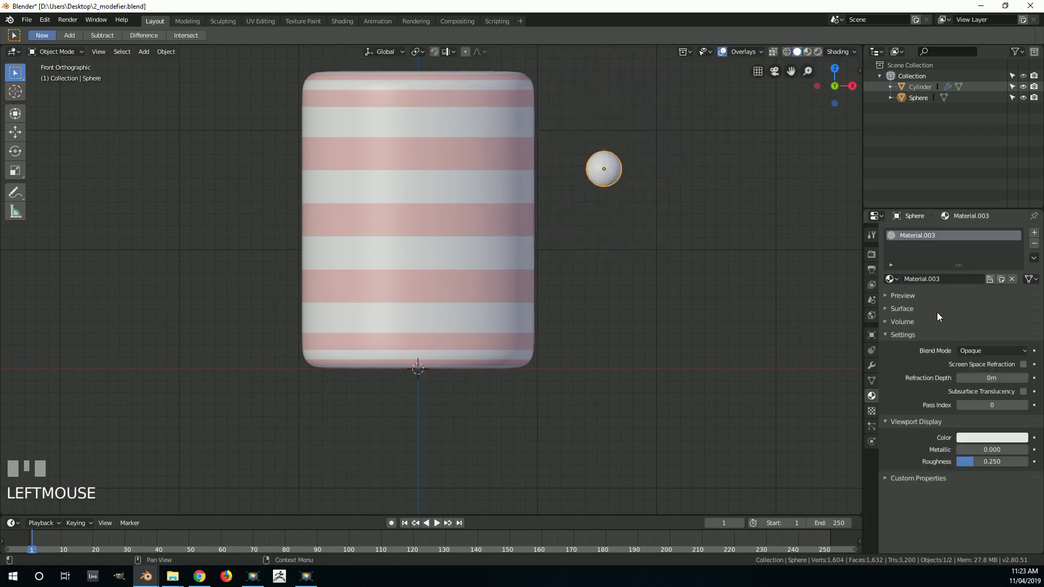
click(972, 437)
drag(1019, 334, 1020, 350)
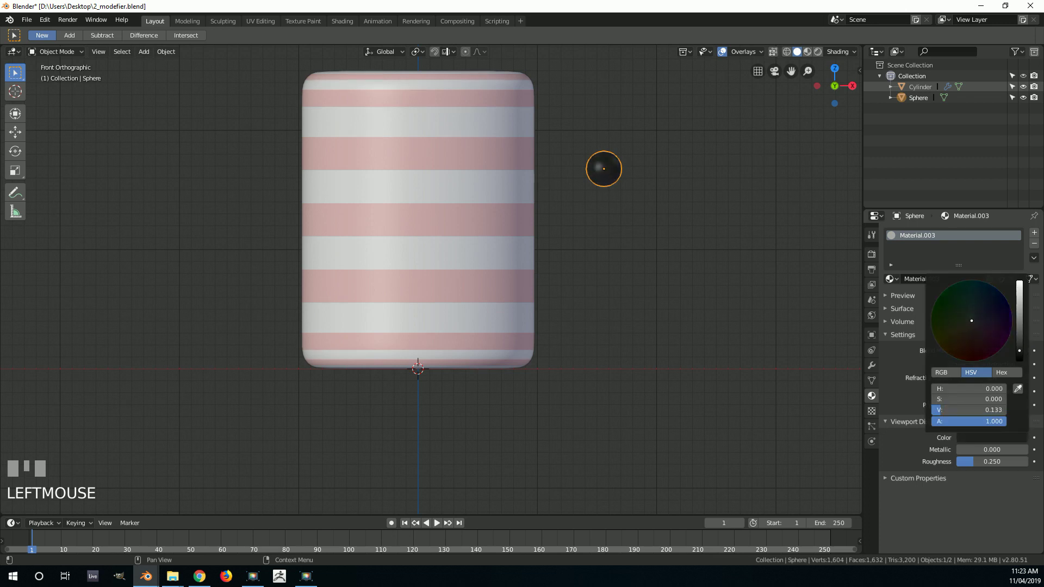
click(998, 439)
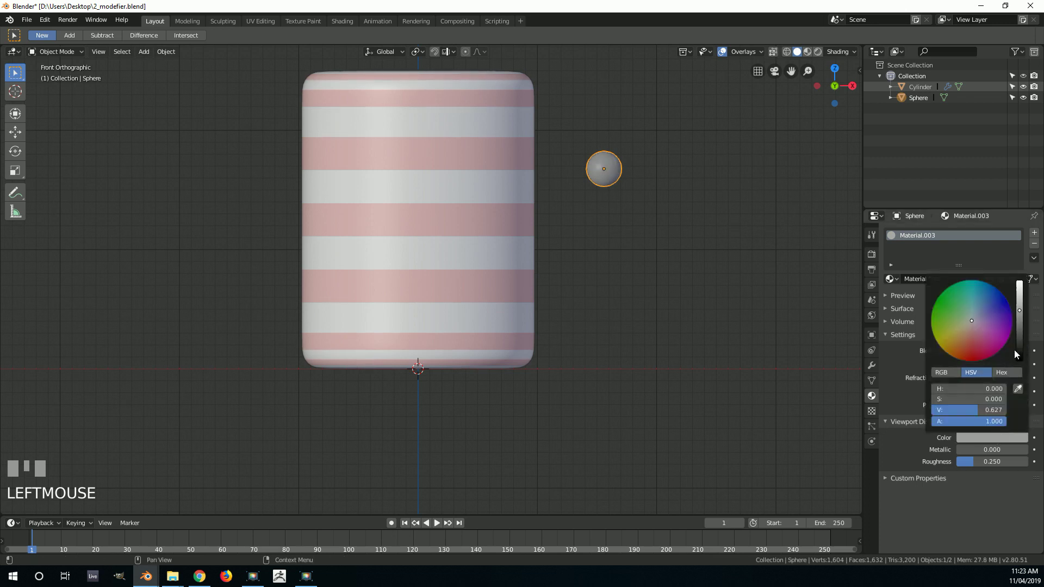
click(1020, 349)
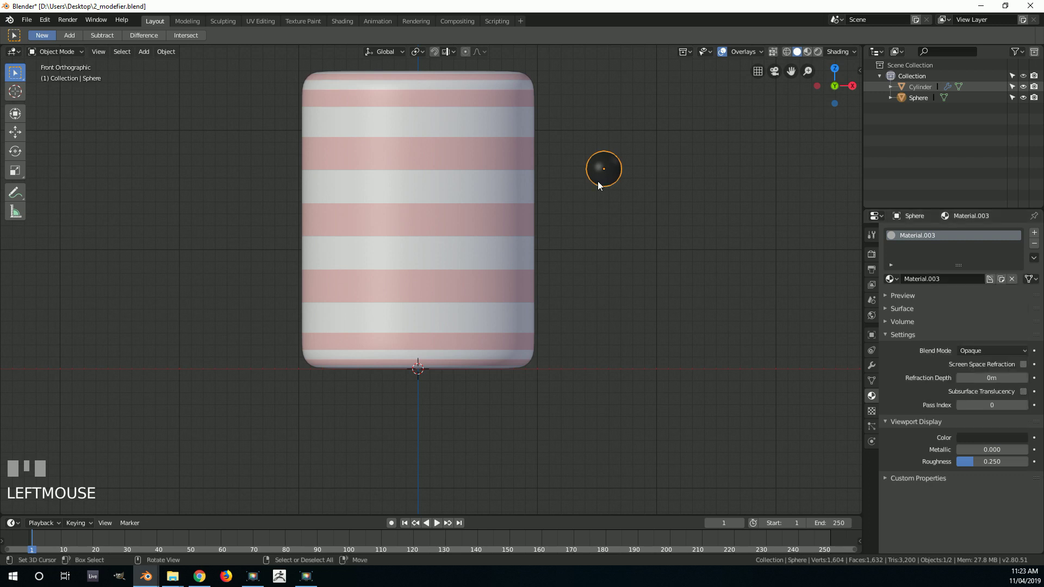
Place the black sphere on the upper wide pink stripe, right of centre, partly embedded in the cylinder's front surface
key(g)
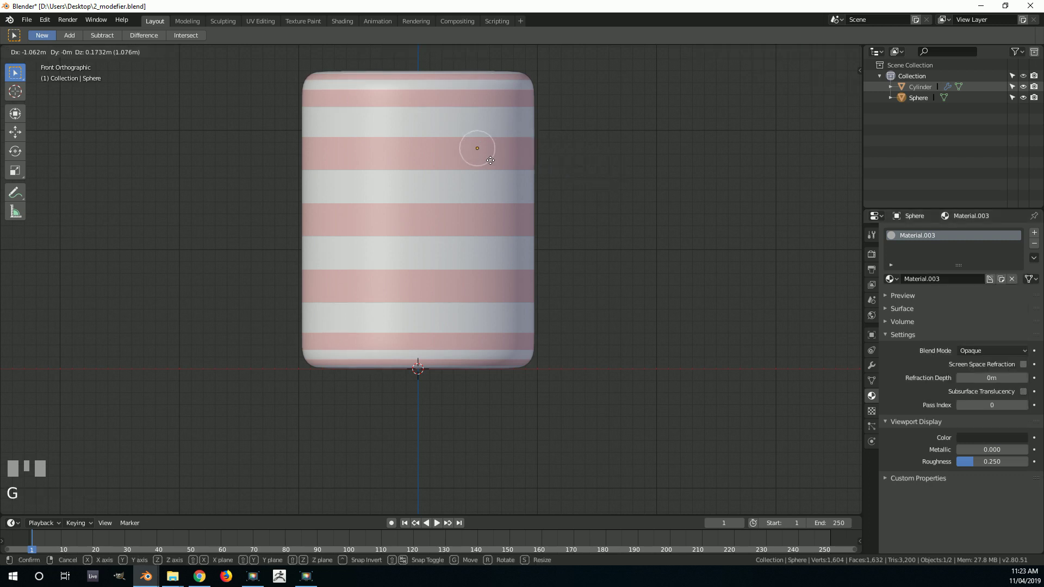
click(490, 163)
key(KP_3)
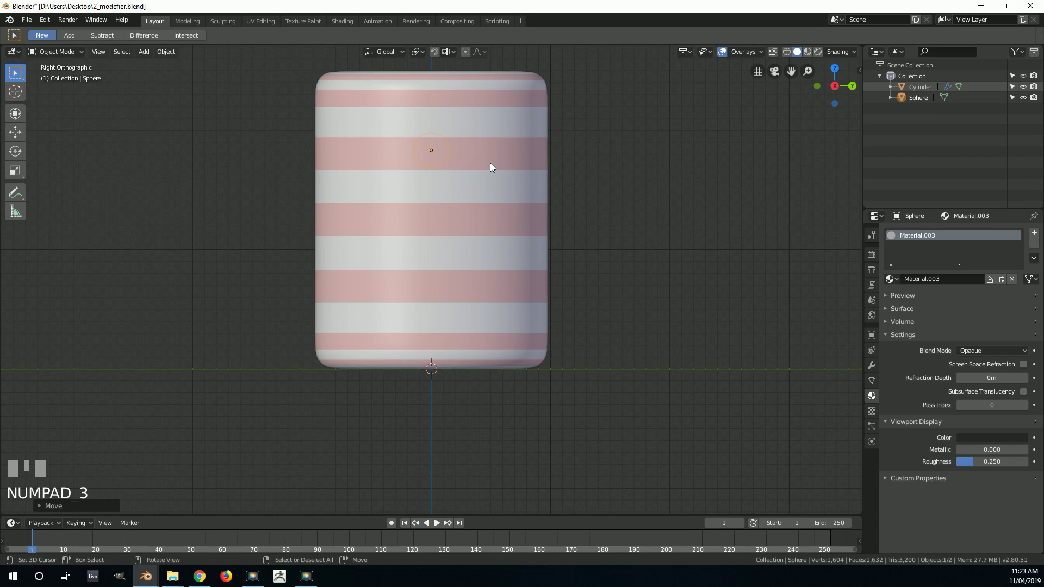
key(g)
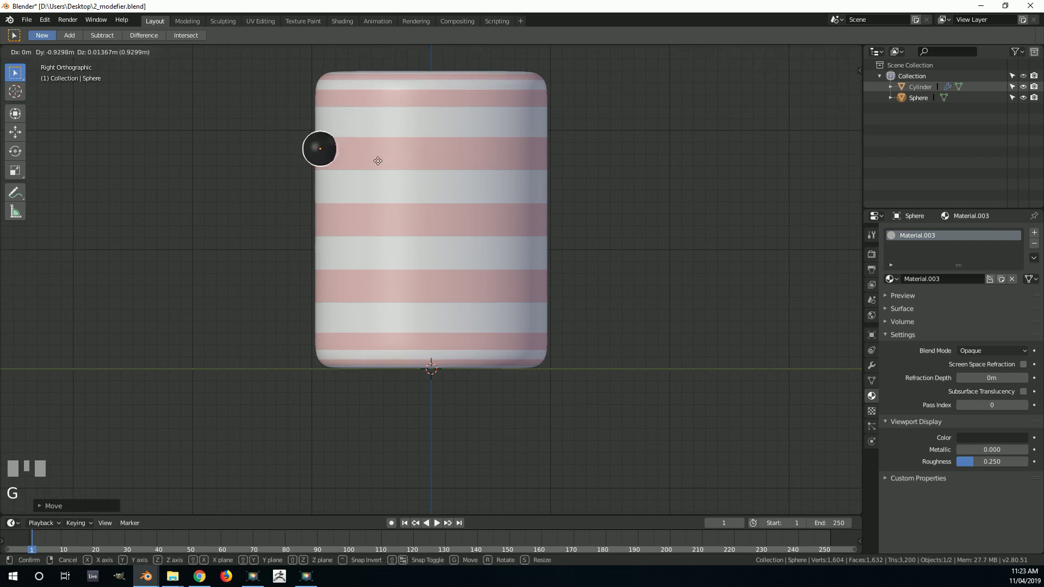
click(387, 167)
In front view, add a Mirror modifier on the X axis to the eye sphere, with Cylinder as the mirror object
key(KP_1)
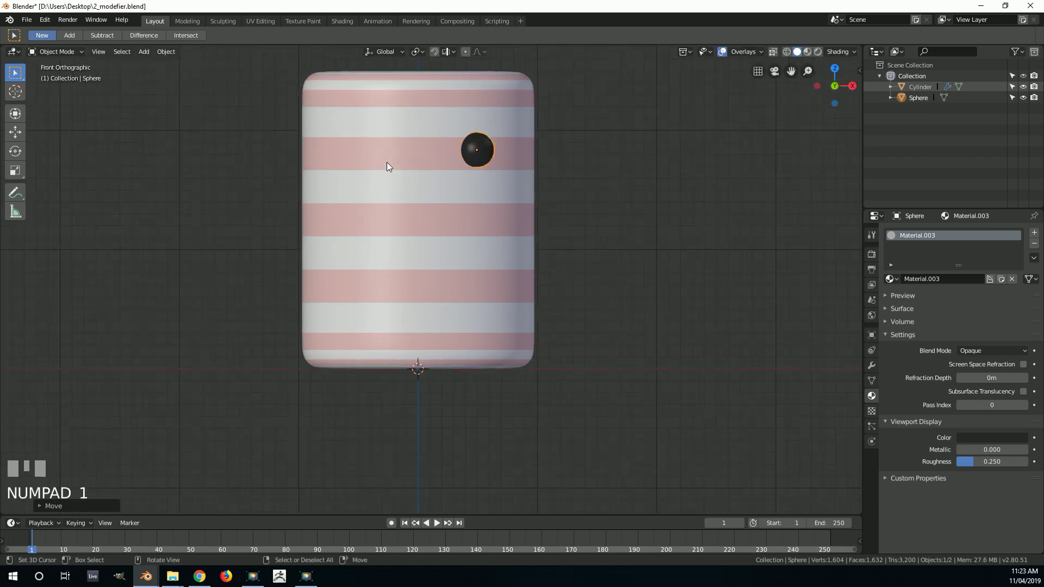
click(872, 366)
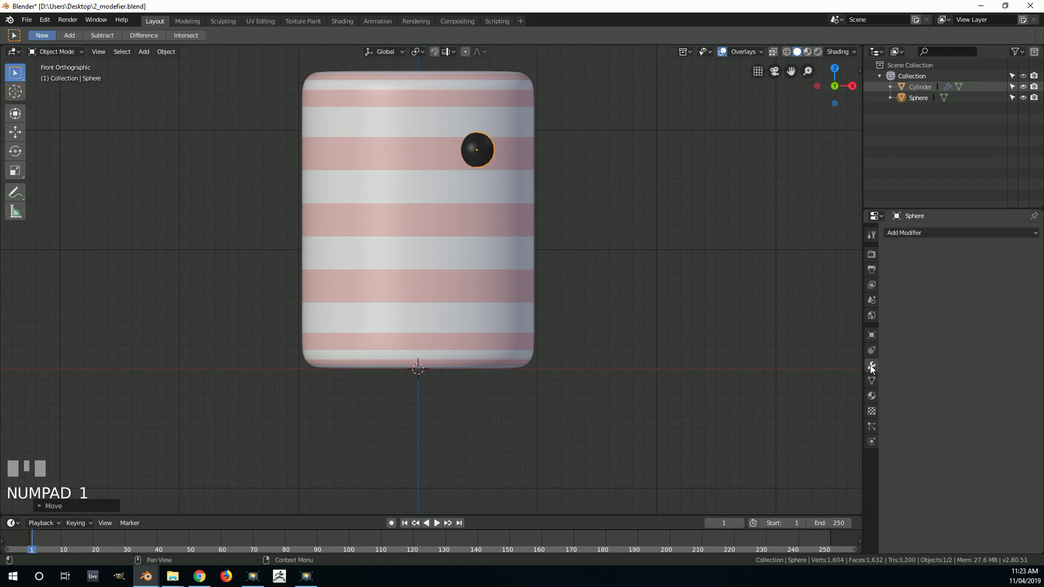
click(934, 232)
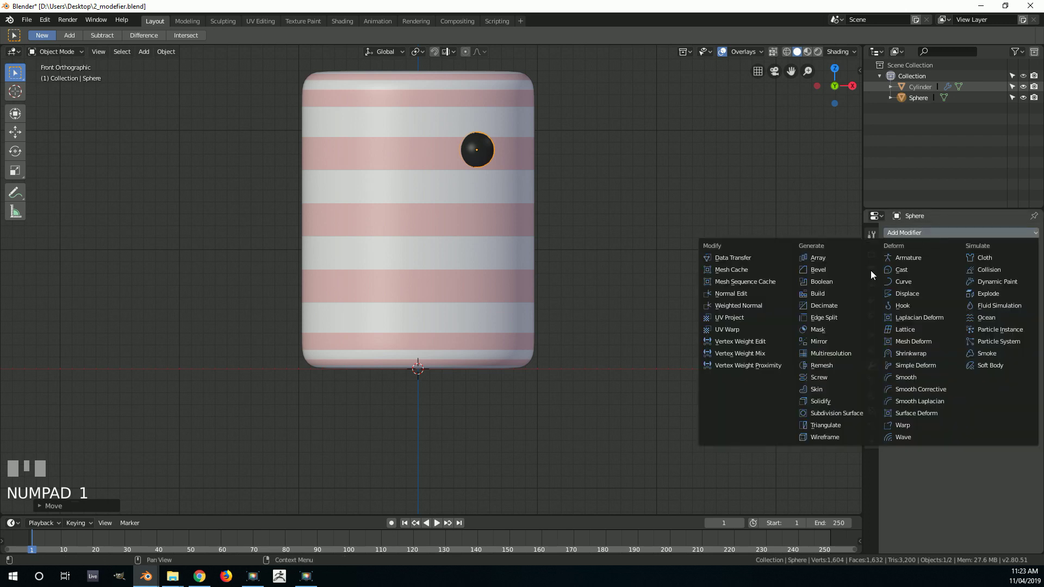
click(821, 341)
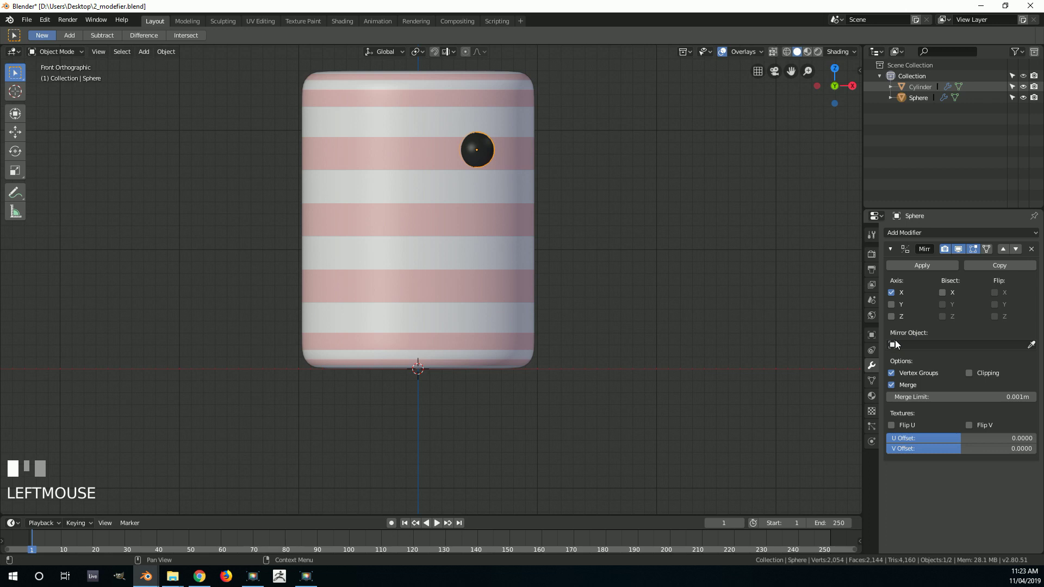
click(1031, 344)
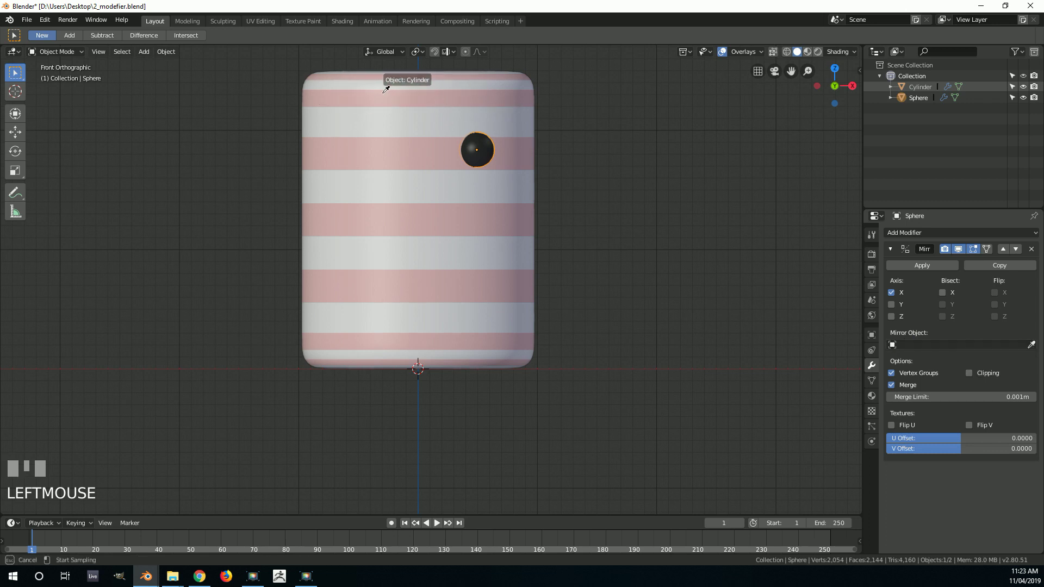
click(436, 91)
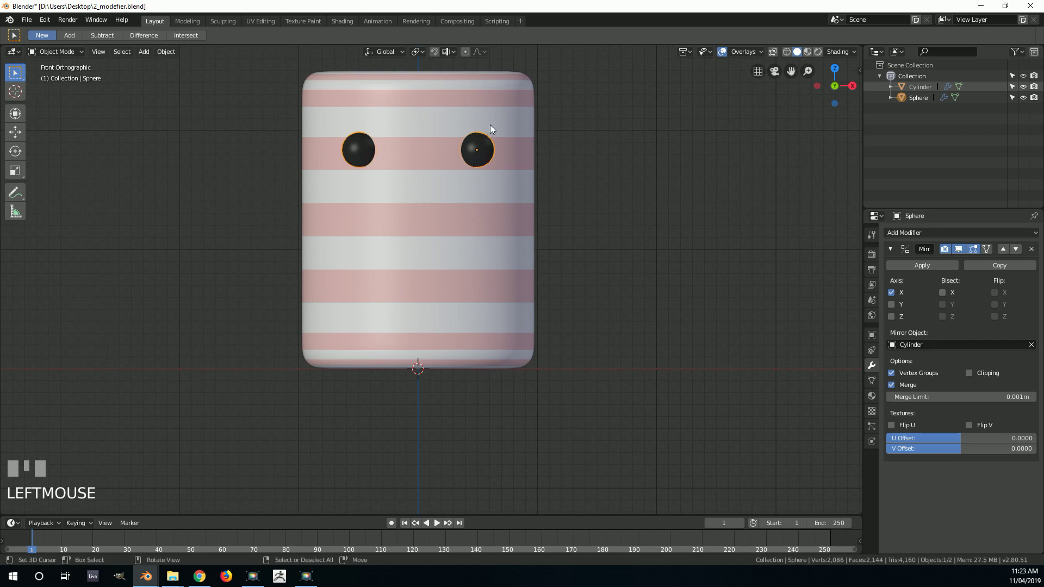
In front view, move the eye sphere about 0.03 m outward from the centre and 0.14 m down on the striped body
scroll(510, 138, up, 3)
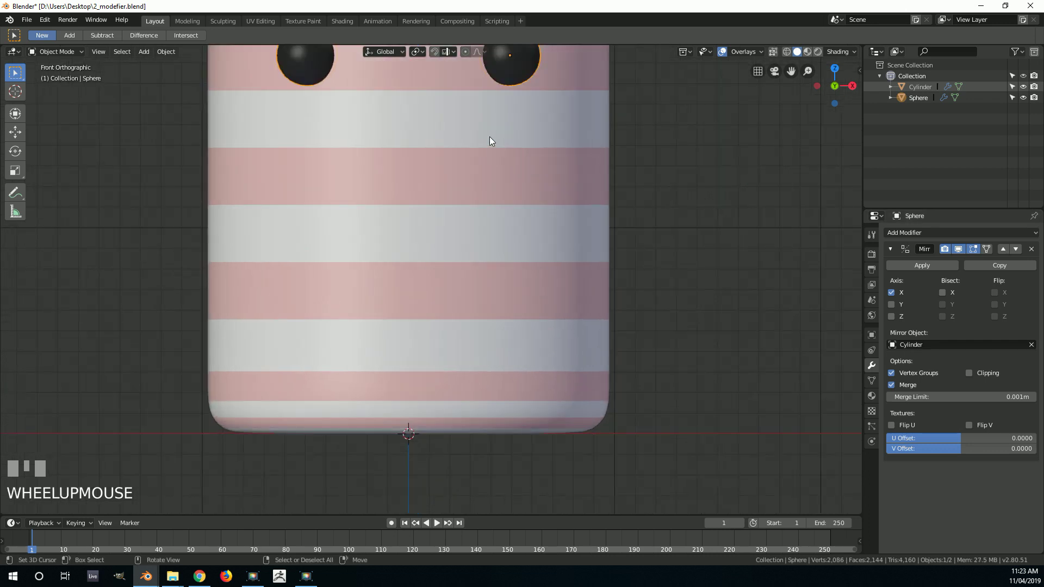
key(g)
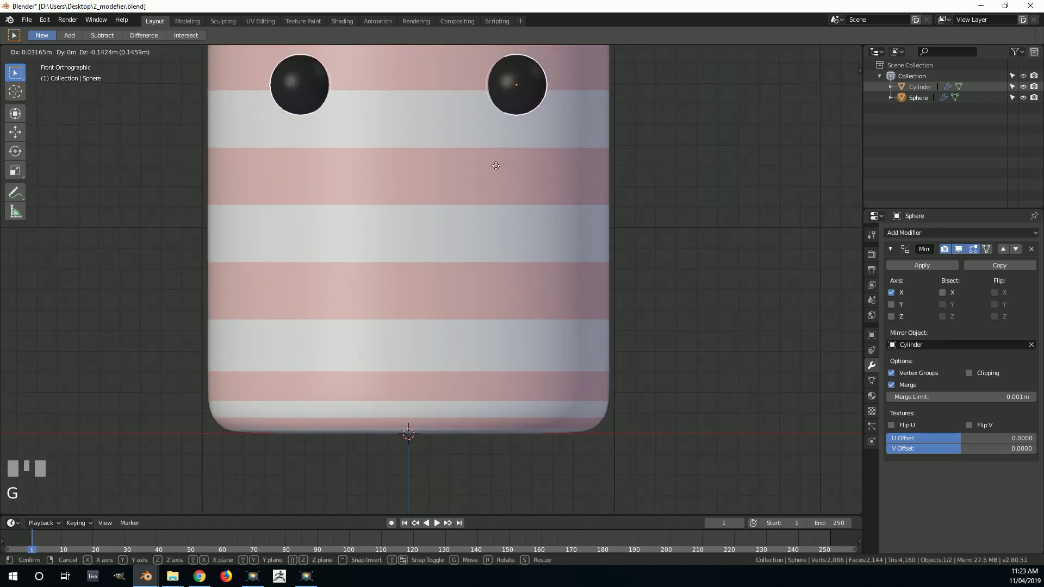
click(496, 166)
scroll(527, 126, down, 3)
middle_drag(527, 126, 534, 131)
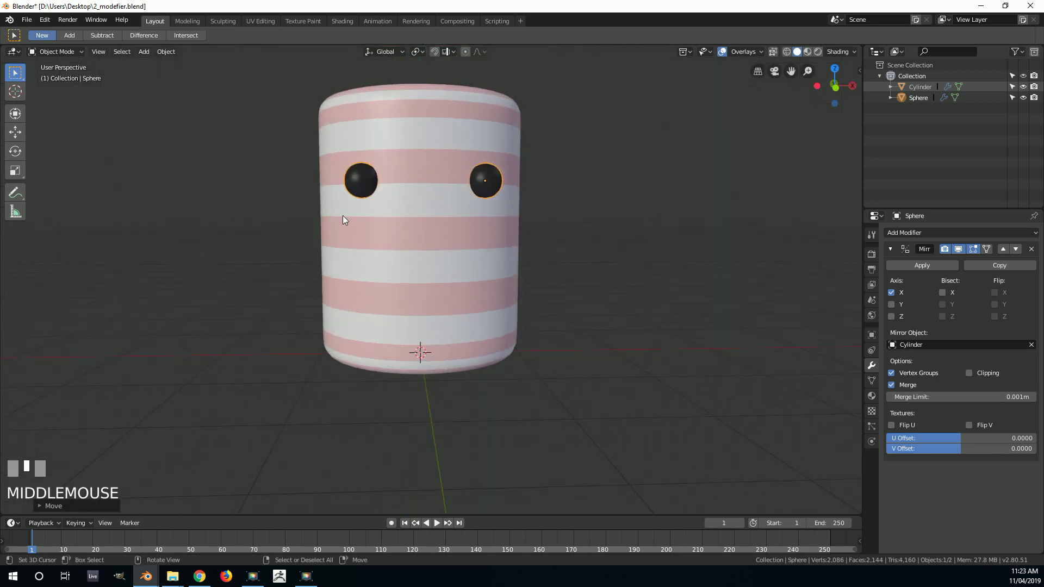
In top view, push the eye sphere about 0.07 m deeper into the cylinder's front surface
key(KP_7)
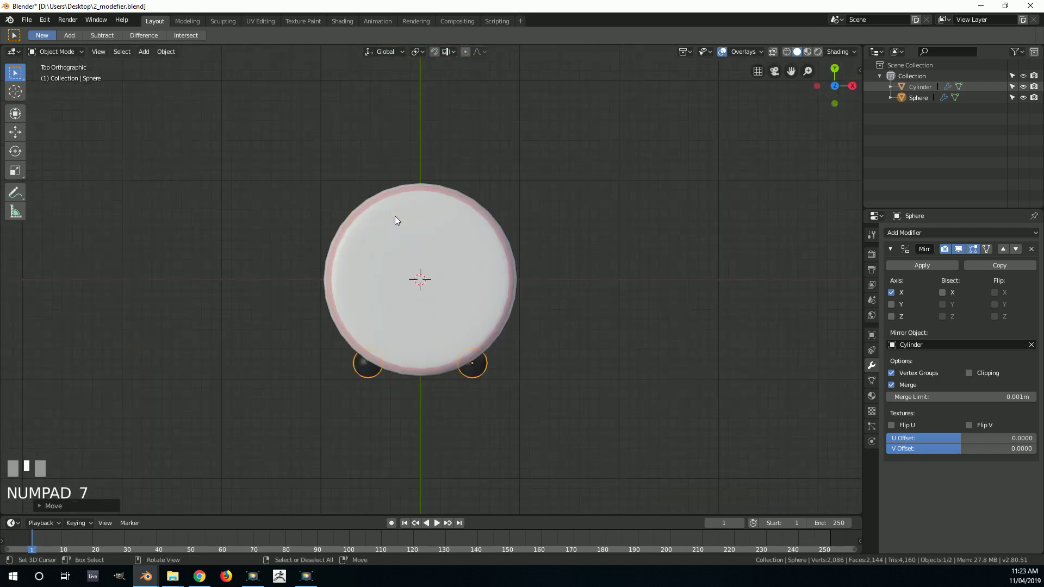
scroll(395, 220, up, 2)
key(g)
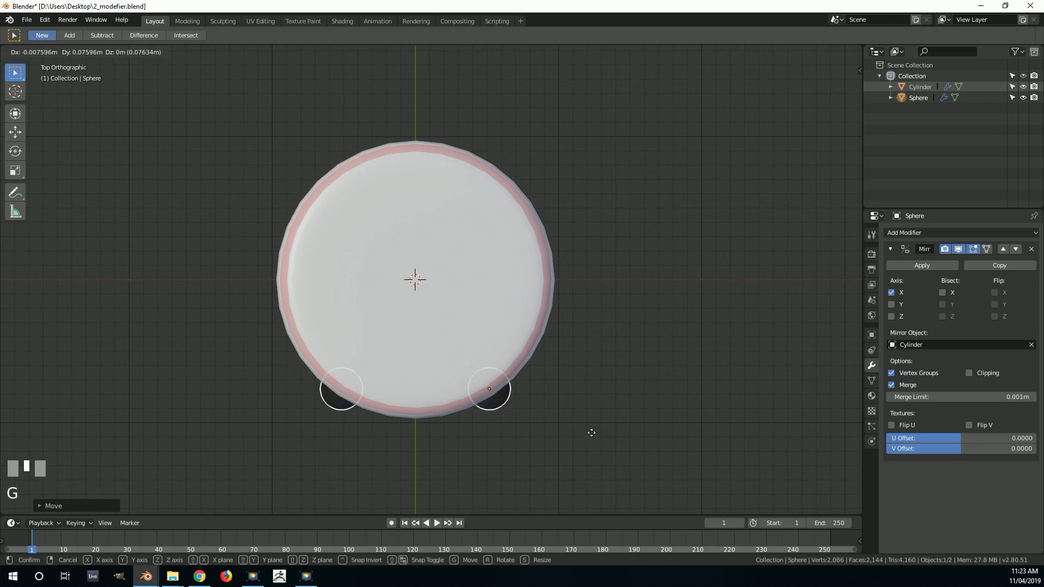
click(542, 414)
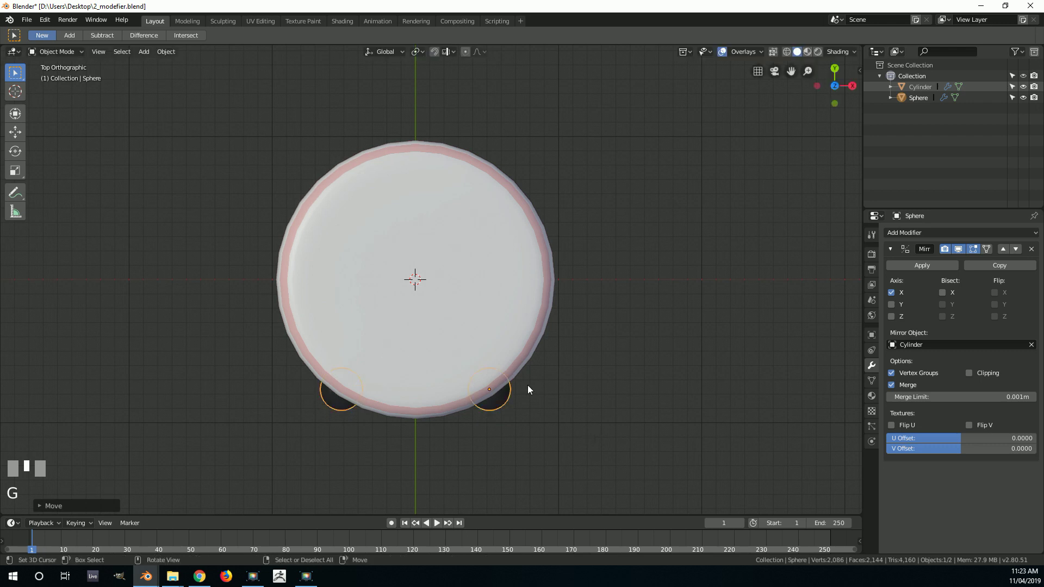
scroll(410, 377, down, 2)
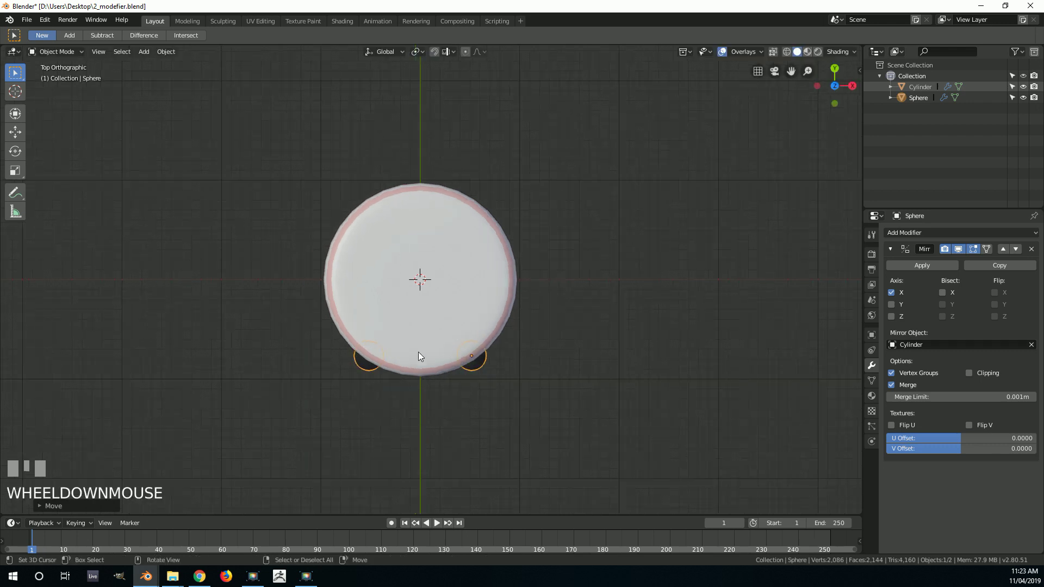
Open the cylinder in Edit Mode with wireframe shading in top view
click(419, 351)
scroll(439, 366, up, 1)
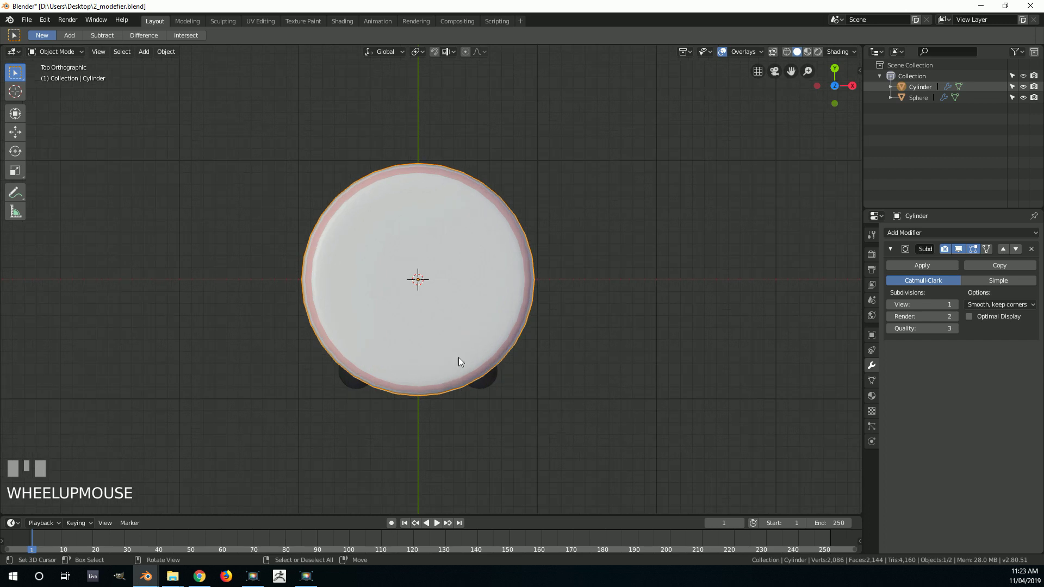
key(Tab)
key(z)
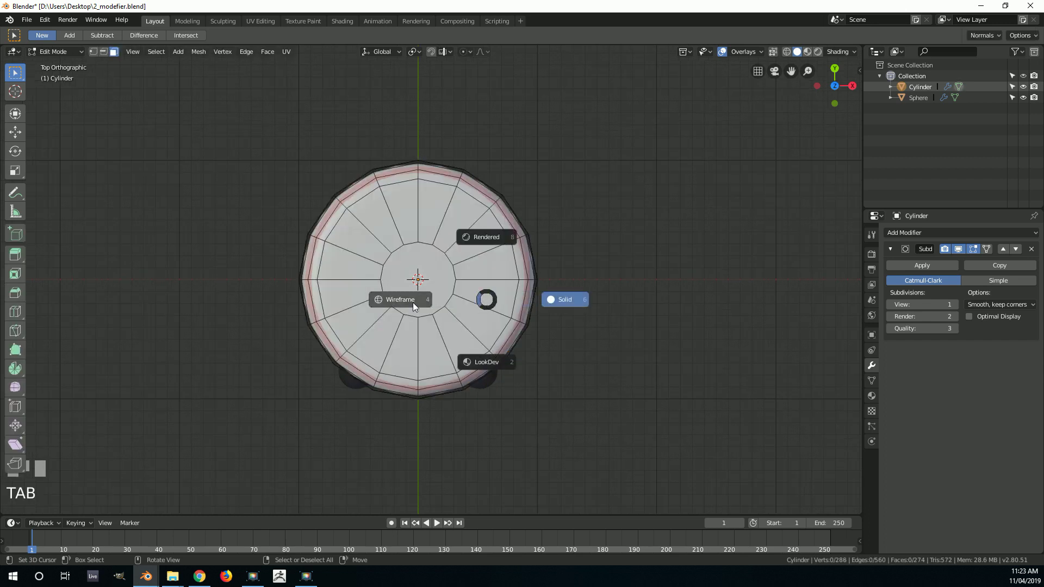
click(401, 300)
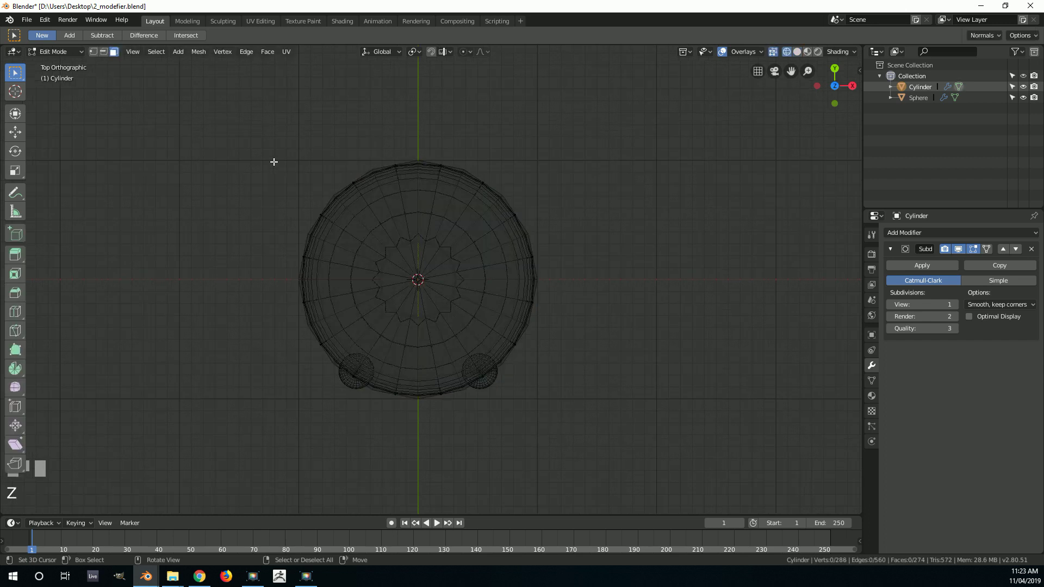
Select the cylinder's front-centre vertices and, with proportional editing enabled at size 0.91, move them about 0.2 m inward along Y to flatten the front
click(92, 53)
drag(400, 436, 431, 371)
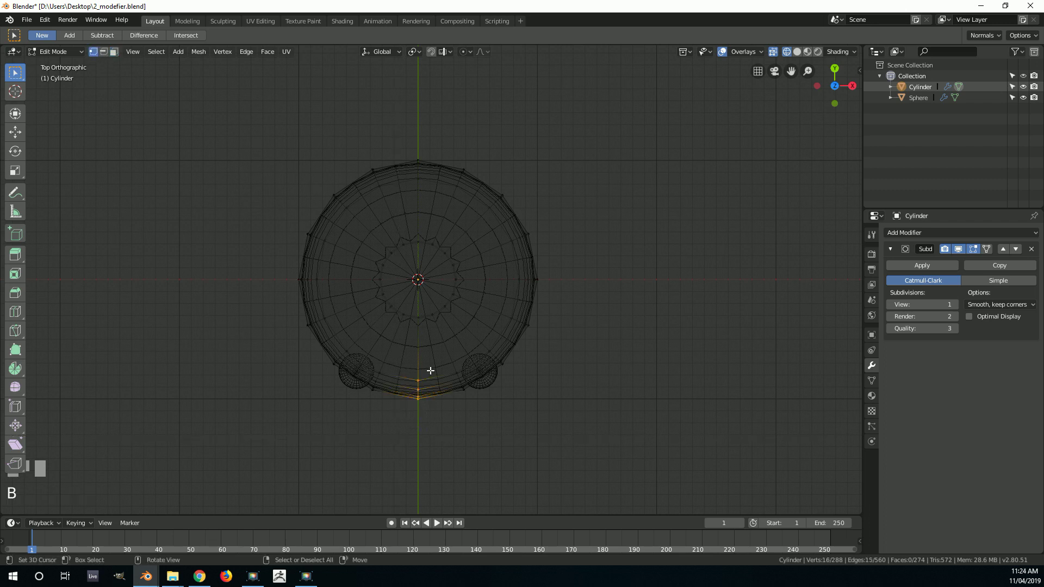
click(469, 52)
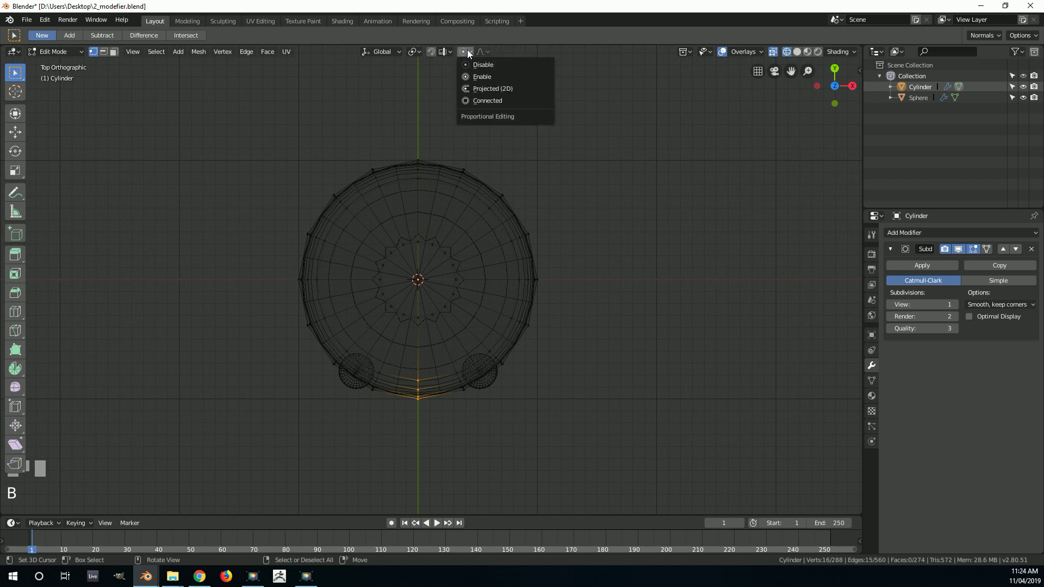
click(482, 76)
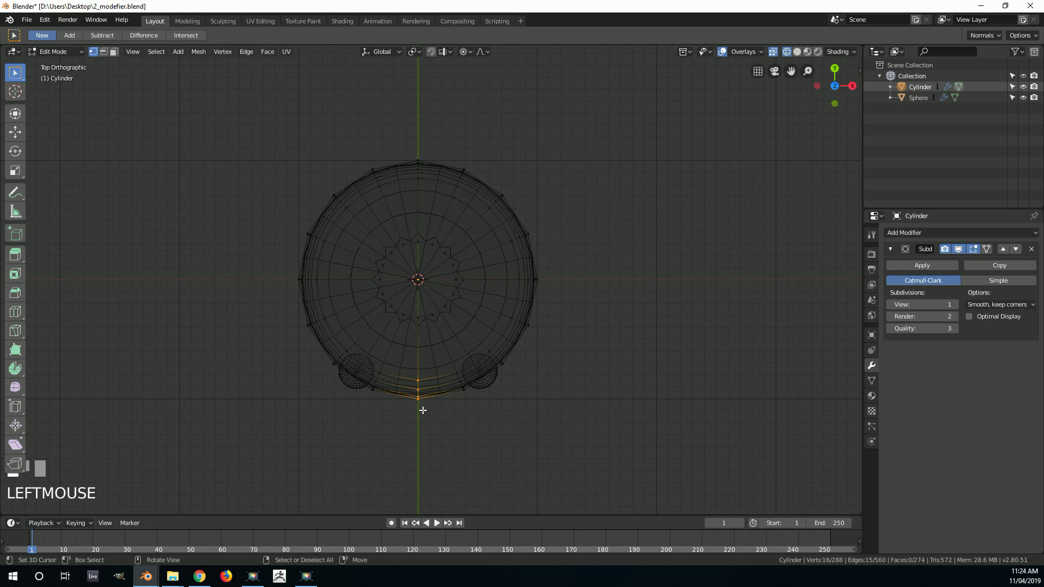
key(g)
key(y)
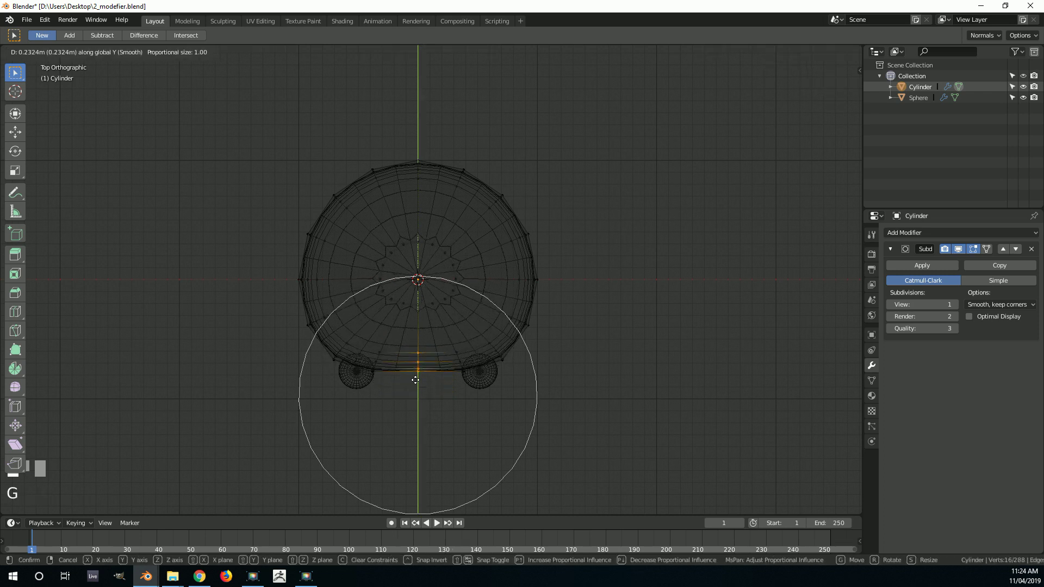
scroll(416, 378, down, 1)
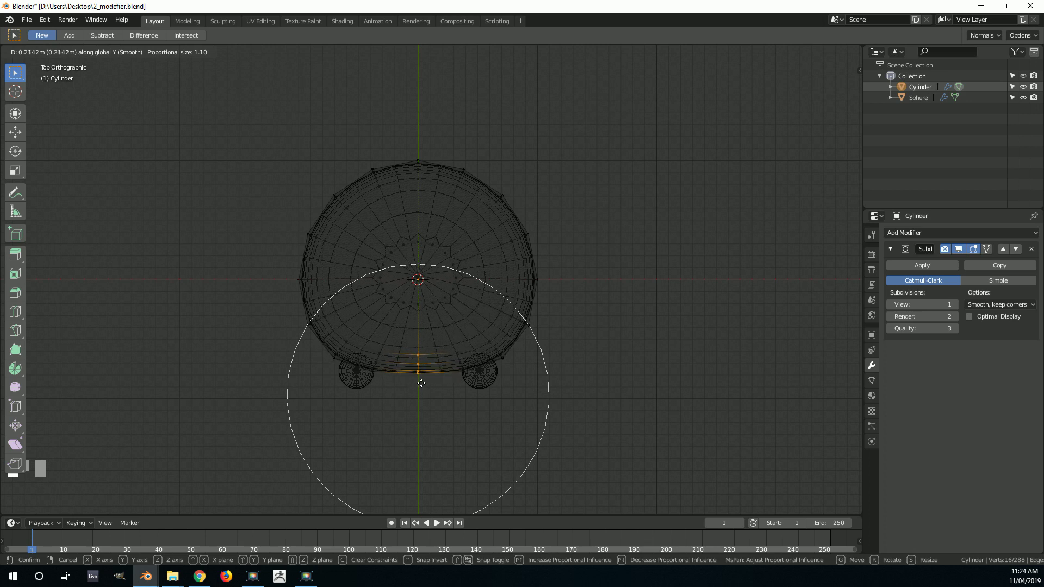
scroll(421, 364, down, 2)
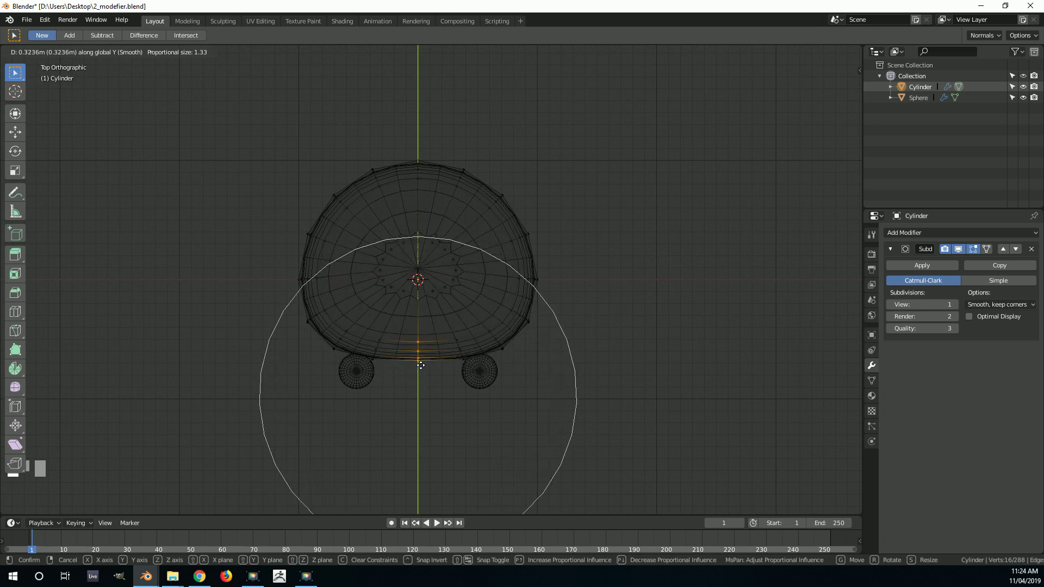
scroll(428, 375, up, 4)
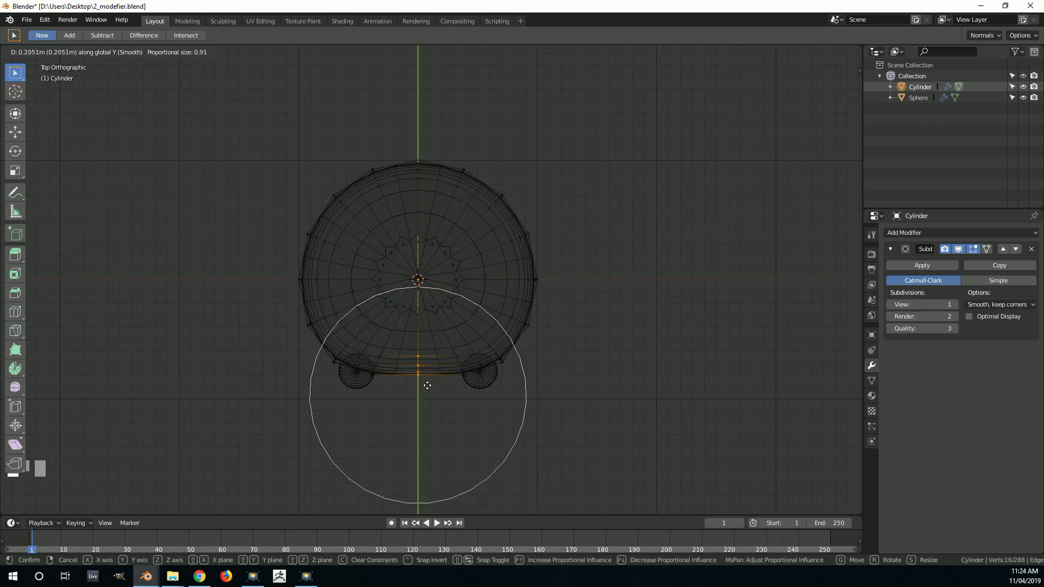
click(427, 385)
Restore solid shading with the face turned towards the view and return to Object Mode
middle_drag(534, 283, 441, 235)
scroll(441, 234, up, 2)
key(z)
click(555, 313)
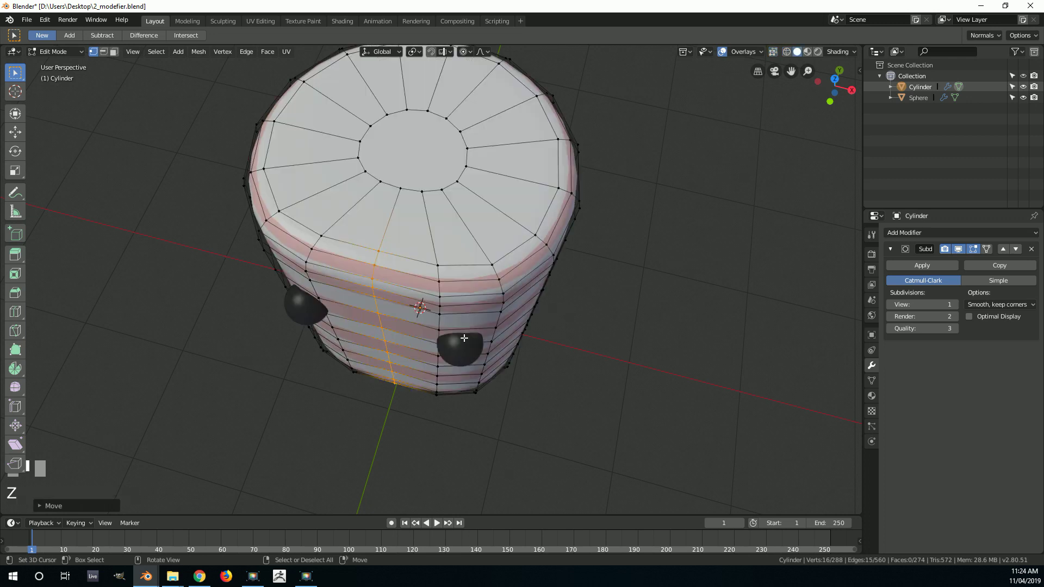
key(Tab)
Select the eye sphere and shift it slightly towards the body's centre line in front view
right_click(464, 330)
middle_drag(464, 331, 505, 180)
scroll(510, 165, down, 1)
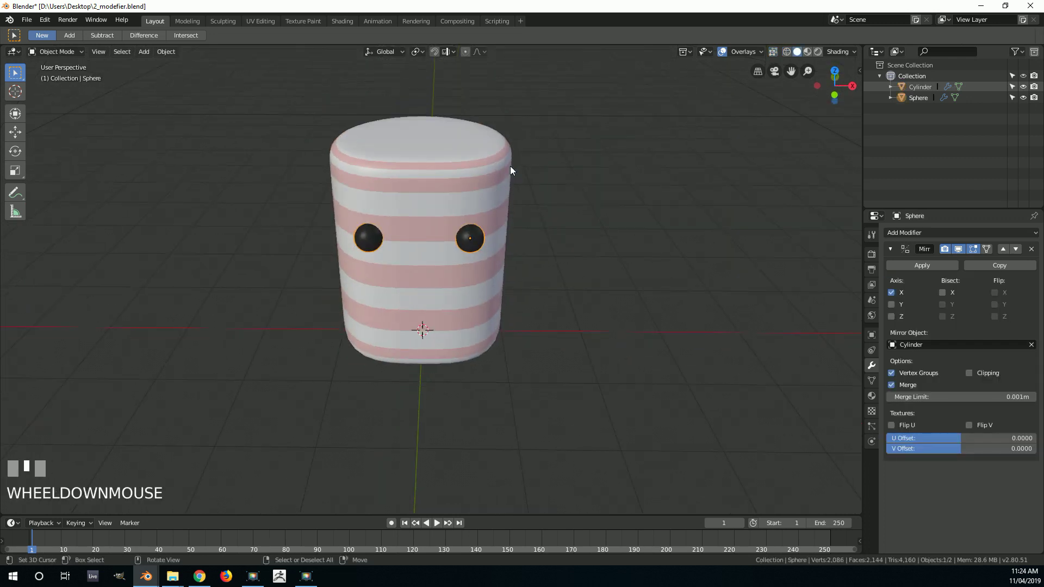
key(KP_1)
scroll(468, 159, up, 2)
key(g)
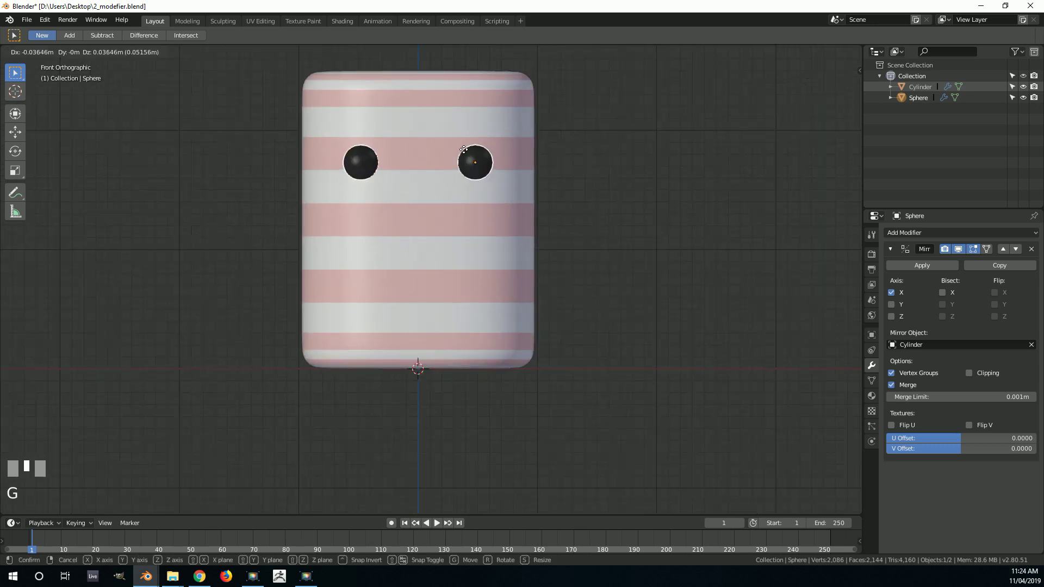
click(533, 197)
In top view, embed the eye sphere slightly deeper in the flattened front, and deselect it in front view
key(KP_7)
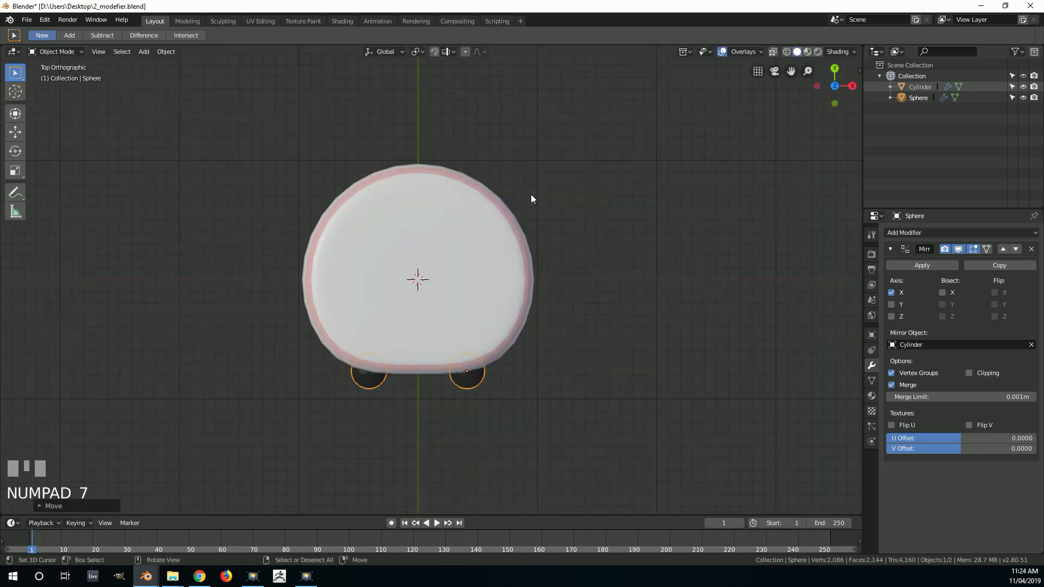
key(g)
shift+click(534, 300)
key(KP_1)
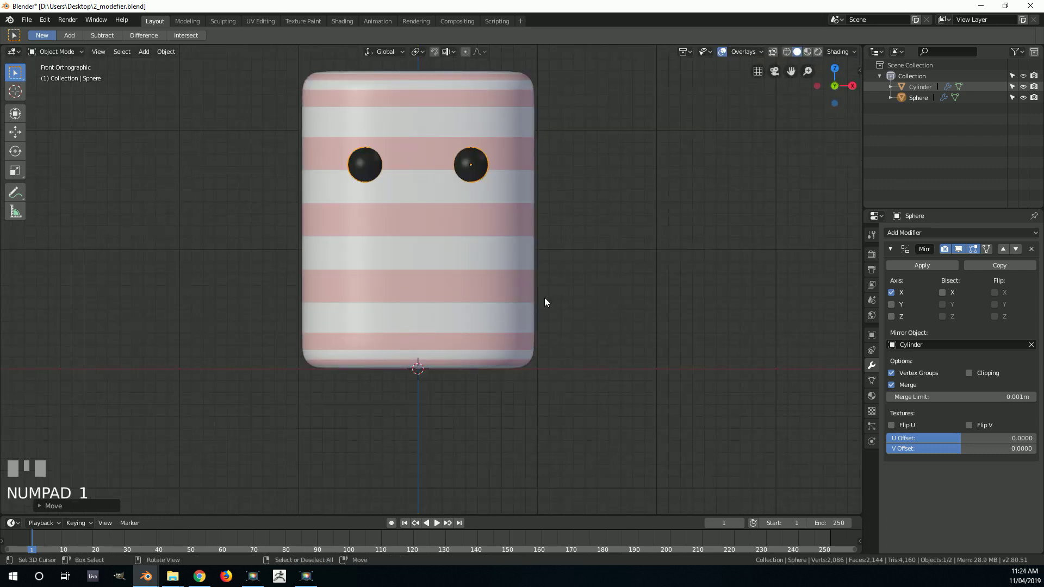
key(alt+a)
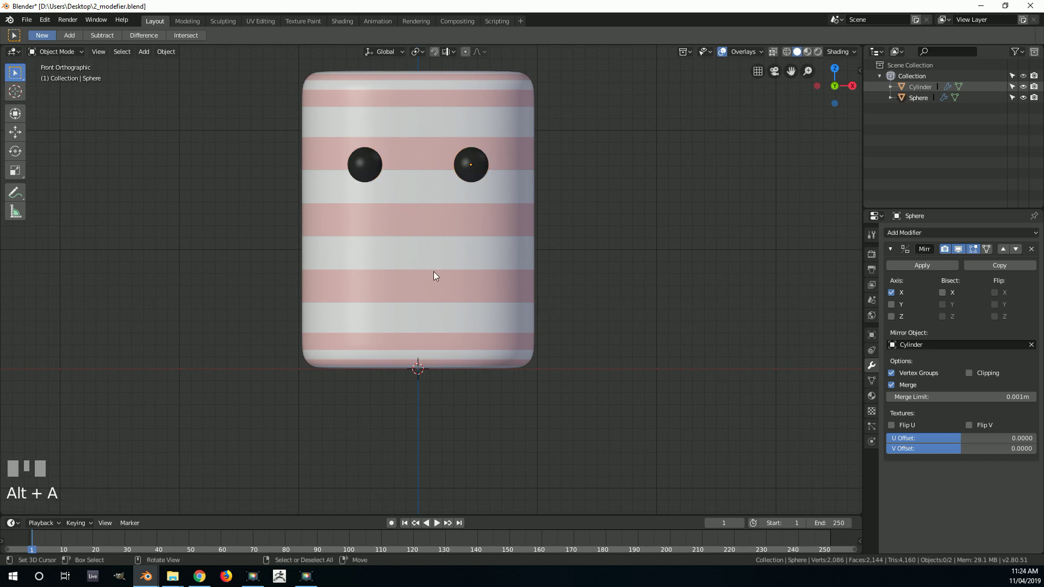
Open the cylinder in Edit Mode in front view with wireframe shading and no vertices selected
scroll(434, 275, down, 3)
middle_drag(506, 148, 400, 217)
right_click(403, 143)
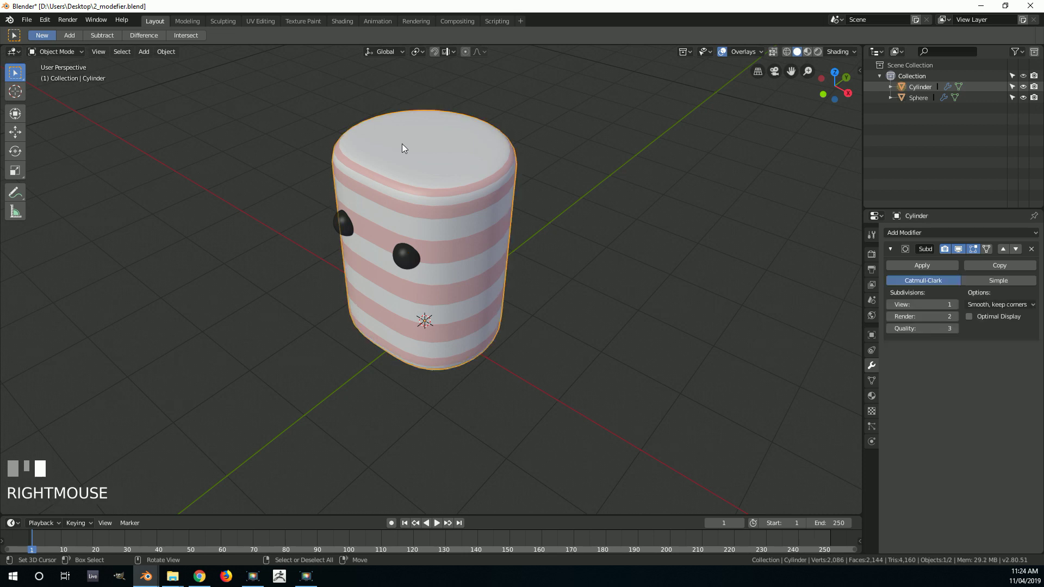
key(KP_1)
key(Tab)
scroll(418, 141, up, 2)
shift+middle_drag(418, 140, 419, 195)
key(z)
key(alt+a)
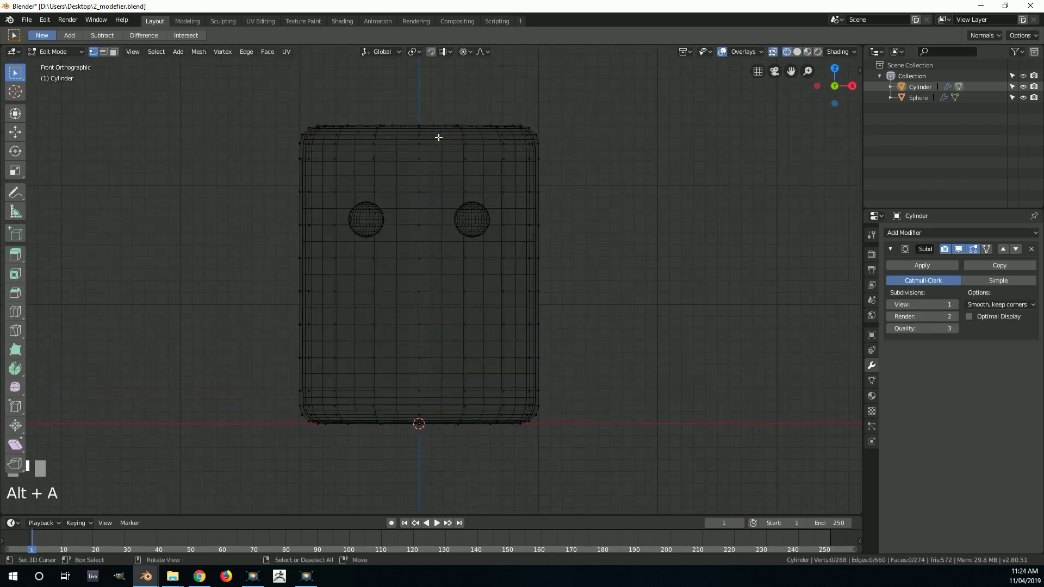
Select the vertices at the cylinder's top centre and lower them about 0.05 m along Z with a proportional size of 1.10
key(b)
drag(415, 105, 424, 140)
key(g)
key(z)
scroll(427, 148, down, 2)
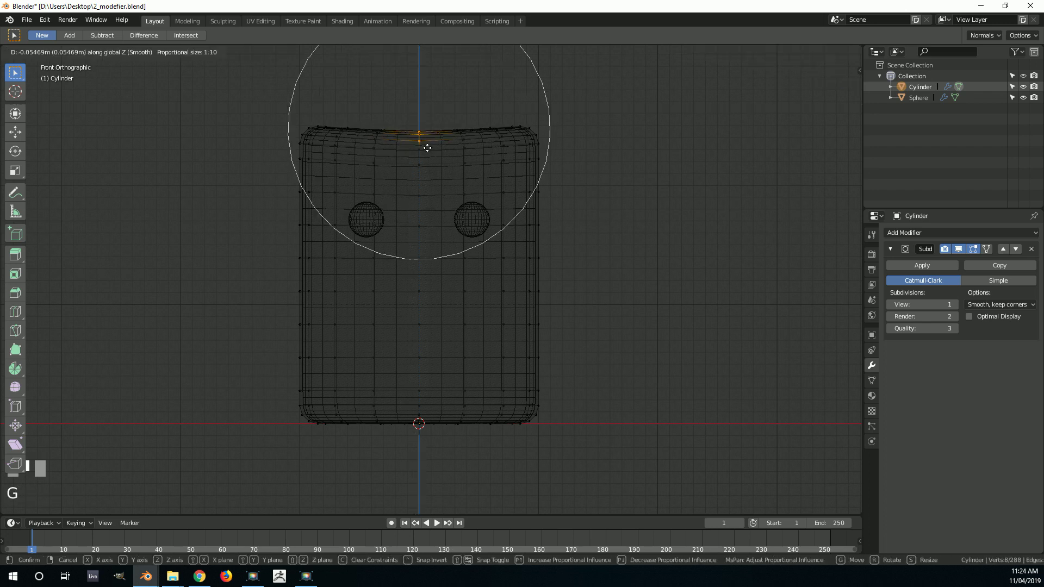
click(428, 148)
key(alt+a)
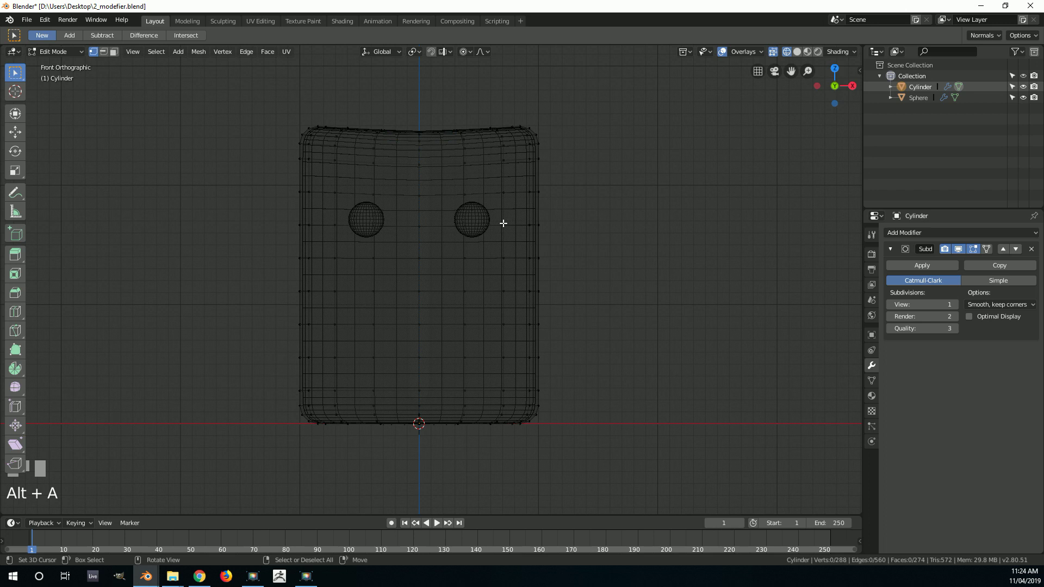
Select the mid-height vertices on both sides of the cylinder and scale them slightly inward along X with a larger proportional falloff
right_click(547, 289)
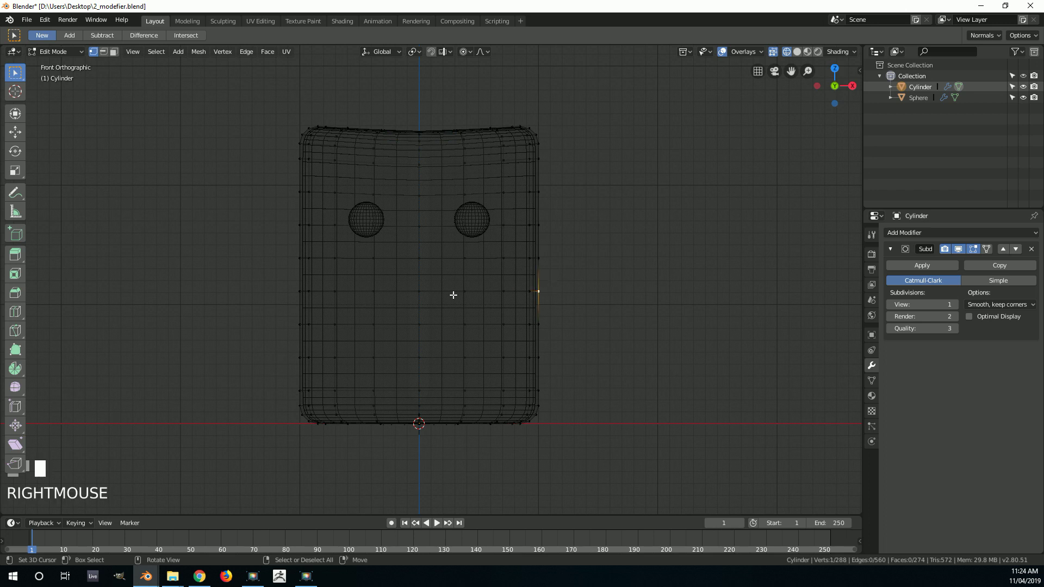
shift+right_click(283, 295)
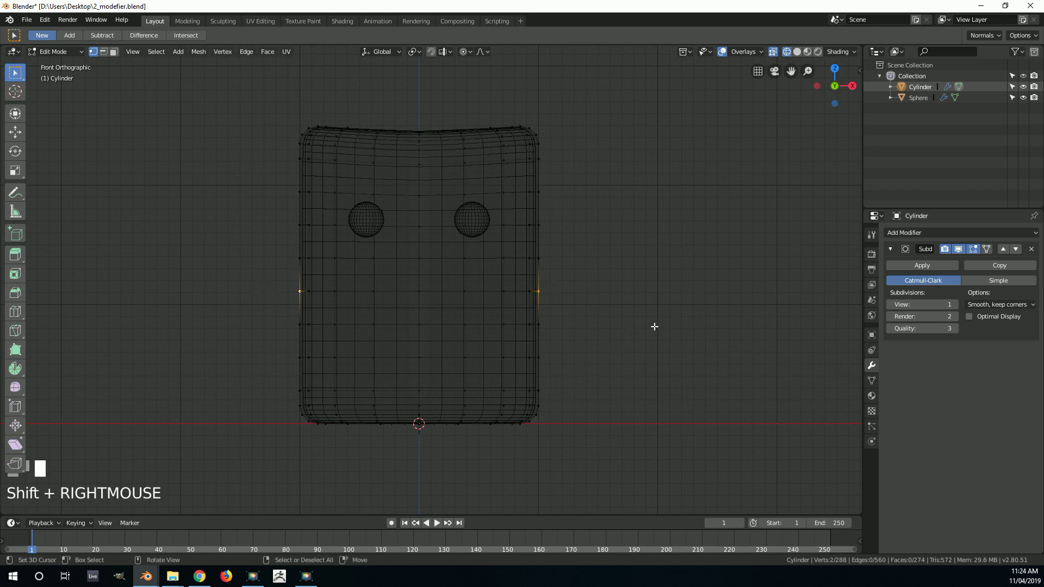
key(s)
key(x)
click(636, 322)
key(s)
key(x)
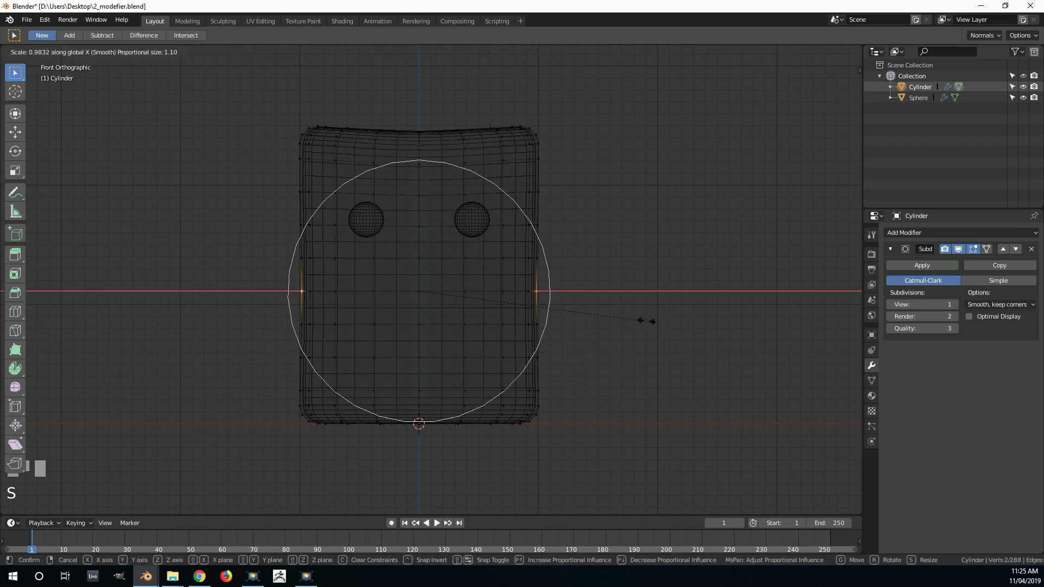
scroll(645, 320, down, 3)
click(645, 322)
Return to Object Mode with solid shading and examine the reshaped body in perspective, right and front views
key(Tab)
key(z)
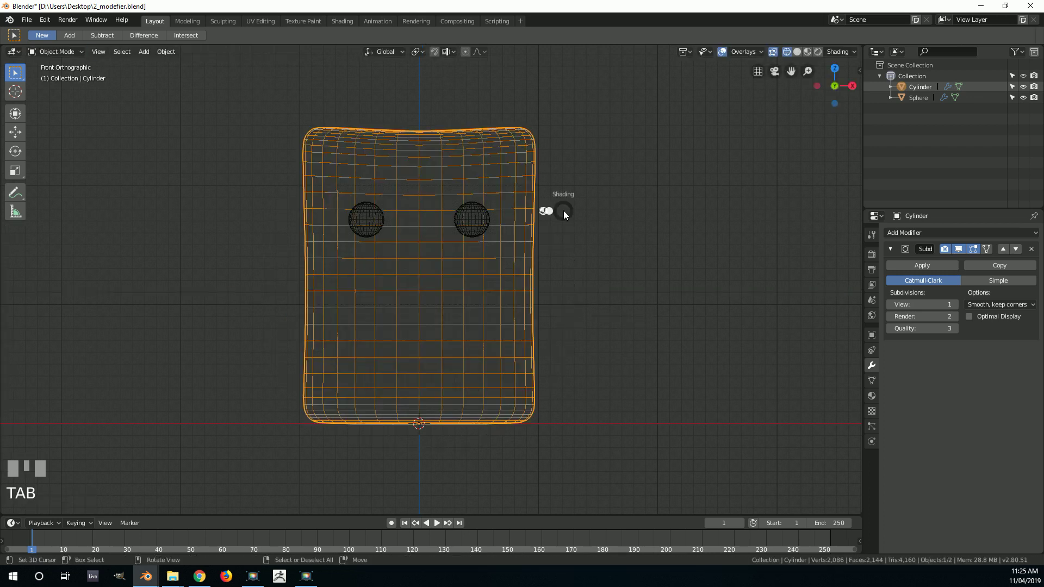
mouse_move(519, 249)
middle_down()
mouse_move(423, 302)
mouse_move(517, 291)
middle_up()
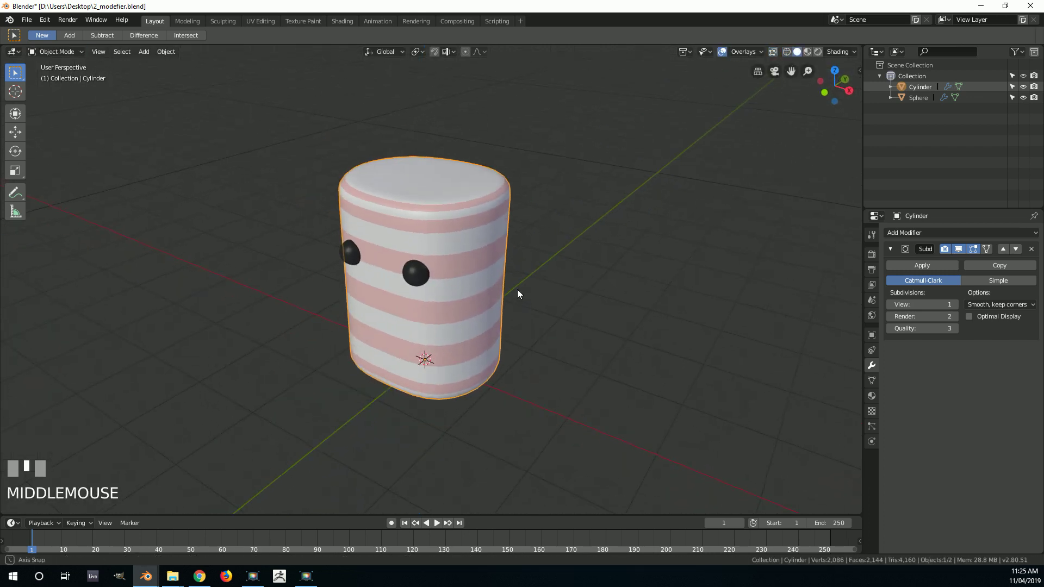
scroll(240, 219, down, 3)
scroll(544, 299, up, 4)
key(KP_3)
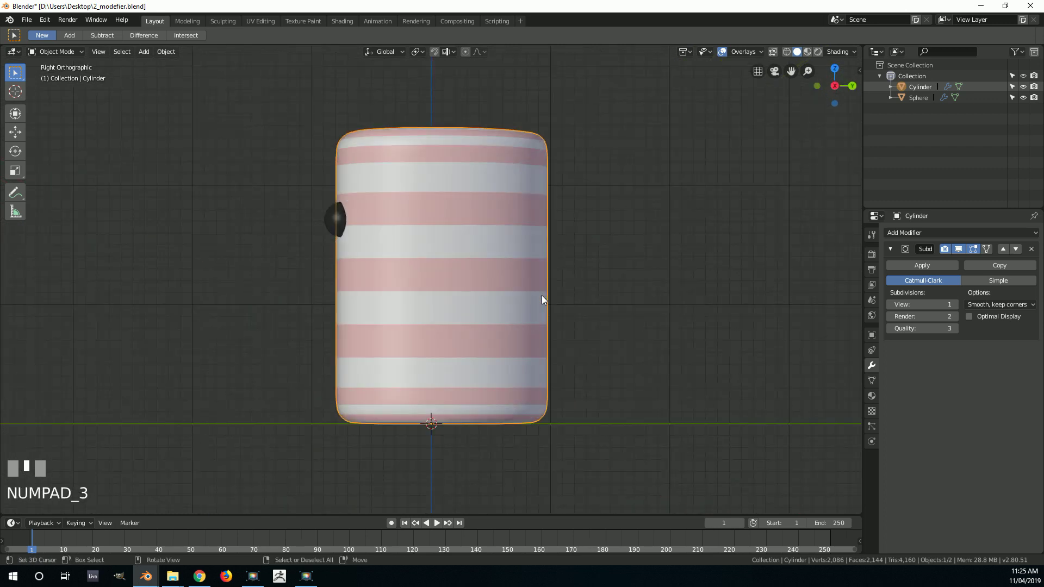
key(KP_1)
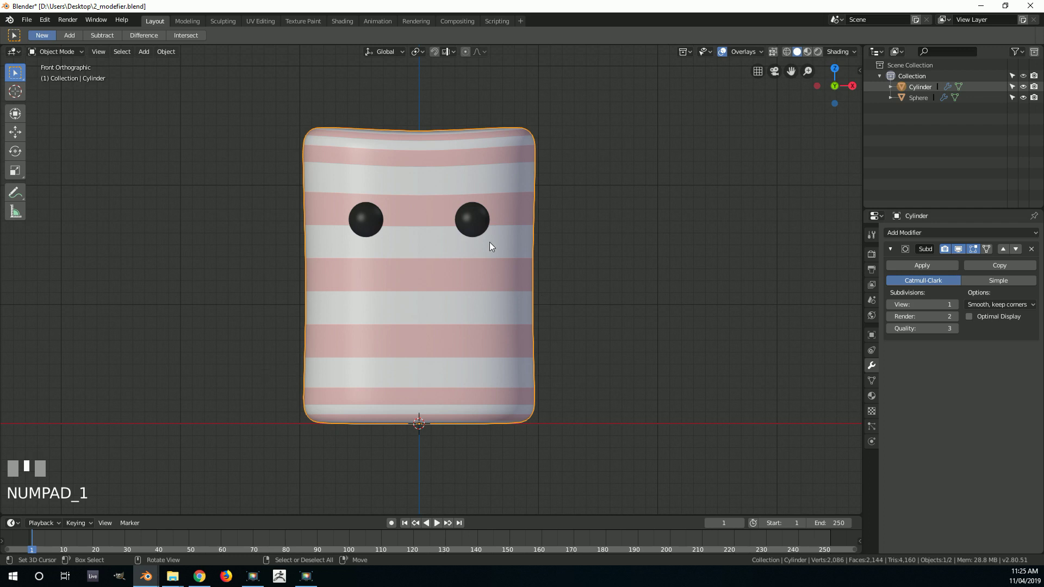
drag(0, 158, 338, 19)
drag(590, 13, 0, 100)
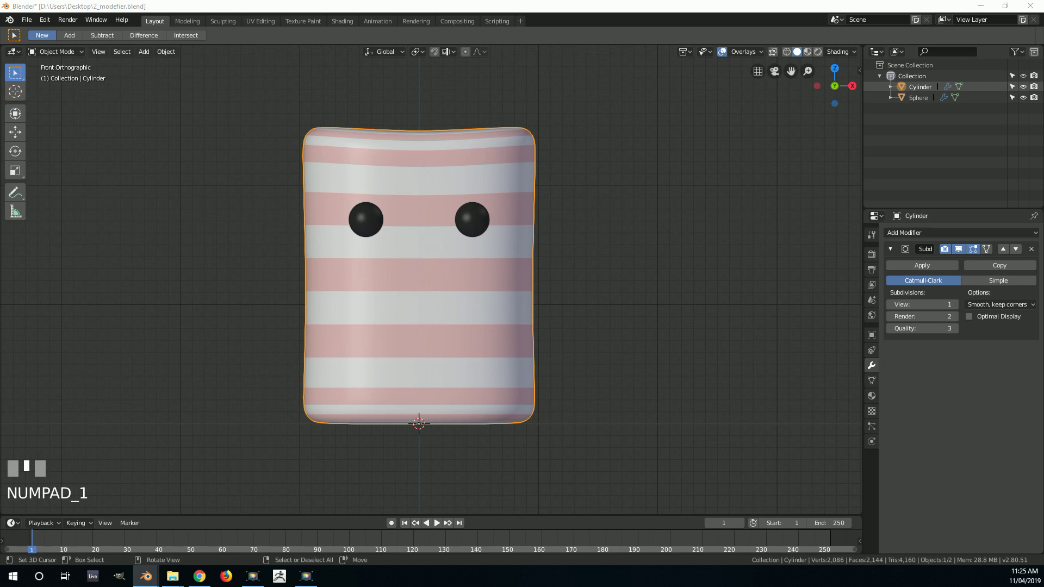
Select the black eye sphere and apply its Mirror modifier
scroll(604, 152, down, 3)
middle_drag(604, 152, 511, 198)
scroll(489, 217, up, 5)
right_click(441, 256)
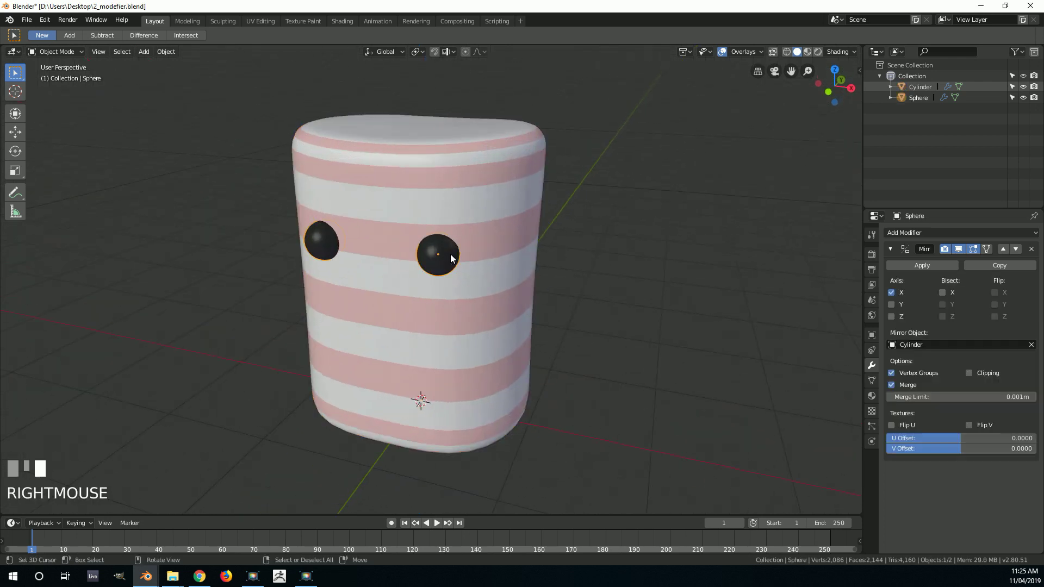
click(928, 265)
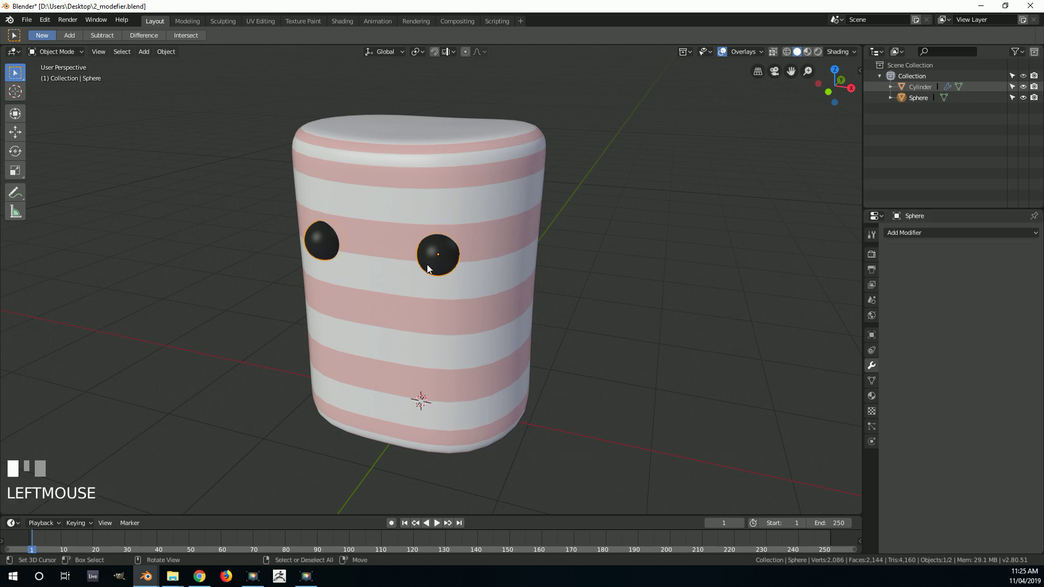
Join the eyes with the striped cylinder into a single object and deselect everything
shift+right_click(466, 154)
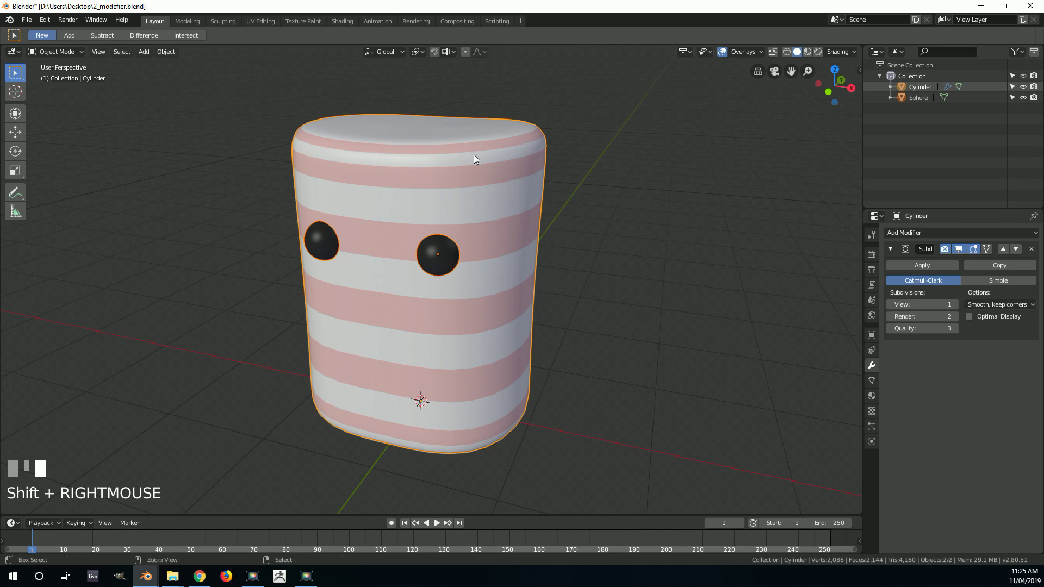
key(ctrl+j)
mouse_move(492, 237)
middle_down()
mouse_move(443, 243)
mouse_move(498, 234)
middle_up()
key(a)
right_click(416, 292)
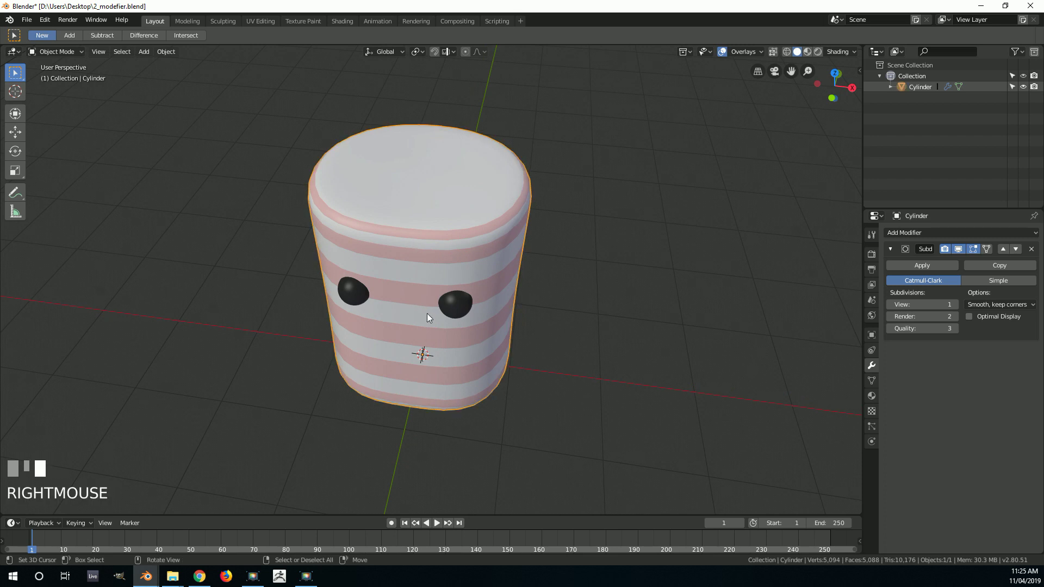
key(g)
right_click(418, 251)
scroll(424, 253, down, 3)
key(alt+a)
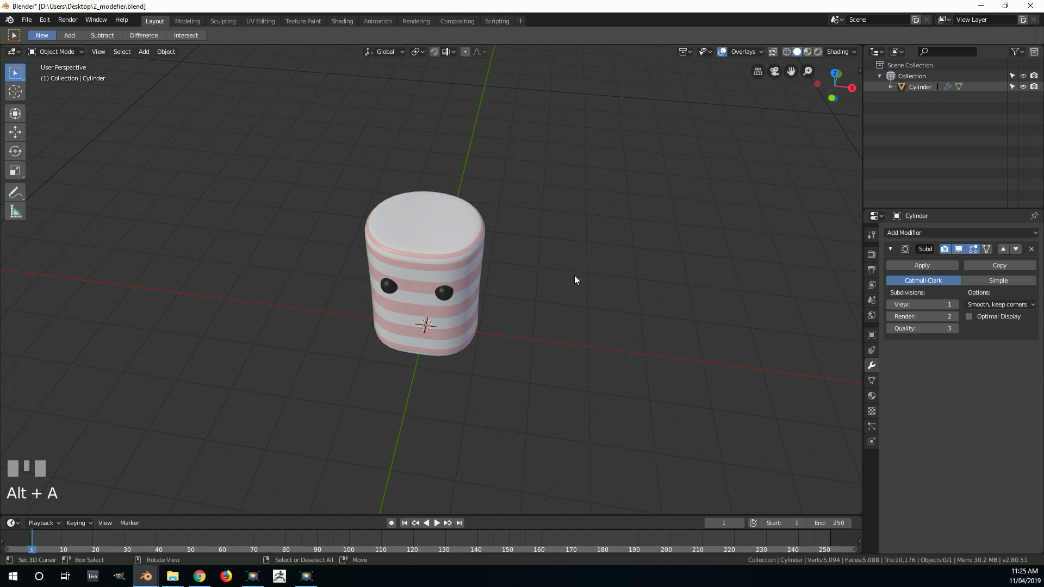
Add a plane under the character and scale it up about 17 times to make a large floor
scroll(538, 249, up, 2)
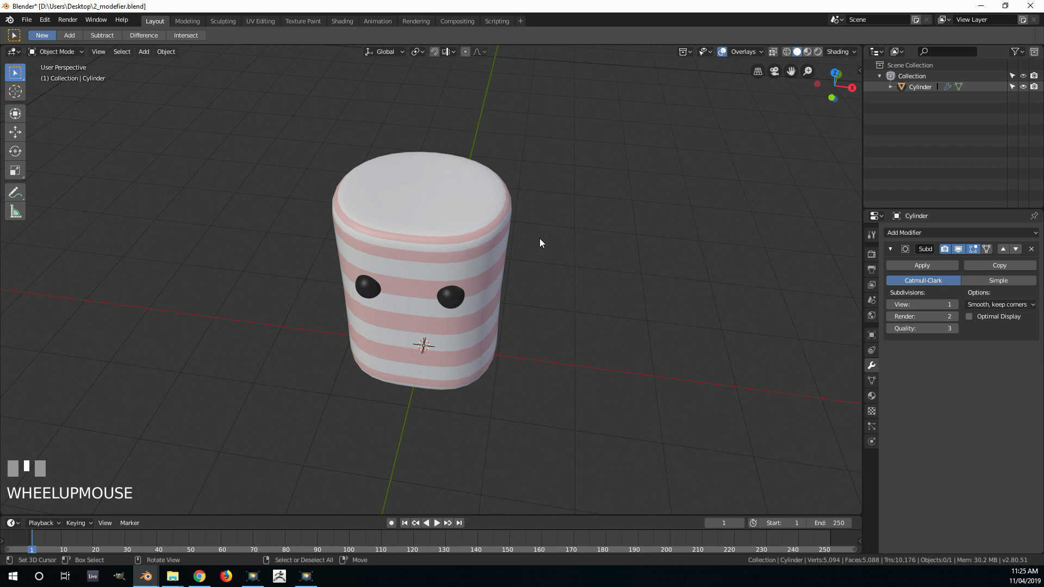
middle_drag(540, 243, 589, 228)
key(KP_5)
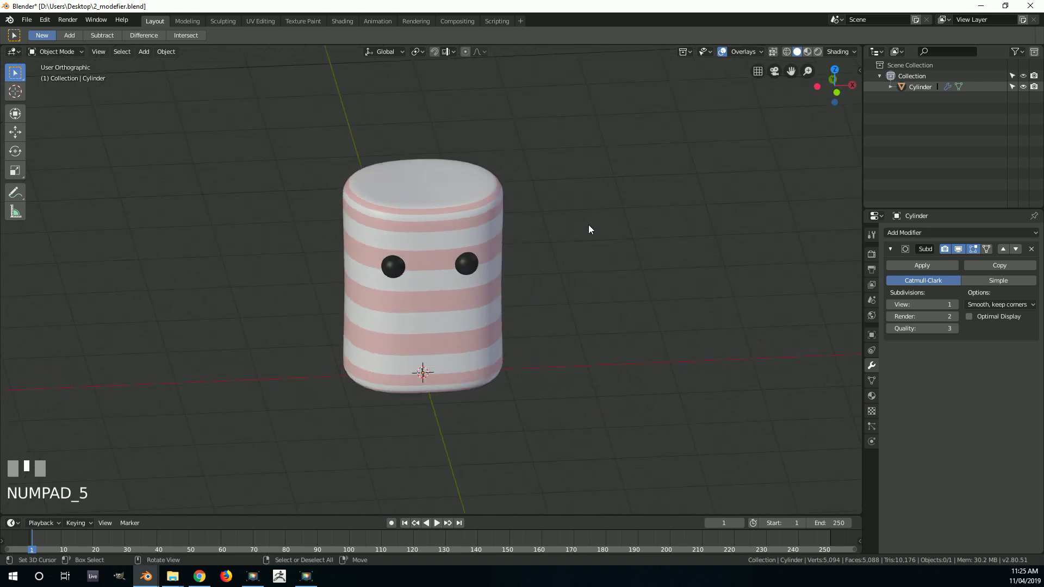
key(KP_1)
scroll(422, 214, up, 2)
shift+middle_drag(407, 267, 432, 275)
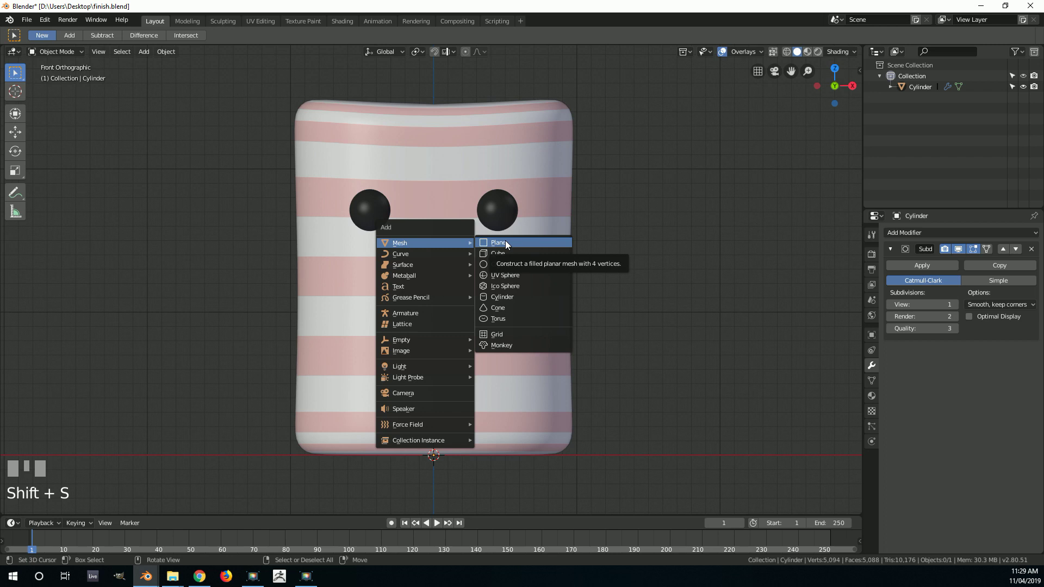
click(505, 243)
middle_drag(505, 241, 496, 278)
scroll(507, 295, down, 1)
scroll(507, 295, down, 2)
scroll(495, 283, down, 4)
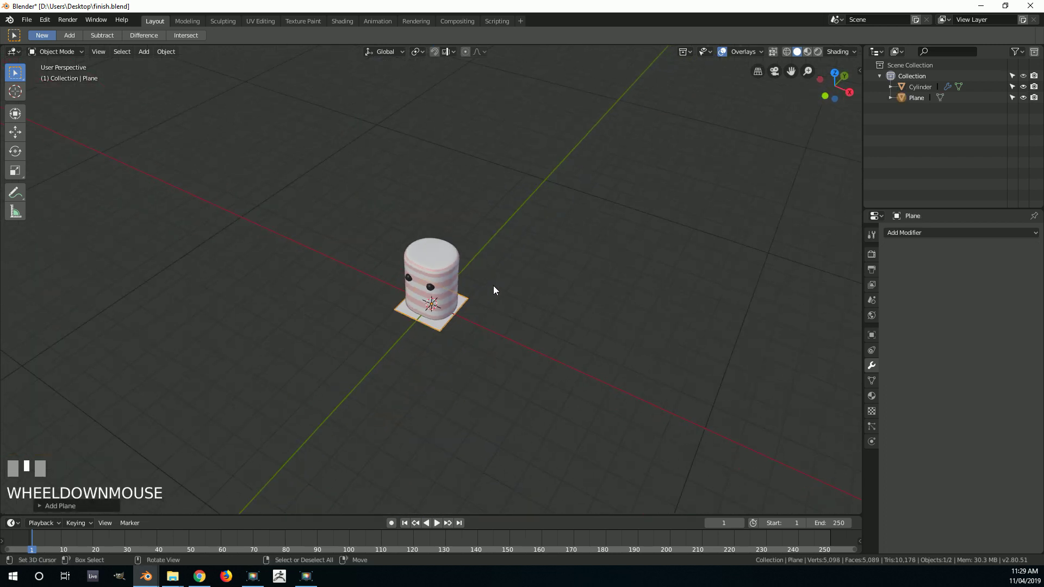
scroll(472, 298, down, 1)
scroll(472, 298, up, 1)
key(s)
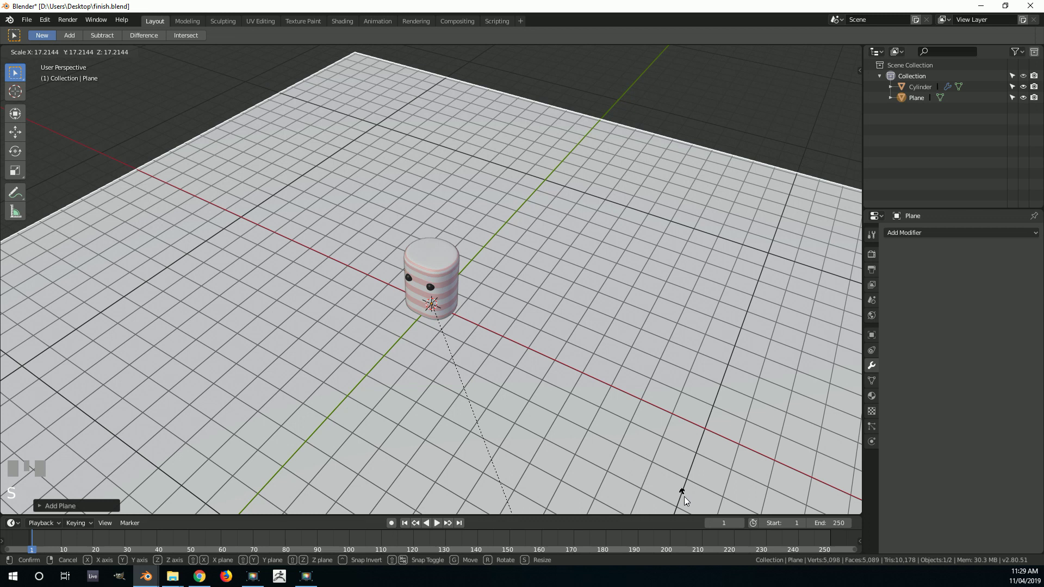
click(684, 501)
In Edit Mode, select the two vertices of the plane's back edge and extrude them upward along Z as a wall
scroll(586, 361, down, 4)
middle_drag(586, 361, 506, 295)
scroll(551, 328, down, 2)
scroll(466, 294, up, 3)
key(Tab)
scroll(535, 251, up, 1)
right_click(399, 172)
shift+right_click(720, 270)
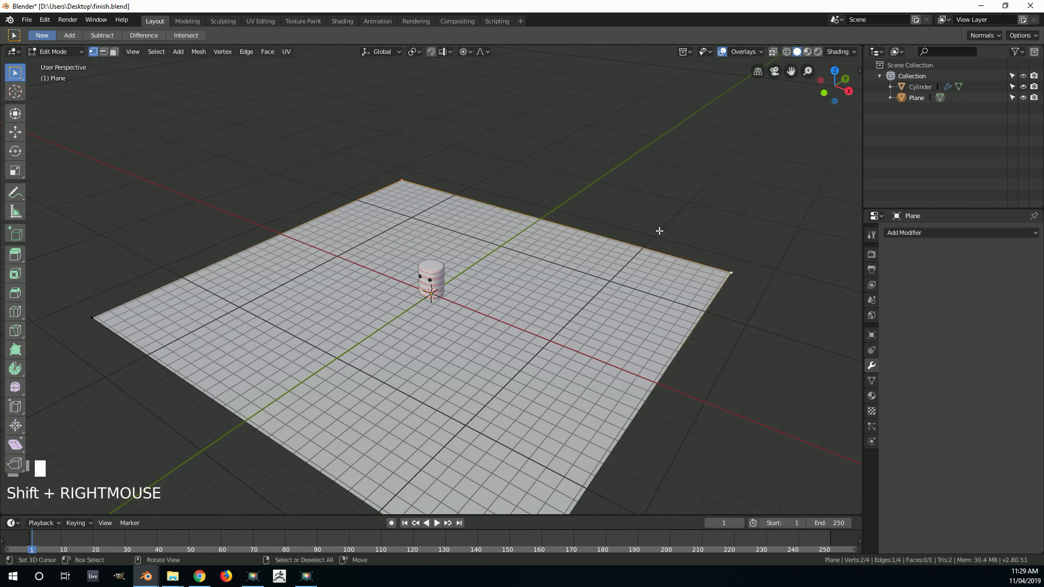
key(e)
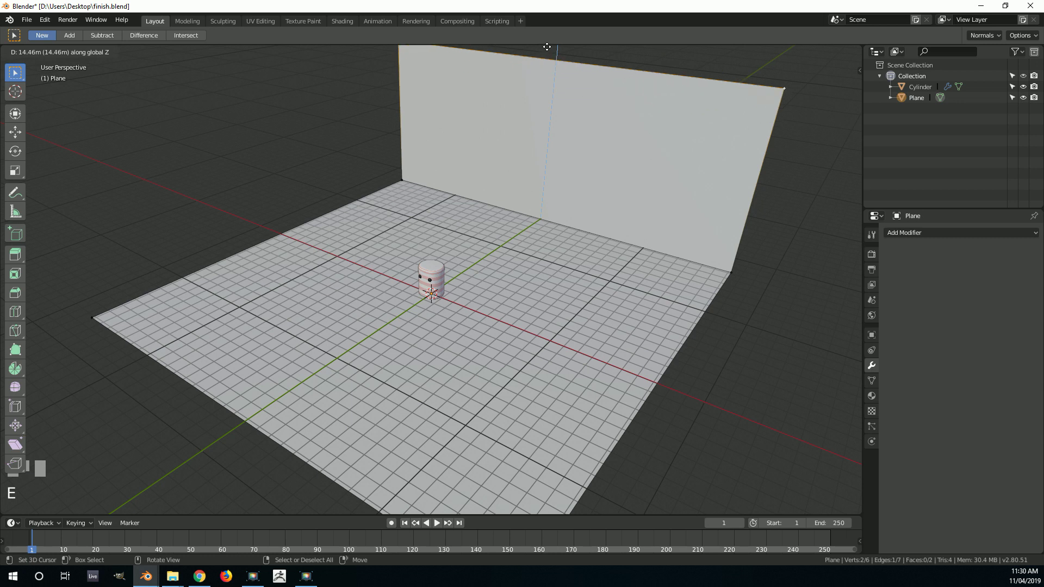
click(547, 481)
Move the wall's upper edge about 14 m back along Y so the wall slants away from the character
middle_drag(549, 198, 550, 168)
key(g)
click(559, 196)
key(g)
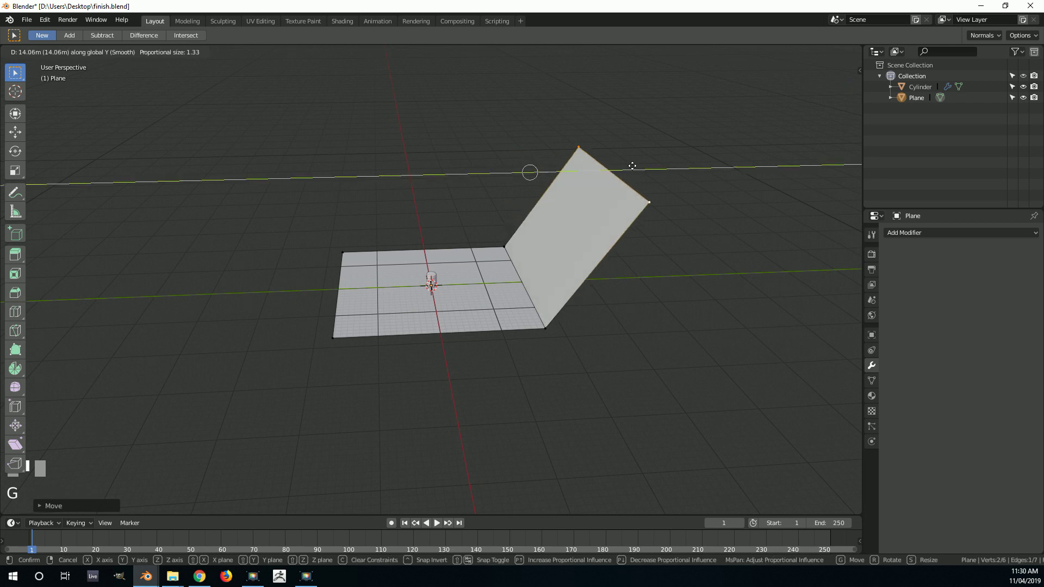
click(638, 167)
Select the fold edge between floor and wall and bevel it with 7 segments into a wide curve
middle_drag(637, 167, 553, 215)
scroll(553, 216, up, 3)
right_click(474, 204)
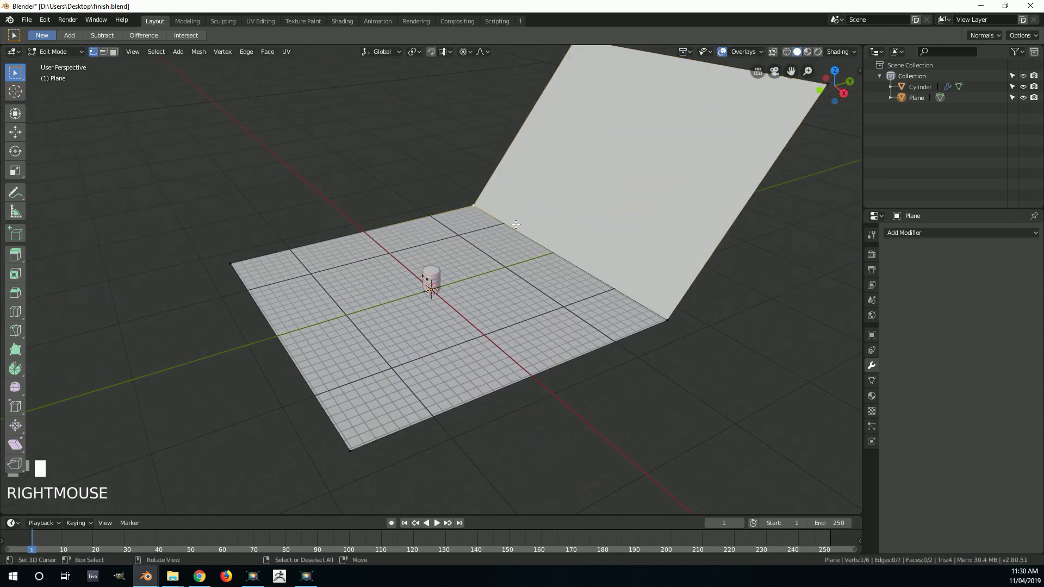
shift+right_click(668, 325)
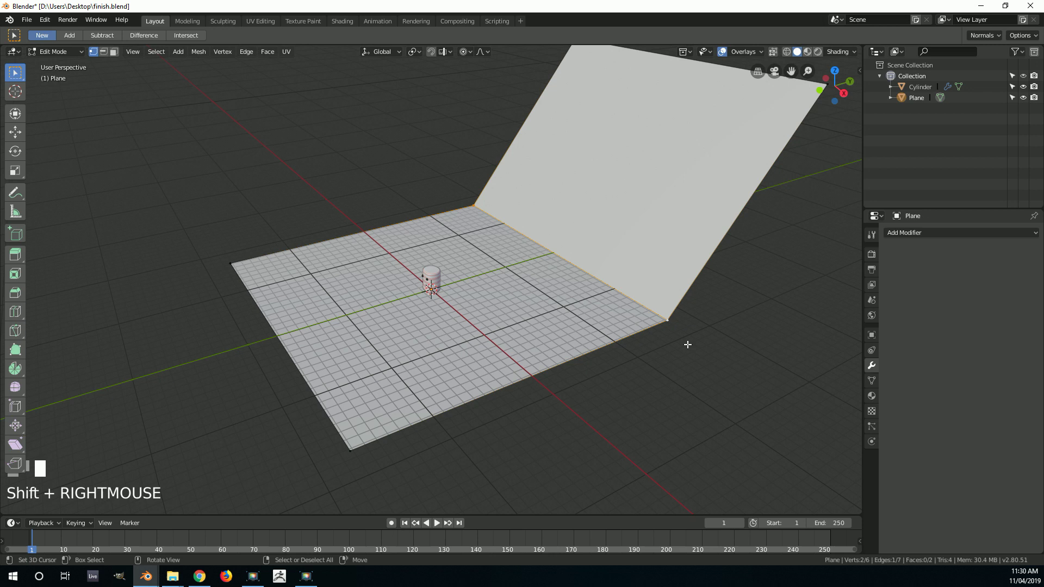
key(ctrl+b)
scroll(727, 455, down, 1)
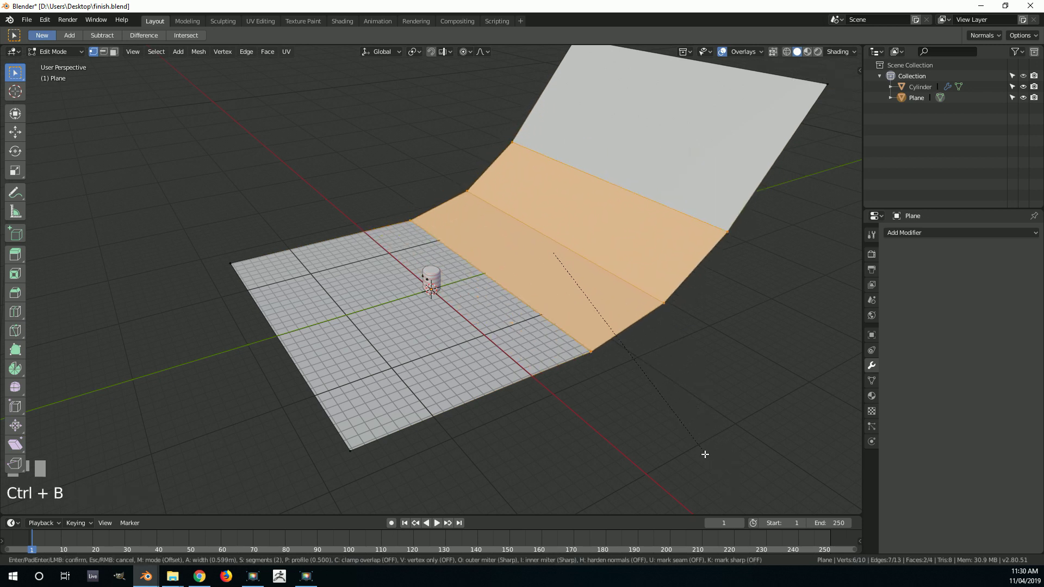
scroll(706, 457, up, 1)
scroll(696, 458, up, 4)
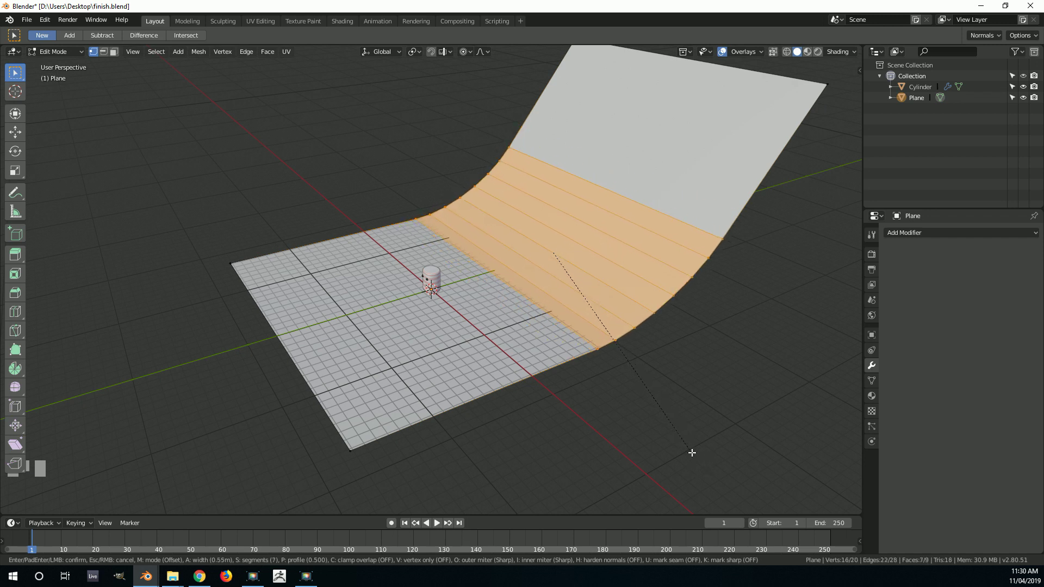
click(692, 453)
Add the upper wall to the selected curve and move both about 10.4 m back along Y to lengthen the floor
scroll(690, 284, down, 3)
shift+right_click(555, 186)
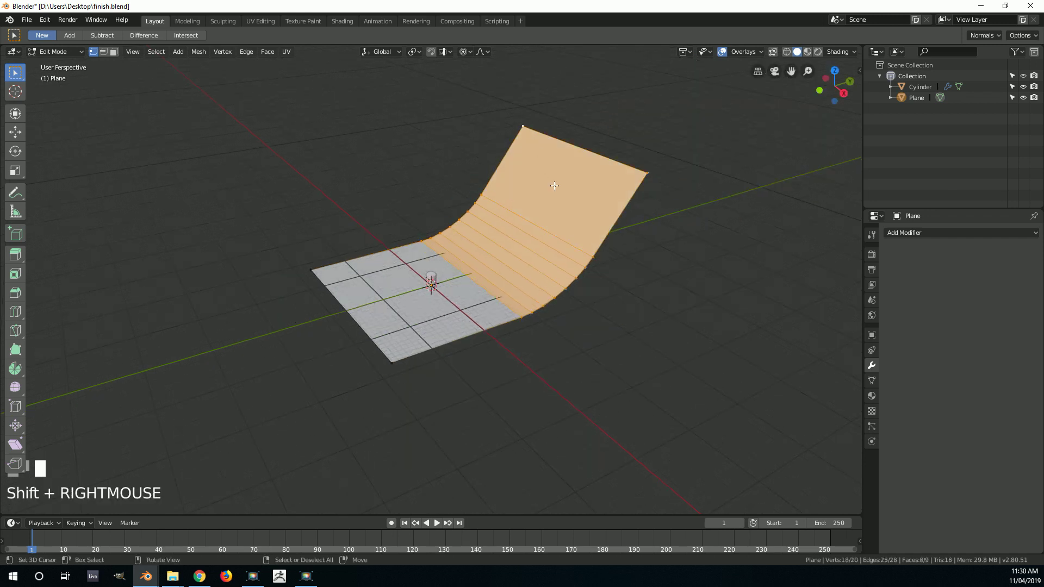
key(g)
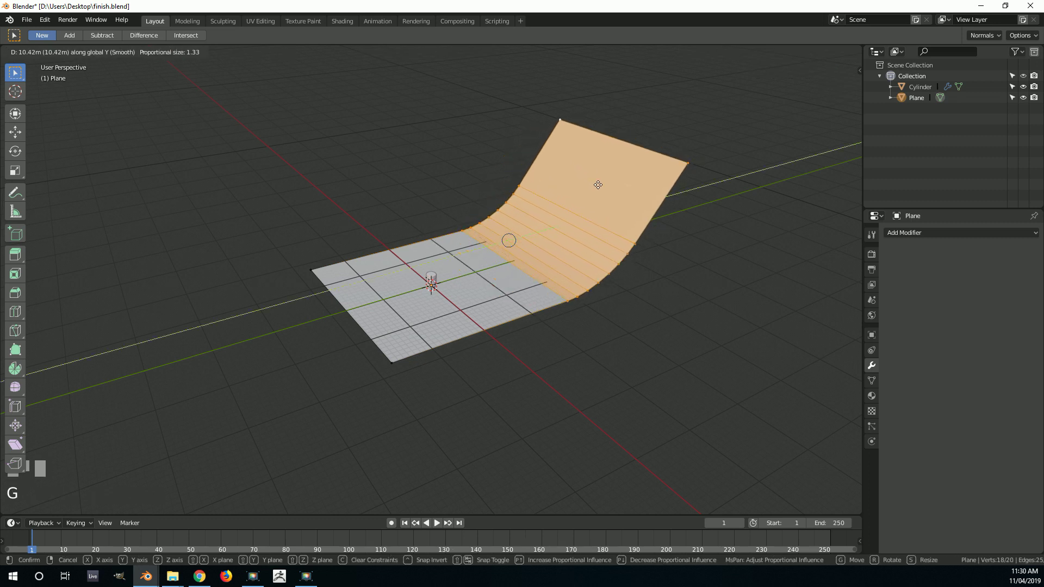
click(598, 185)
scroll(572, 256, up, 3)
middle_drag(571, 256, 592, 279)
Return to Object Mode and shade the backdrop smooth
key(Tab)
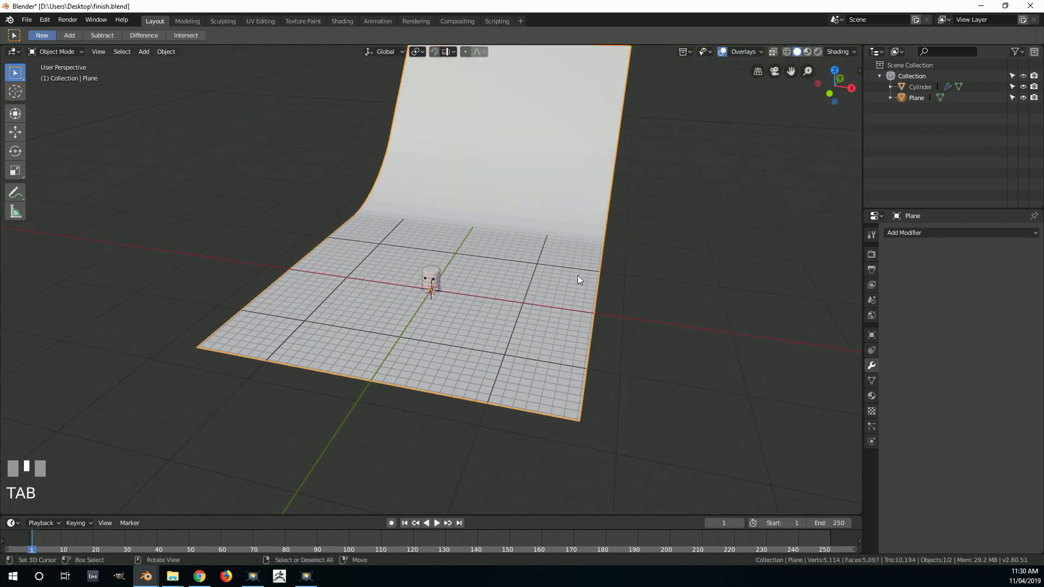
click(166, 51)
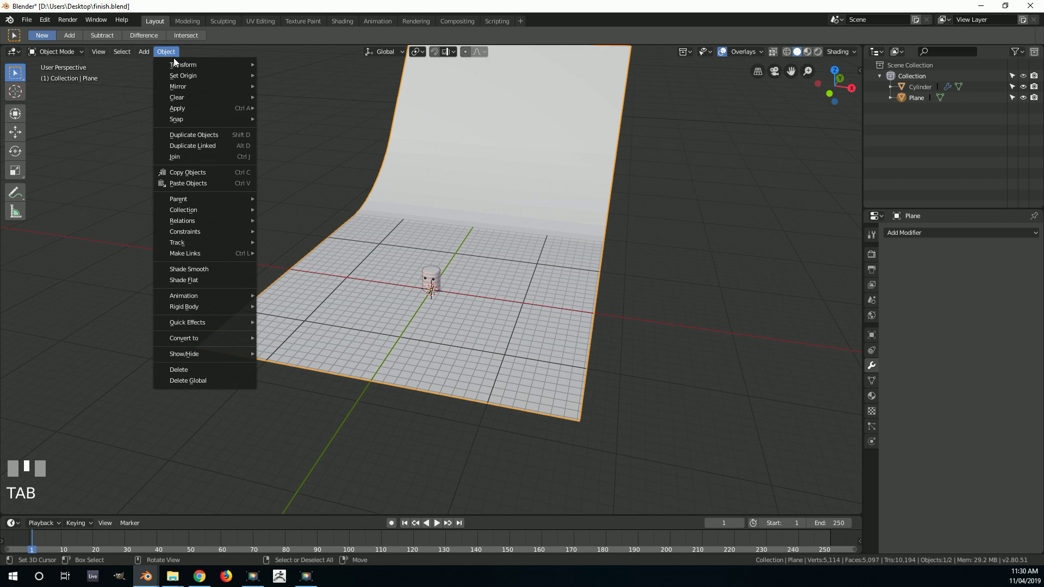
click(213, 270)
Scale the backdrop wider along X only and deselect it
middle_drag(501, 268, 515, 276)
scroll(516, 277, up, 3)
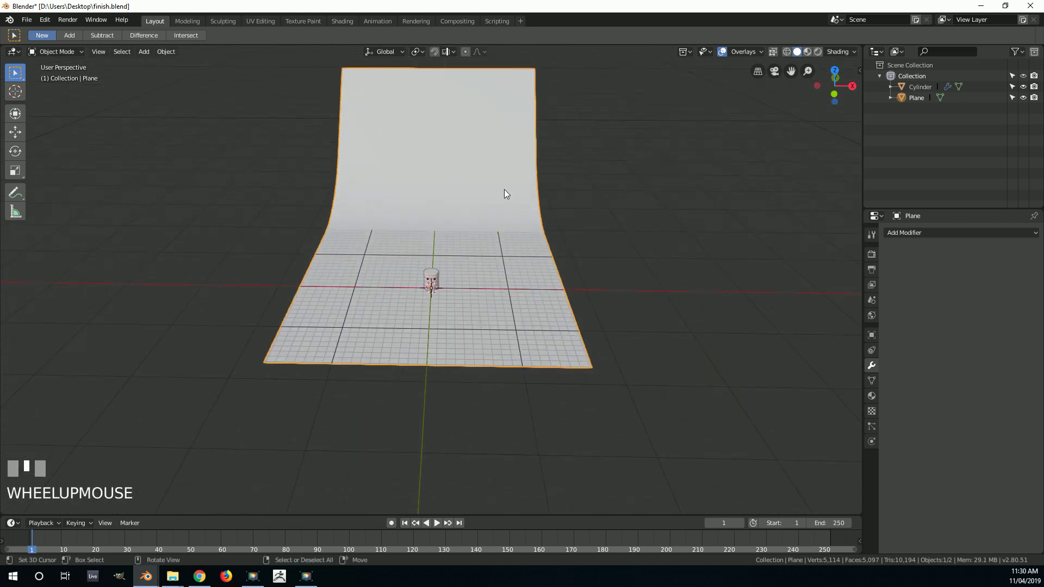
key(s)
key(x)
click(614, 223)
key(alt+a)
middle_drag(611, 244, 426, 246)
scroll(517, 260, up, 2)
scroll(492, 272, down, 3)
middle_drag(492, 272, 557, 253)
scroll(555, 253, up, 5)
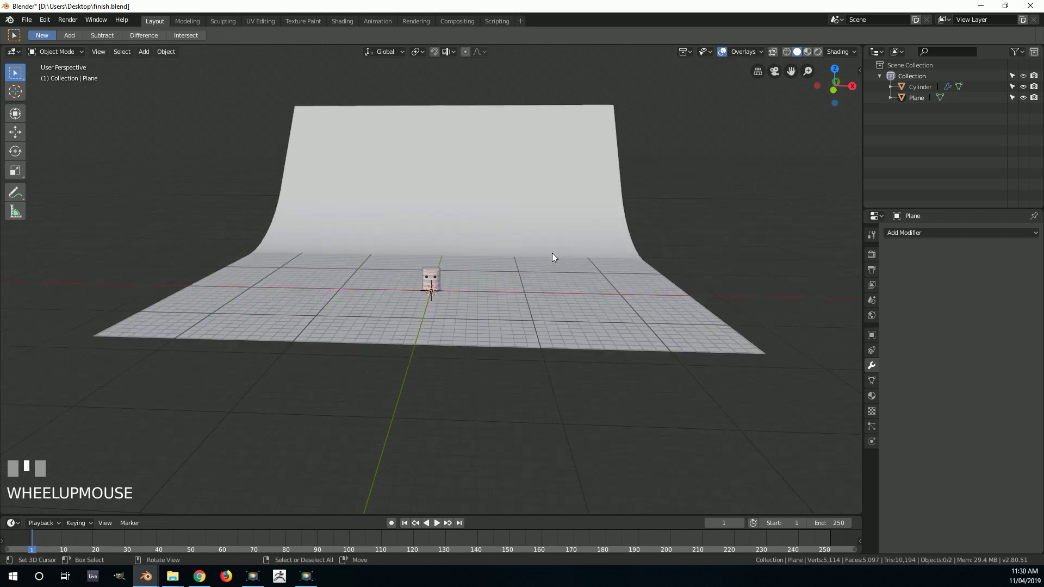
Give the backdrop a new material with a light blue viewport color, about hue 0.551, saturation 0.295 and value 0.906
right_click(563, 184)
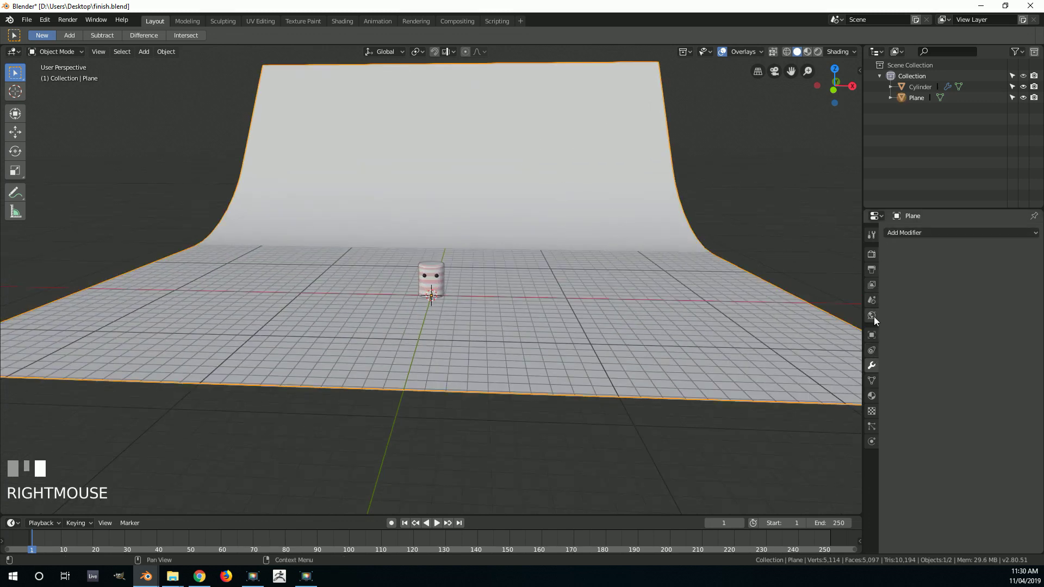
click(871, 396)
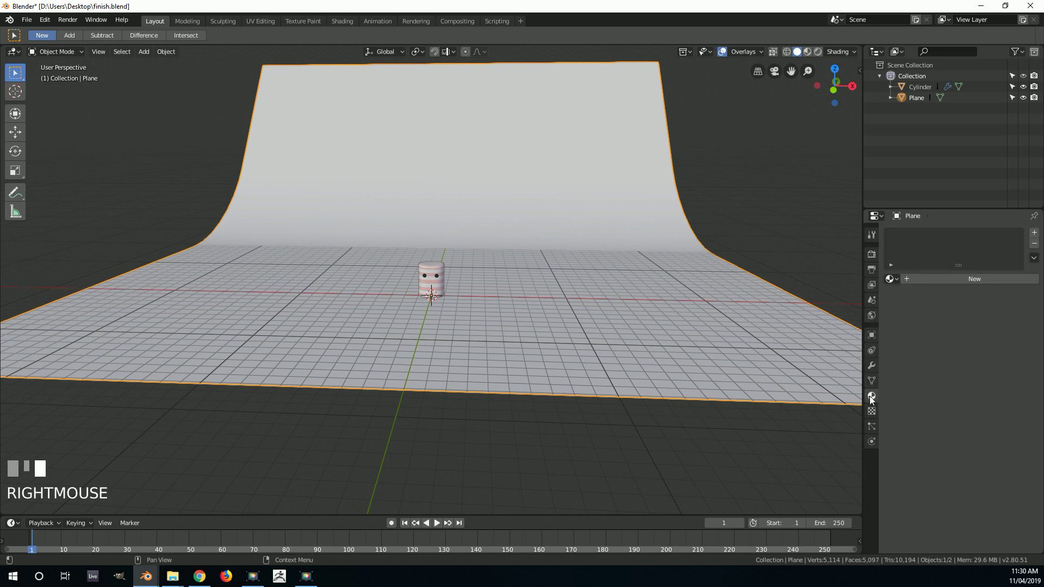
click(955, 280)
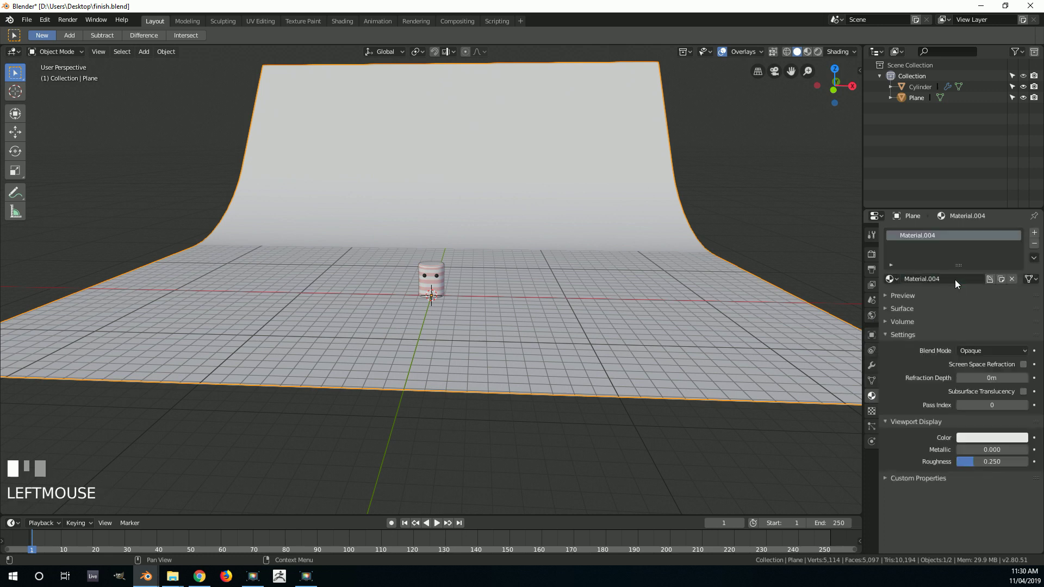
click(977, 437)
click(976, 307)
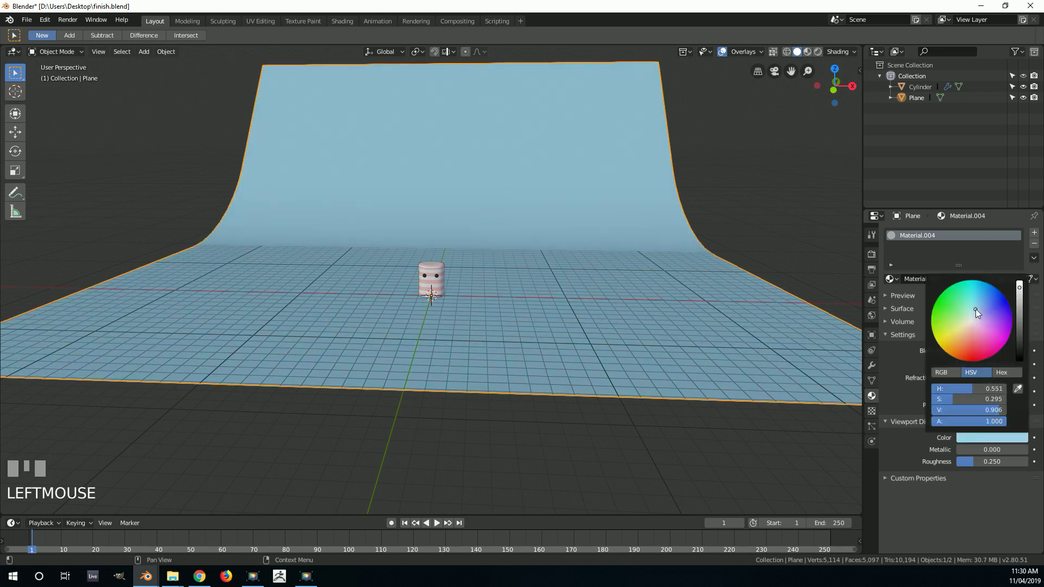
Frame the character close up from the front, add a camera and look through it
scroll(447, 228, up, 1)
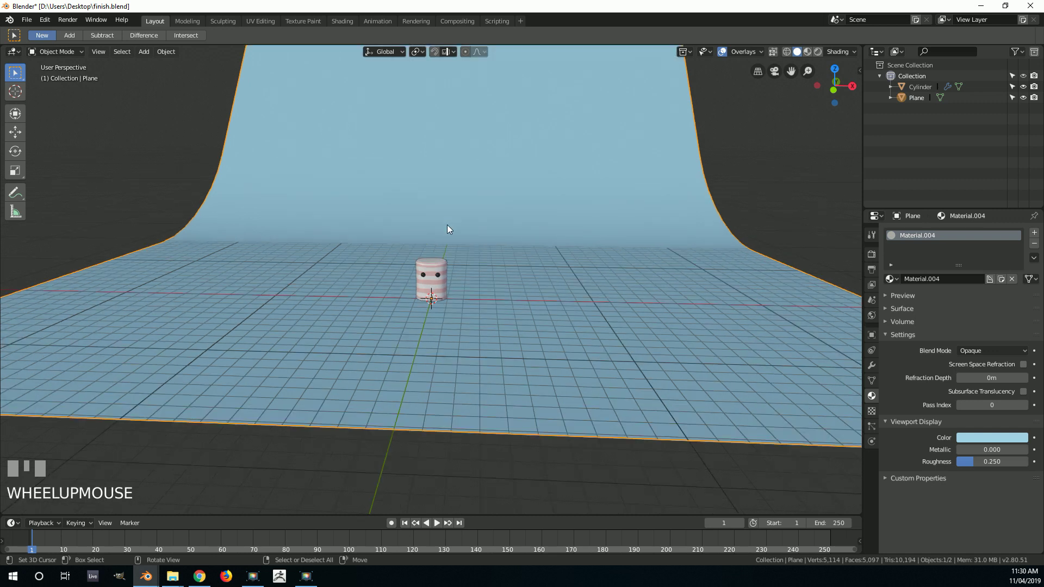
scroll(447, 229, up, 2)
middle_drag(447, 228, 482, 285)
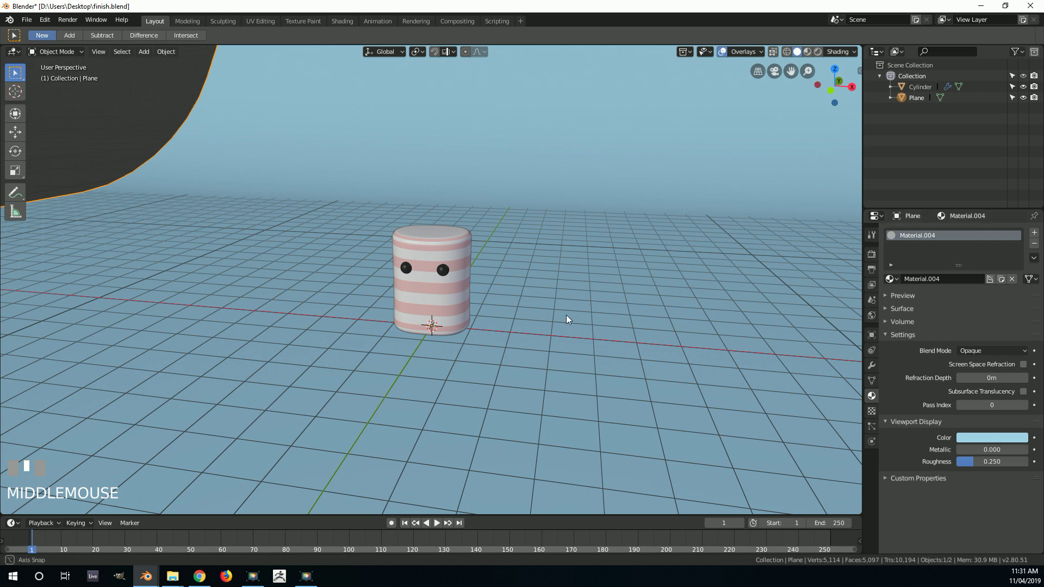
scroll(589, 293, up, 3)
middle_drag(334, 309, 483, 322)
scroll(420, 303, up, 2)
scroll(505, 321, down, 2)
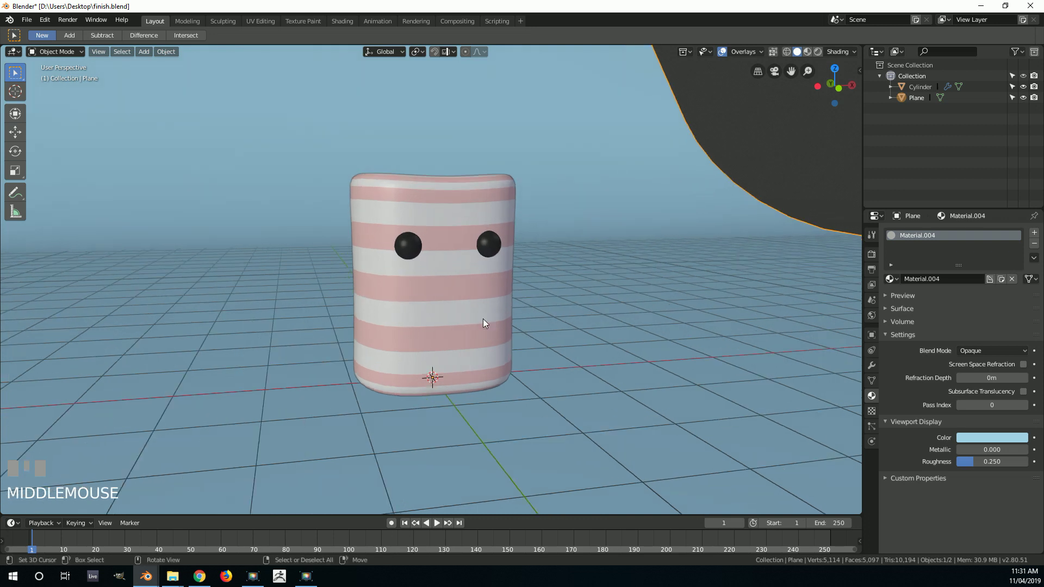
key(shift+a)
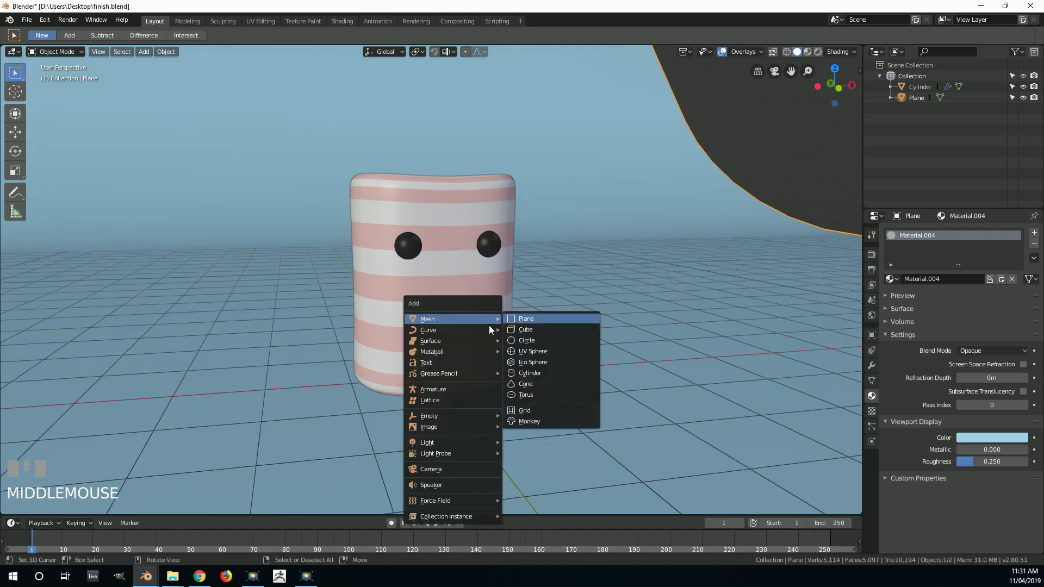
click(454, 470)
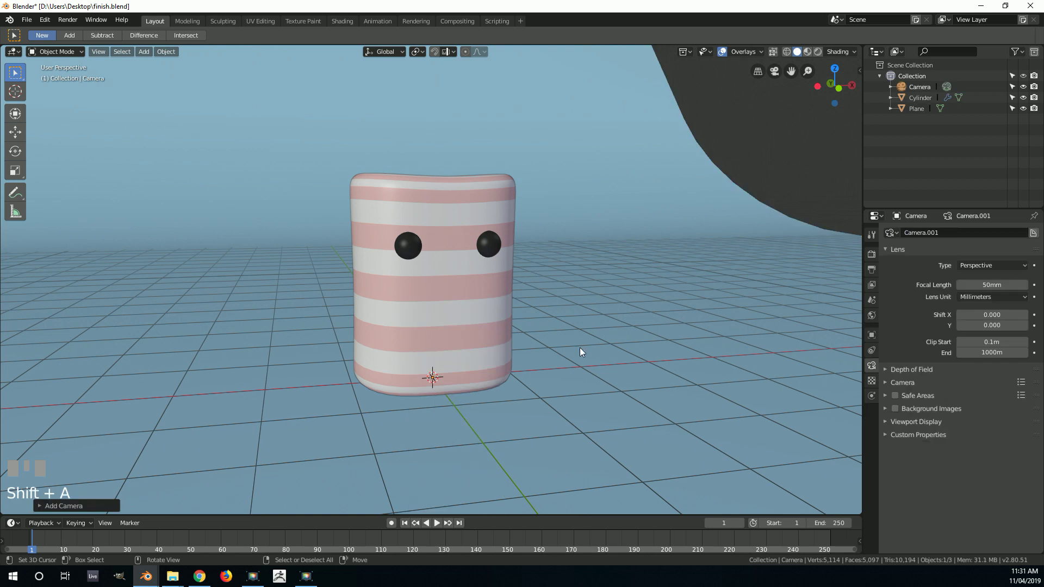
key(KP_0)
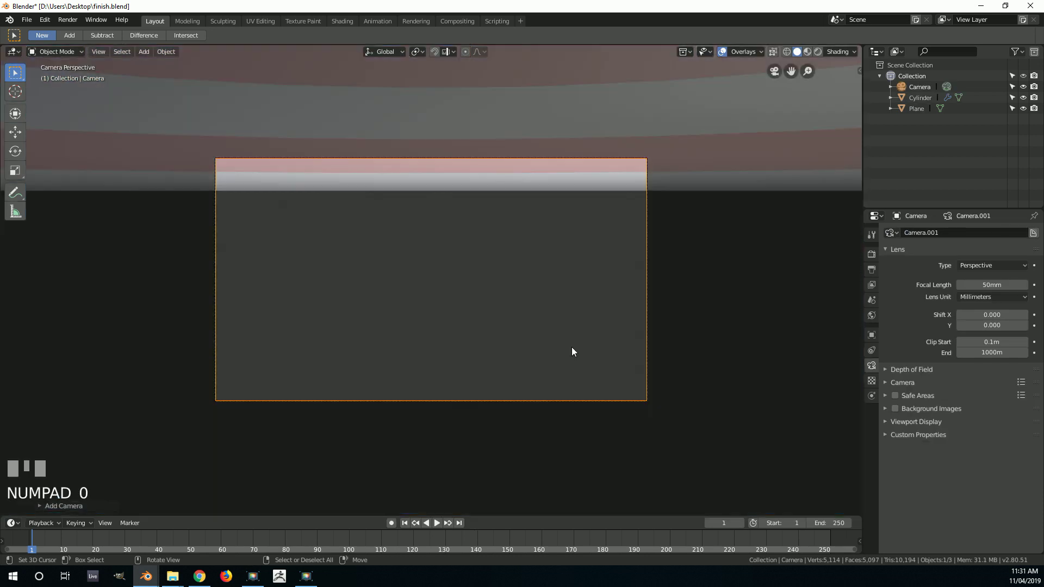
Pull the camera back along its local Z axis, away from the character
key(g)
key(z)
key(z)
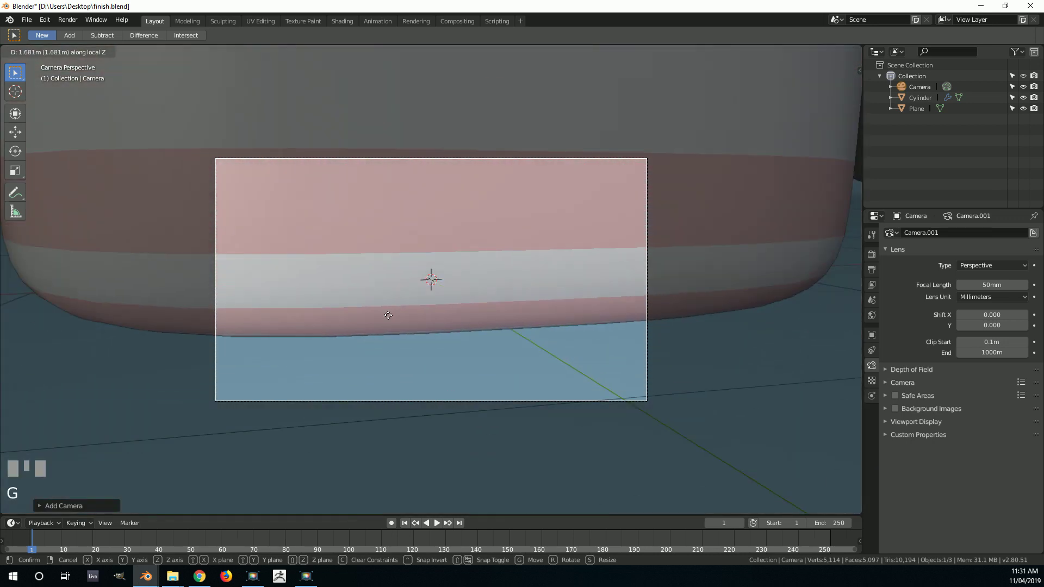
click(379, 405)
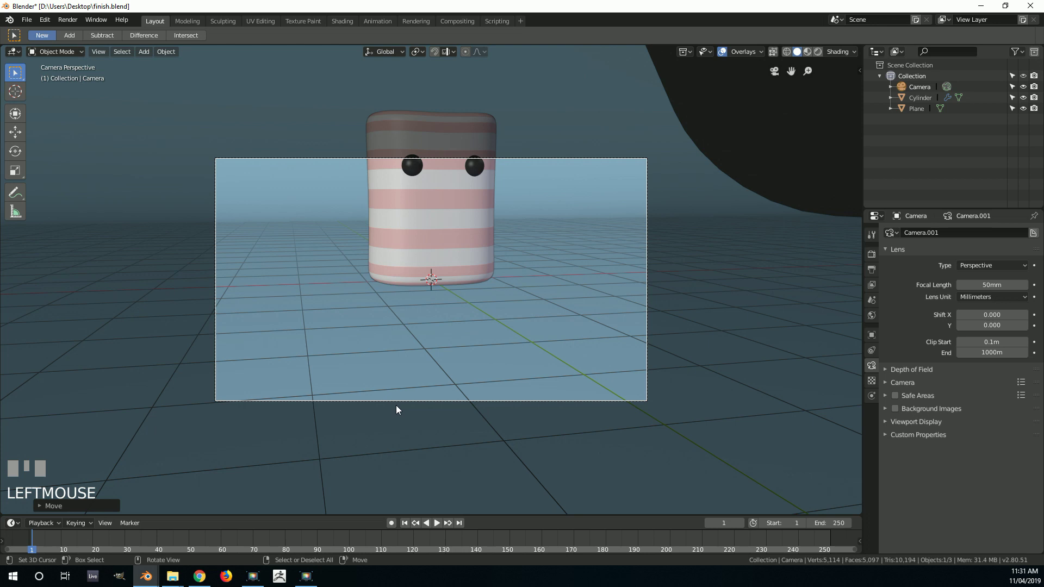
Move the camera so the whole character sits centred inside the camera frame
key(g)
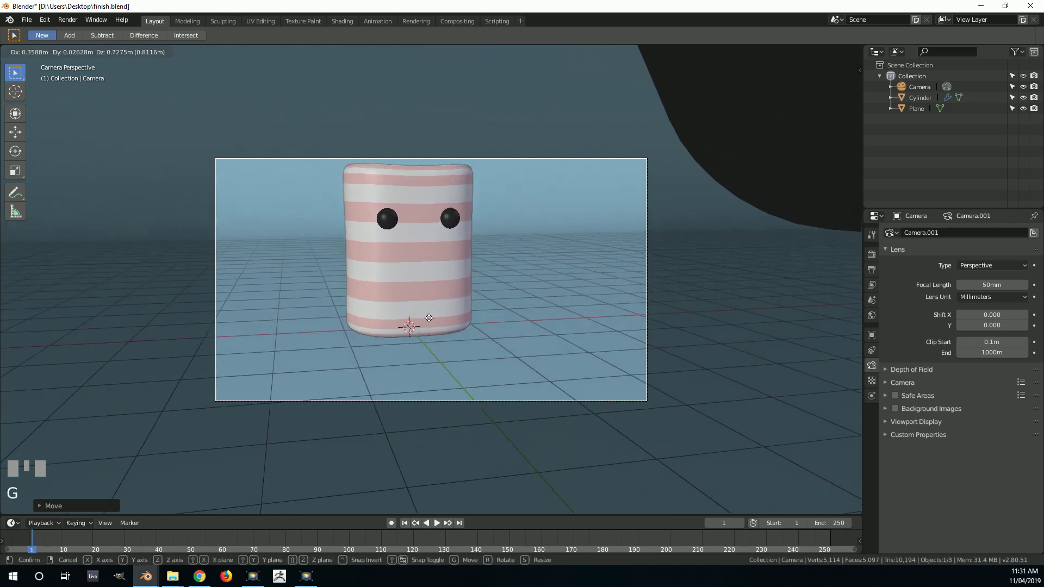
click(410, 297)
scroll(482, 257, up, 1)
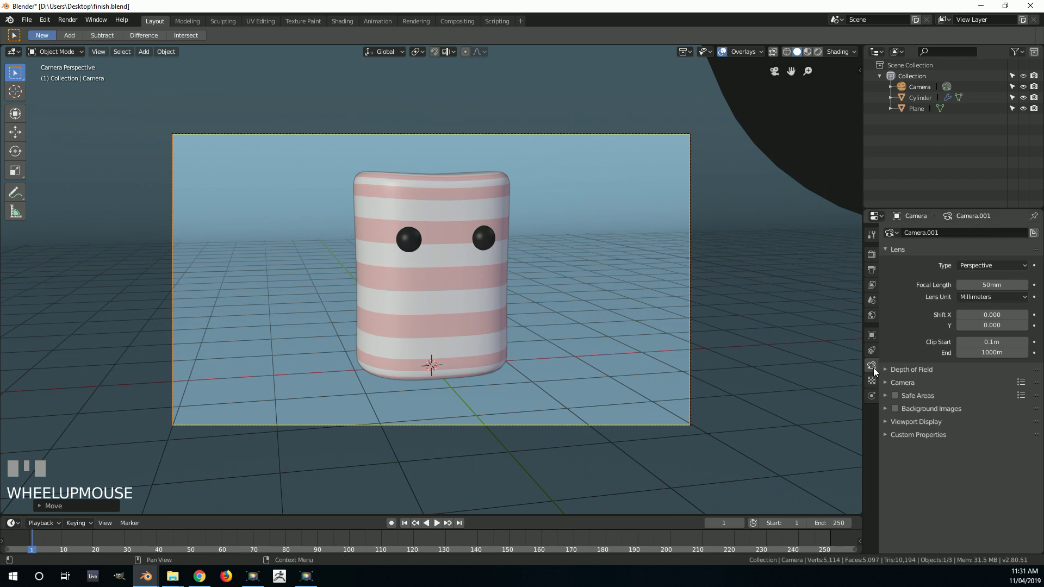
Set the camera's focal length to 85 mm and pull it back along its local Z axis until the whole character fits the frame
click(1003, 284)
text(85)
key(Return)
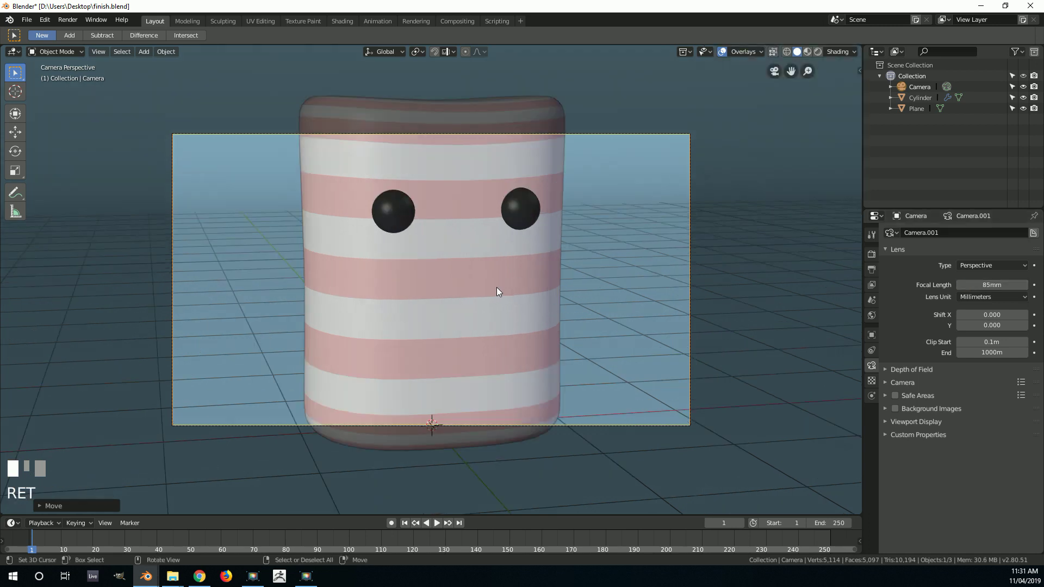
key(g)
key(z)
key(z)
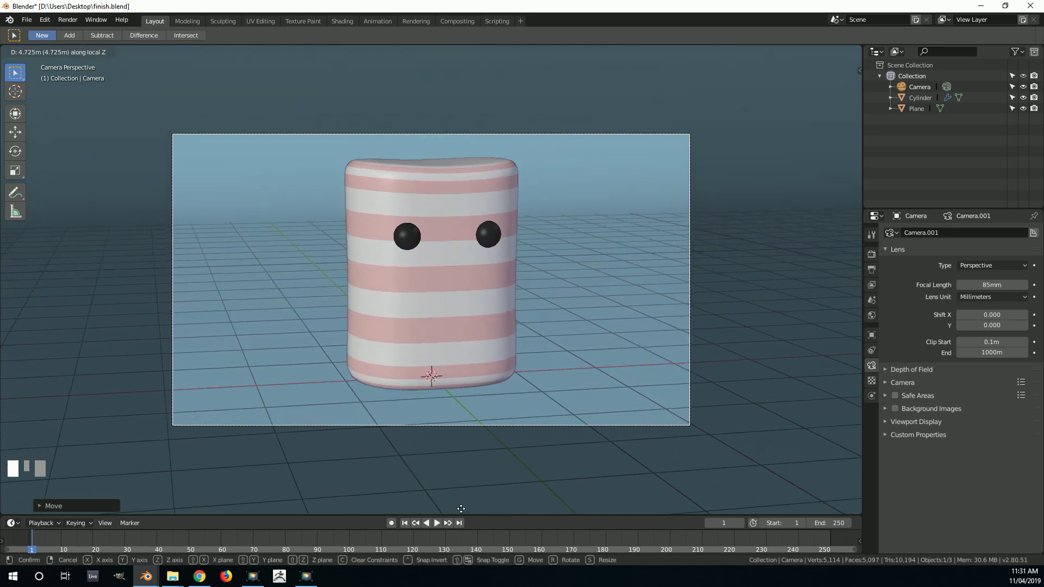
click(461, 48)
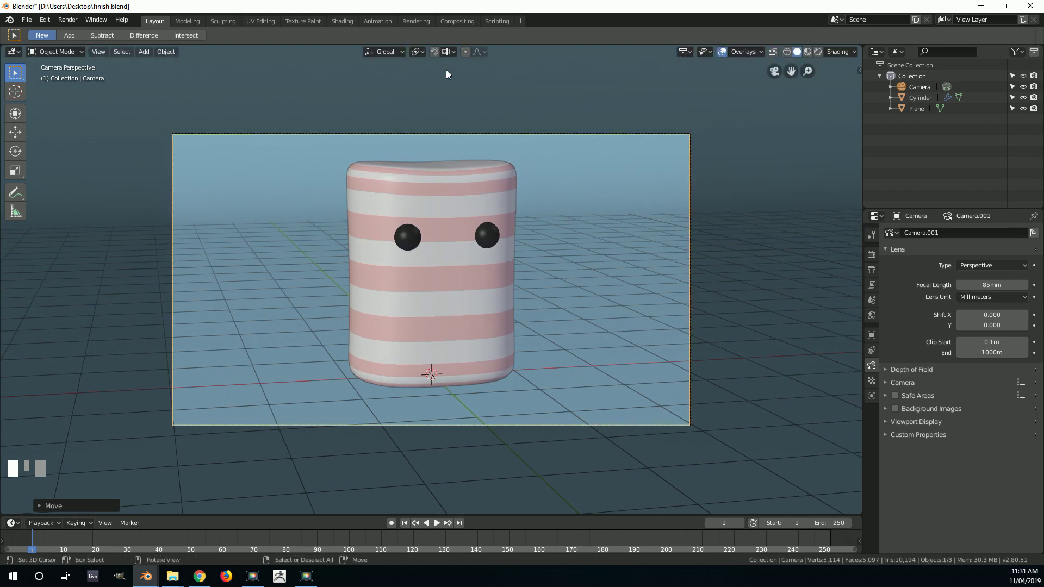
click(446, 69)
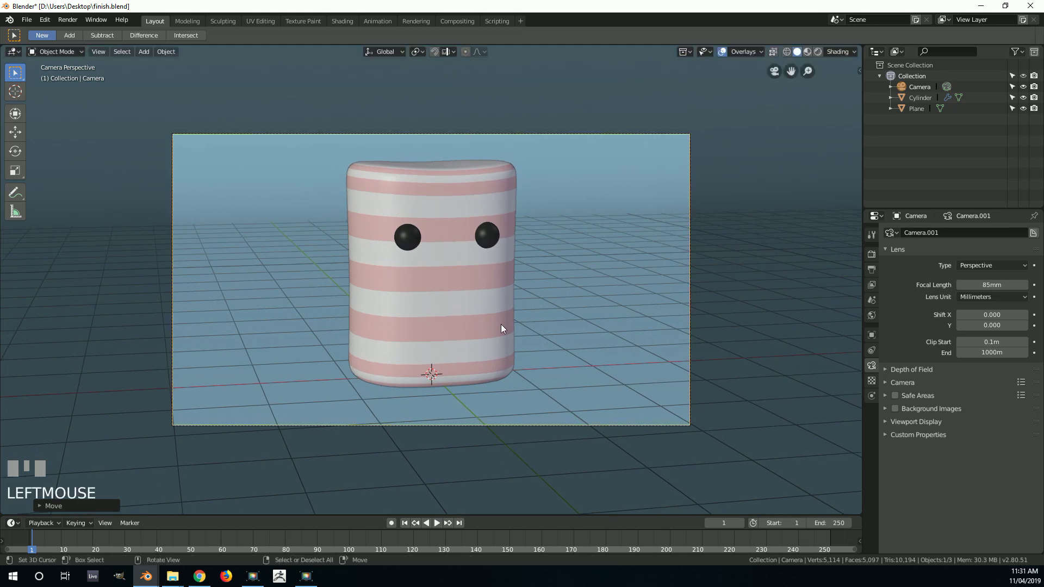
Snap the 3D cursor to the world origin and make the 3D cursor the pivot point
key(shift+s)
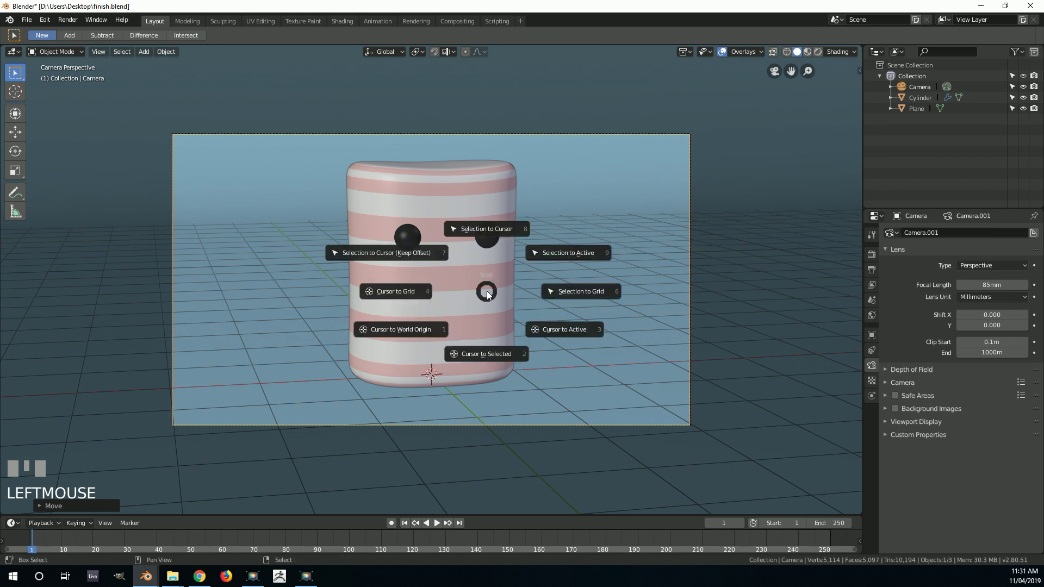
click(397, 335)
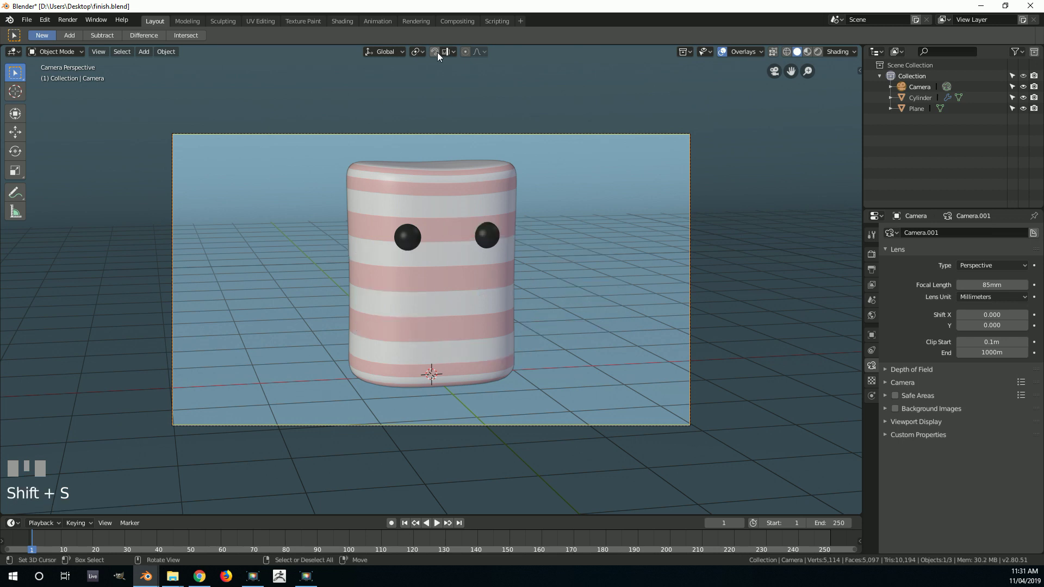
click(417, 51)
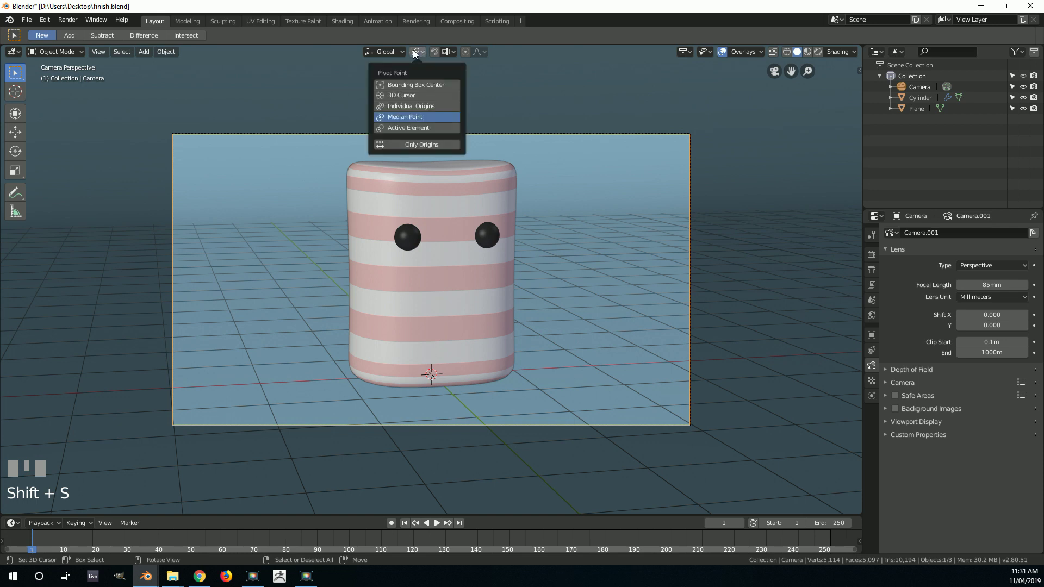
click(425, 94)
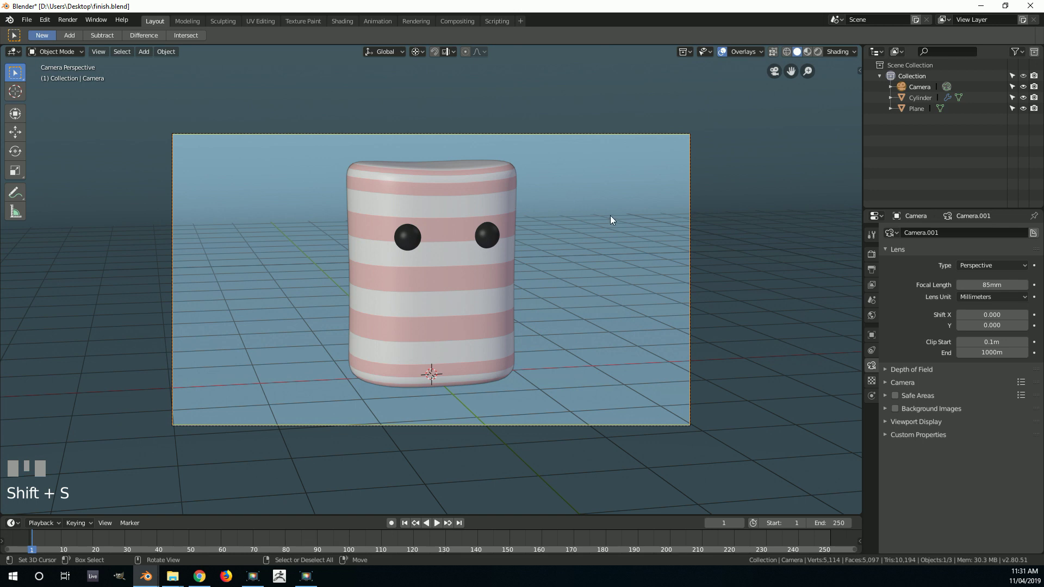
Rotate the camera around the 3D cursor with a trackball rotation of about 9 and 2 degrees for a lower view of the character
key(r)
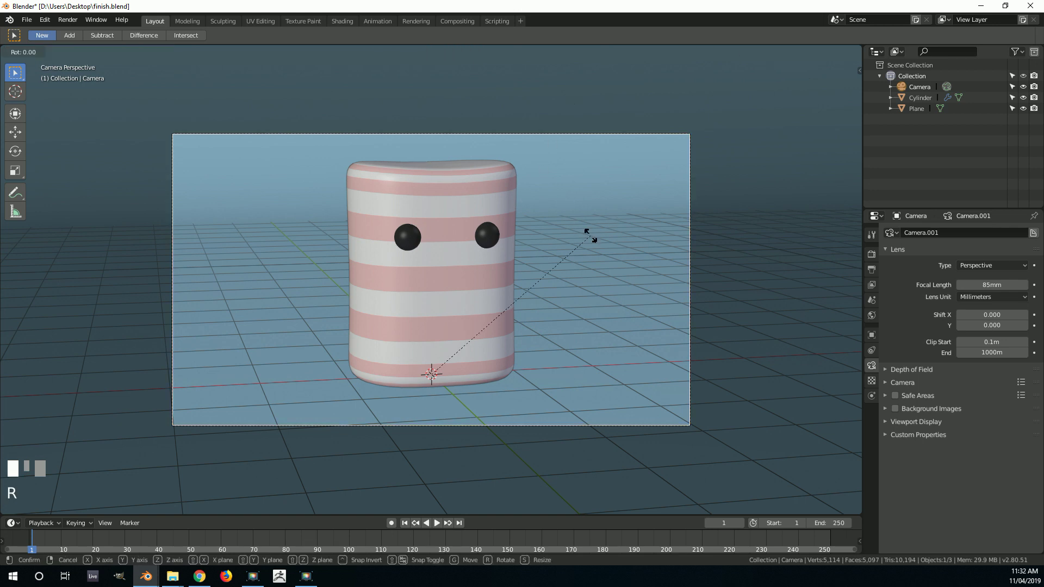
click(545, 130)
click(546, 132)
key(r)
right_click(514, 119)
key(r)
key(r)
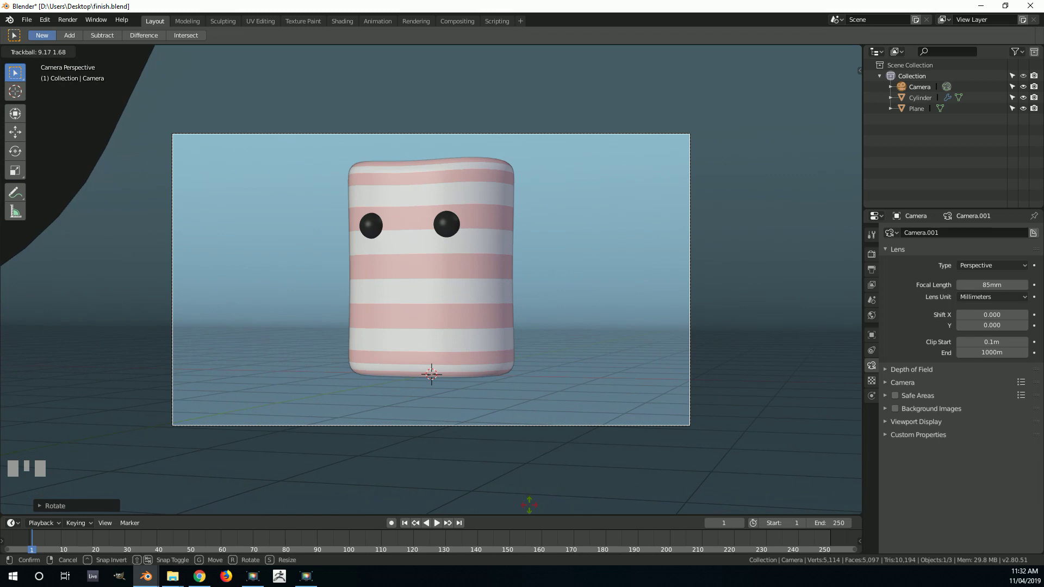
click(527, 505)
Shift the camera slightly and trackball-rotate it by about 3 and -1 degrees around the 3D cursor to lower the view further
key(g)
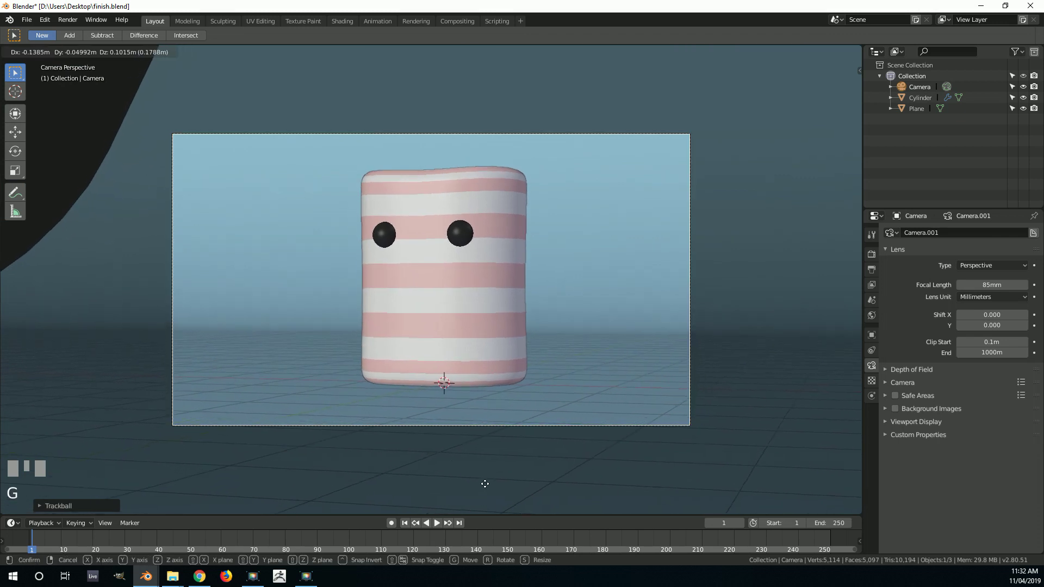
shift+click(492, 313)
key(r)
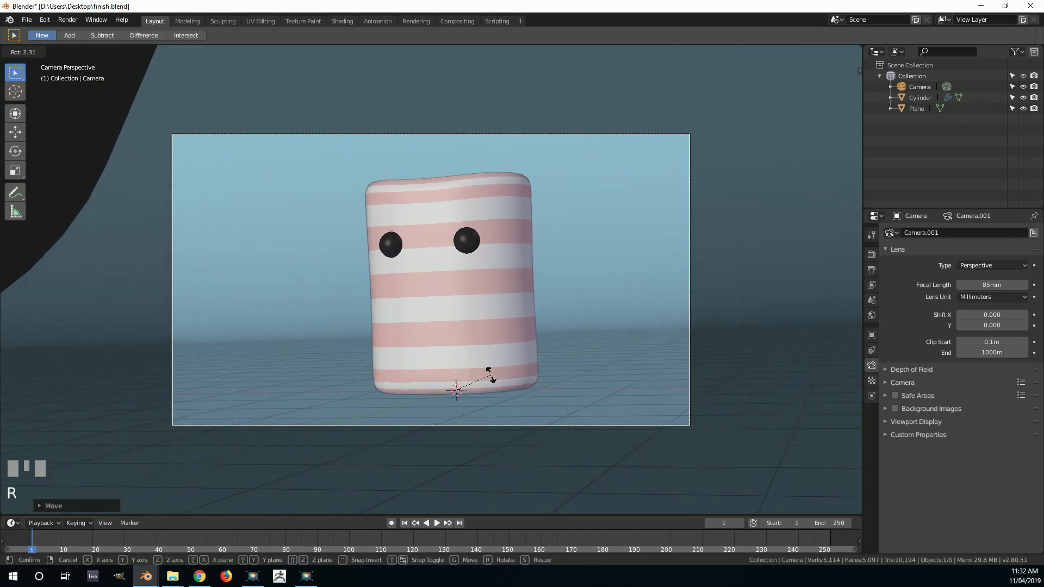
key(r)
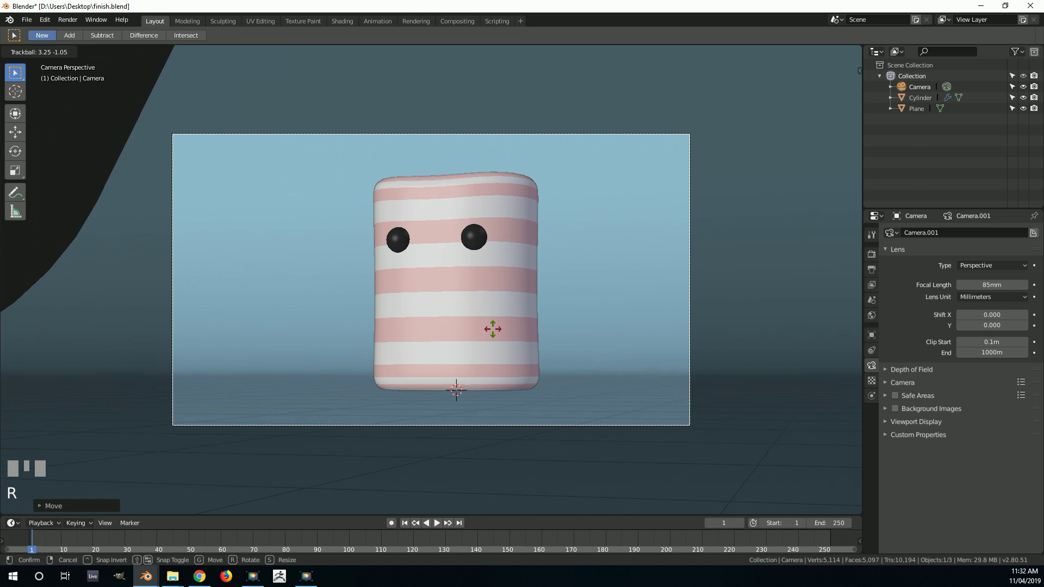
shift+click(493, 326)
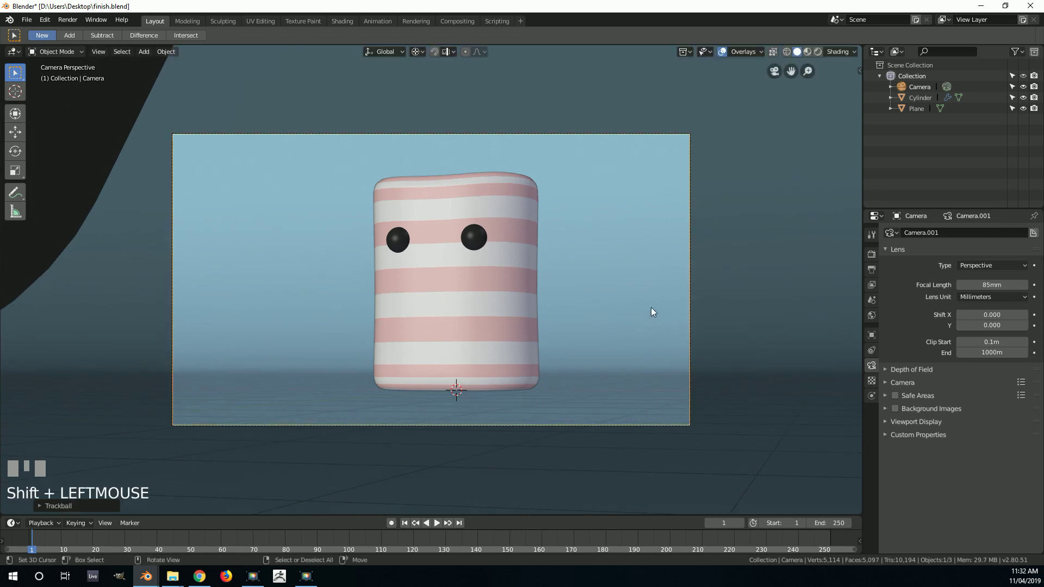
Adjust the camera's roll slightly and reposition it so the character stands just beside the frame's centre
key(r)
click(632, 273)
key(g)
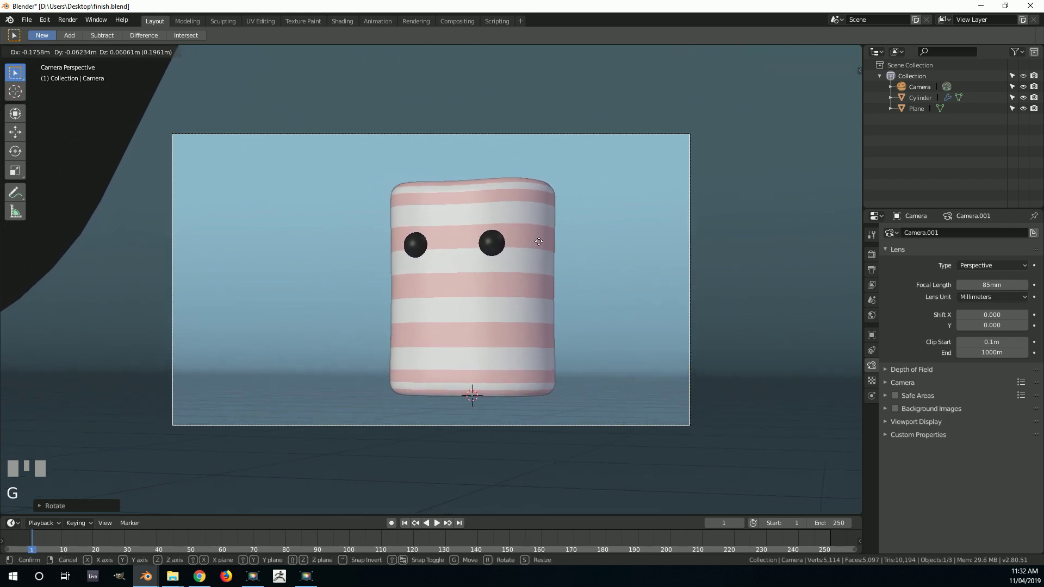
click(568, 256)
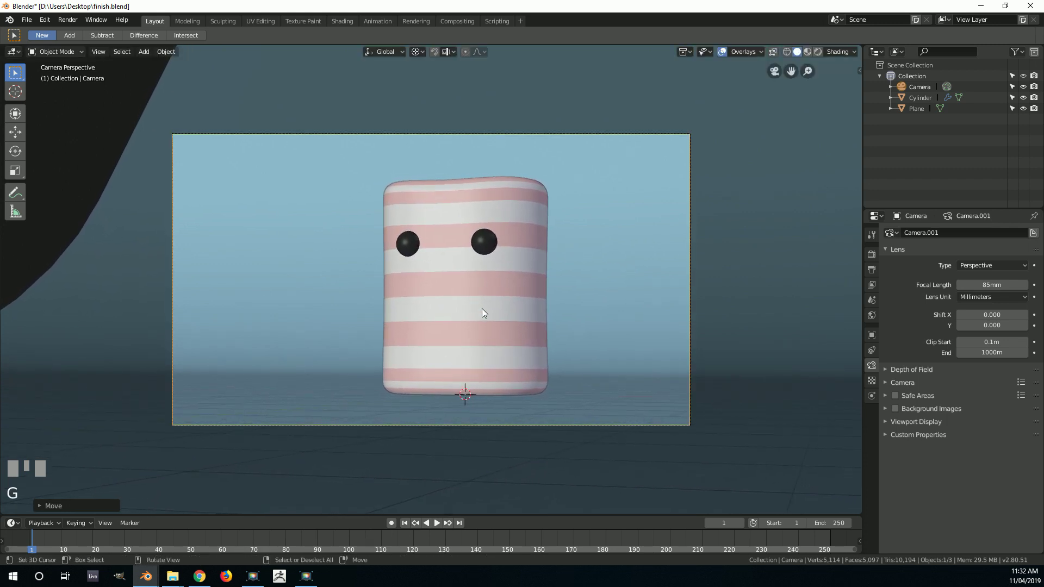
Select the marshmallow body, set the pivot point to Median Point and rotate the character about global Z to face the camera more
right_click(514, 281)
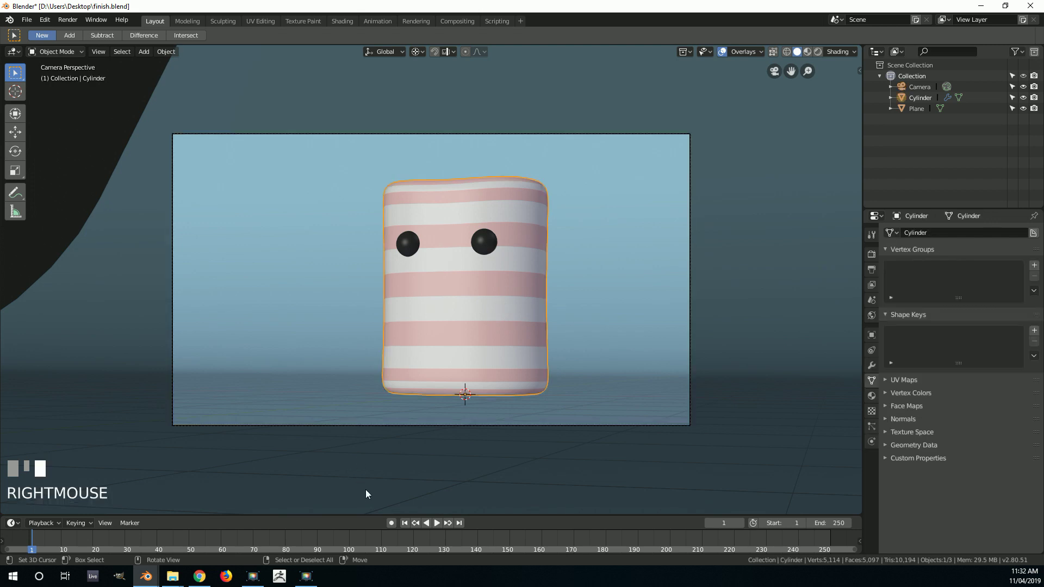
click(418, 52)
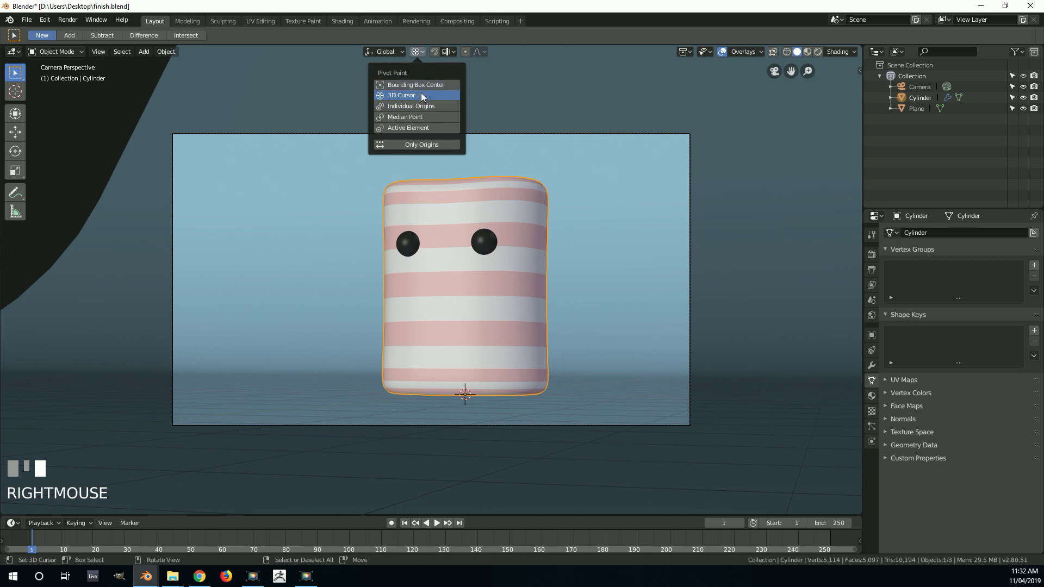
click(423, 117)
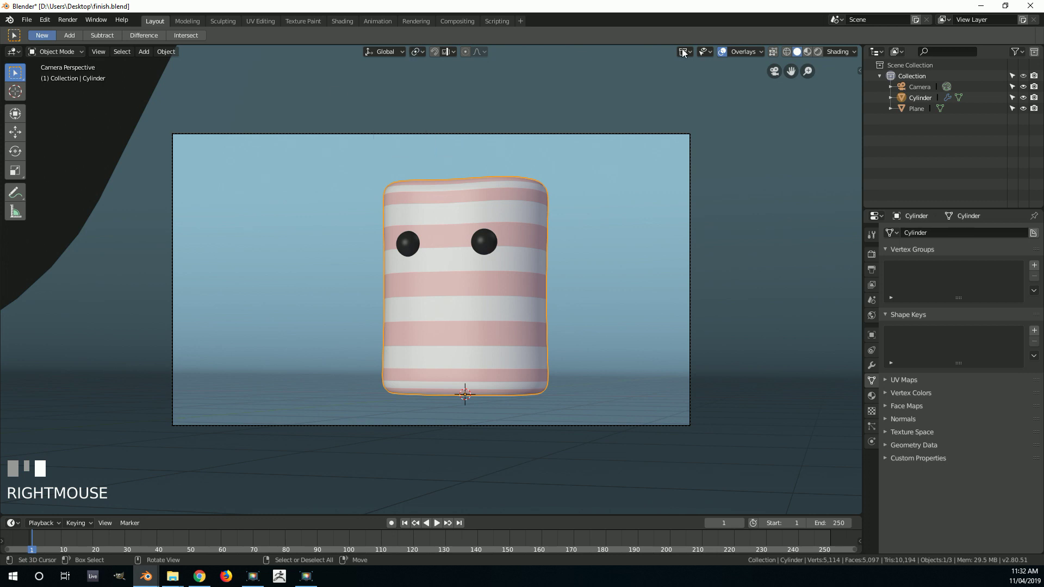
key(r)
key(z)
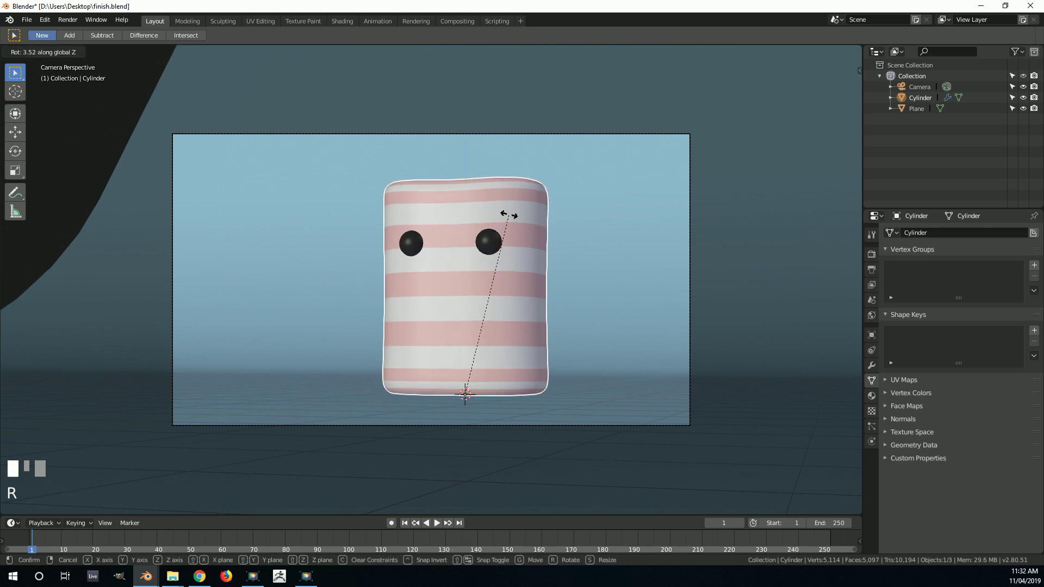
click(531, 225)
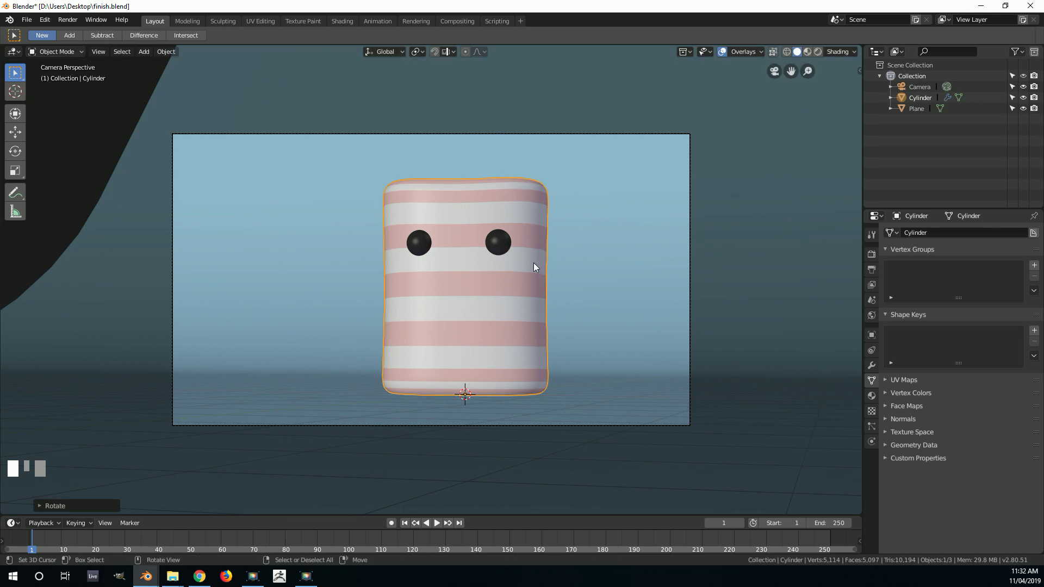
In Edit Mode with wireframe shading, circle-select the upper part of the body down to and including both eyes
key(Tab)
key(z)
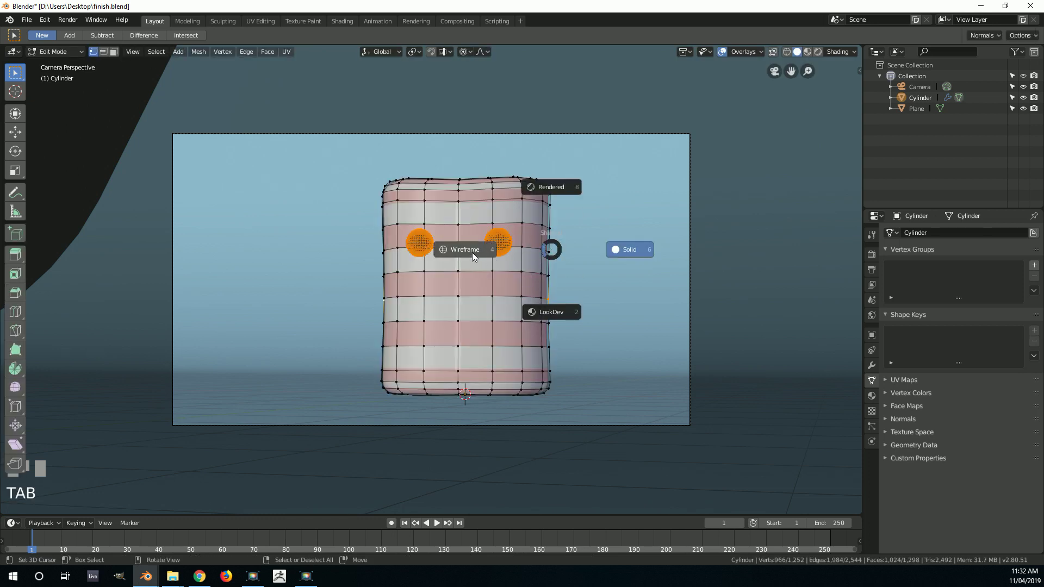
click(473, 255)
key(alt+a)
key(c)
scroll(564, 183, down, 10)
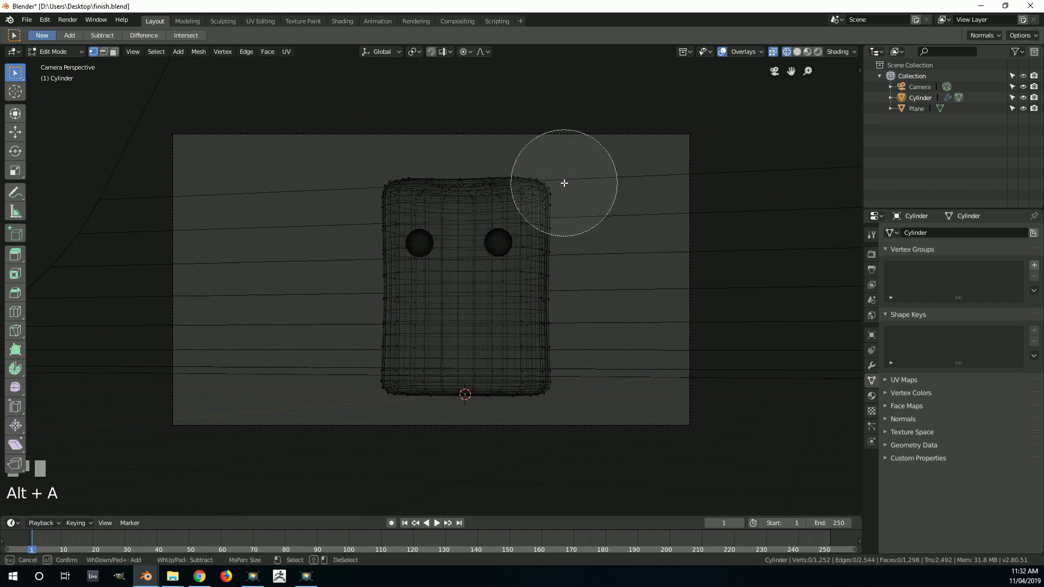
mouse_move(437, 168)
mouse_down()
mouse_move(606, 182)
mouse_move(426, 203)
mouse_move(528, 217)
mouse_move(419, 216)
mouse_up()
key(Escape)
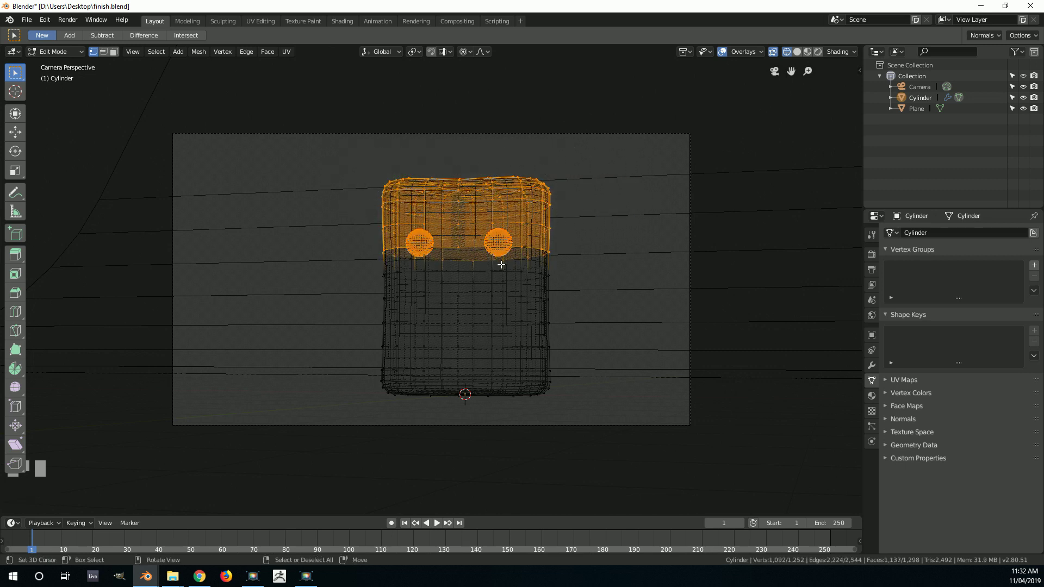
Tilt the selected upper body sideways in the camera view, using proportional editing with Smooth falloff
click(481, 52)
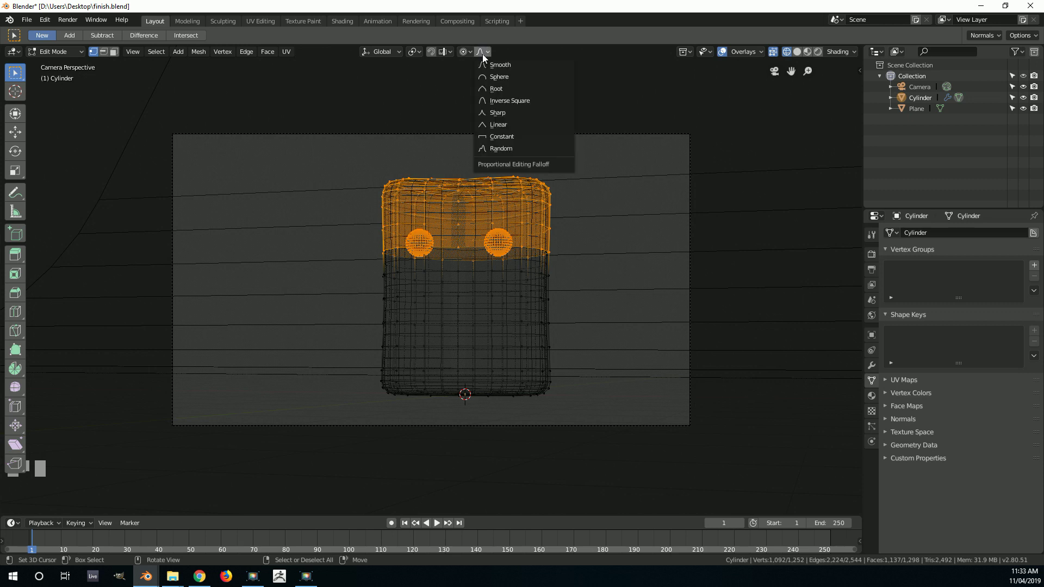
click(465, 52)
click(471, 77)
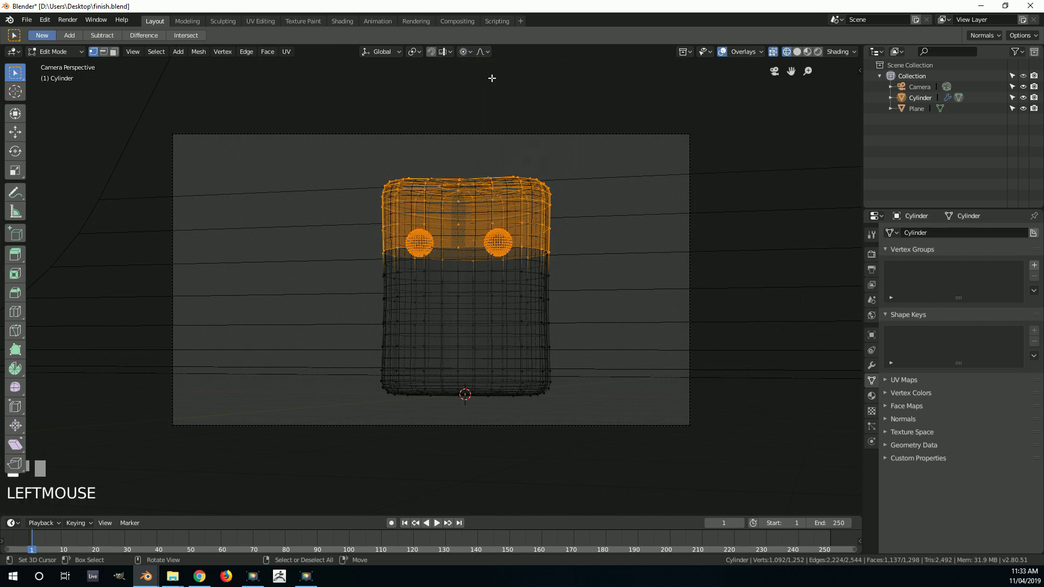
key(r)
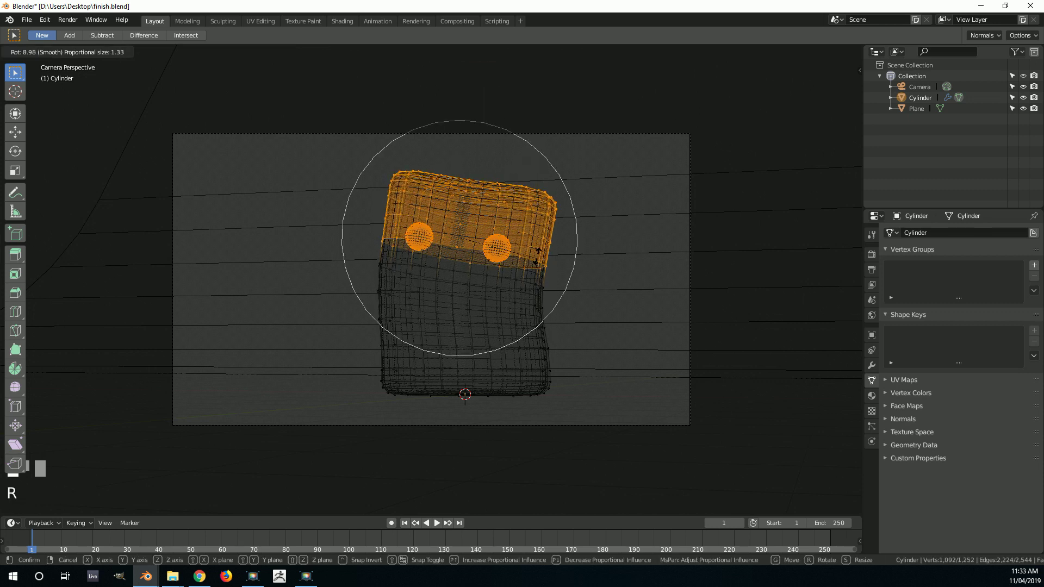
click(537, 254)
Shift the selected upper body sideways by about 0.1 m with proportional editing
key(g)
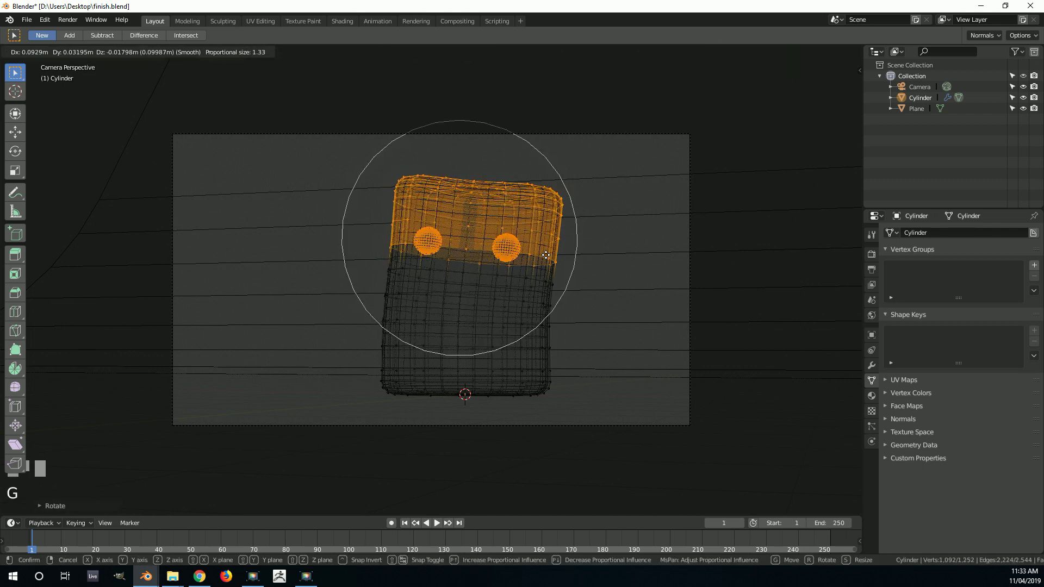
click(566, 267)
key(r)
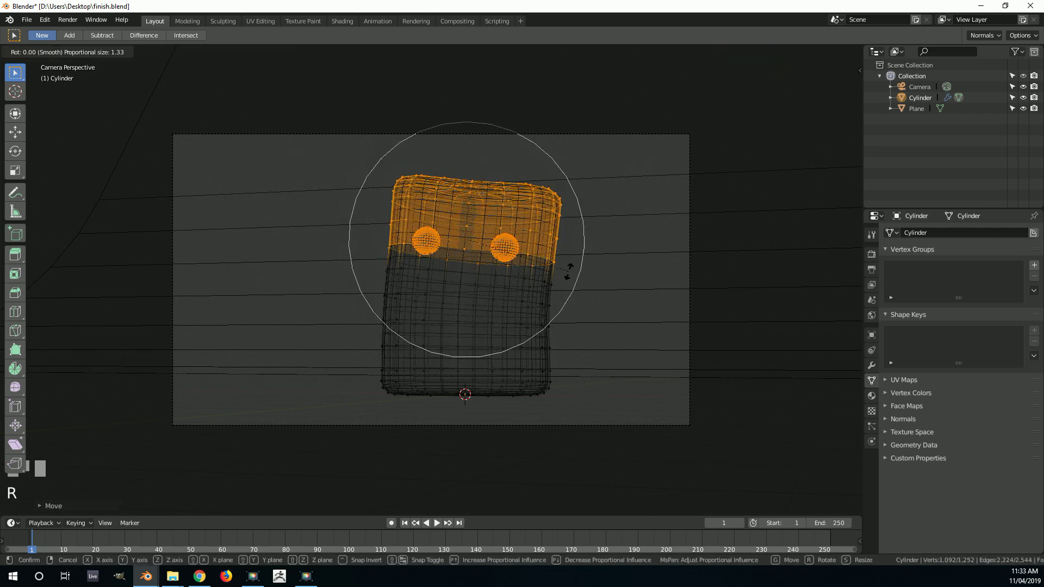
right_click(572, 265)
In solid shading, twist the selected upper body about 5.5 degrees around global Z, then return to Object Mode and deselect everything
key(z)
click(565, 257)
key(r)
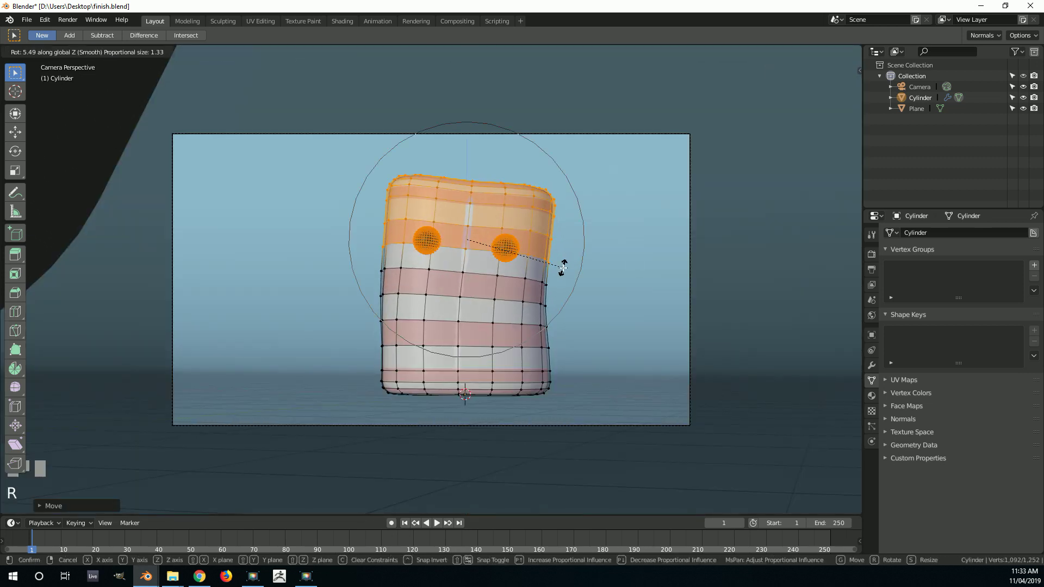
click(563, 268)
key(Tab)
key(alt+a)
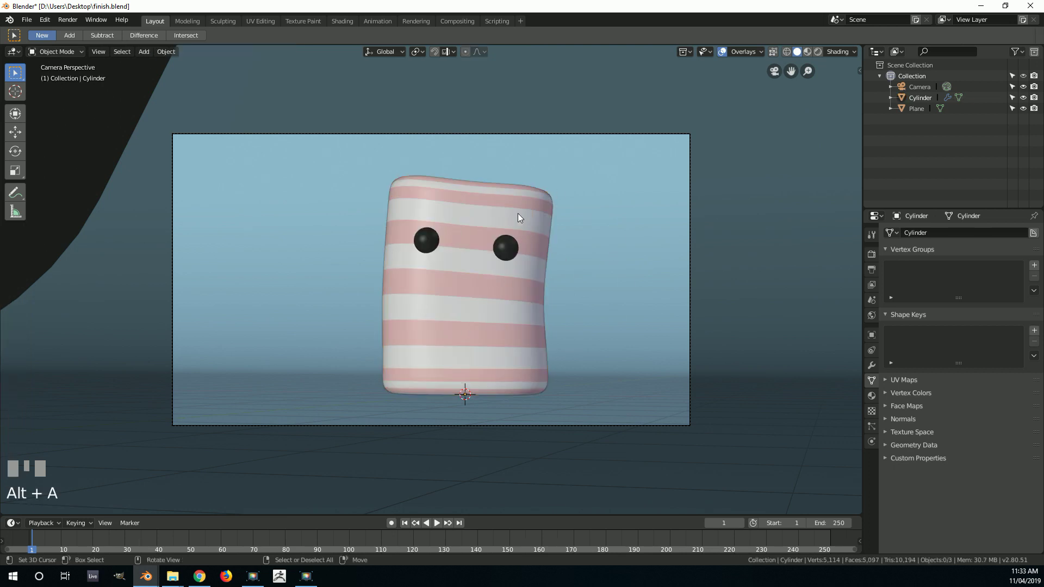
In Edit Mode, tilt the selected upper body forward from a side angle and nudge it into place with Smooth proportional editing
key(KP_3)
key(Tab)
scroll(513, 216, up, 1)
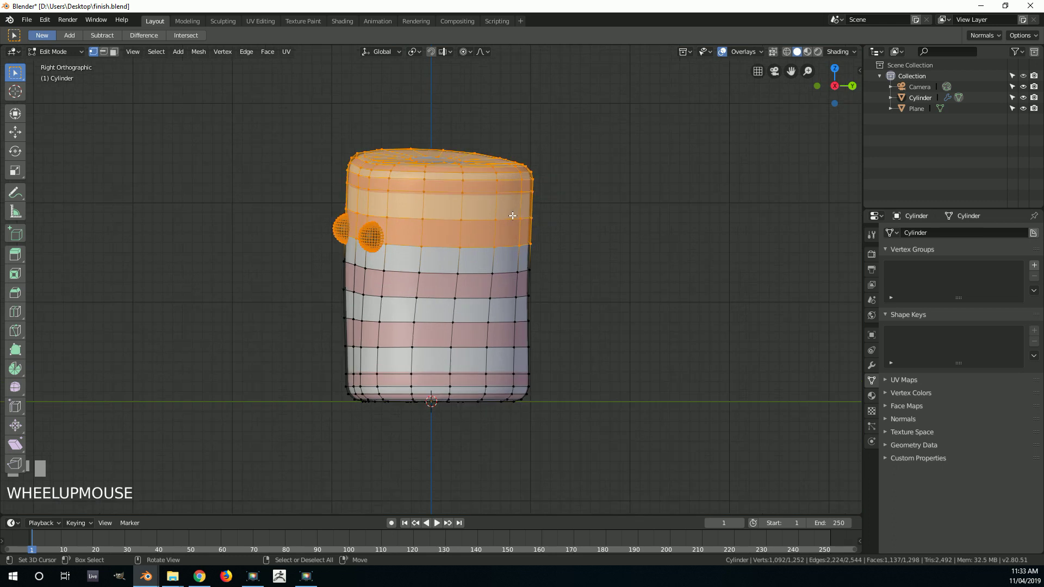
middle_drag(513, 216, 495, 214)
key(r)
scroll(635, 192, up, 2)
click(634, 191)
key(g)
click(630, 201)
key(r)
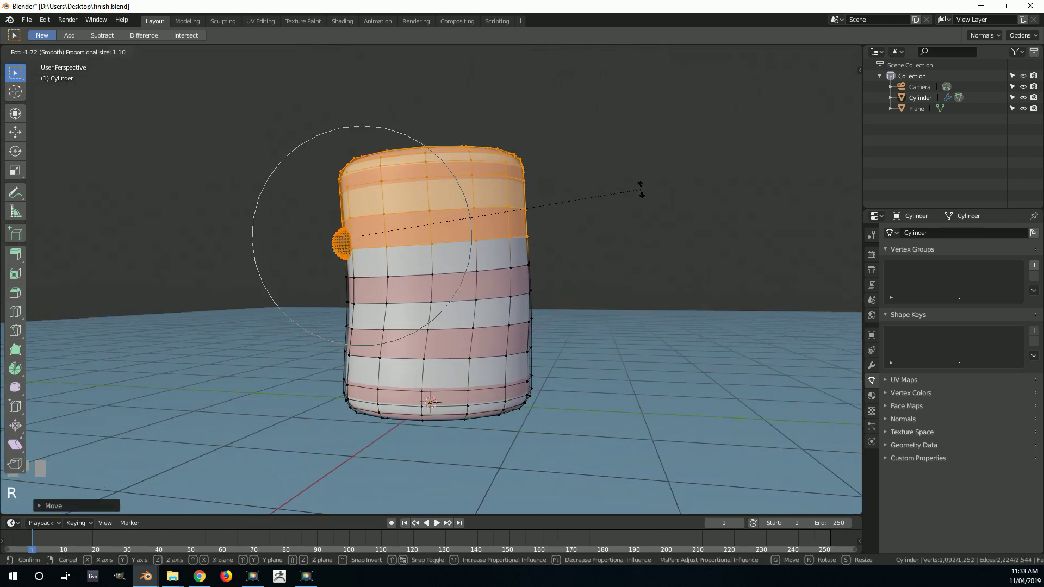
click(620, 207)
key(KP_0)
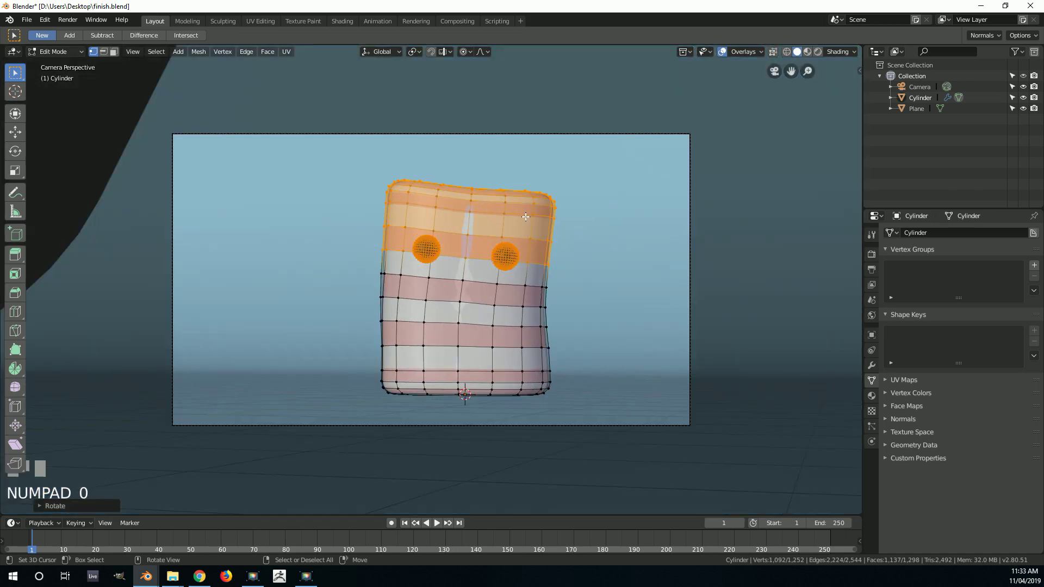
In wireframe shading, clear the selection and circle-select only the top rim and cap of the body from the side
key(KP_3)
middle_drag(479, 251, 462, 246)
key(z)
click(403, 247)
key(alt+a)
middle_drag(537, 157, 517, 140)
key(c)
mouse_move(517, 139)
mouse_down()
mouse_move(464, 131)
mouse_move(341, 148)
mouse_move(524, 139)
mouse_move(374, 152)
mouse_up()
right_click(466, 171)
middle_drag(466, 170, 459, 177)
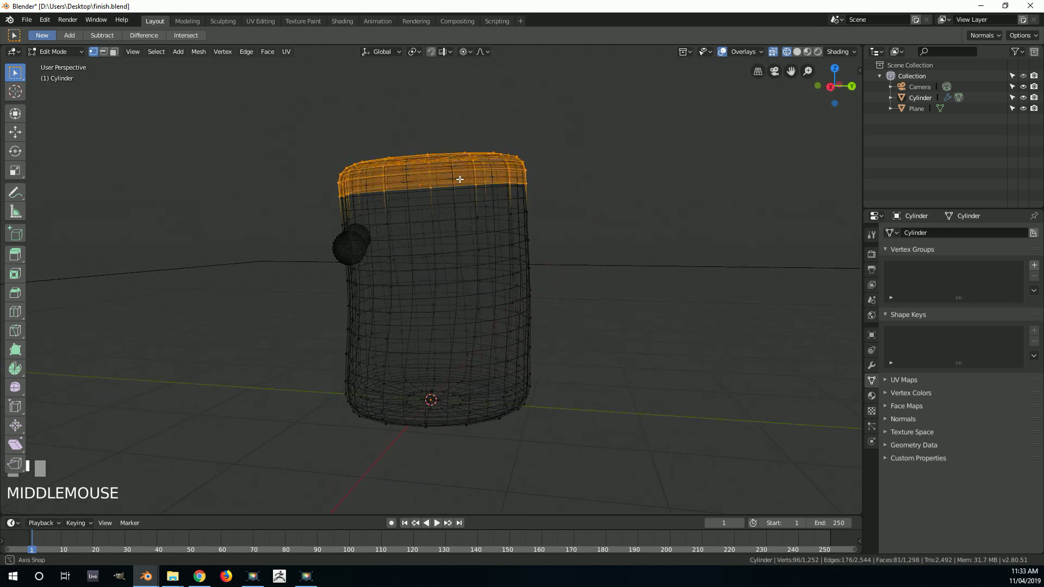
Tilt the selected top toward the face and shift it about 0.06 m, reducing the proportional editing radius to about 0.22
key(r)
scroll(559, 177, up, 8)
scroll(557, 171, up, 7)
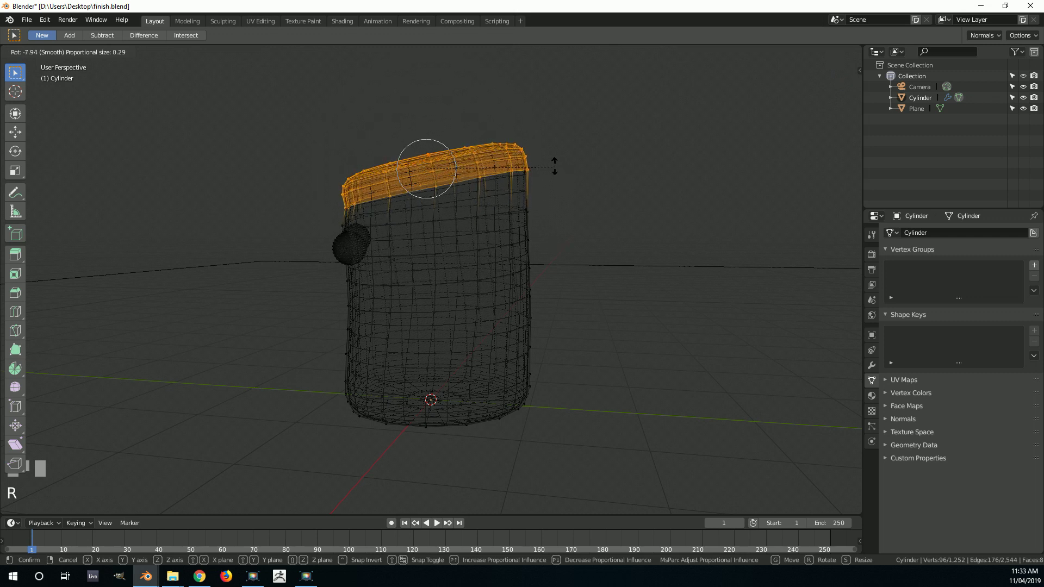
click(552, 163)
key(g)
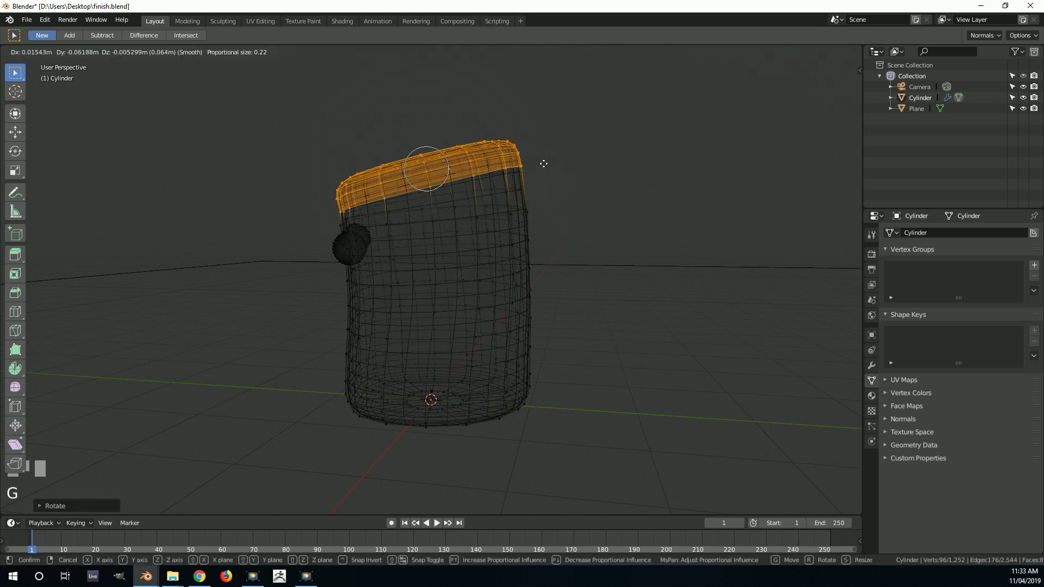
click(543, 163)
Return to Object Mode and show the marshmallow through the camera in solid shading
key(Tab)
key(KP_0)
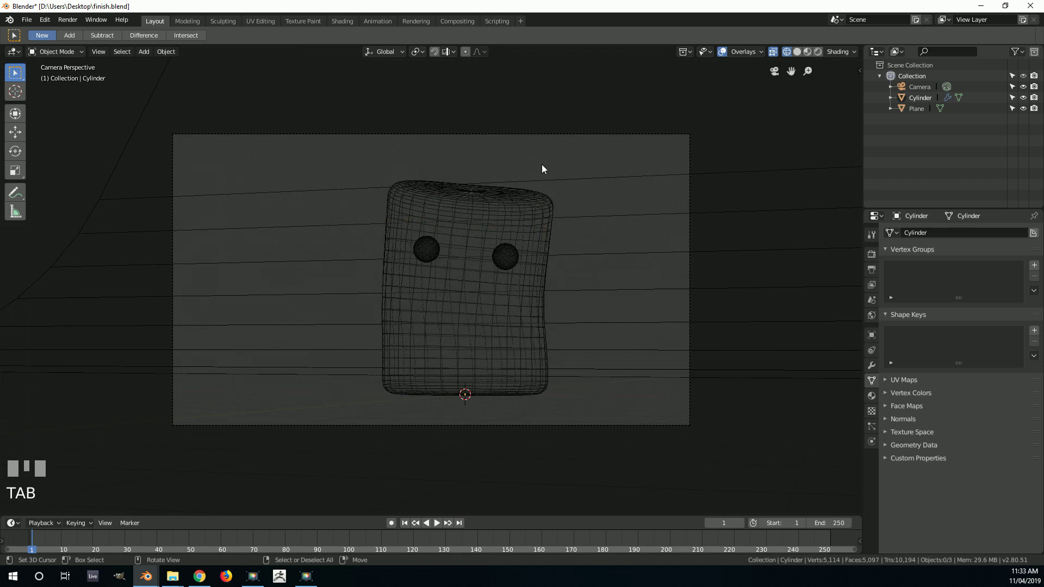
key(z)
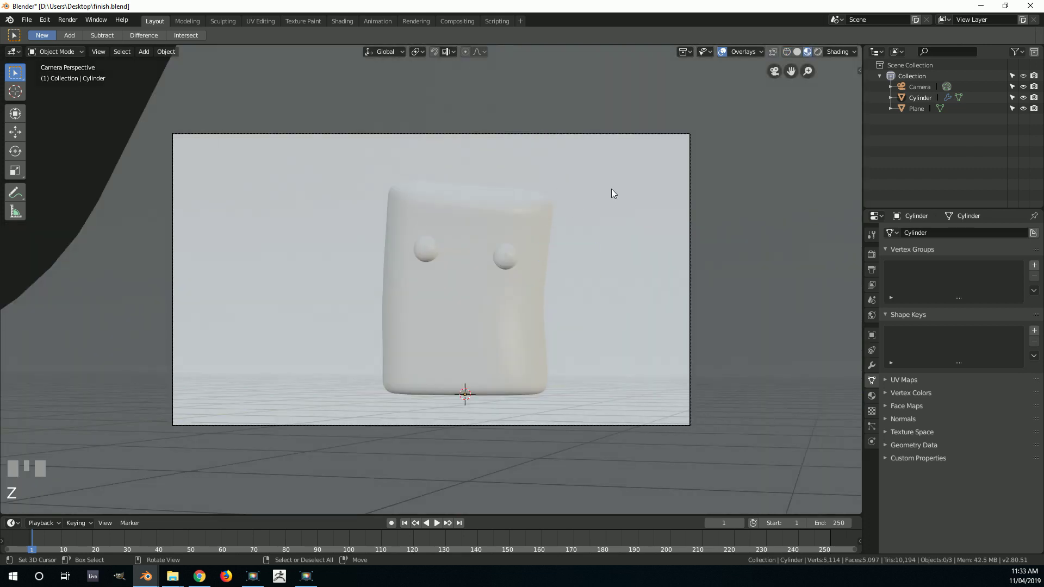
key(z)
click(716, 212)
scroll(626, 228, up, 2)
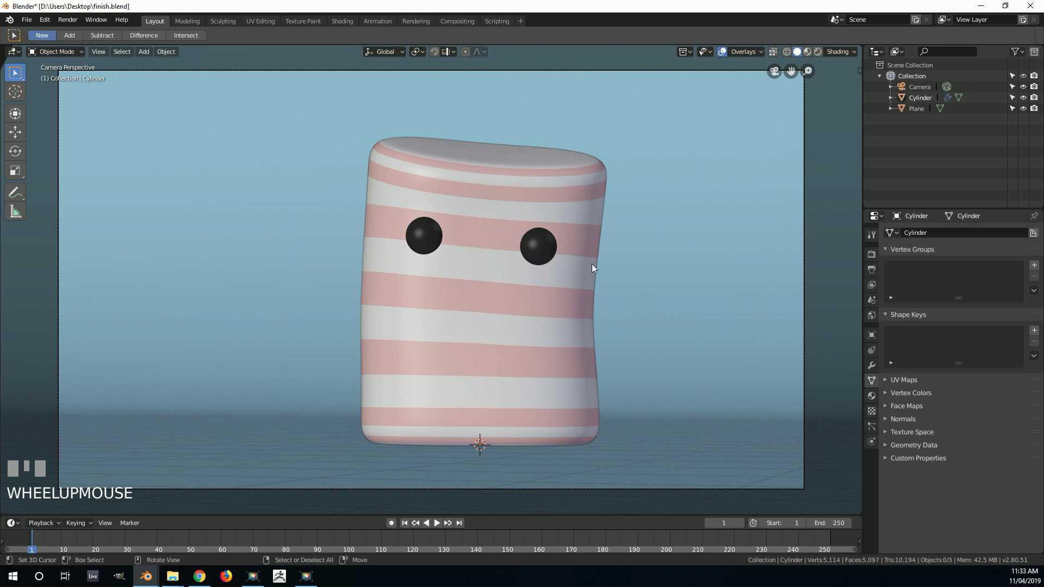
right_click(510, 354)
key(g)
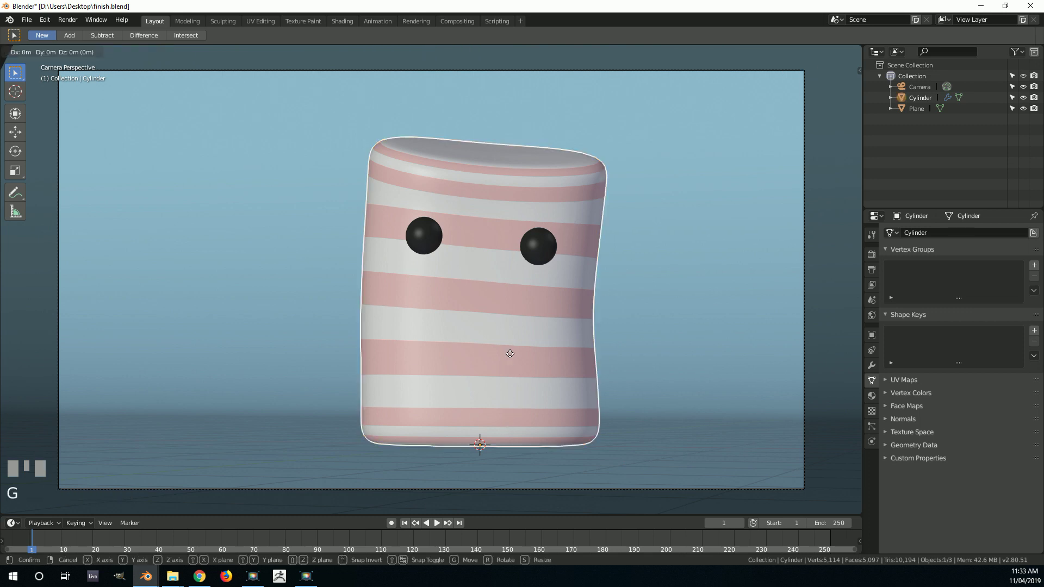
key(Escape)
key(alt+a)
scroll(567, 364, down, 3)
scroll(489, 290, up, 1)
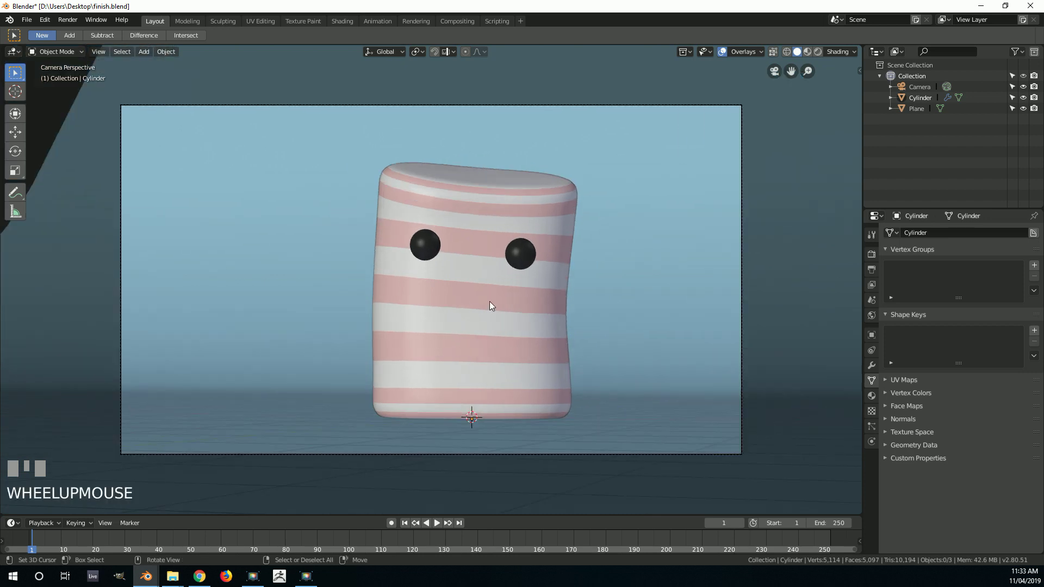
Duplicate the marshmallow in top view and place the copy behind the original, offset toward negative X
right_click(498, 302)
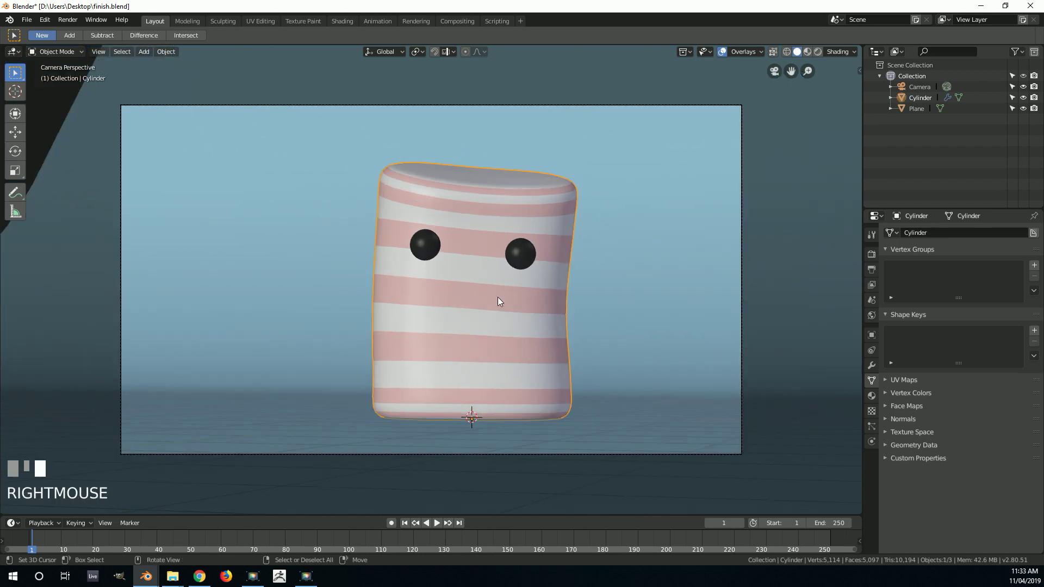
key(KP_7)
scroll(497, 300, down, 6)
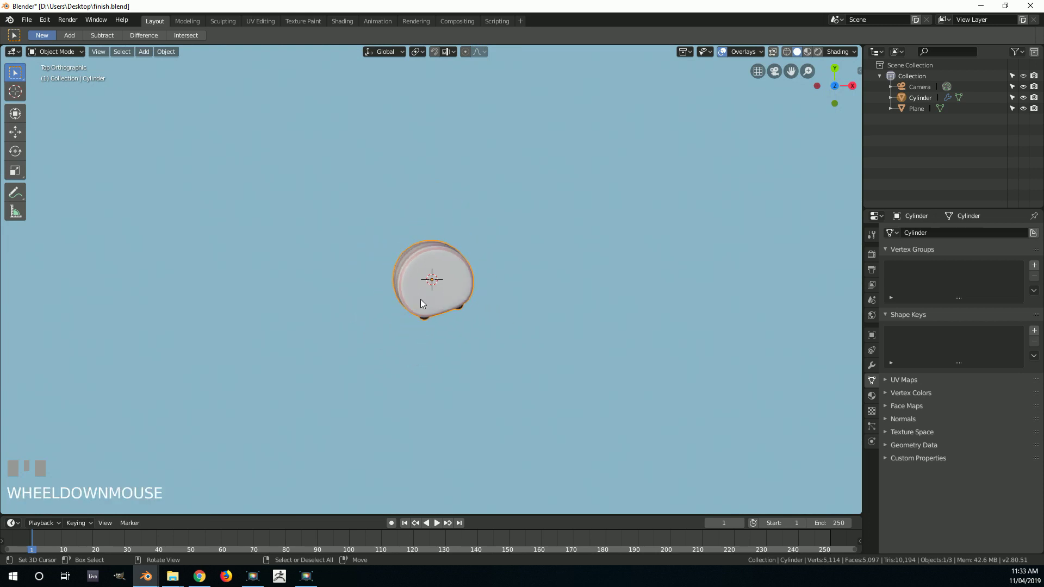
scroll(466, 292, up, 1)
key(shift+d)
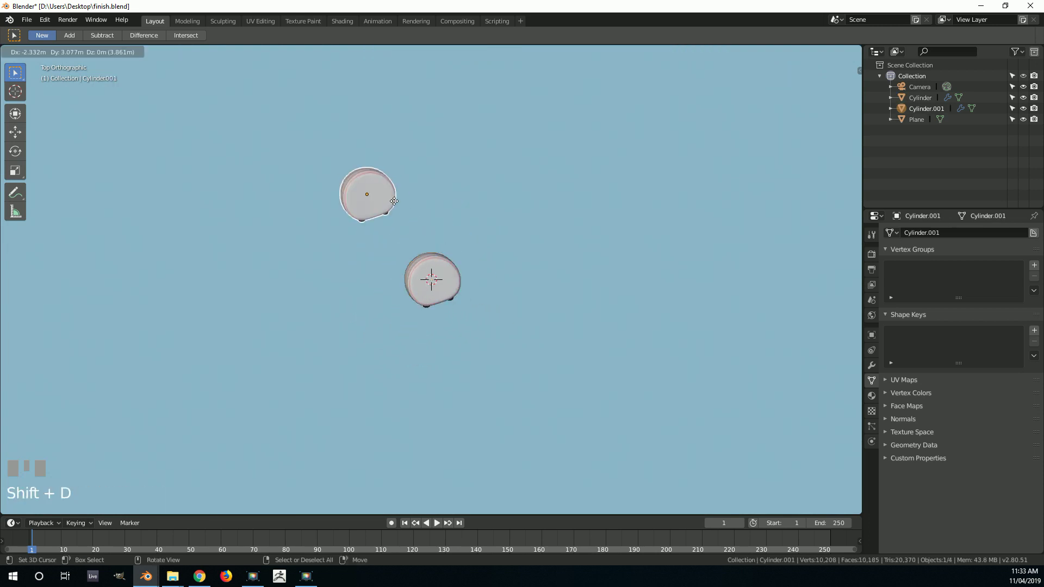
click(340, 101)
key(KP_0)
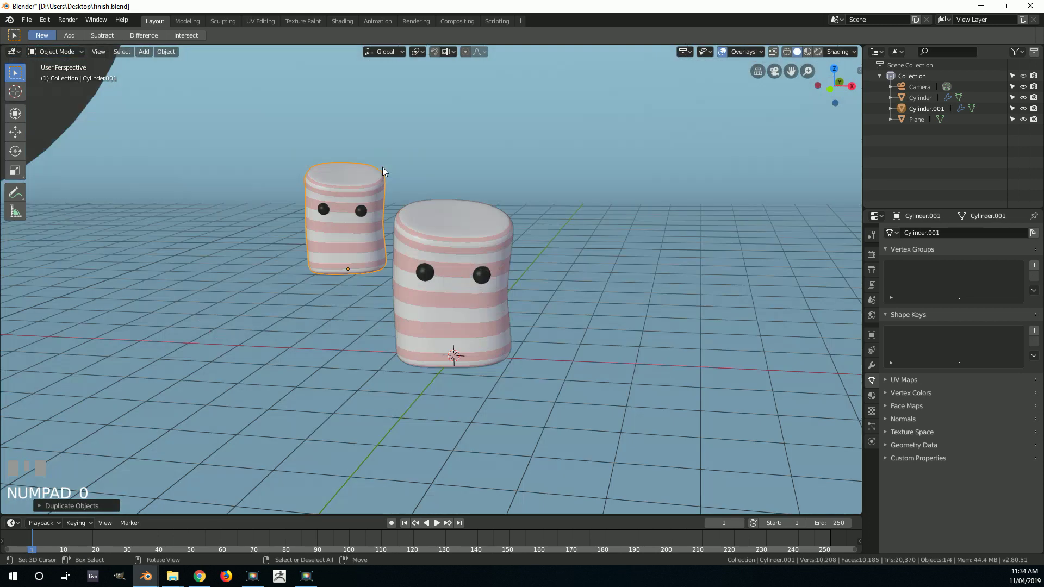
Move the copy farther sideways and back using the camera and top views, leaving a clear gap beside the original in the camera frame
key(g)
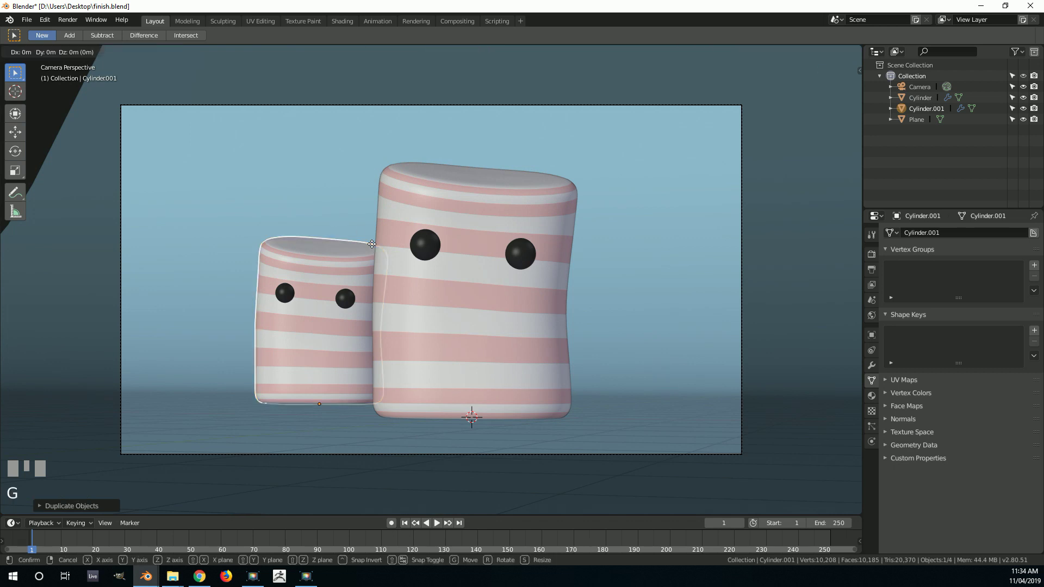
click(317, 241)
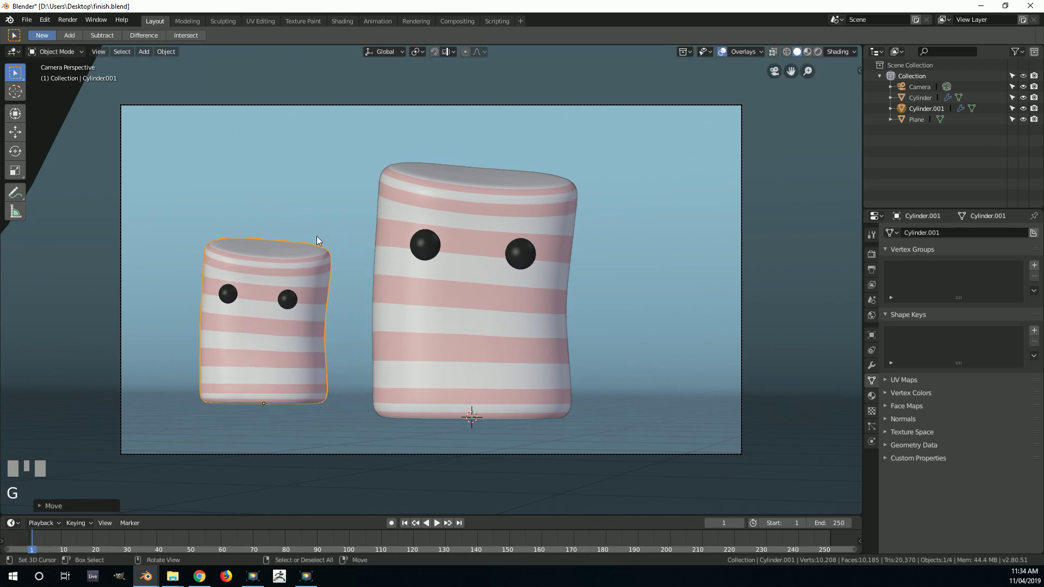
key(KP_7)
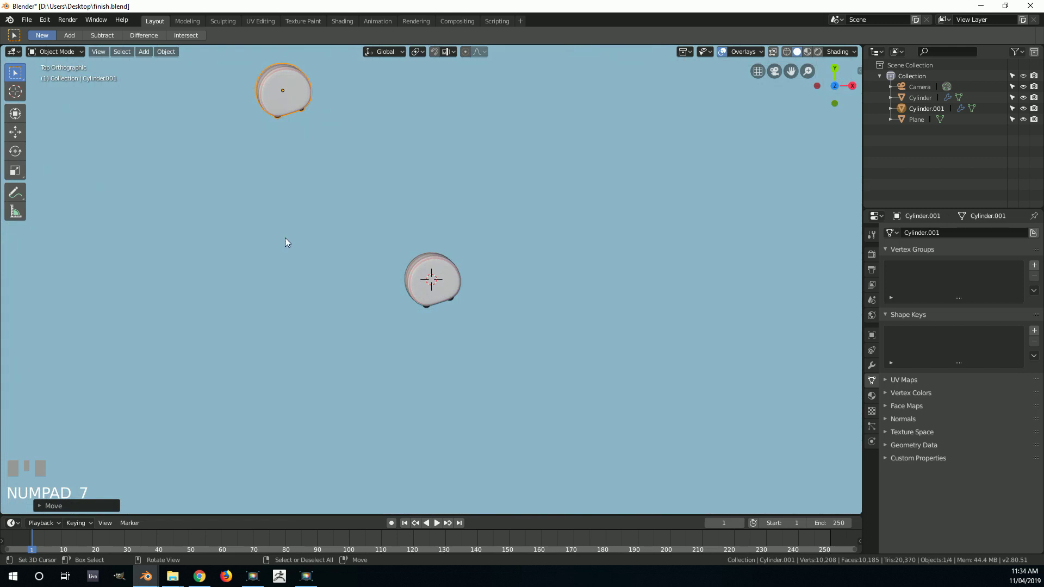
scroll(285, 234, down, 3)
key(g)
click(269, 207)
middle_drag(537, 264, 378, 173)
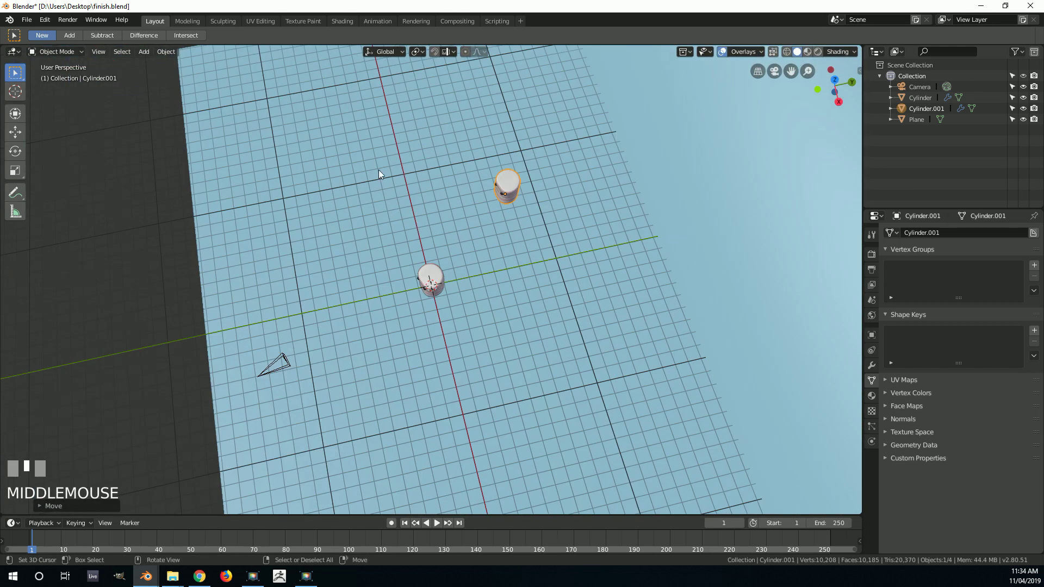
scroll(578, 229, down, 2)
middle_drag(578, 229, 500, 129)
scroll(539, 222, up, 2)
middle_drag(539, 221, 505, 173)
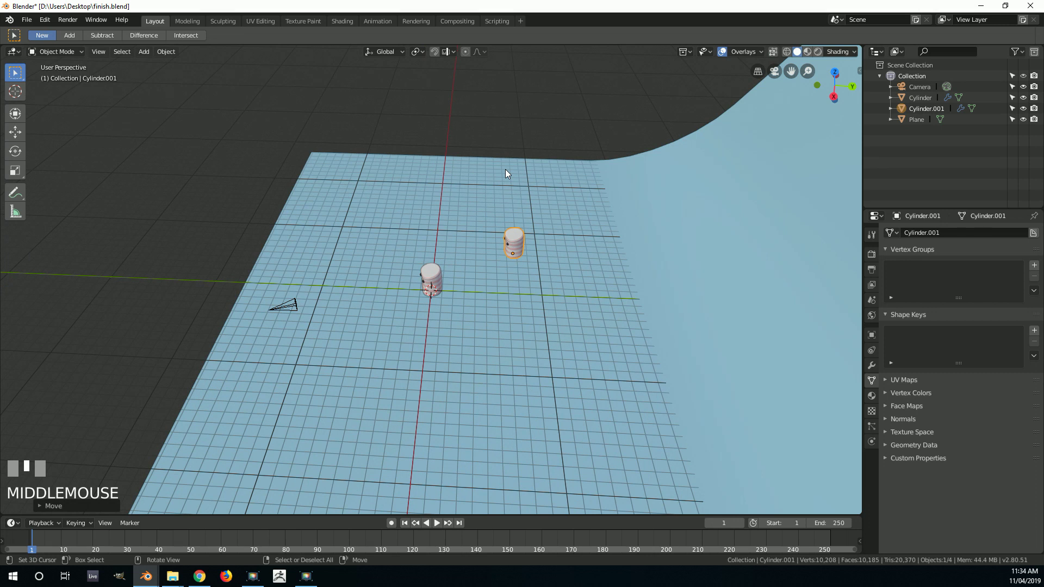
key(KP_0)
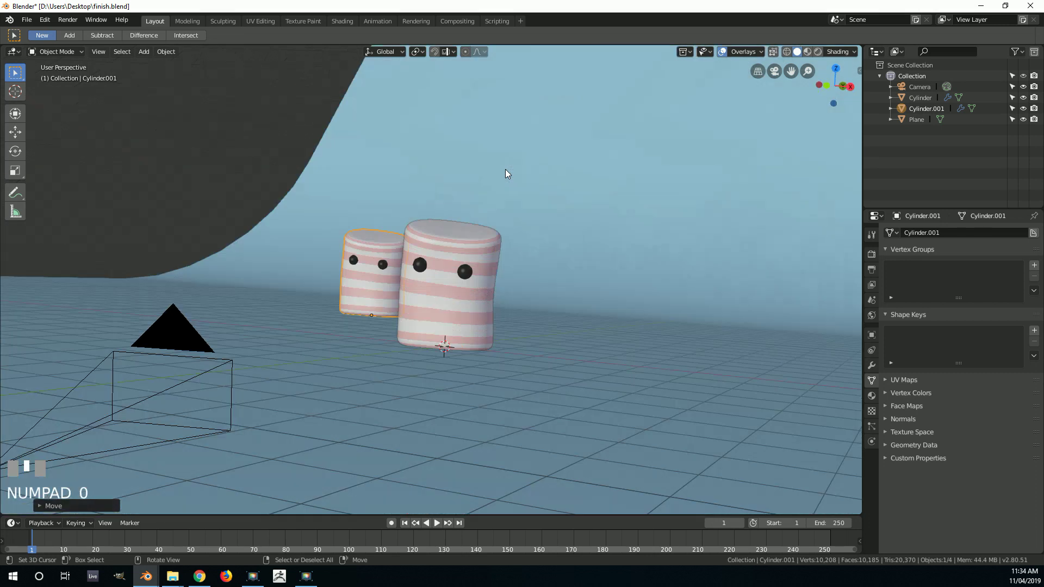
Rotate the smaller-looking background marshmallow about 28 degrees around global Z
right_click(247, 311)
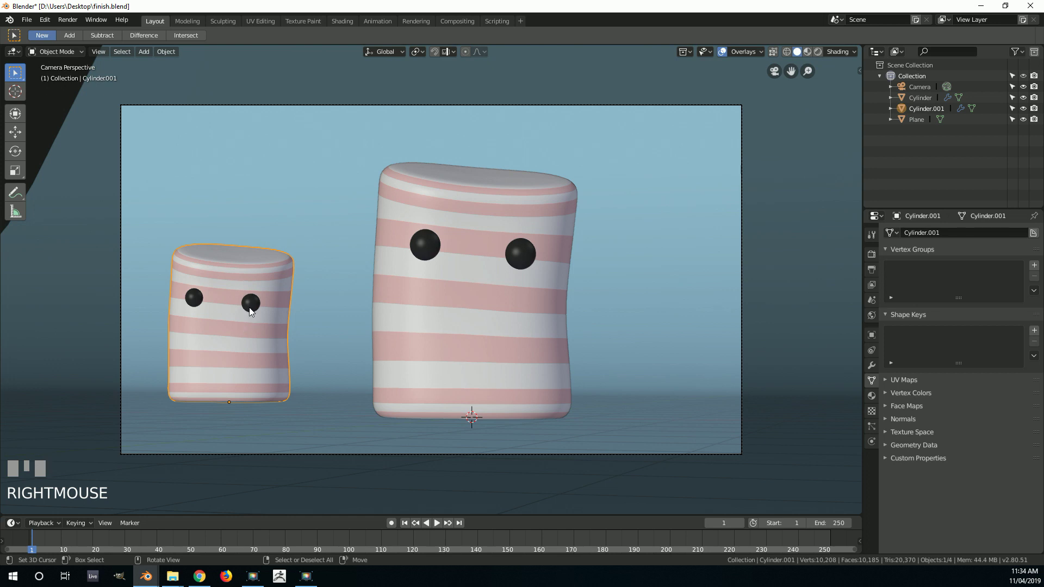
key(r)
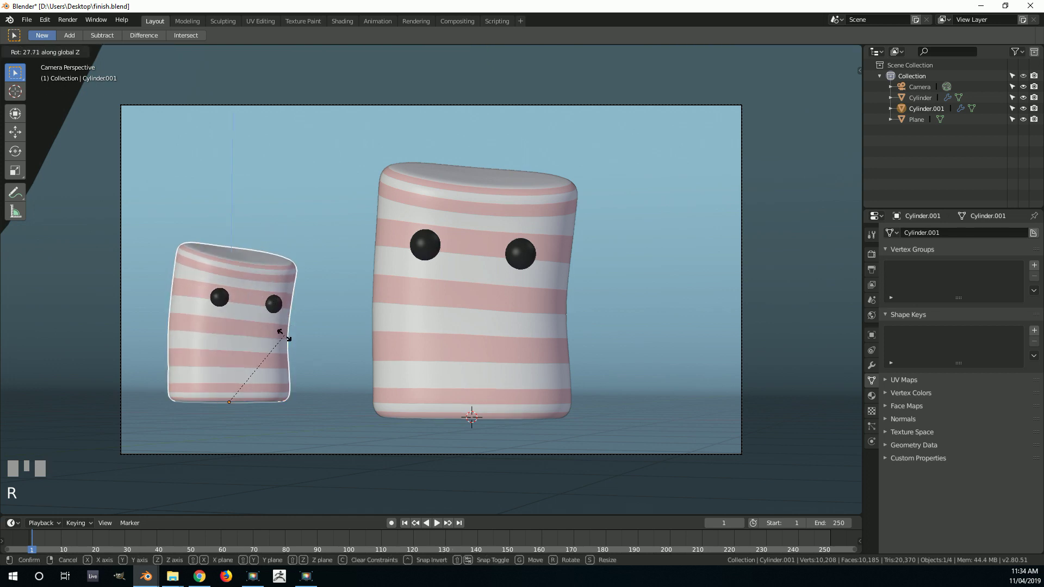
click(283, 335)
Enter Edit Mode on the background marshmallow and try tilting its selected top with proportional editing from another angle
key(Tab)
middle_drag(287, 333, 660, 231)
scroll(348, 276, up, 2)
scroll(276, 264, up, 3)
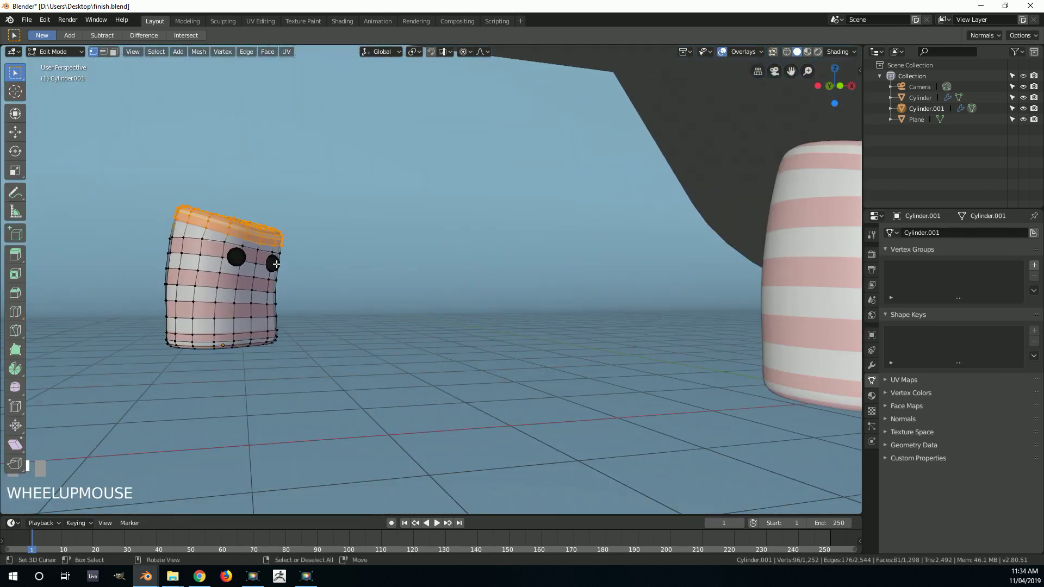
key(r)
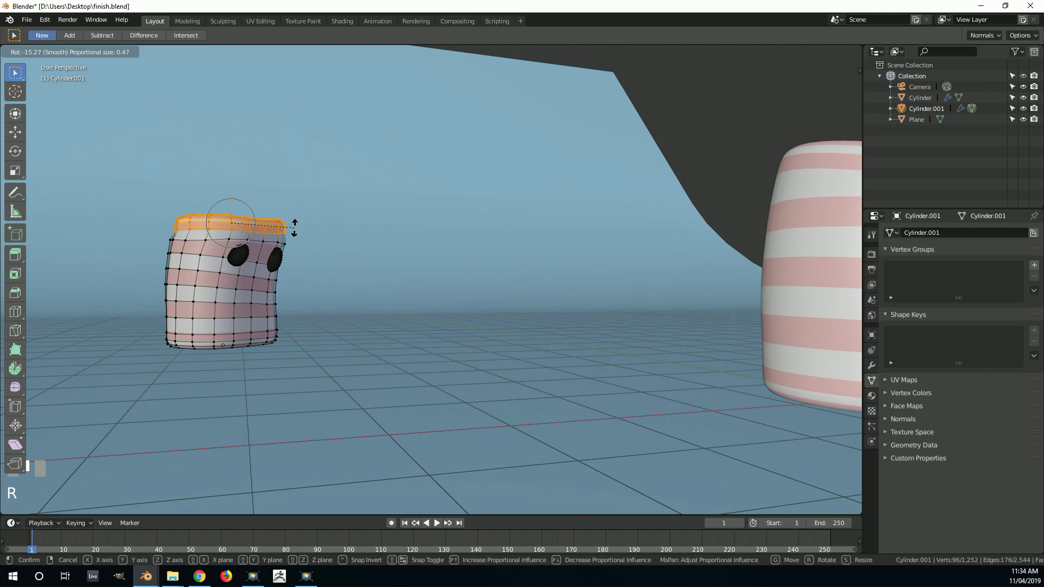
right_click(296, 233)
Tilt the background marshmallow's top and shift it about 0.15 m with proportional editing, then return to Object Mode and the camera view
middle_drag(287, 234, 439, 322)
scroll(238, 300, down, 5)
middle_drag(238, 301, 237, 308)
scroll(236, 352, down, 1)
scroll(197, 232, up, 2)
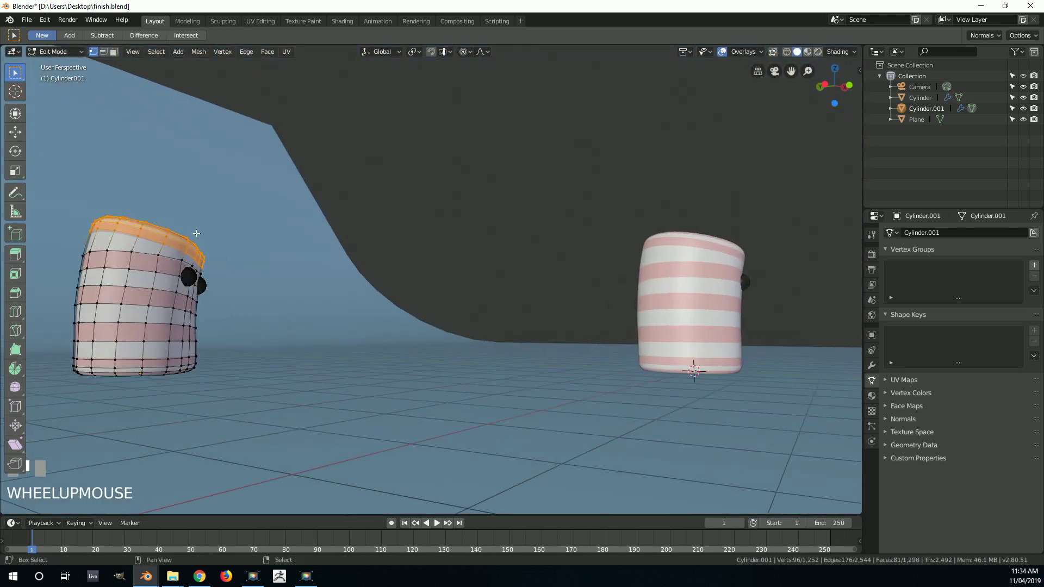
shift+middle_drag(197, 232, 208, 238)
key(g)
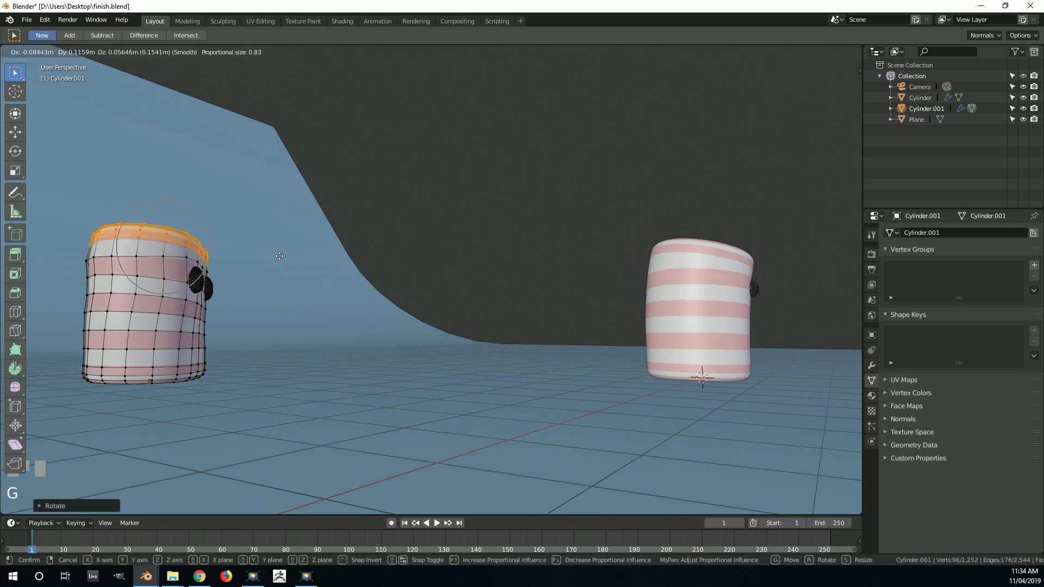
click(282, 258)
key(Tab)
key(KP_0)
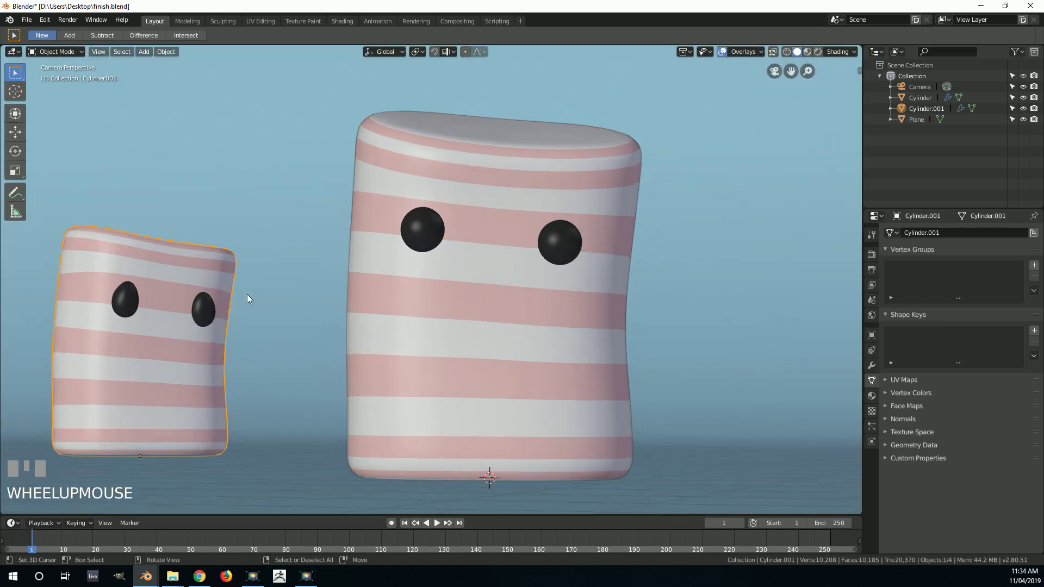
Lower the background marshmallow's top by about 0.09 m with proportional editing, then leave Edit Mode and deselect everything
scroll(219, 311, down, 3)
scroll(122, 322, up, 3)
key(Tab)
key(g)
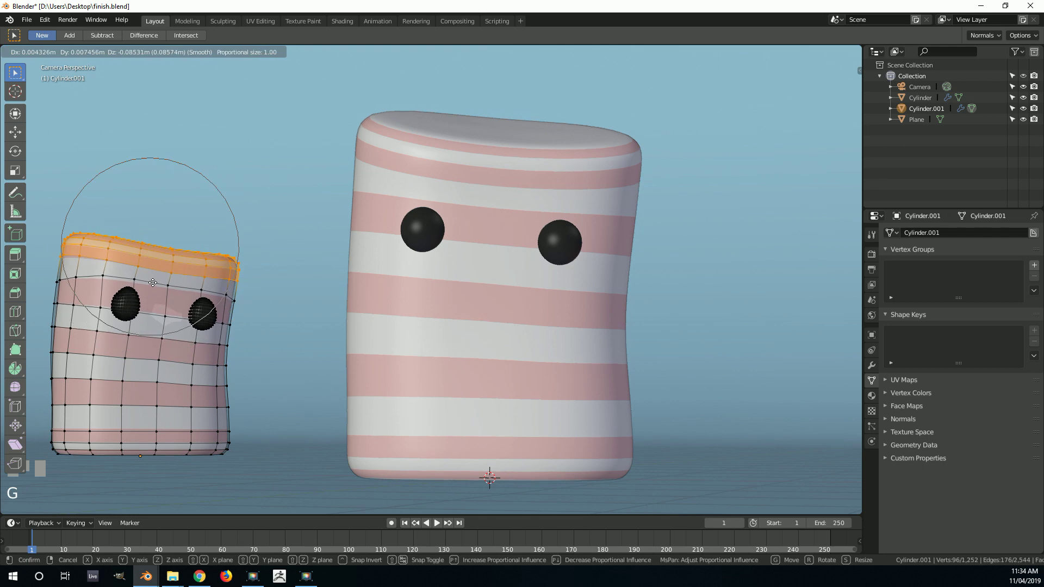
click(155, 284)
key(Tab)
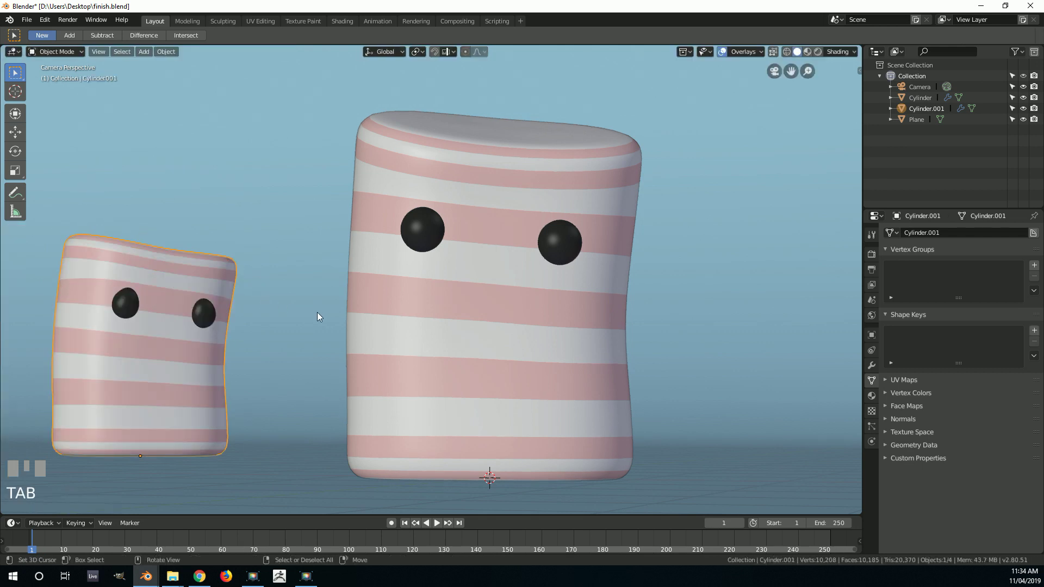
key(alt+a)
scroll(526, 274, down, 2)
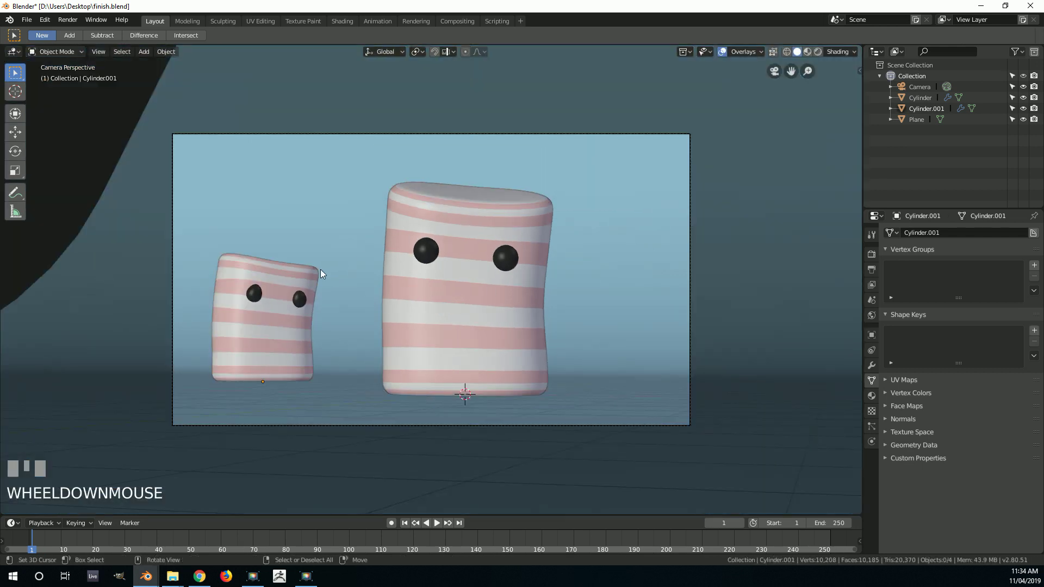
Tilt the background marshmallow's top slightly in camera view, shift it about 0.04 m with proportional editing, and return to Object Mode
scroll(321, 273, up, 2)
key(Tab)
key(r)
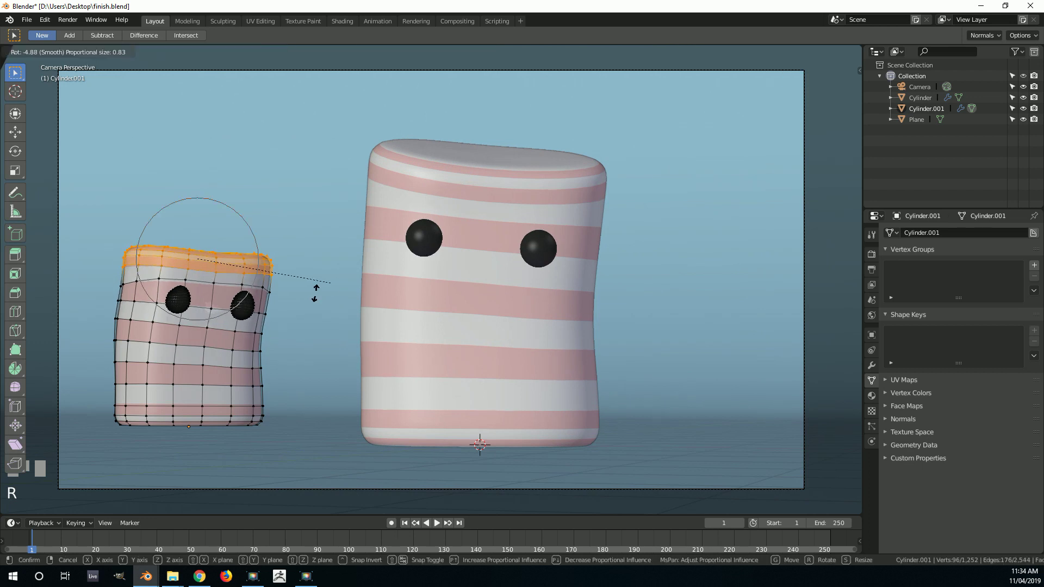
click(317, 284)
key(g)
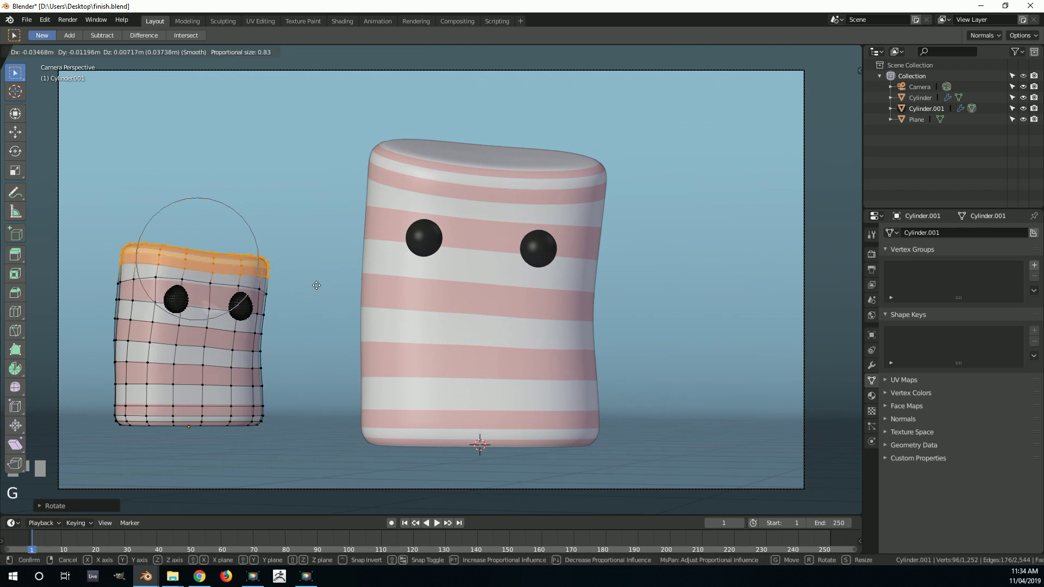
click(317, 285)
key(Tab)
scroll(389, 259, down, 3)
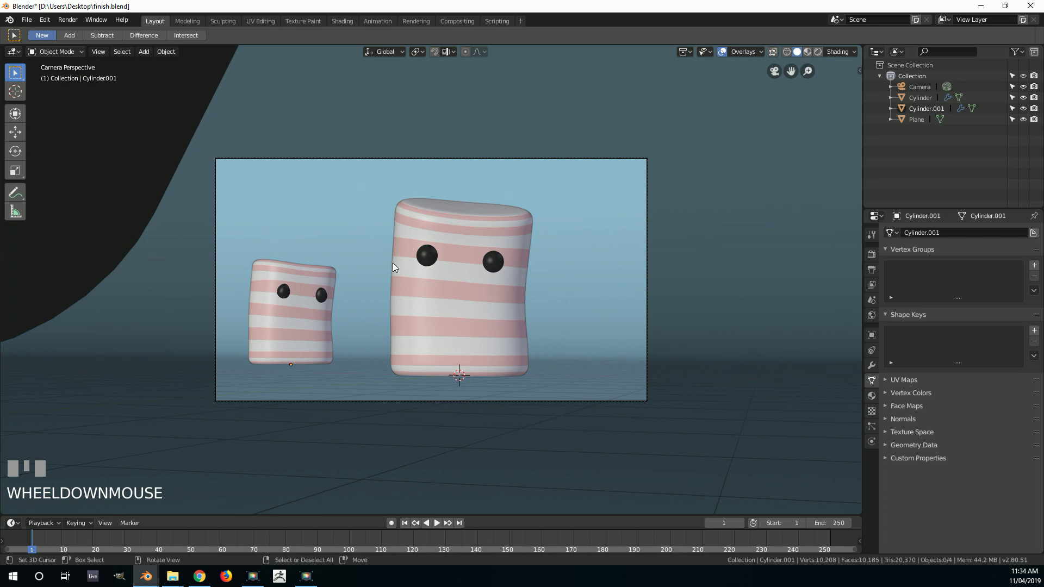
scroll(393, 266, up, 1)
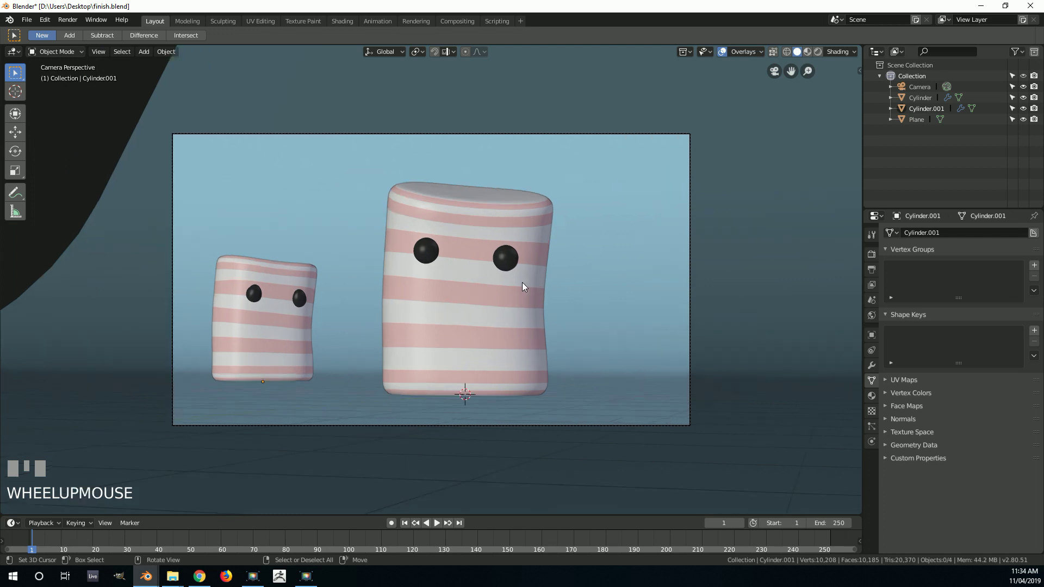
Select the camera and set its depth of field focus distance to 11 m
right_click(519, 135)
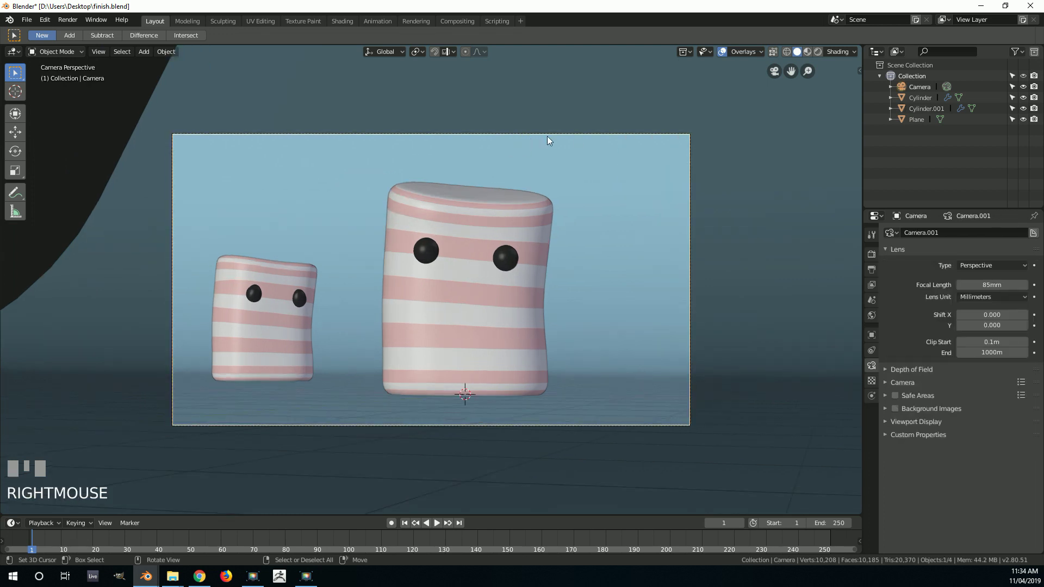
scroll(628, 361, down, 6)
middle_drag(598, 309, 375, 426)
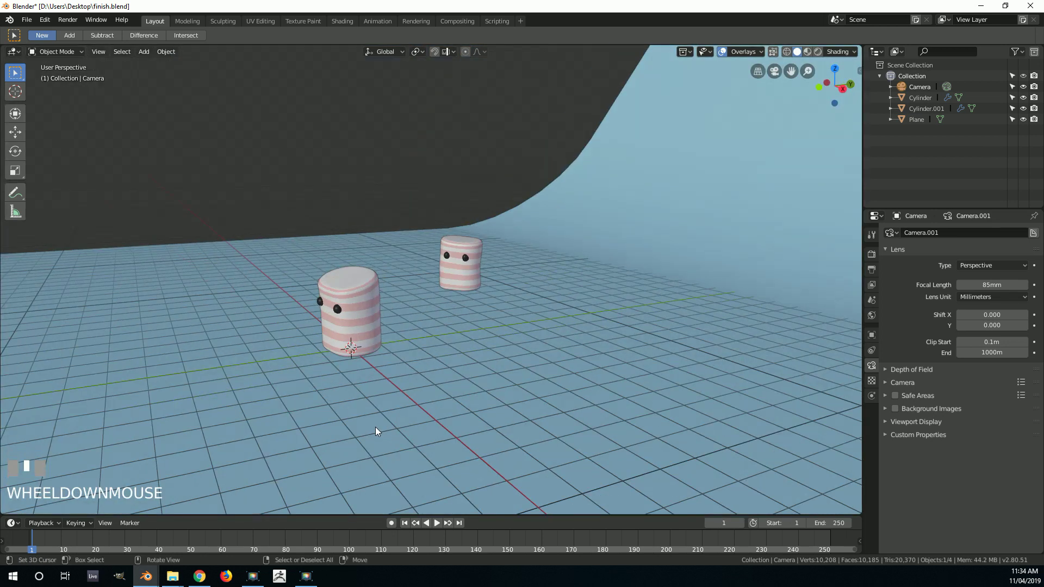
scroll(751, 301, down, 2)
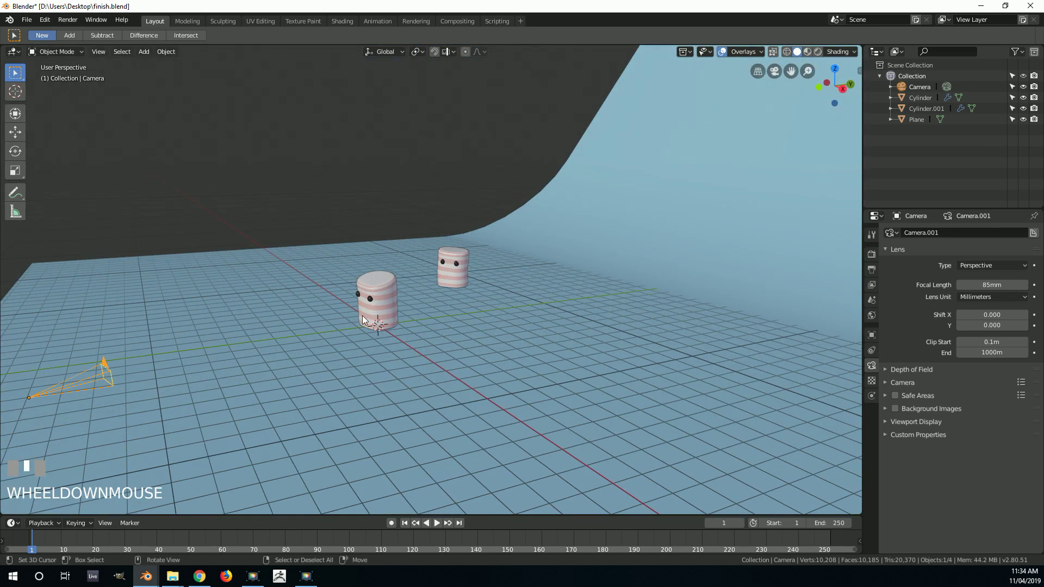
click(900, 370)
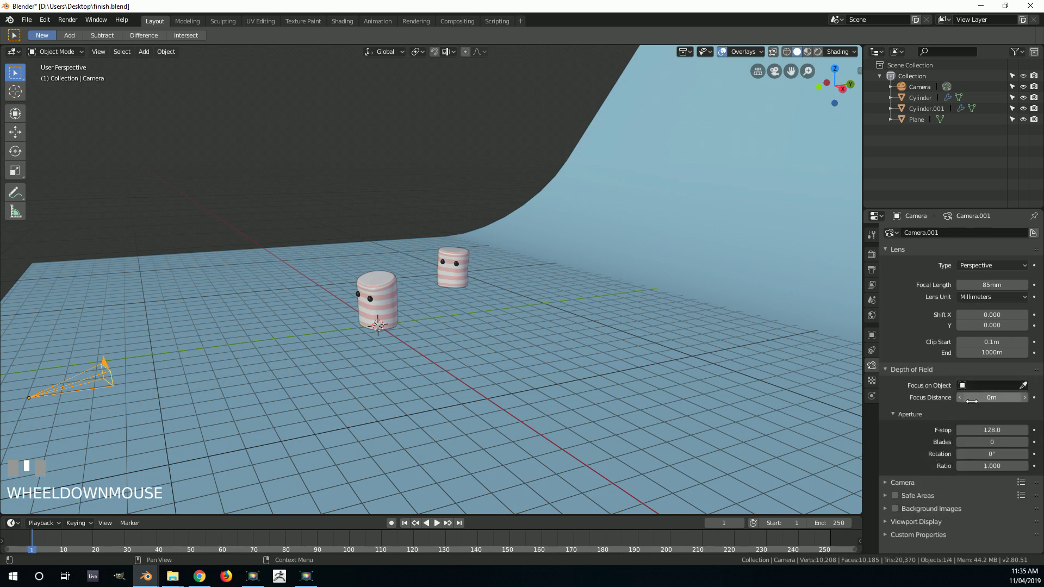
mouse_move(984, 397)
mouse_down()
mouse_move(1011, 397)
mouse_move(974, 398)
mouse_up()
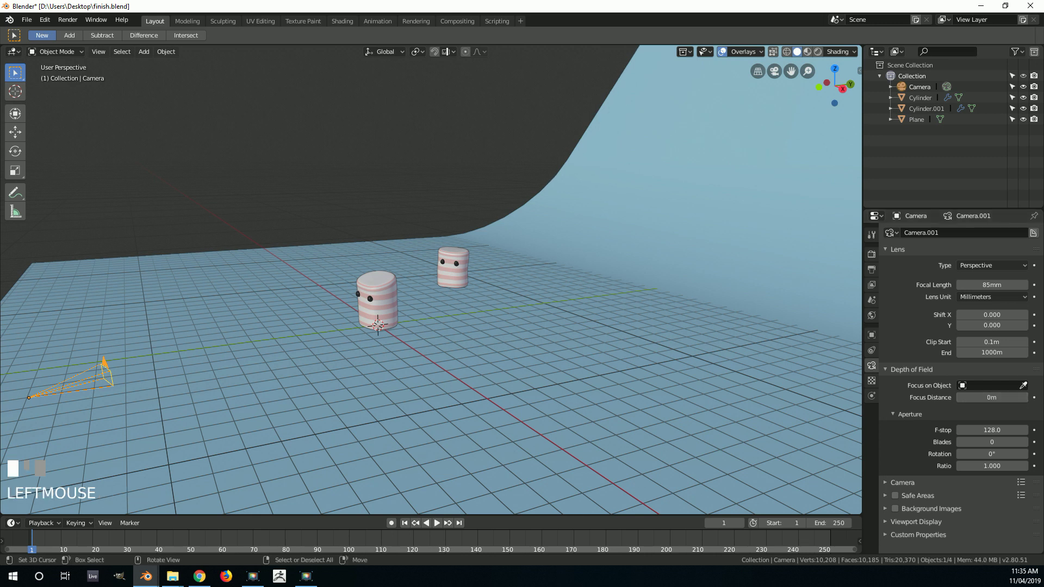
click(914, 483)
click(912, 481)
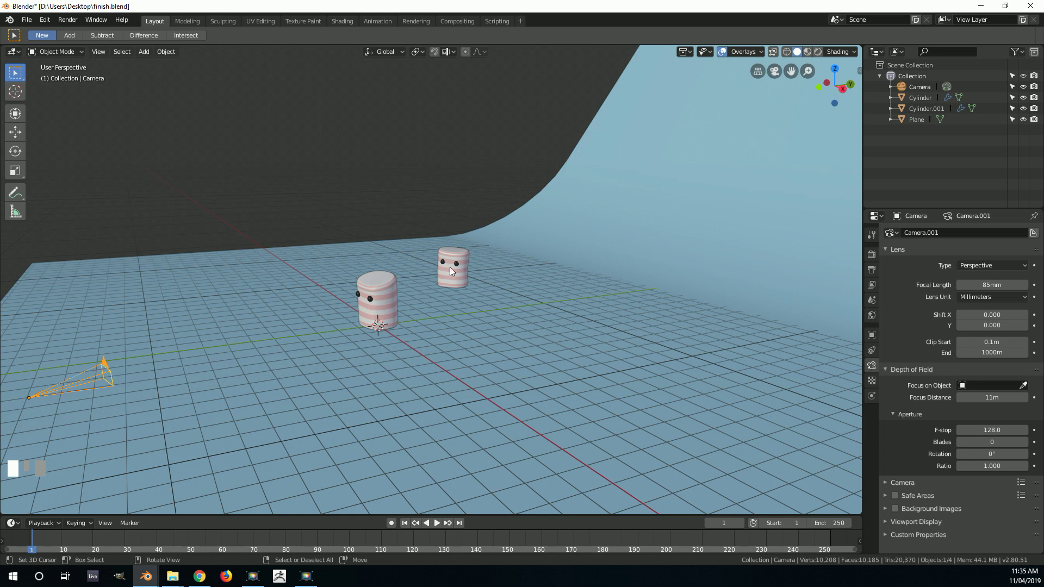
Turn on the Limits display for the camera so its focus point is drawn in the viewport
middle_drag(450, 271, 457, 262)
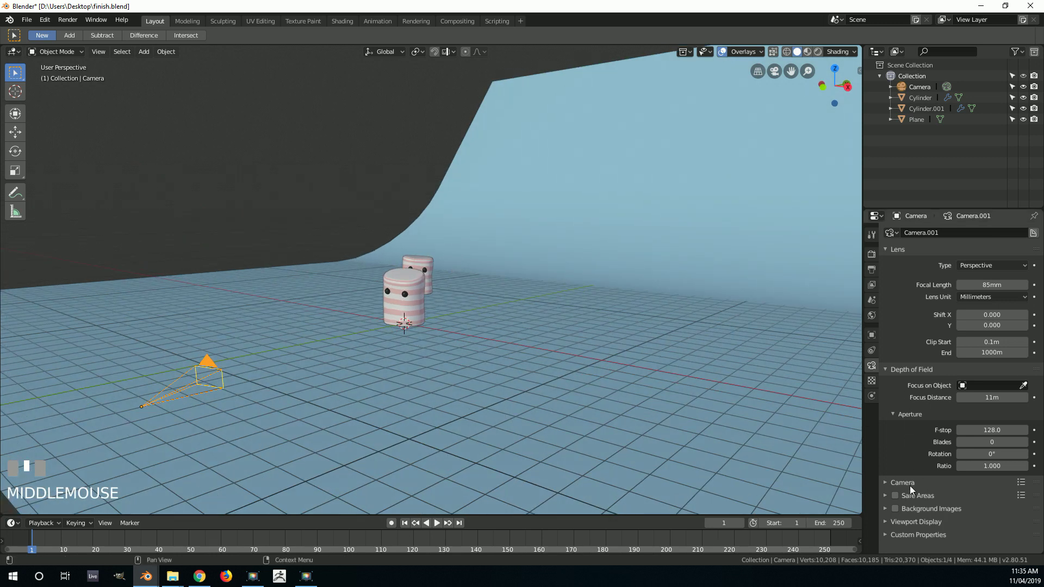
click(902, 522)
scroll(910, 518, down, 3)
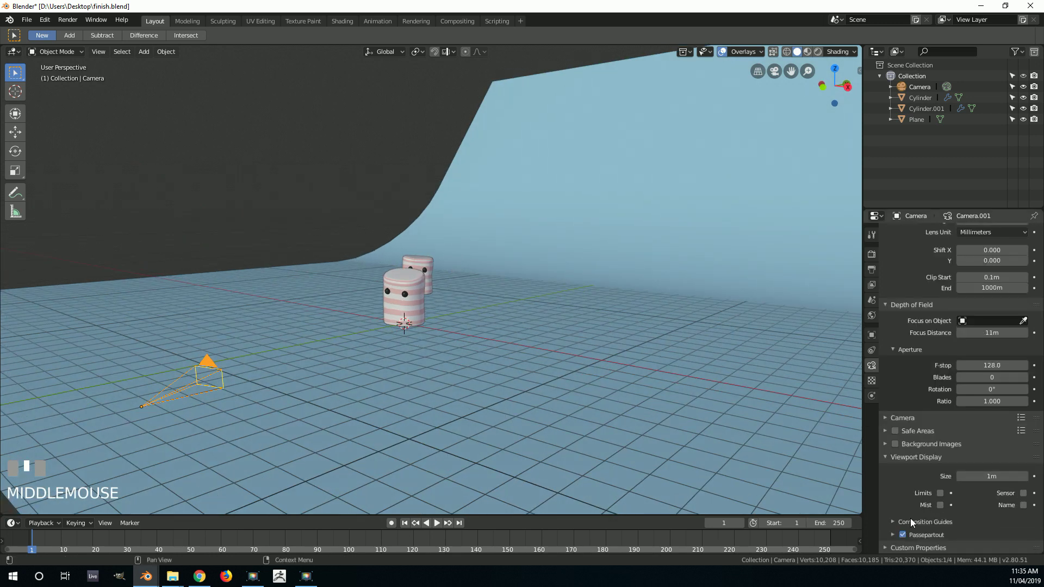
click(940, 494)
scroll(595, 315, down, 2)
mouse_move(595, 315)
middle_down()
mouse_move(563, 314)
mouse_move(582, 326)
middle_up()
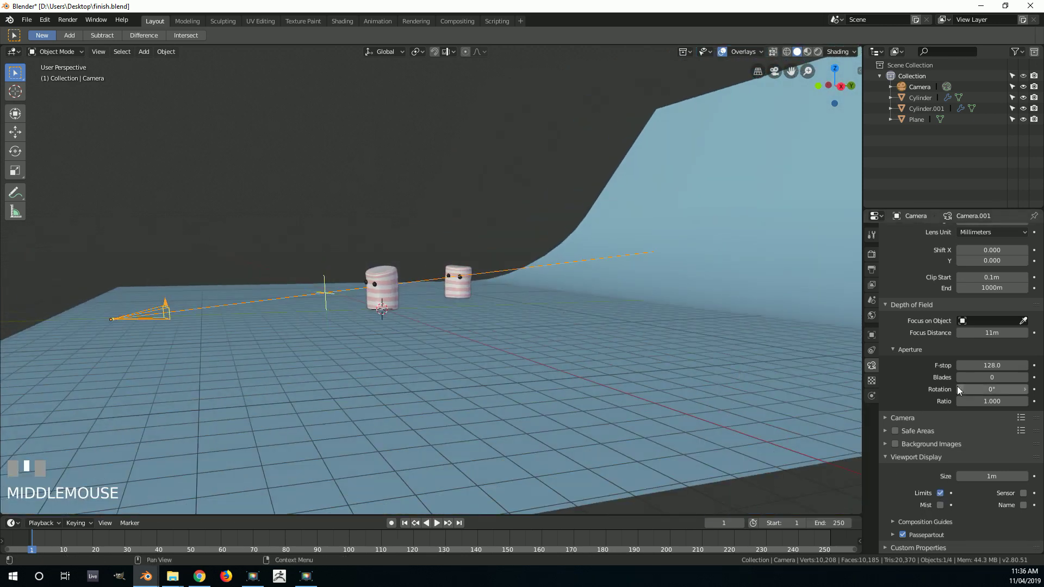
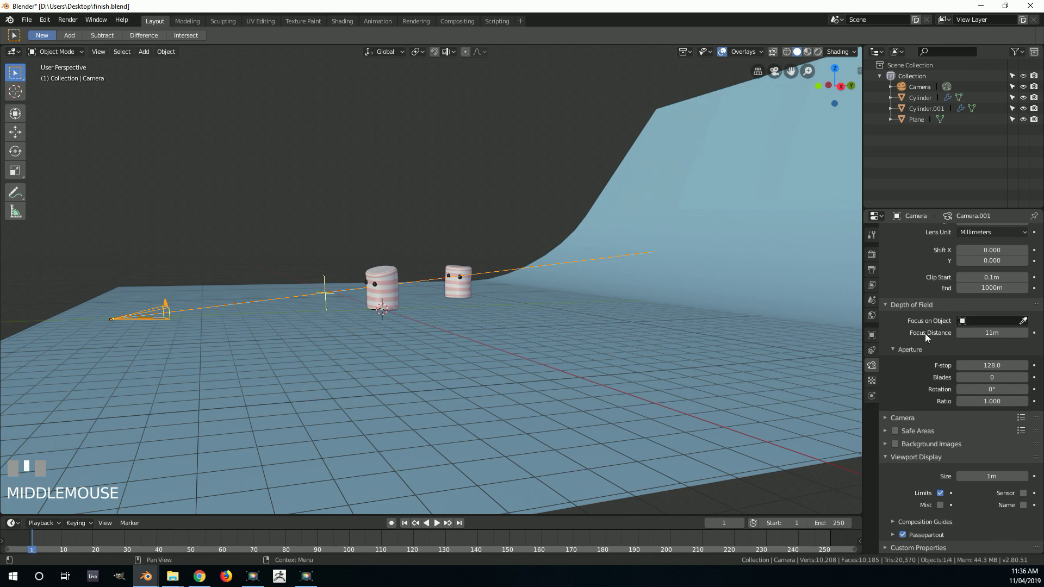
Set the camera's focus distance to 14 m, placing the focus marker on the face of the foreground marshmallow
drag(1012, 334, 978, 329)
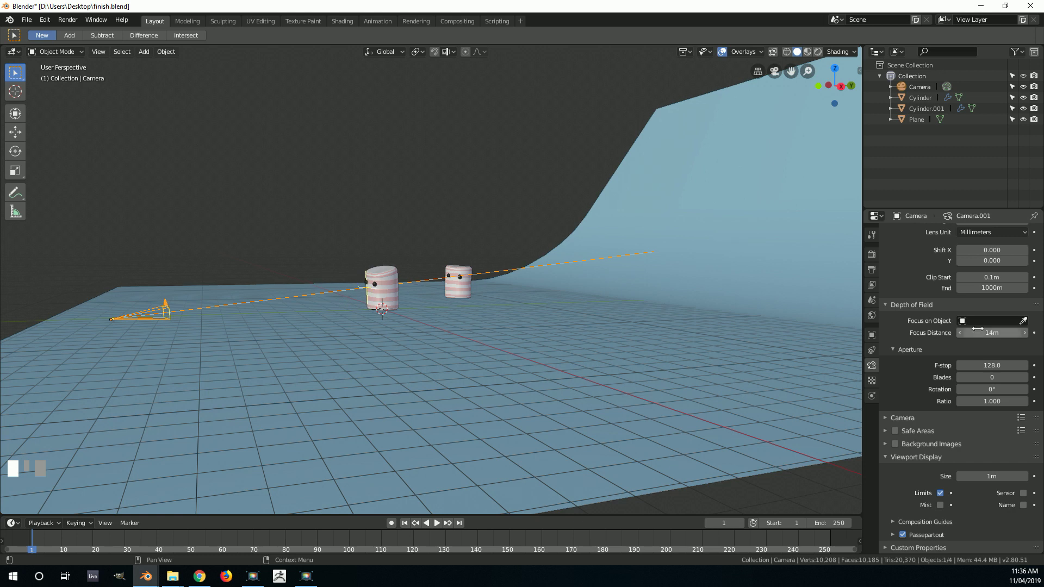
scroll(321, 272, up, 5)
shift+middle_drag(321, 272, 529, 258)
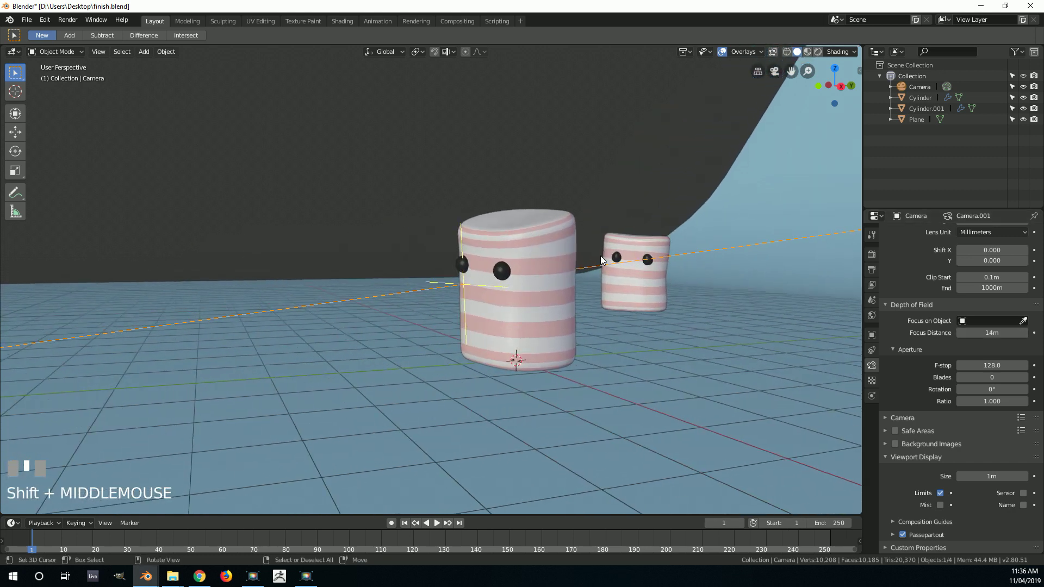
drag(992, 333, 992, 333)
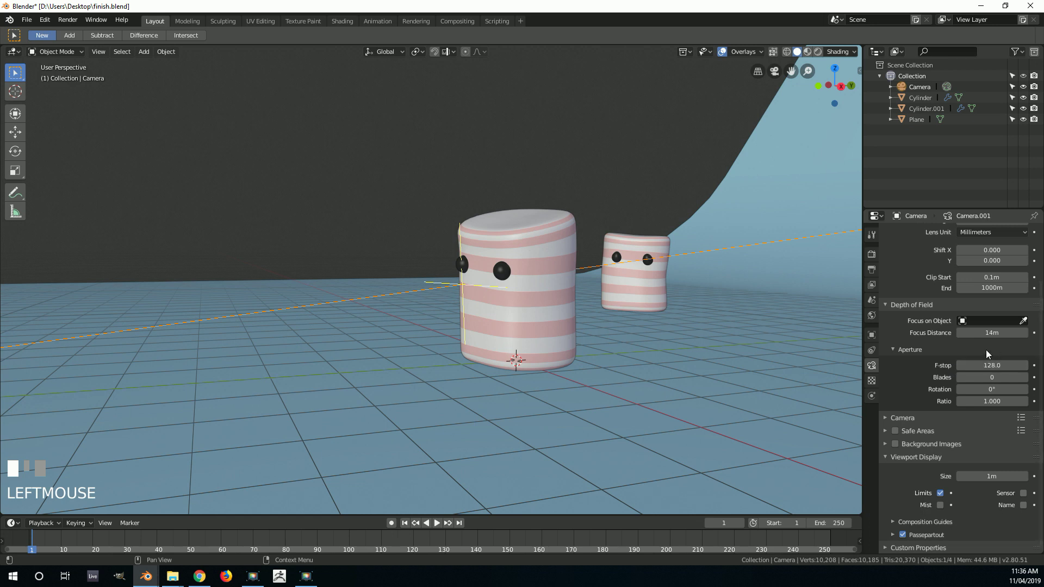
Set the camera's aperture F-stop to 0.8 and look through the camera
drag(1003, 365, 957, 365)
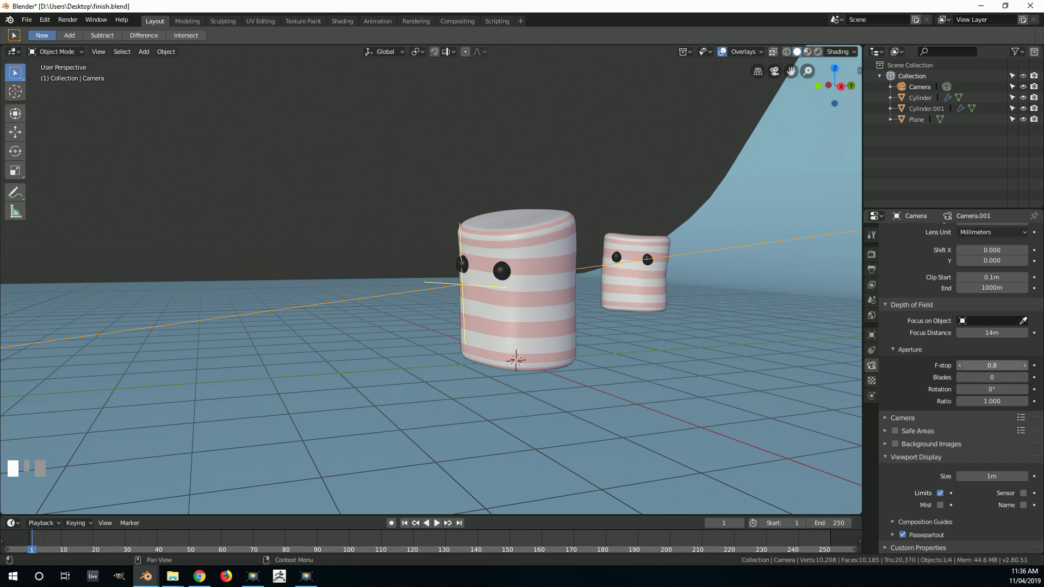
scroll(602, 275, down, 1)
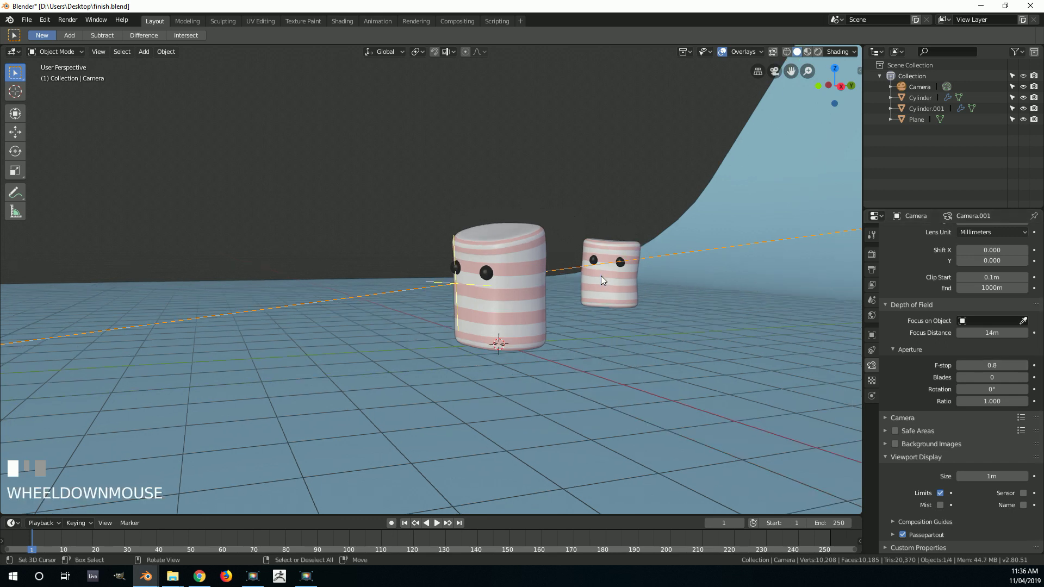
key(KP_0)
scroll(373, 207, up, 4)
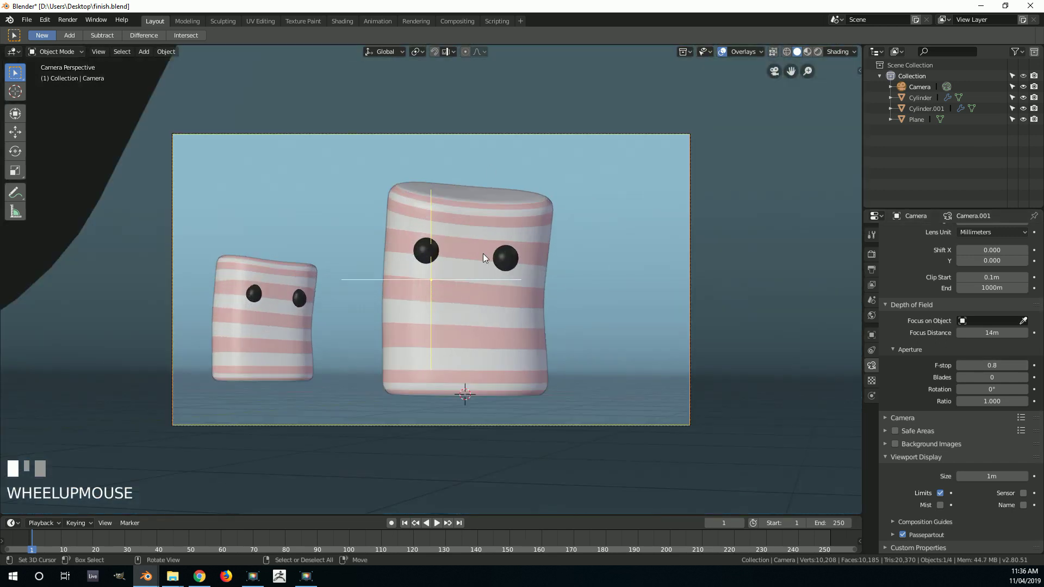
scroll(483, 256, up, 1)
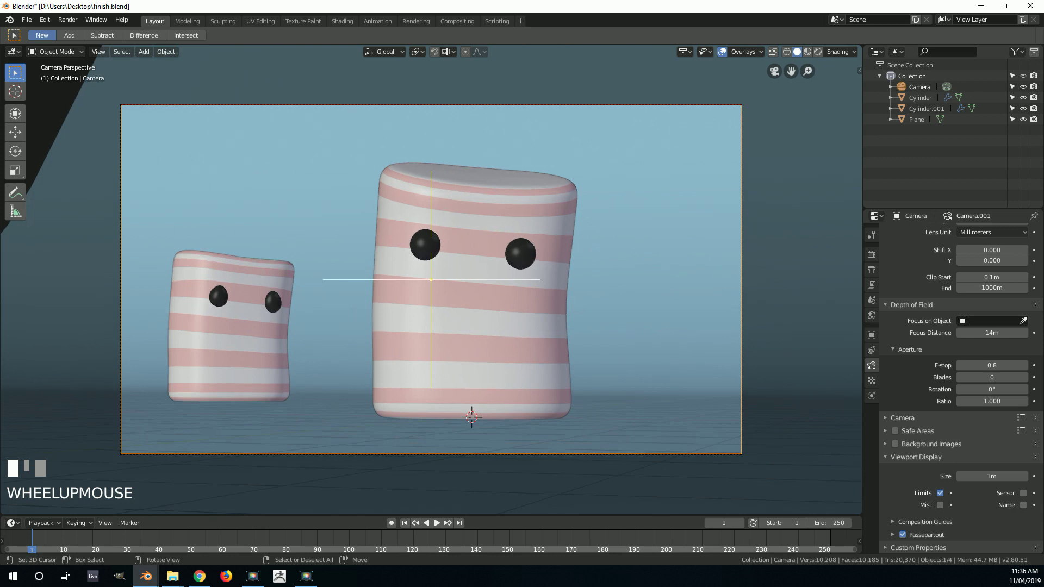
Enable Ambient Occlusion, Depth of Field, Subsurface Scattering and Screen Space Reflections in the Eevee render settings
click(872, 254)
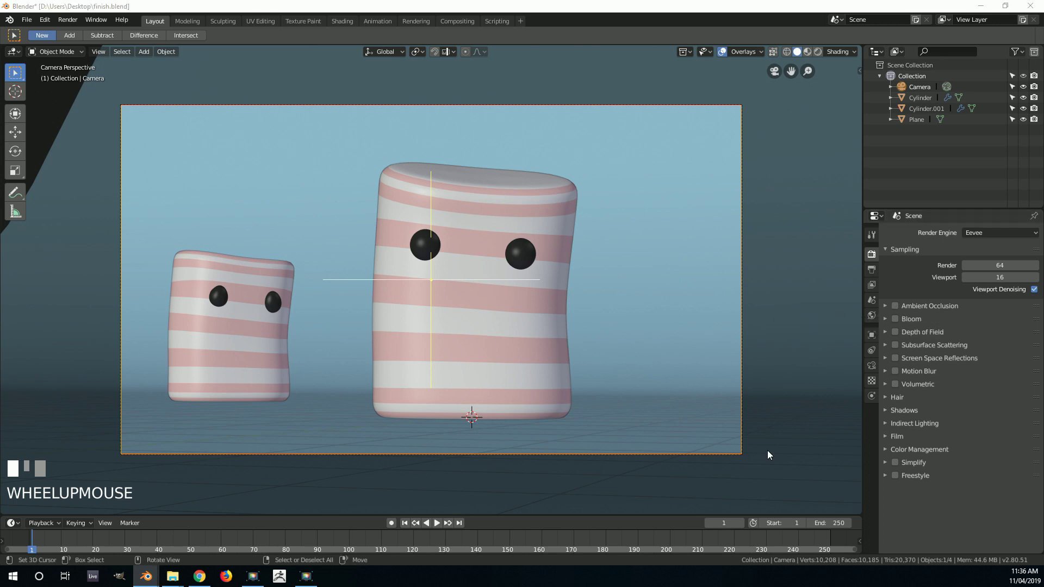
click(895, 306)
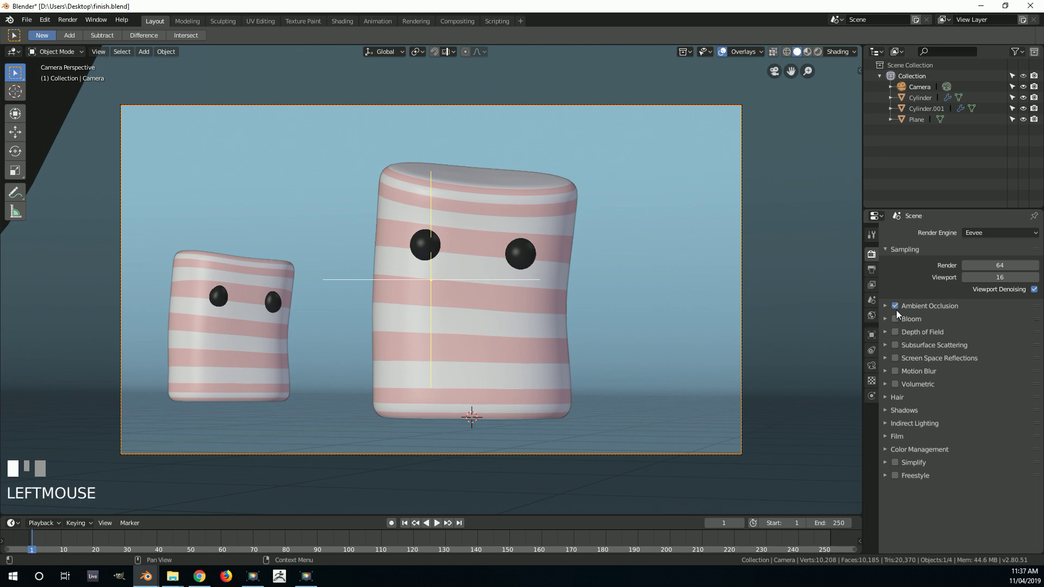
click(896, 358)
click(887, 332)
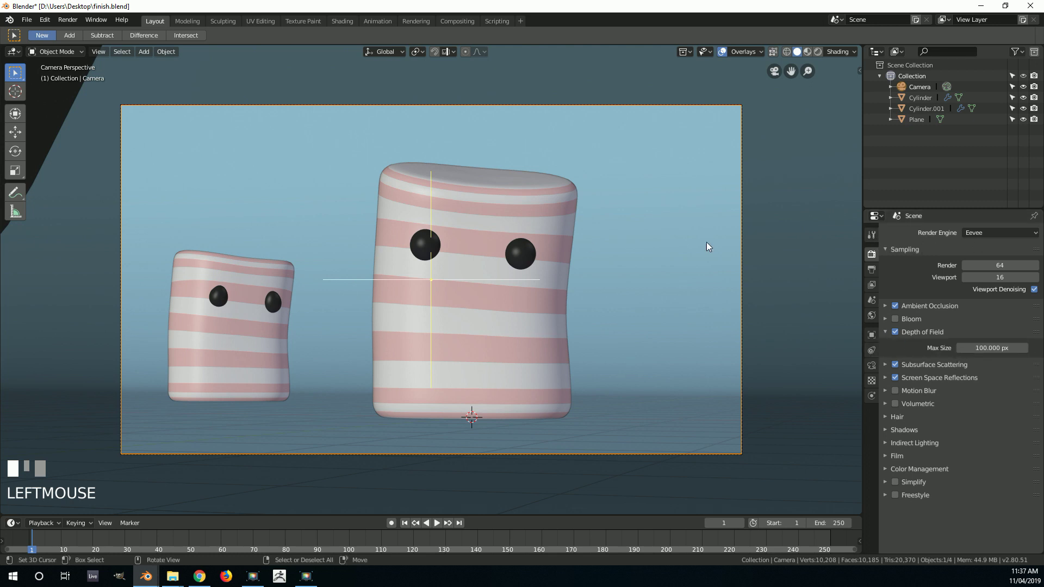
Preview the camera view in Rendered shading, then return to Solid shading in a perspective view of the scene
scroll(601, 223, up, 5)
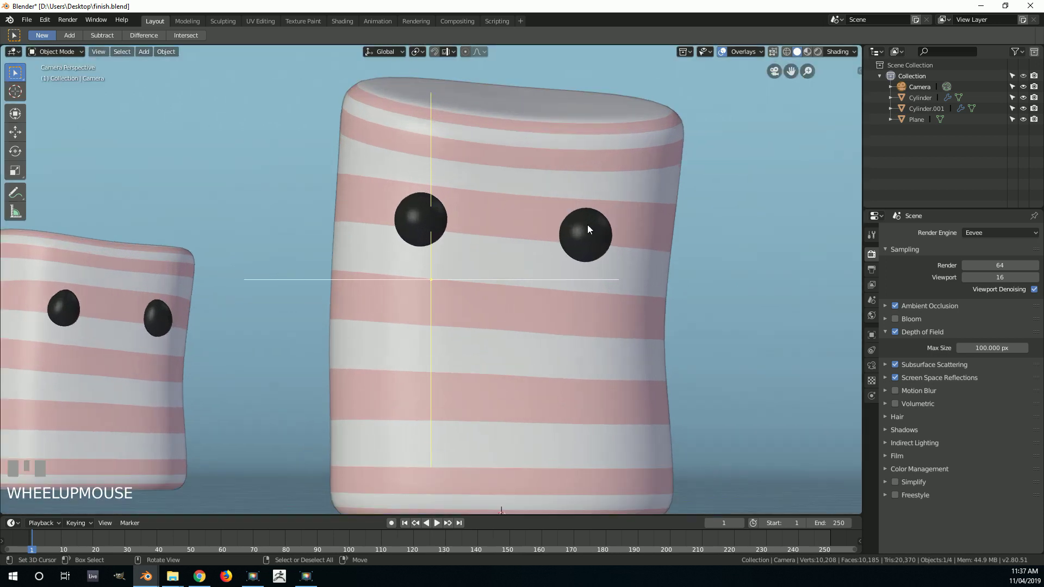
key(z)
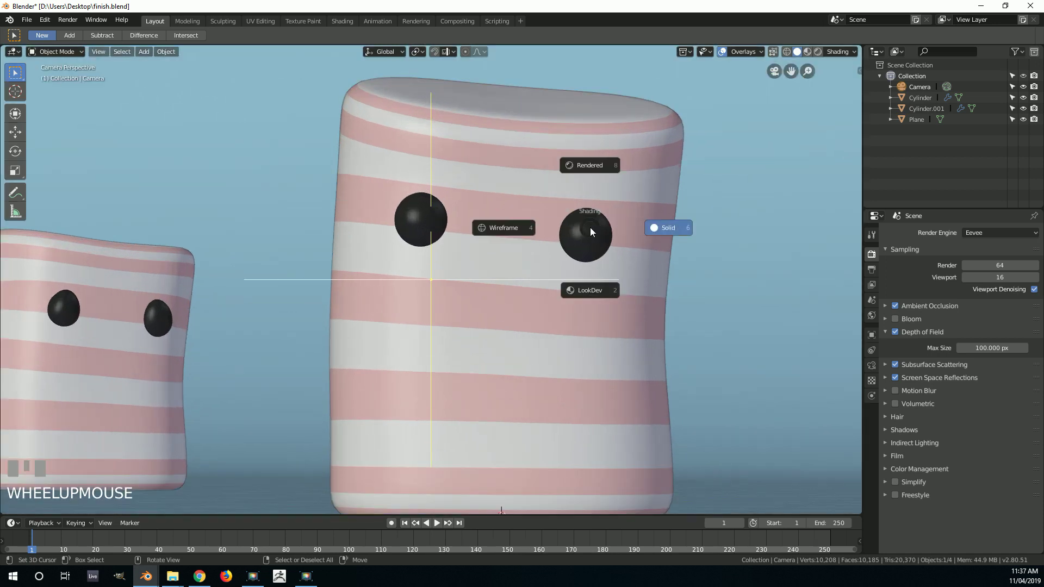
click(593, 167)
scroll(544, 255, down, 4)
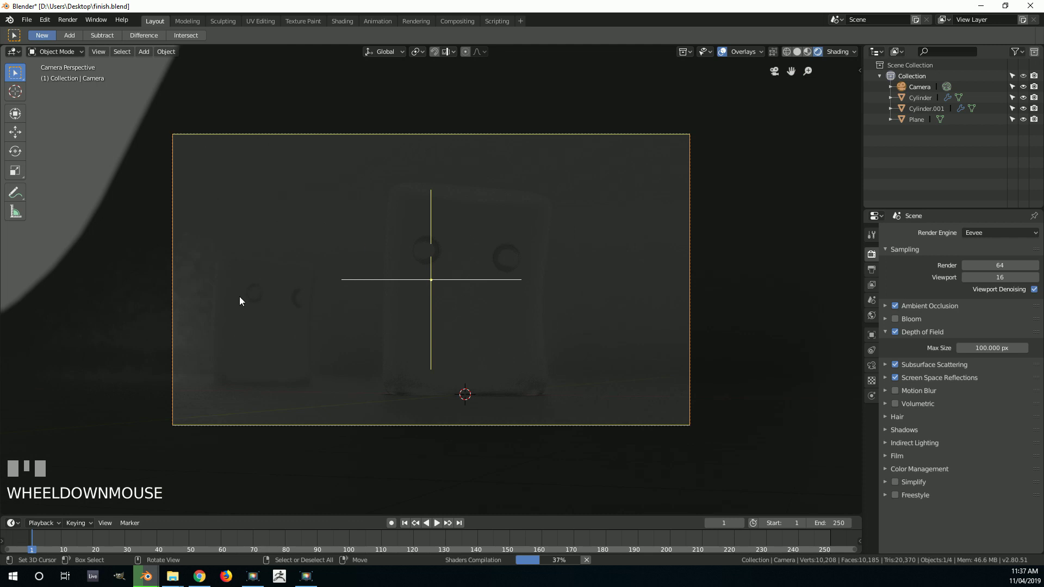
scroll(240, 301, up, 2)
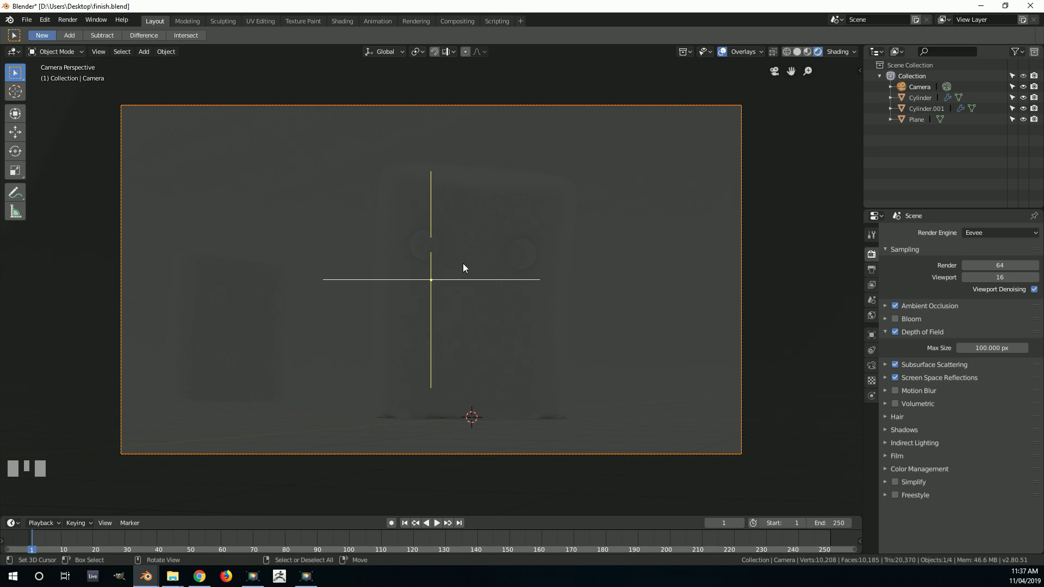
middle_drag(424, 309, 456, 292)
scroll(462, 274, down, 3)
middle_drag(471, 258, 417, 294)
key(z)
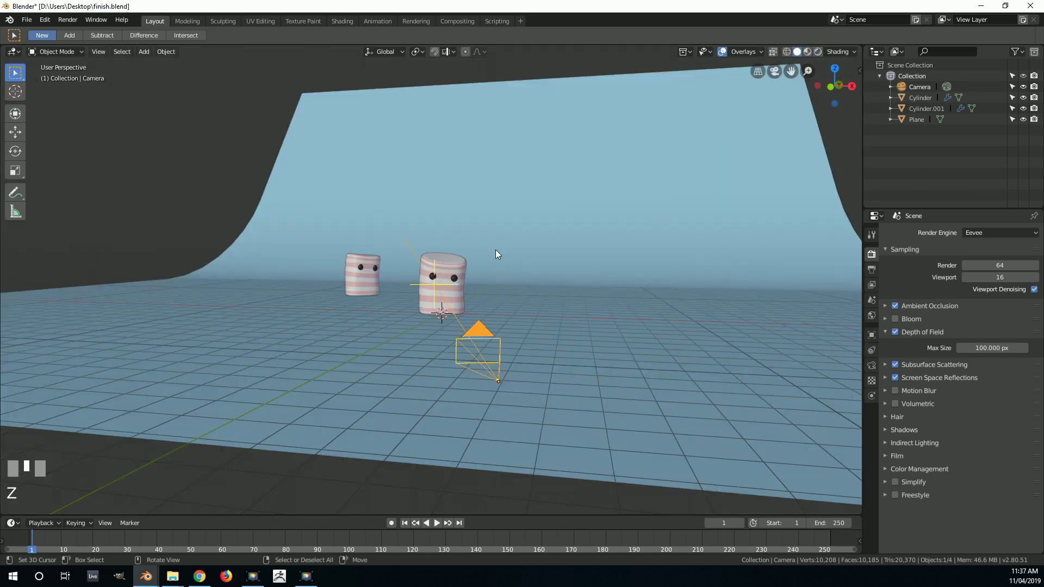
Add a Sun light in front view and move it high up, beyond the camera on the positive X side
mouse_move(461, 253)
middle_down()
mouse_move(474, 272)
mouse_move(466, 269)
middle_up()
key(KP_1)
scroll(466, 273, up, 2)
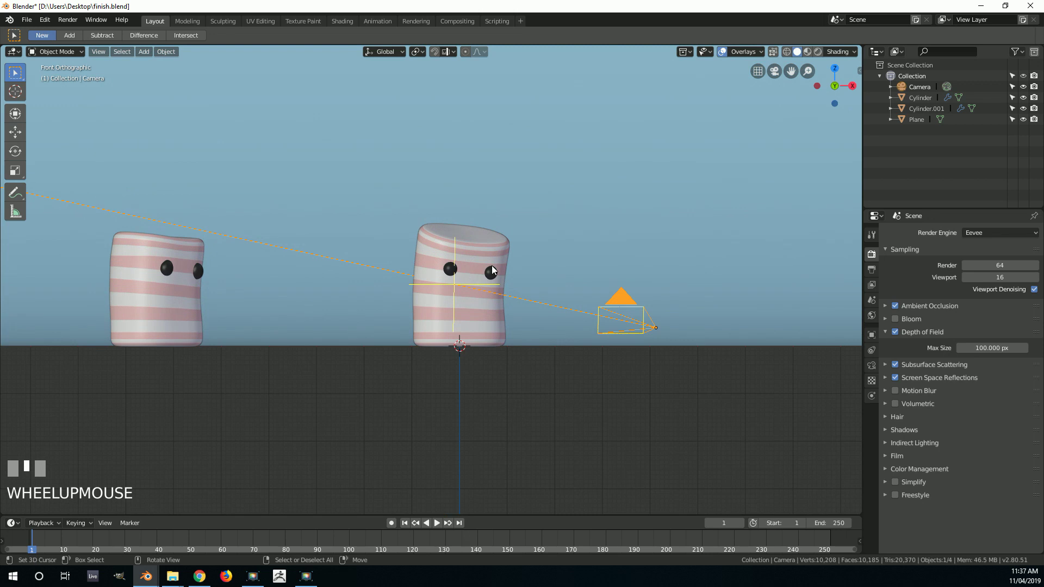
key(shift+a)
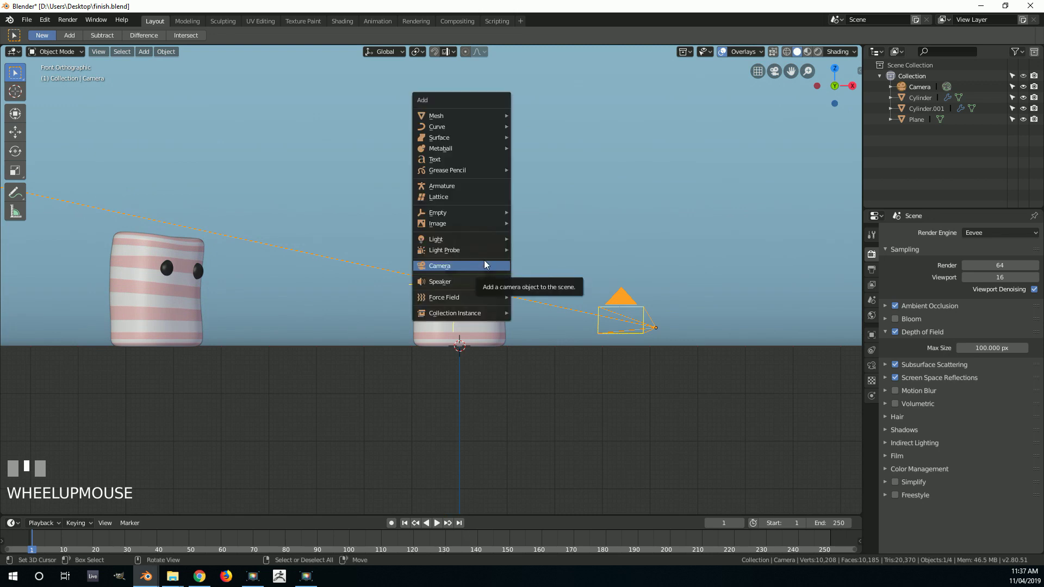
mouse_move(475, 250)
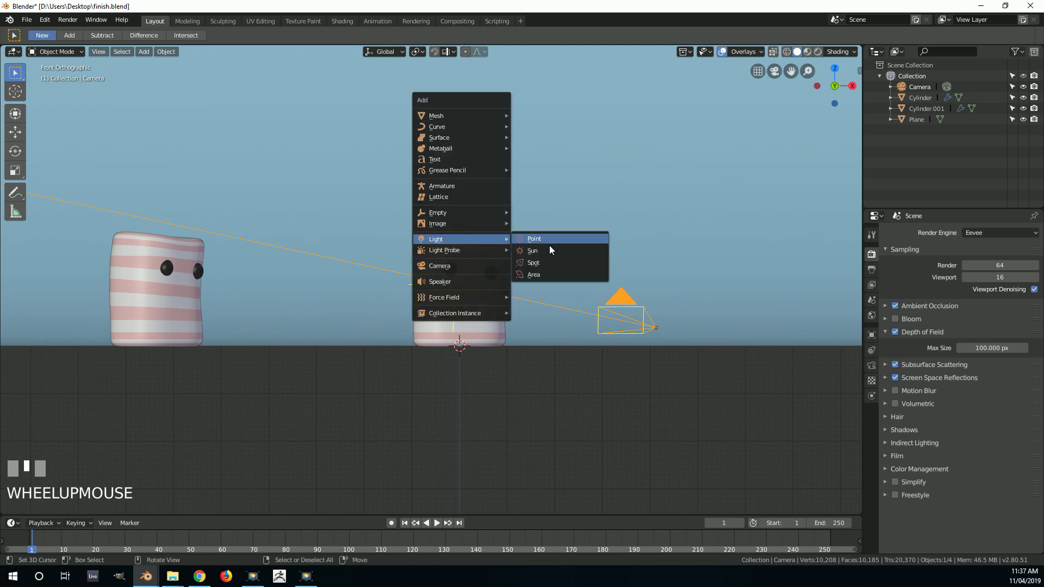
click(551, 250)
scroll(541, 247, down, 2)
key(g)
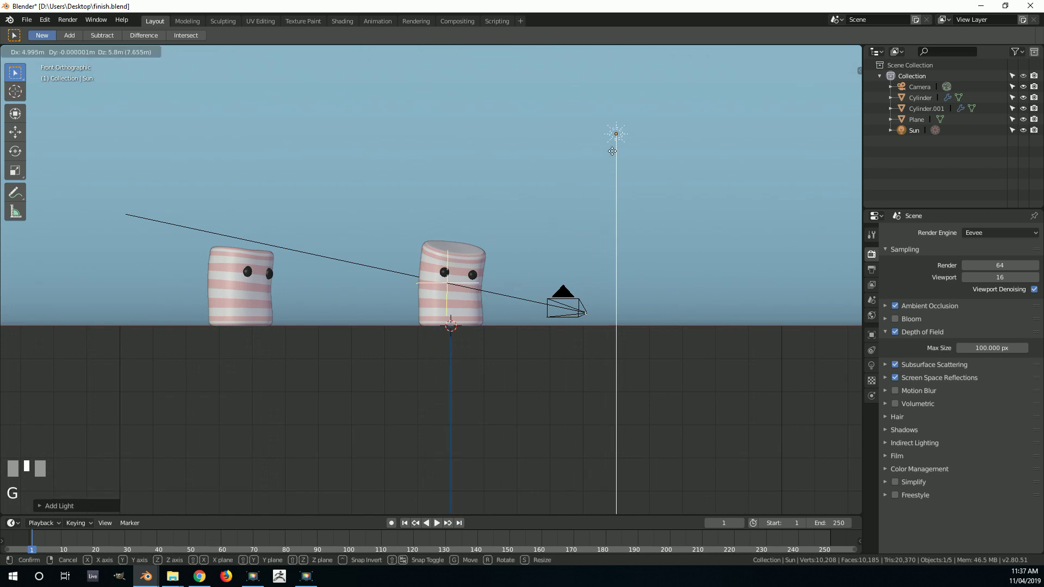
click(713, 106)
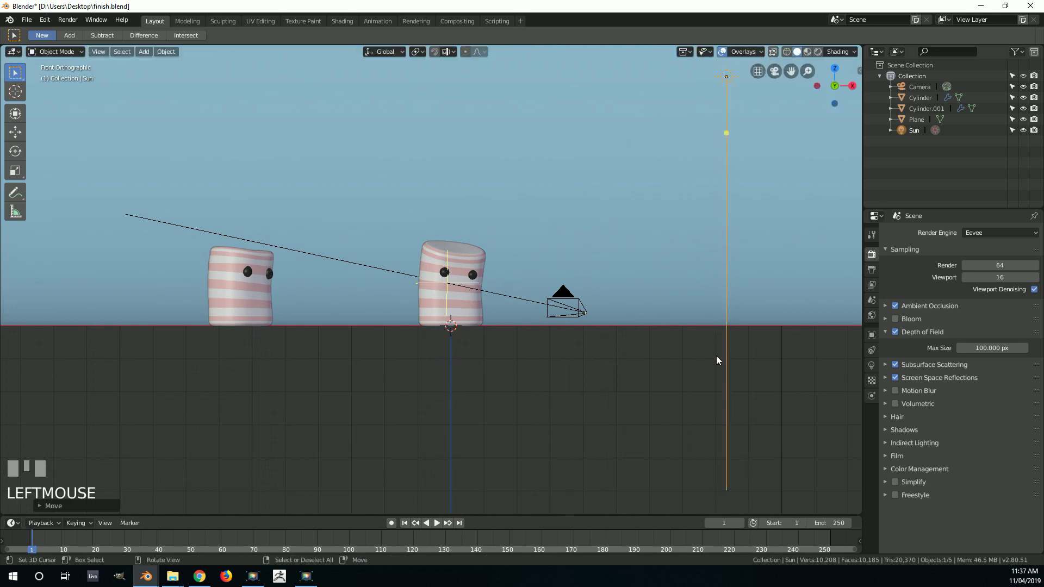
Rotate the sun in front view to shine diagonally down toward the marshmallows and adjust its position slightly
scroll(720, 376, down, 2)
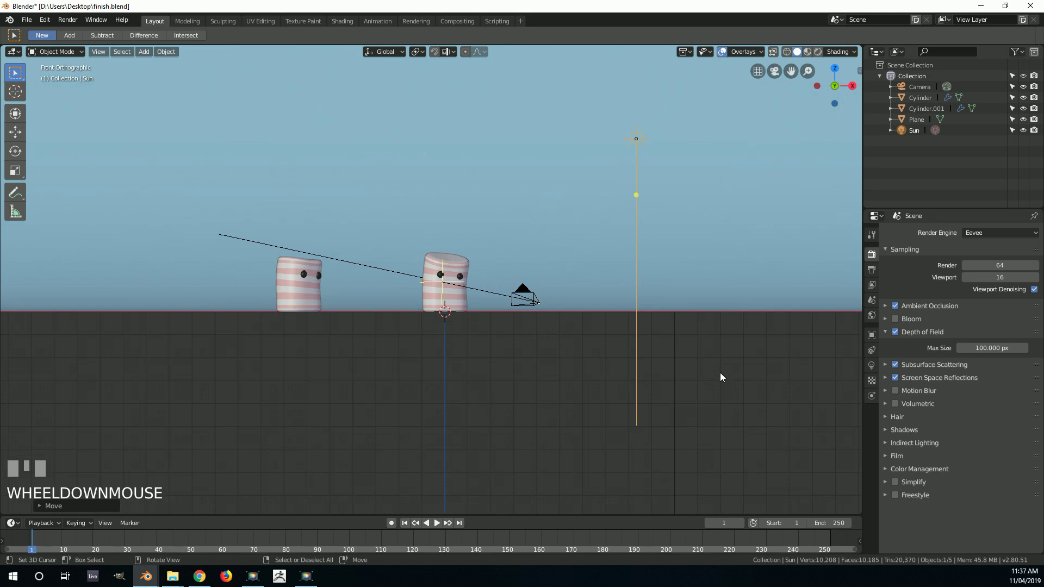
scroll(721, 376, up, 2)
key(r)
click(354, 240)
key(g)
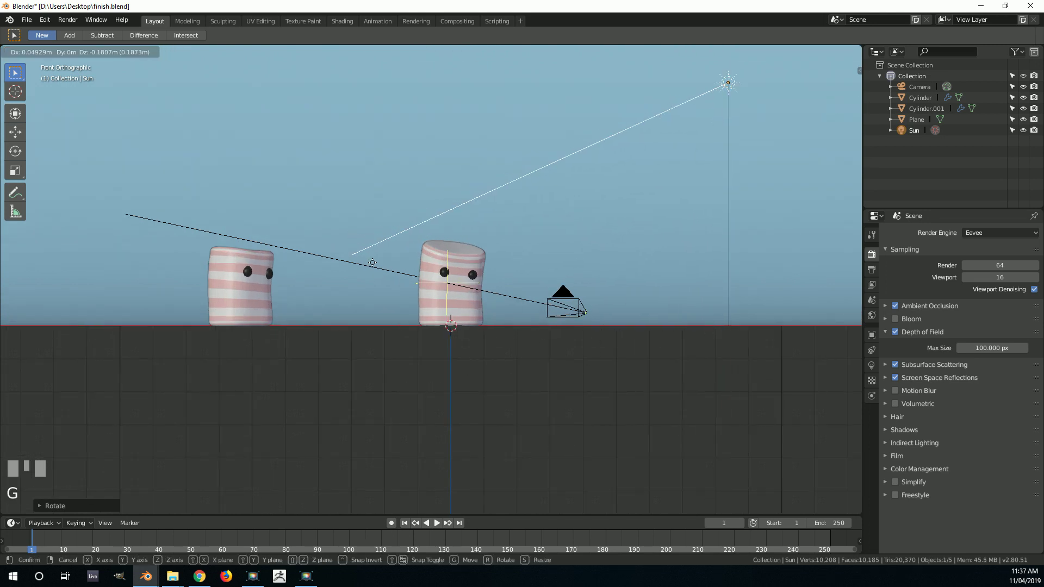
click(380, 301)
Rotate the sun about 15° in top view and move it toward the front so it aims at the foreground marshmallow
key(KP_7)
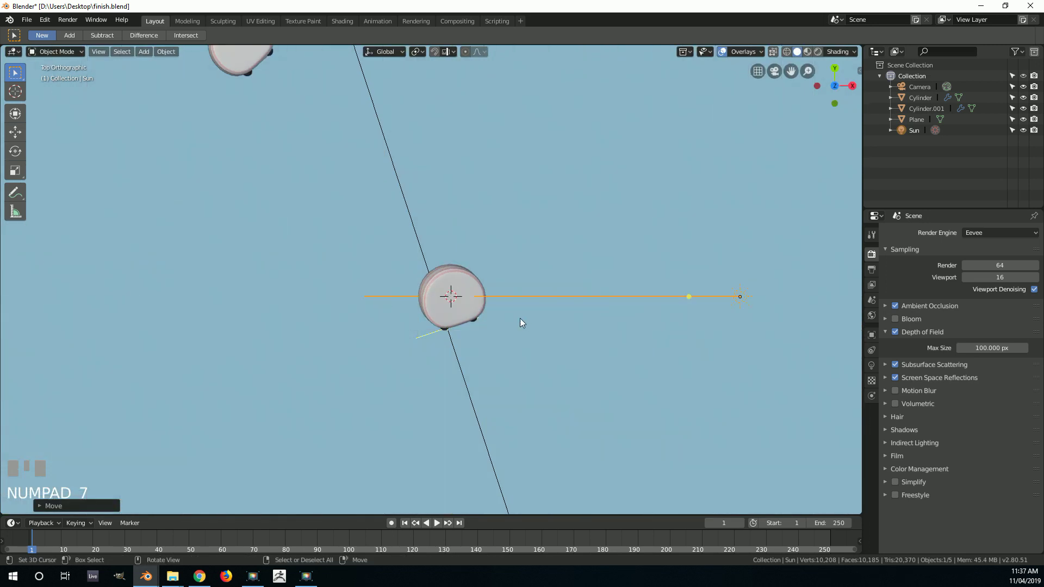
scroll(524, 318, down, 4)
scroll(598, 291, up, 2)
key(r)
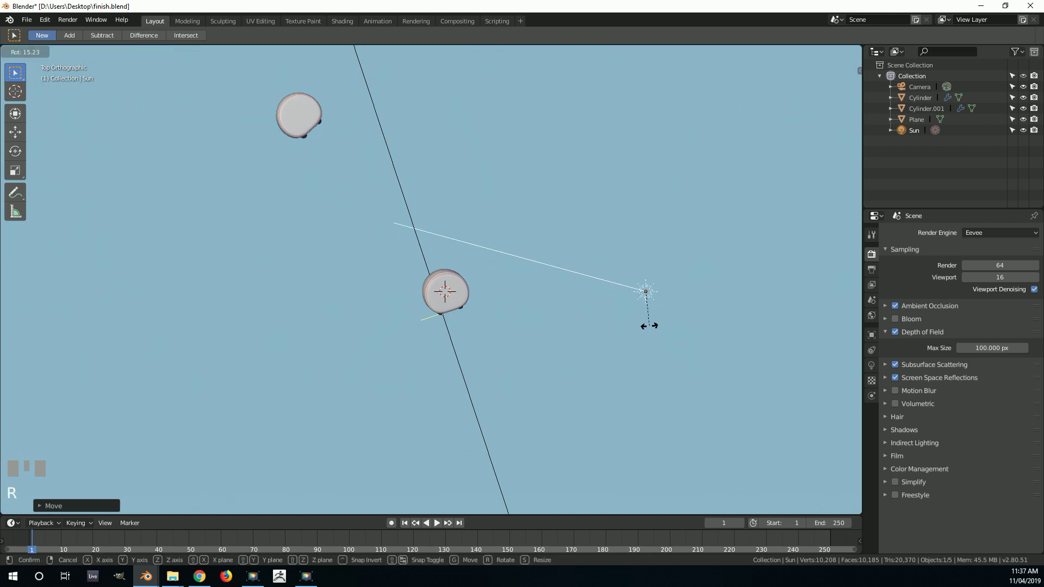
click(648, 325)
key(g)
click(666, 376)
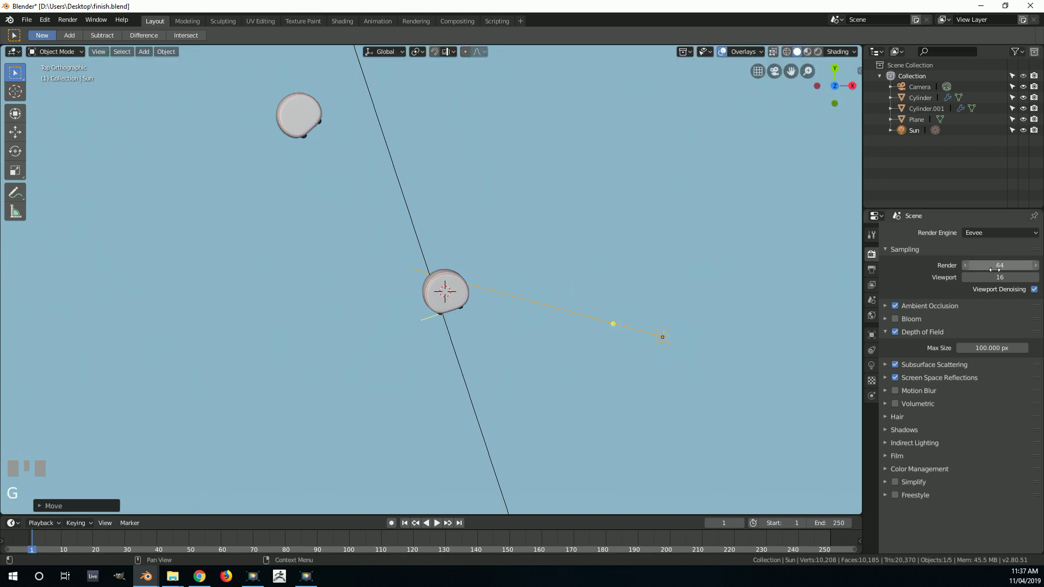
Set the sun's strength to 5 and preview the scene through the camera in Rendered shading
click(871, 366)
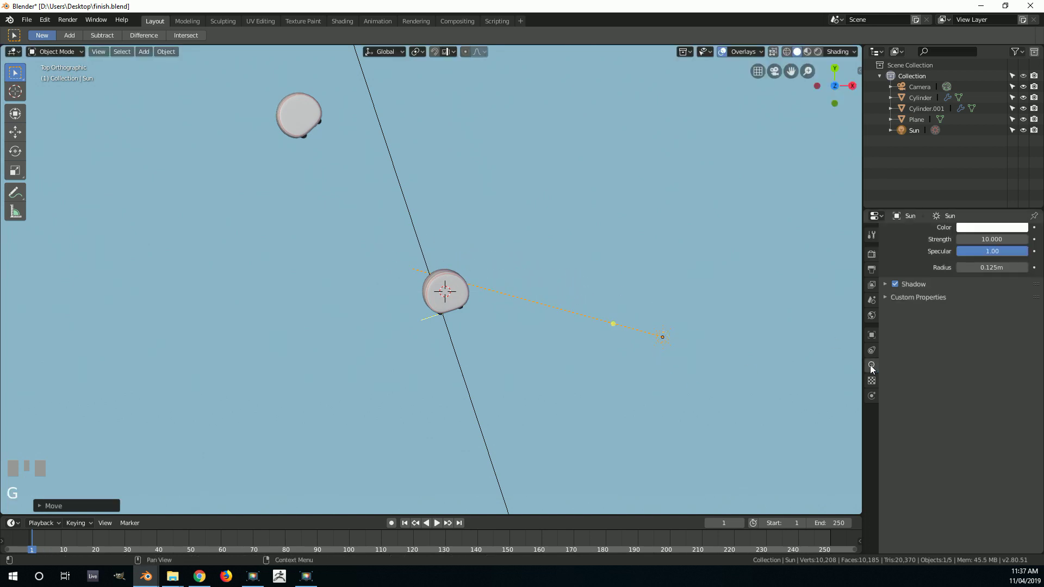
click(987, 304)
text(5)
key(Return)
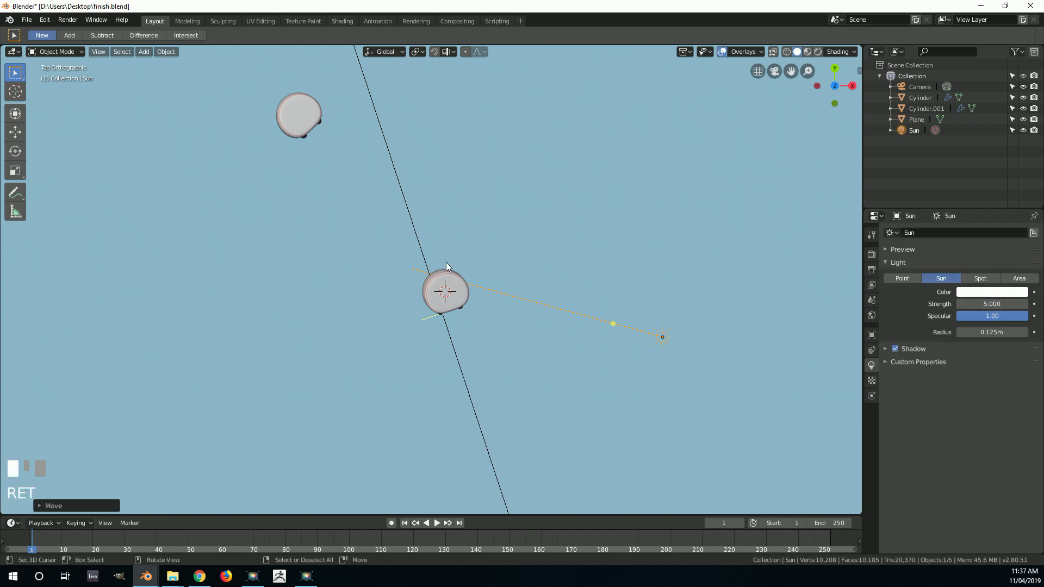
scroll(446, 262, down, 1)
key(KP_0)
key(z)
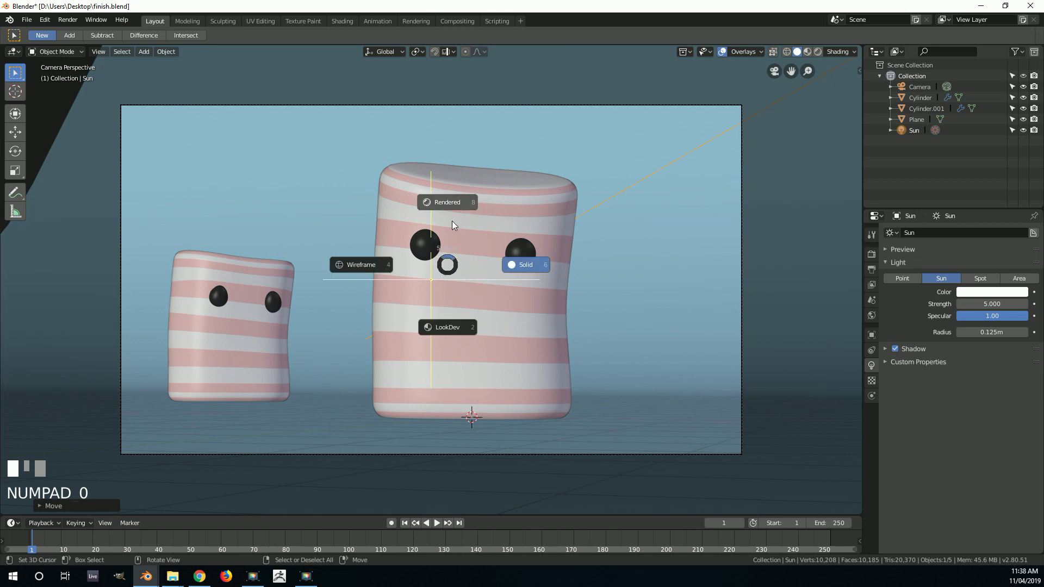
click(451, 203)
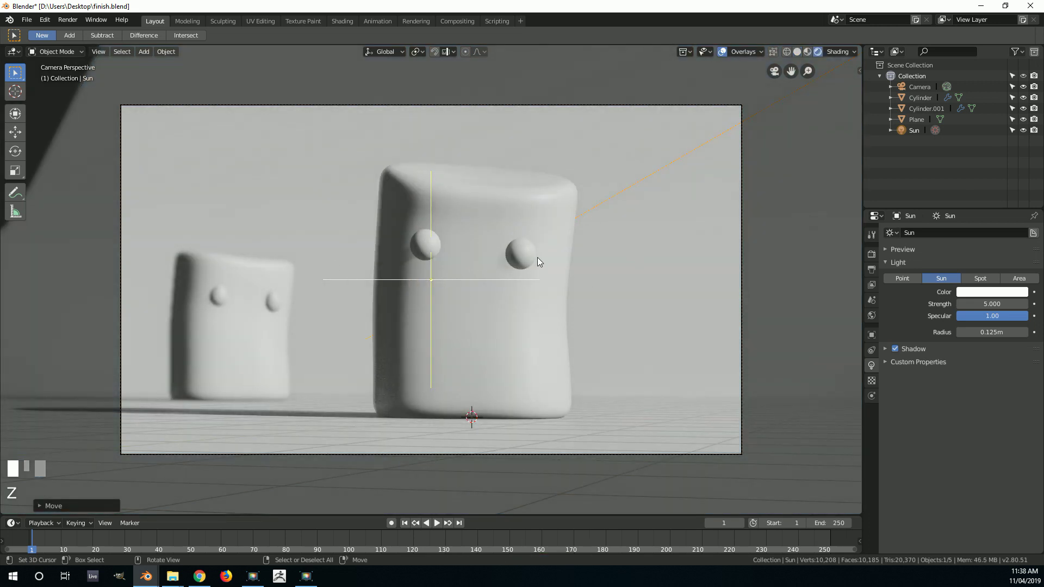
Set the sun's strength to 7
click(982, 304)
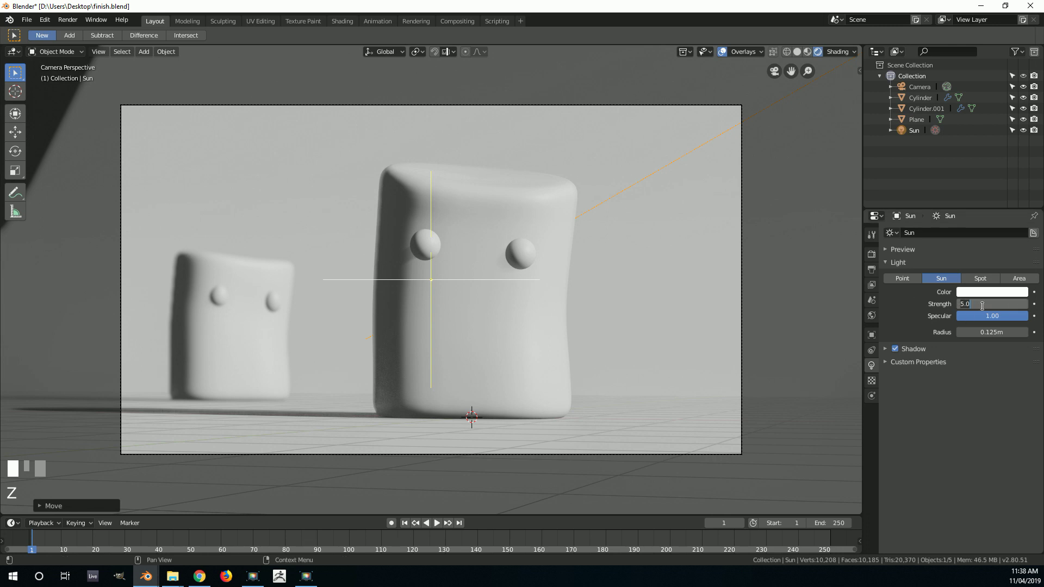
text(7)
key(Return)
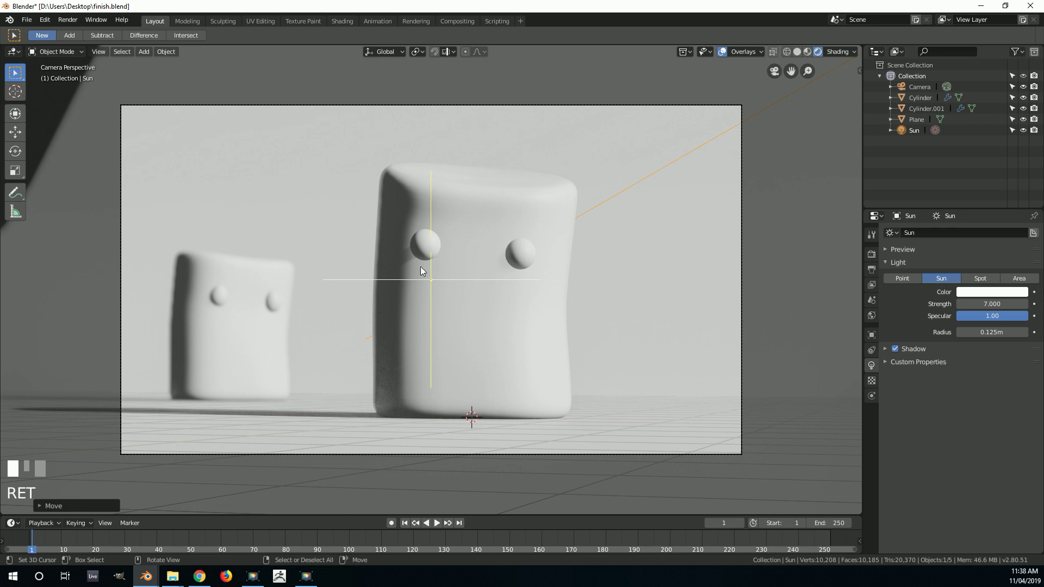
Select the foreground marshmallow and bring up its material nodes in the Shading workspace with the scene framed through the camera
right_click(503, 192)
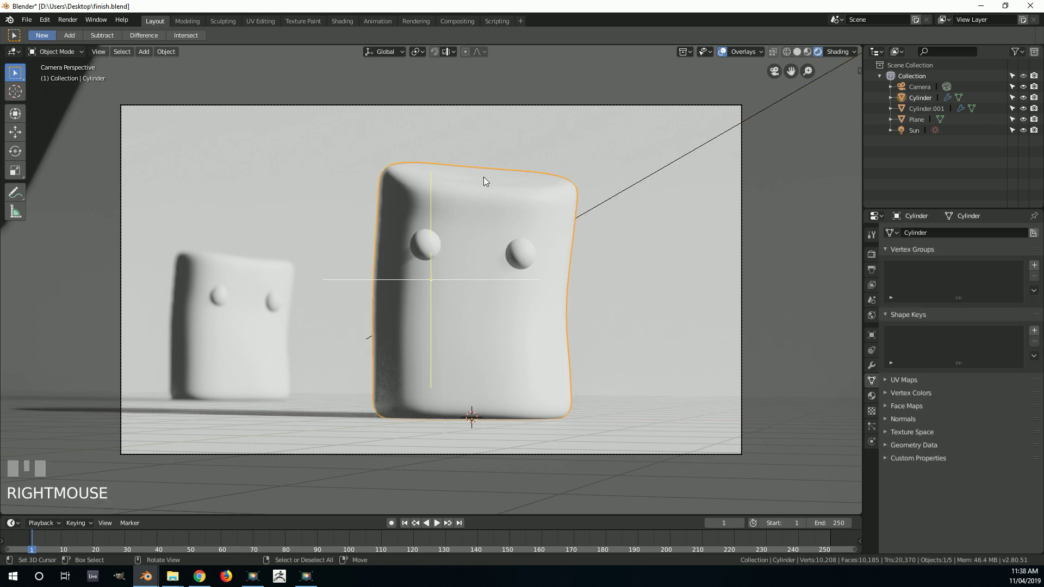
click(347, 23)
scroll(544, 230, up, 2)
key(KP_0)
scroll(543, 229, up, 2)
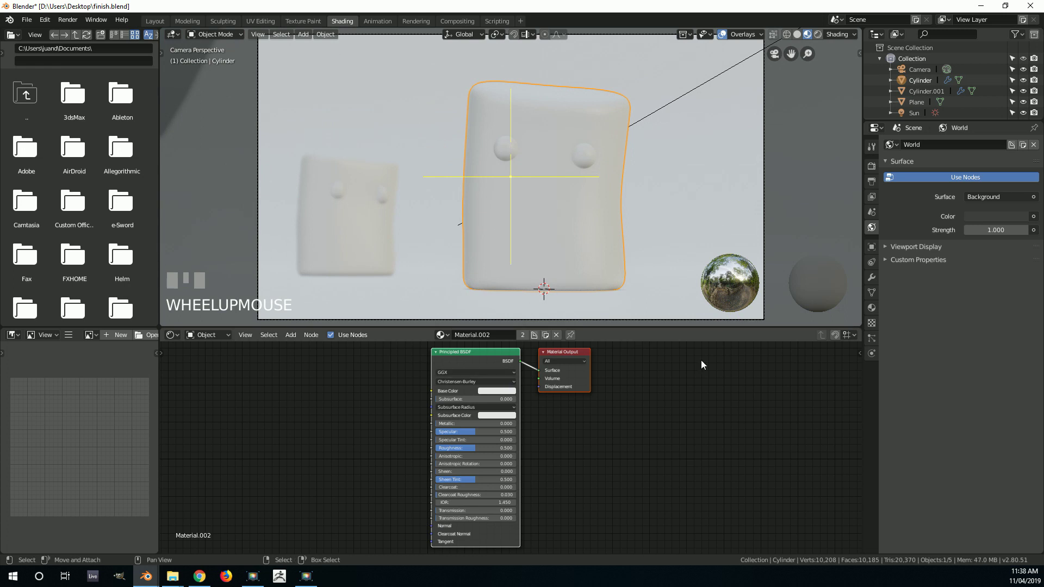
Set the base color of the marshmallow's Material.001 to light pink for the stripes
click(871, 308)
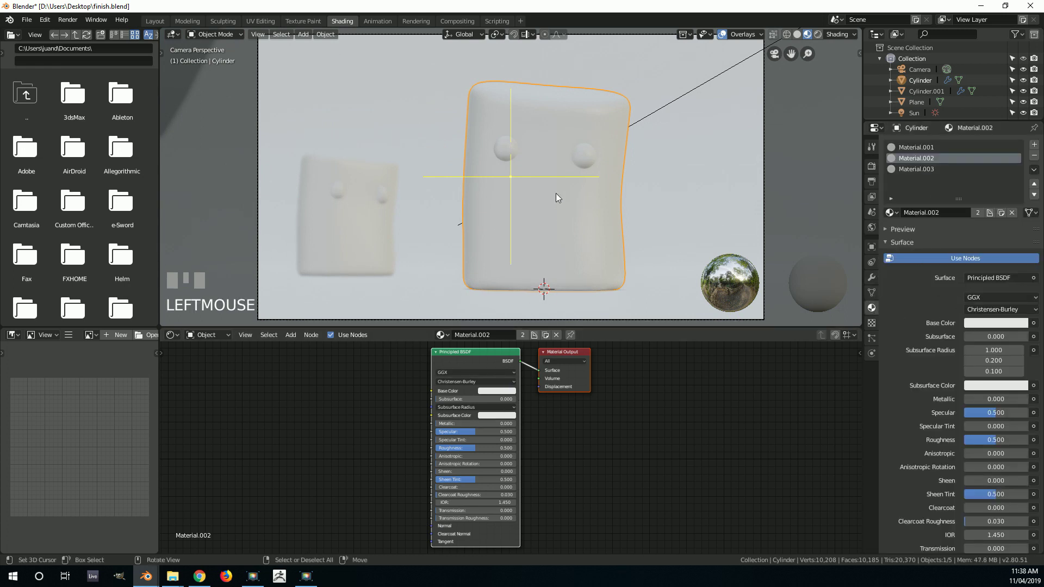
click(917, 147)
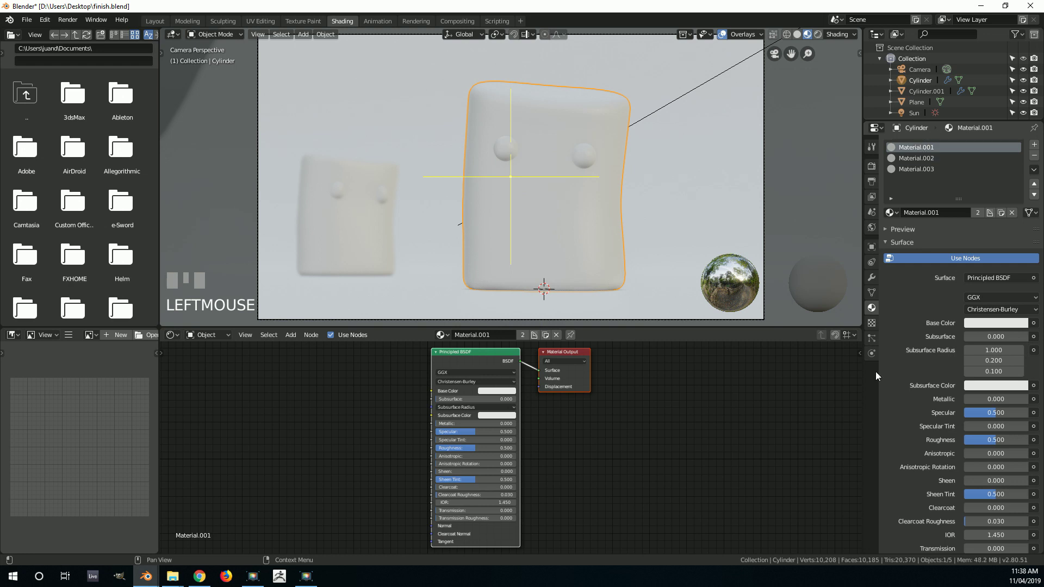
scroll(512, 397, up, 2)
click(494, 371)
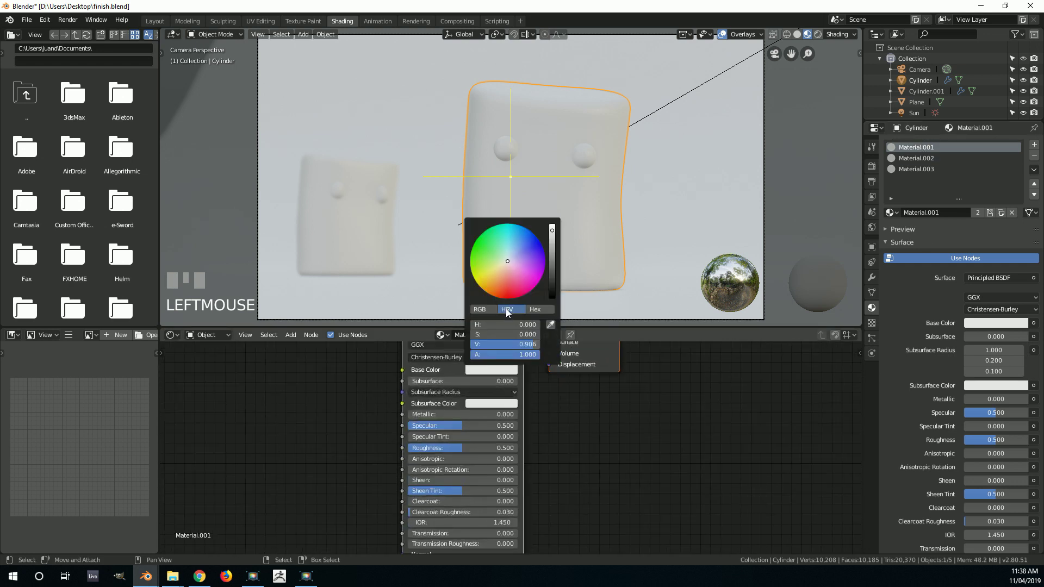
click(508, 266)
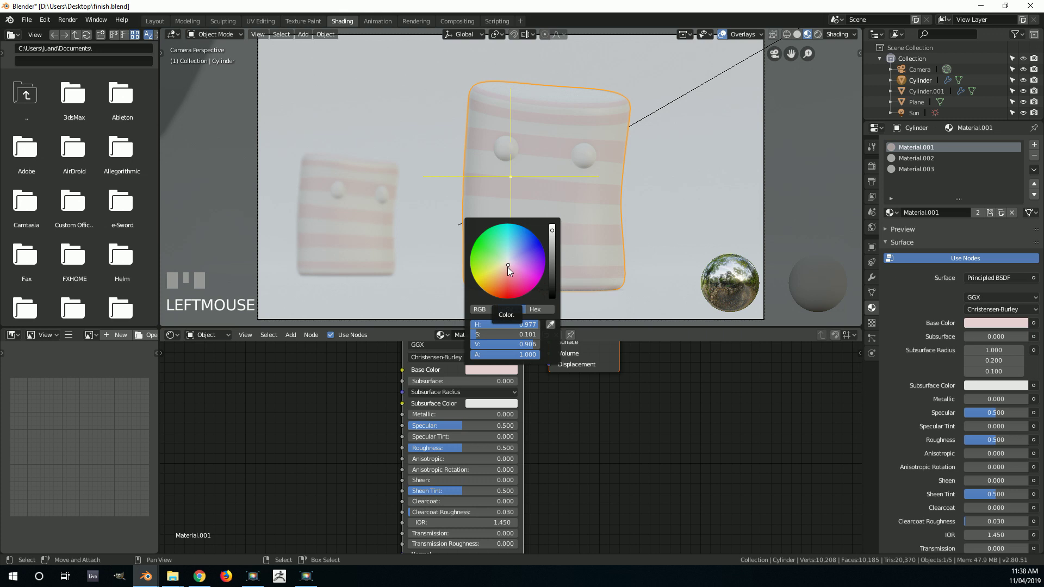
scroll(610, 125, up, 1)
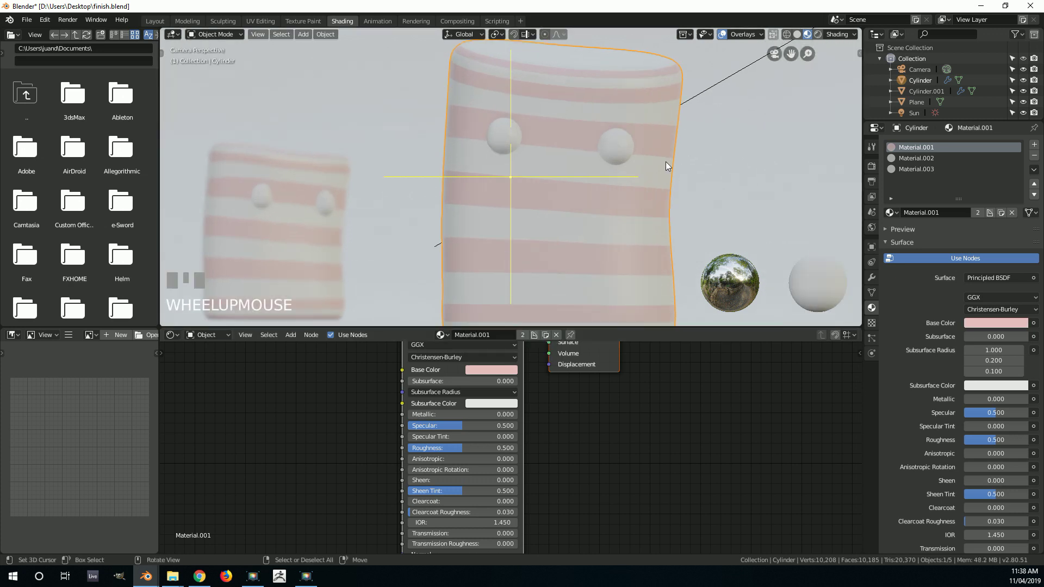
Tint the base color of Material.002 to a very pale warm pink for the marshmallow's body
click(917, 158)
click(501, 370)
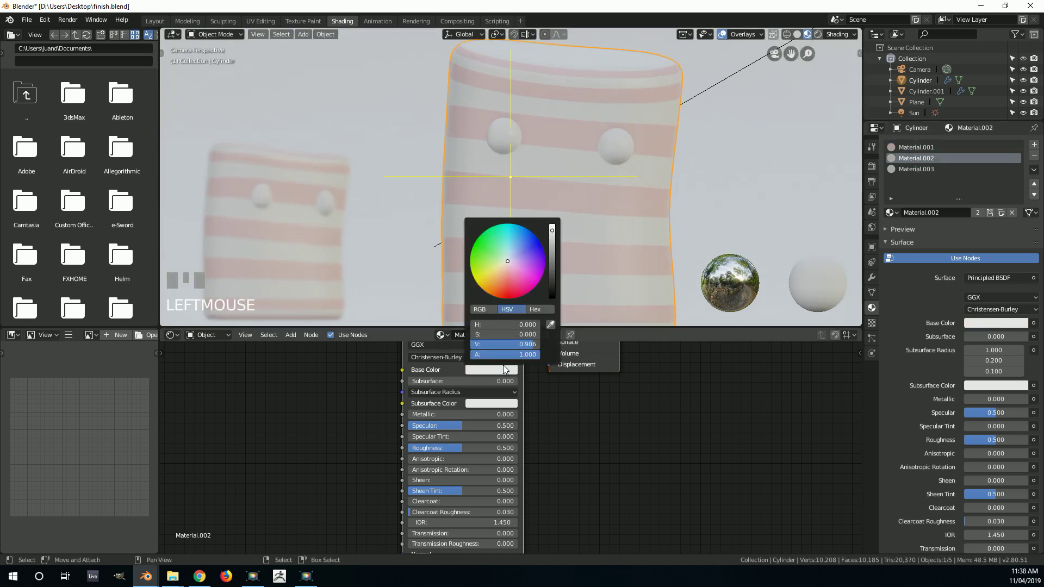
drag(509, 270, 507, 265)
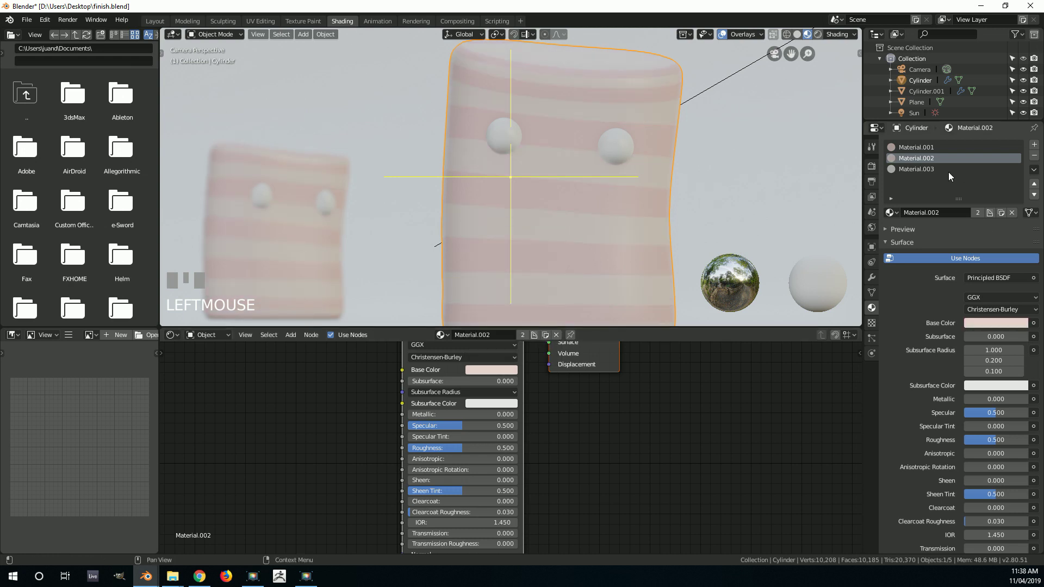
Set the base color of the eyes' Material.003 to black
click(929, 169)
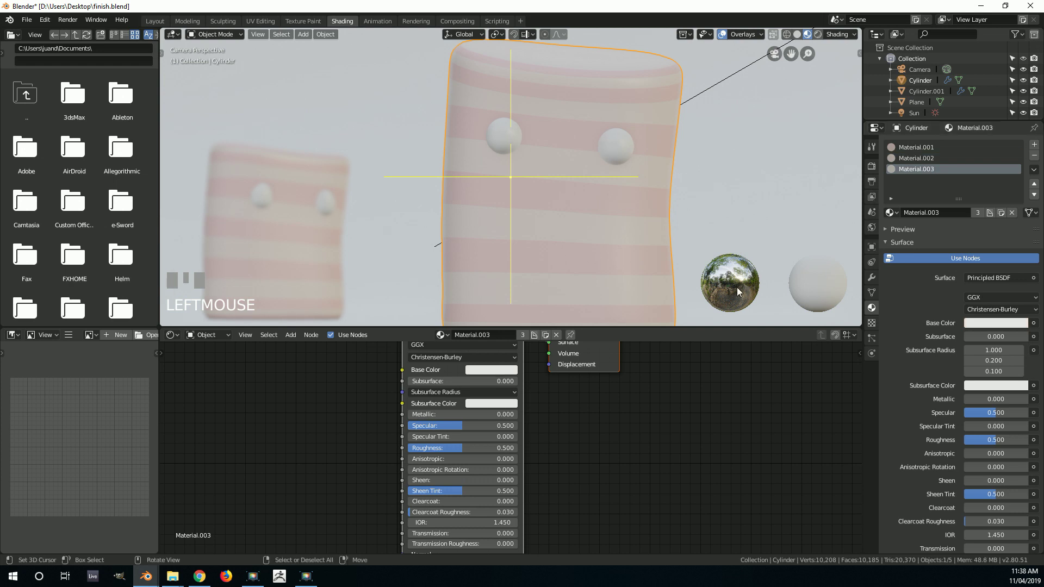
click(486, 370)
drag(552, 285, 553, 297)
middle_drag(661, 443, 657, 448)
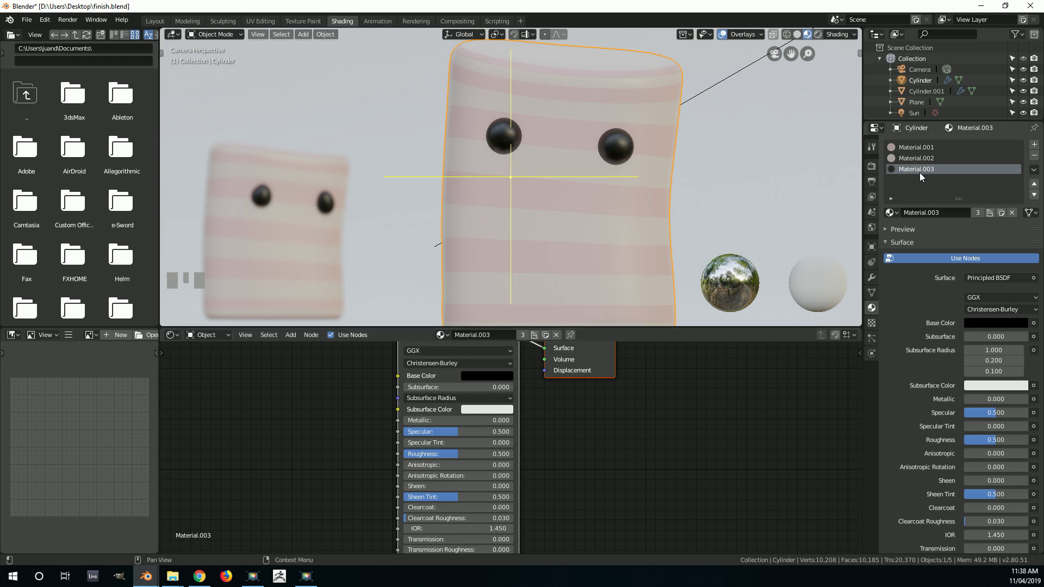
Rename the black material as eye and set its roughness to 0
click(920, 212)
text(eye)
key(Return)
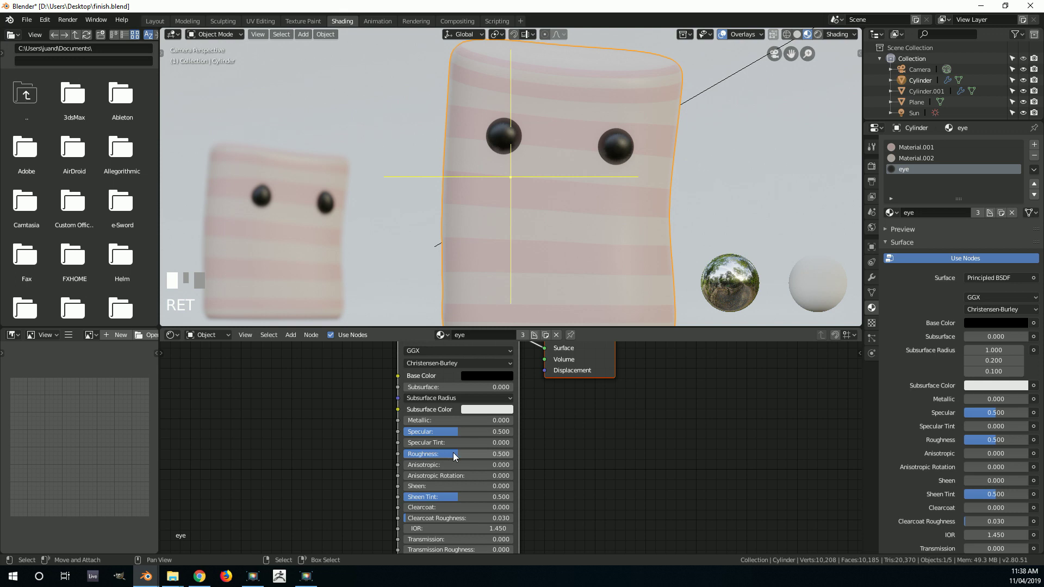
drag(440, 449, 403, 453)
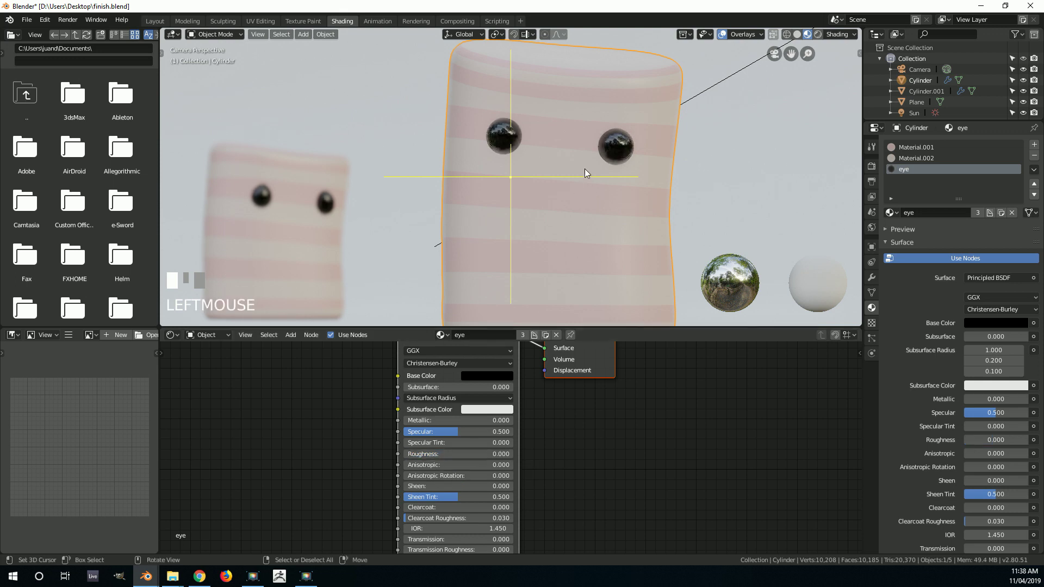
scroll(630, 166, up, 1)
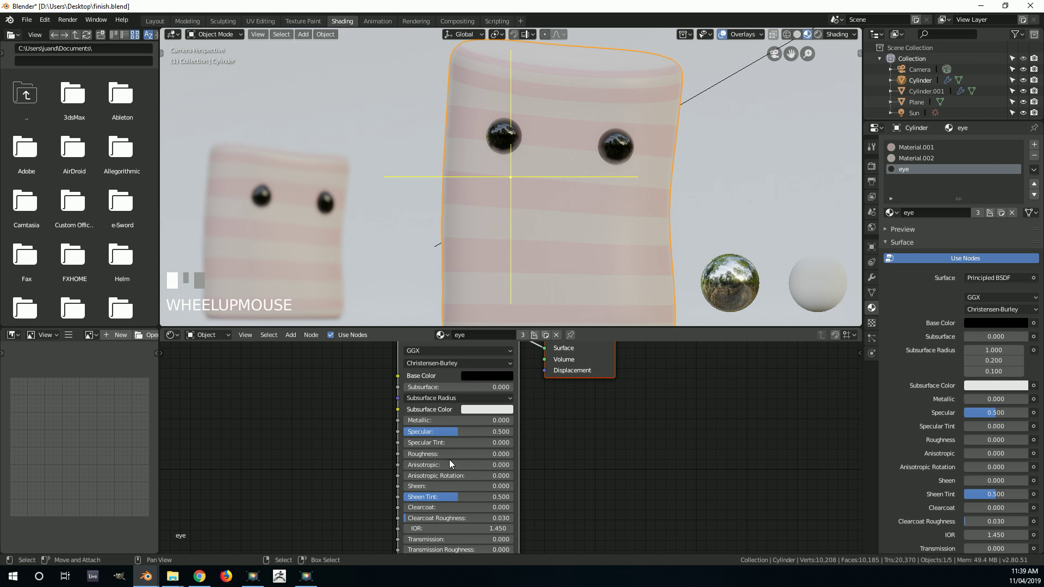
right_click(582, 64)
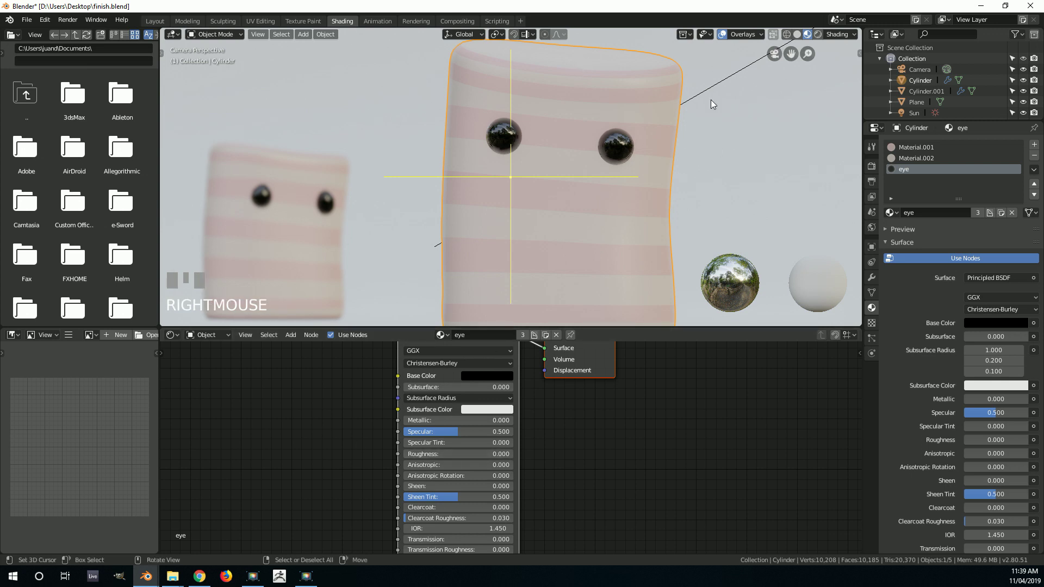
click(918, 147)
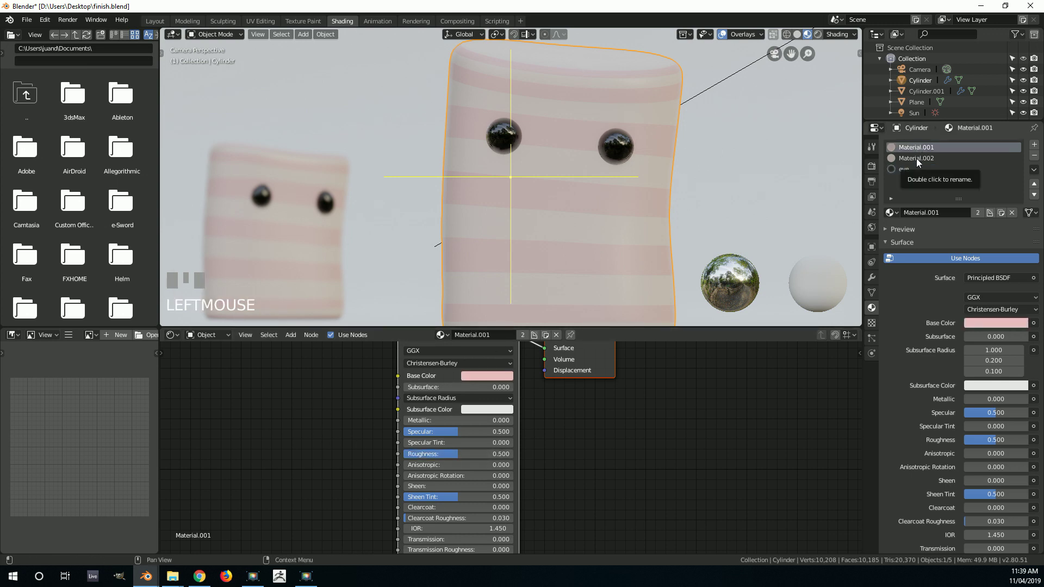
click(916, 159)
scroll(602, 195, down, 2)
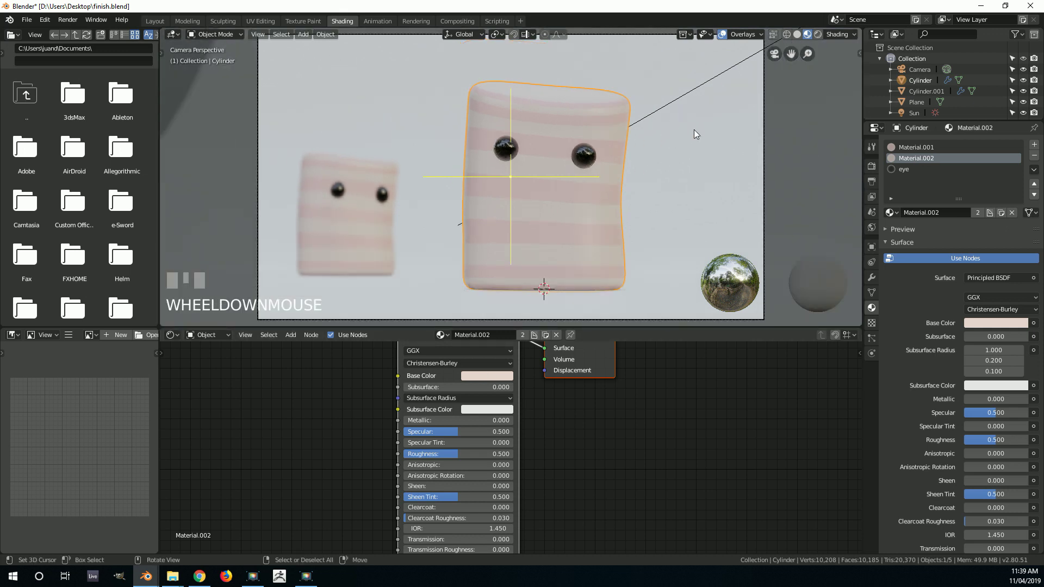
Set the backdrop plane's base color to light blue with hue 0.543, saturation 0.430 and value 0.906
right_click(677, 133)
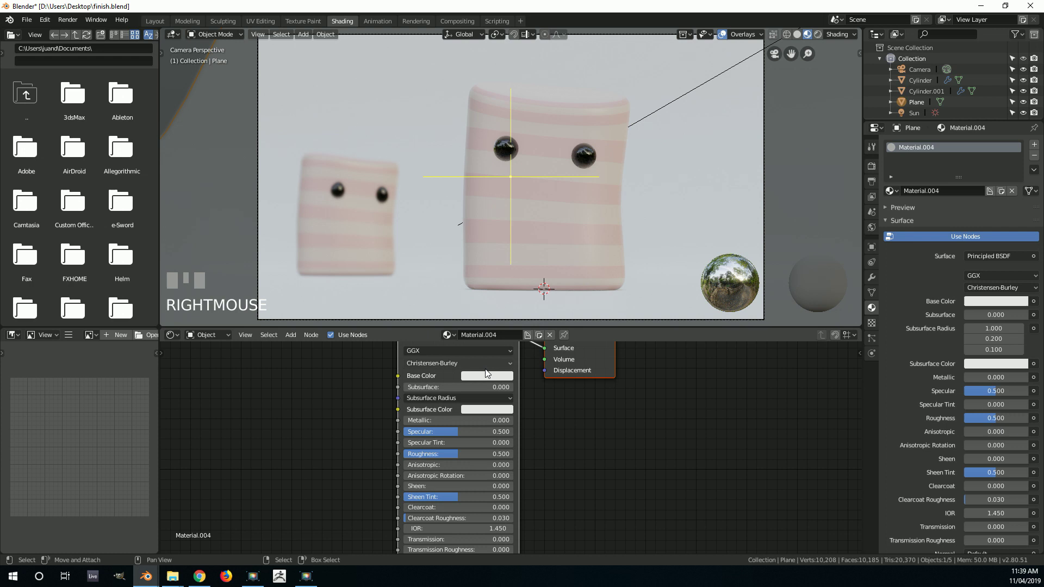
scroll(646, 156, down, 4)
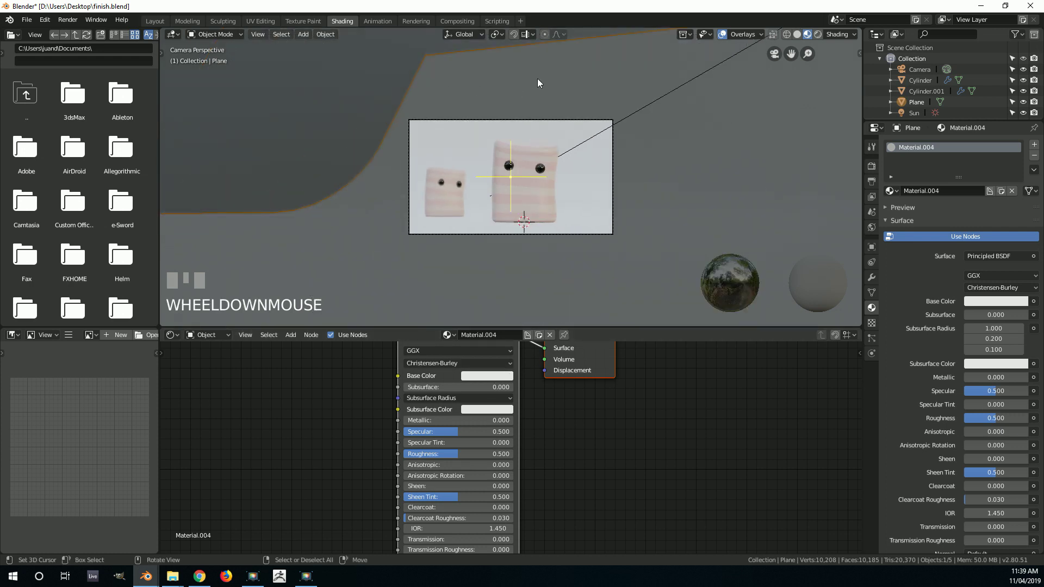
scroll(547, 188, up, 5)
click(481, 376)
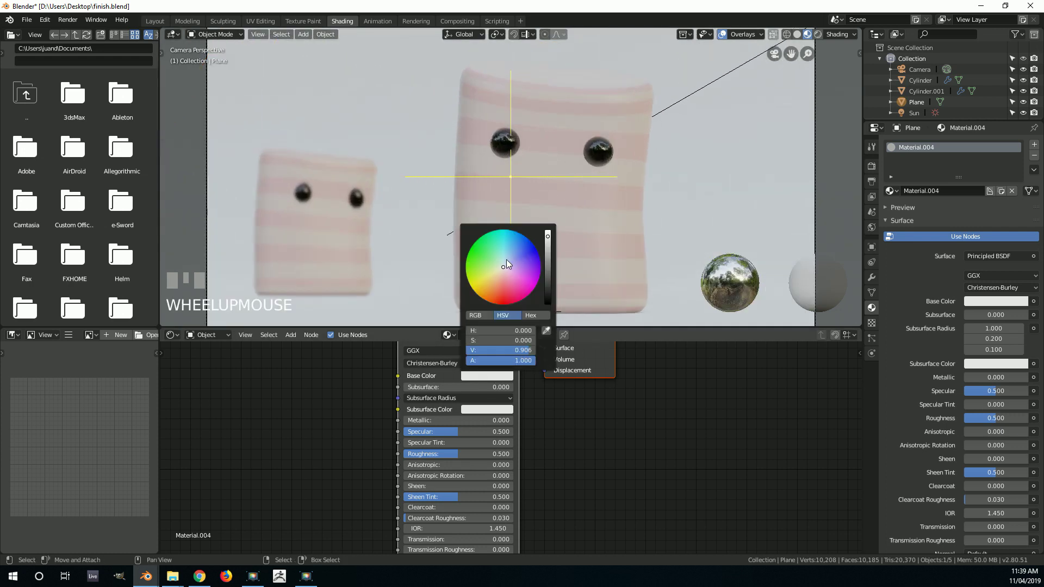
click(507, 255)
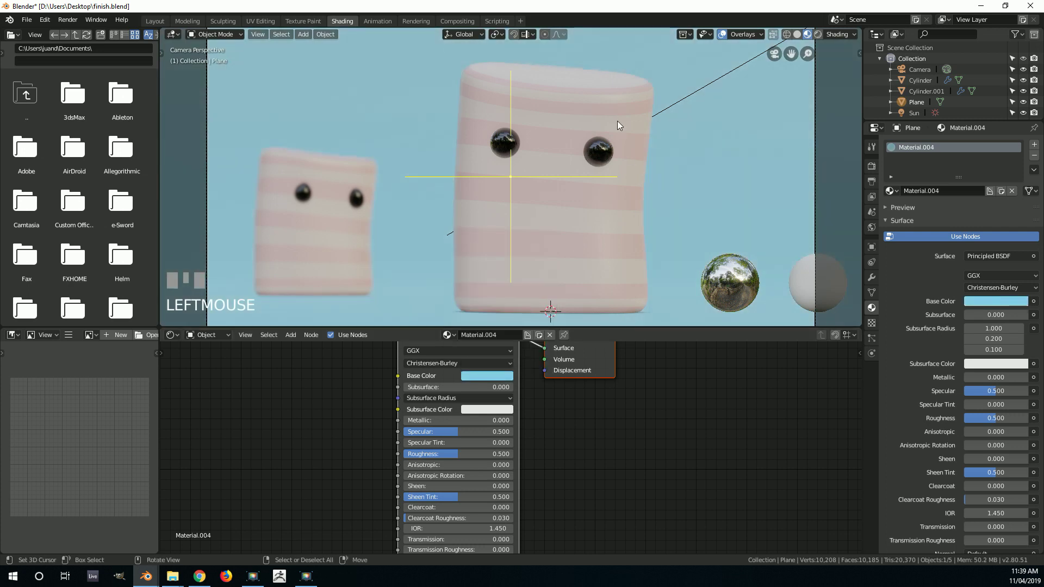
Reduce the saturation of the backdrop's blue base color slightly for a paler tone
scroll(695, 152, down, 3)
scroll(653, 272, up, 3)
click(493, 376)
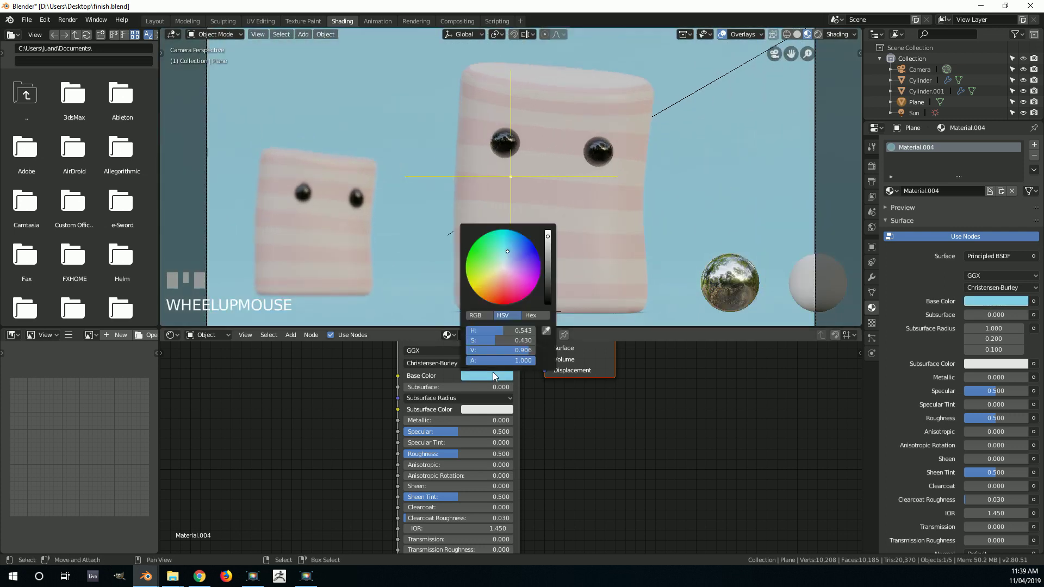
click(507, 255)
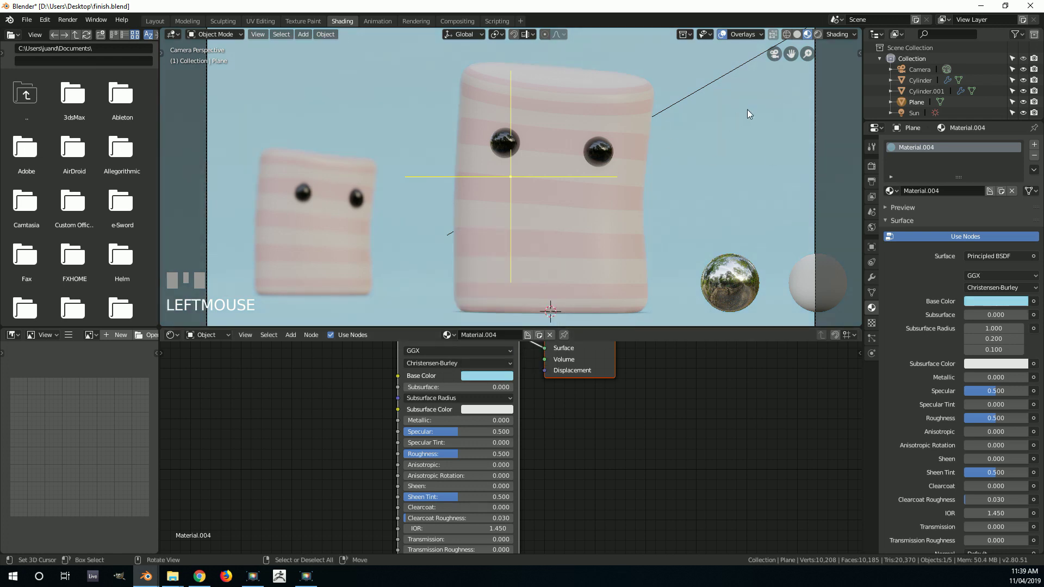
Select the camera and expand its viewport display settings
right_click(815, 116)
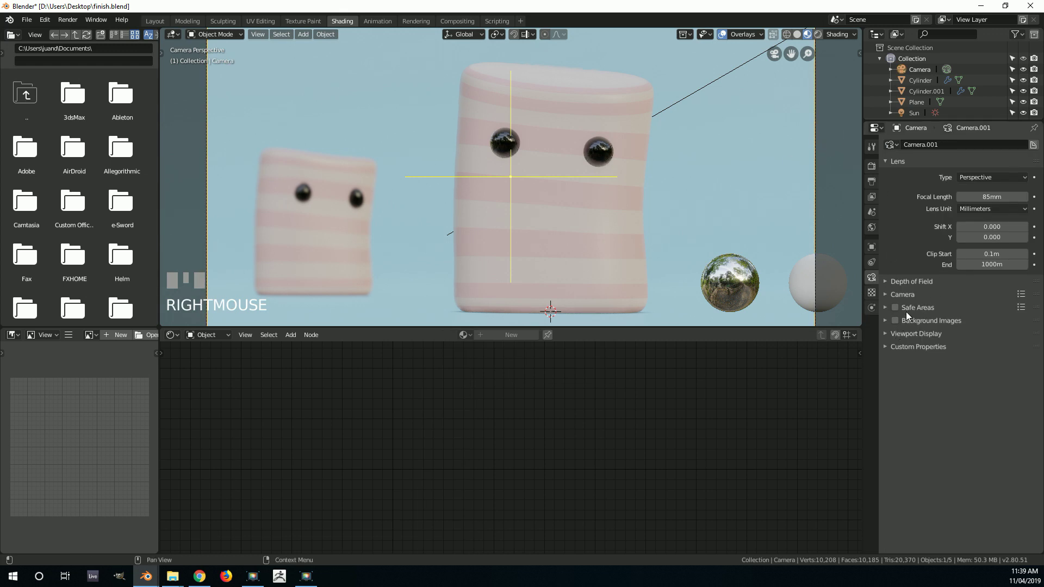
click(889, 333)
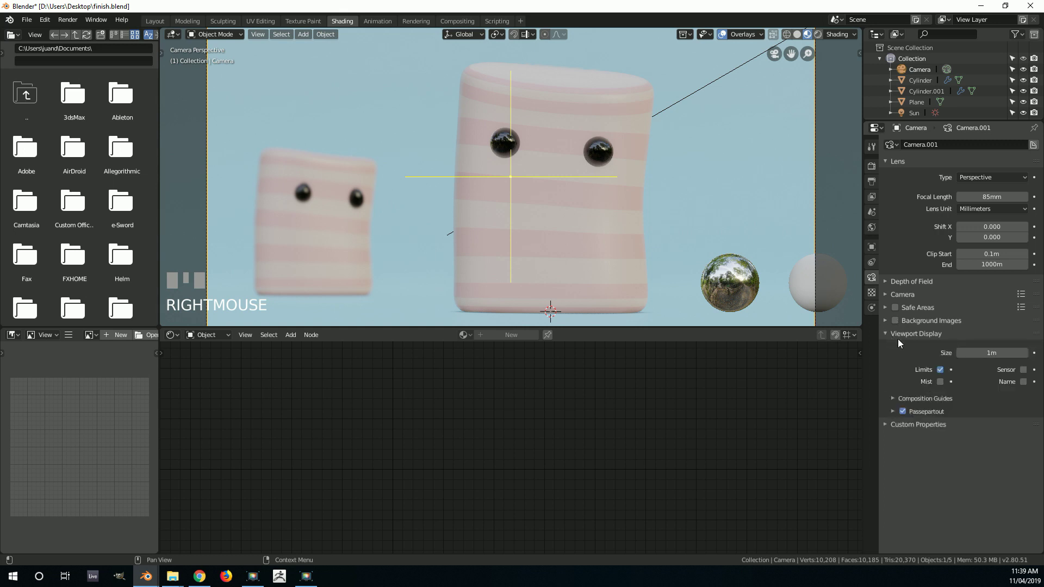
click(895, 398)
click(895, 397)
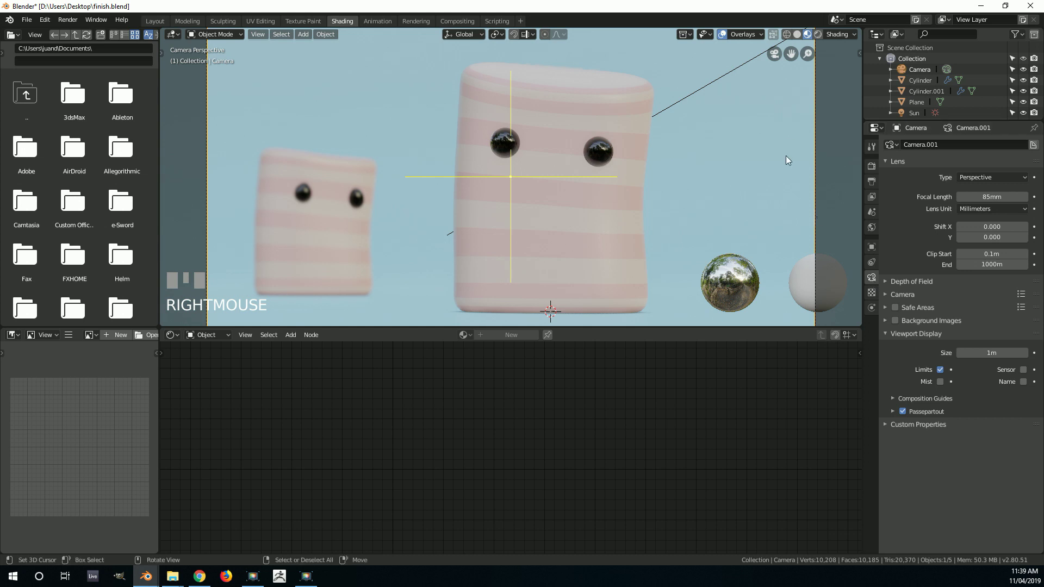
Set the camera's depth-of-field aperture F-stop to 0.1
click(915, 284)
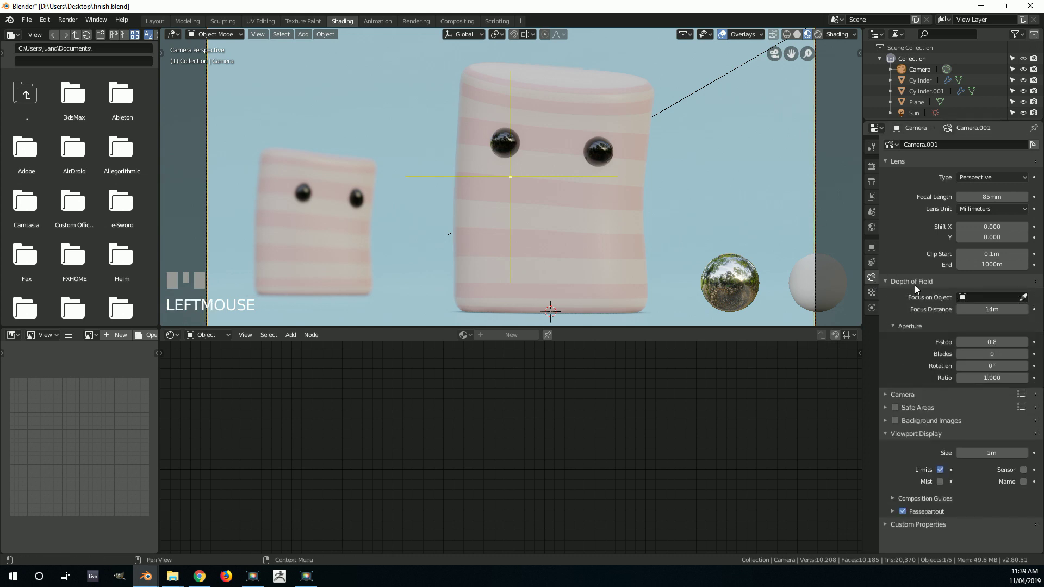
click(995, 343)
text(0.1)
key(Return)
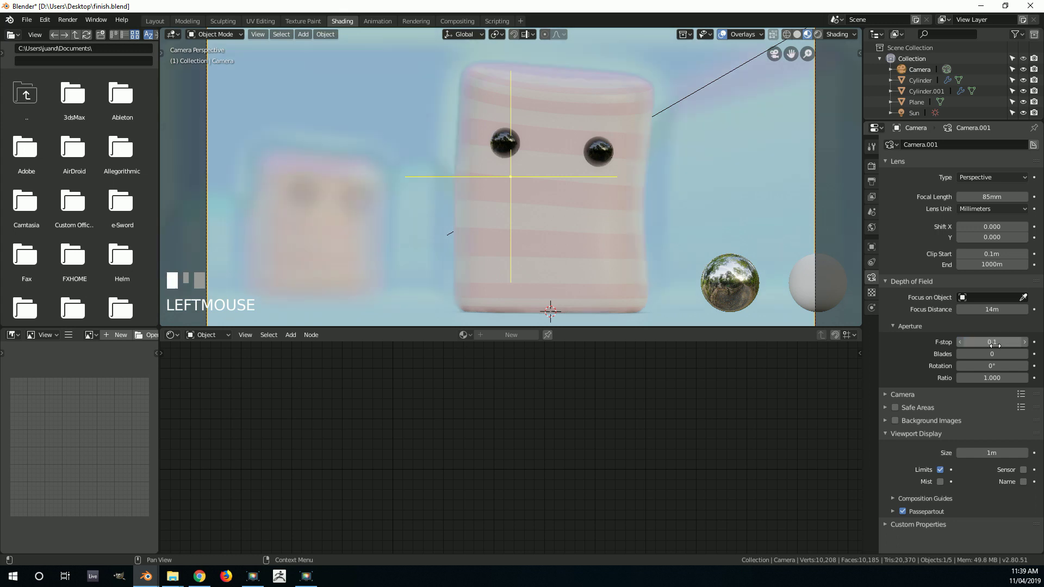
Raise the camera's depth-of-field aperture F-stop to 0.3 to soften the background blur
click(992, 343)
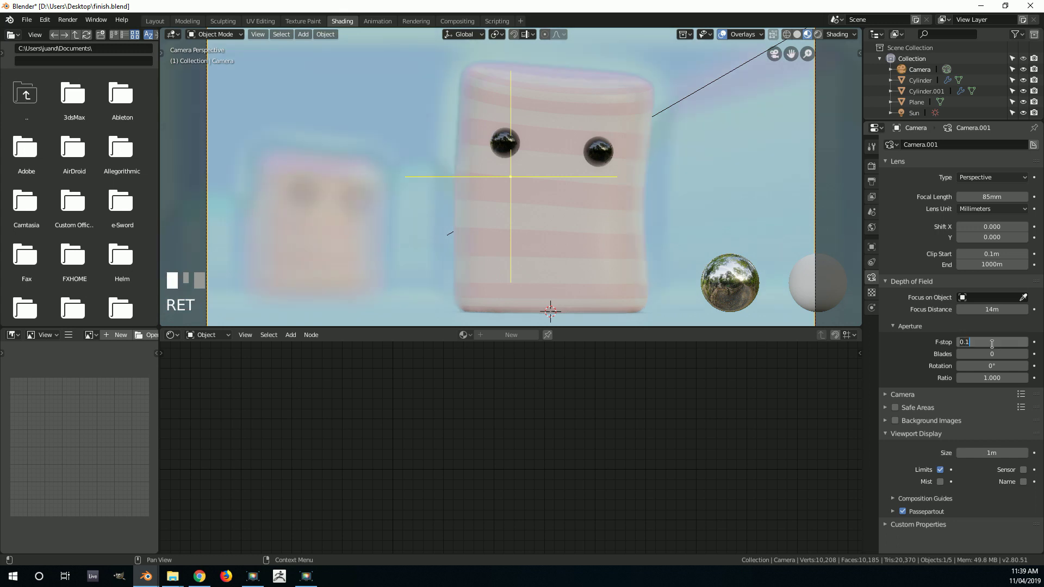
text(.3)
key(Return)
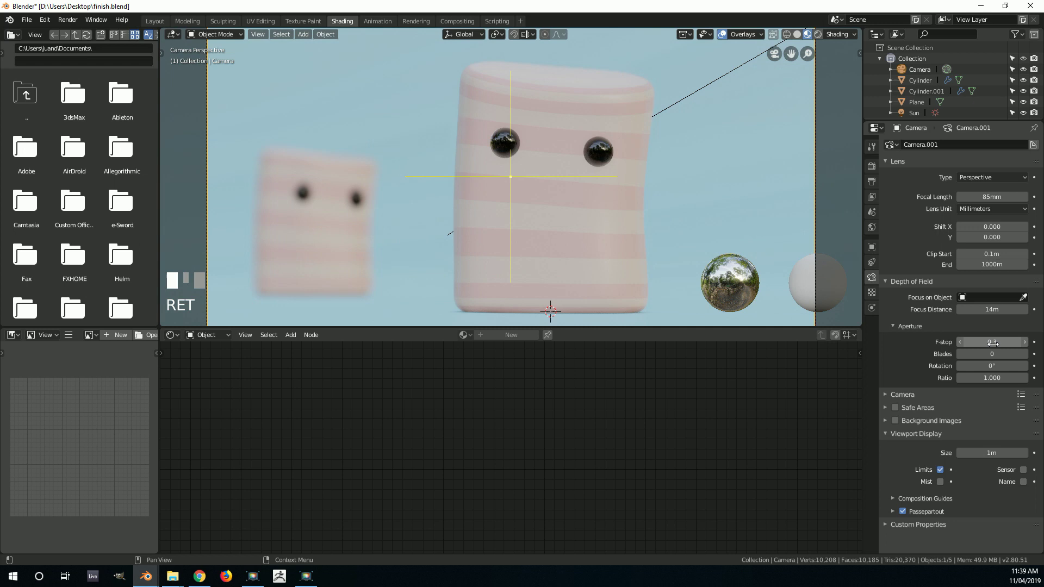
scroll(538, 221, down, 2)
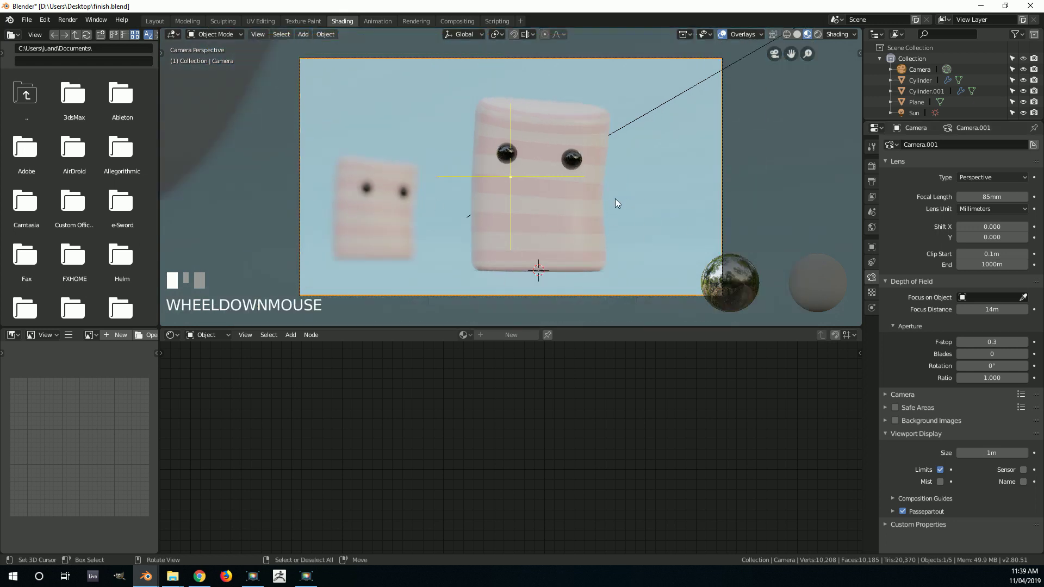
scroll(625, 209, up, 1)
scroll(509, 232, down, 1)
scroll(449, 265, down, 1)
Render a still image of the marshmallow scene through the camera
middle_drag(413, 208, 385, 158)
scroll(385, 158, down, 1)
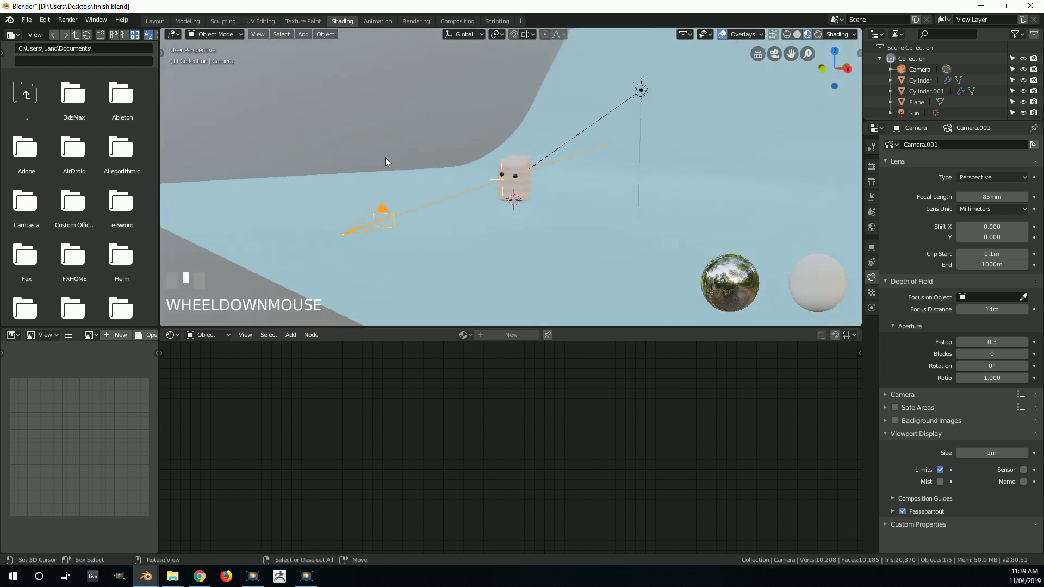
scroll(531, 152, up, 3)
middle_drag(471, 164, 435, 171)
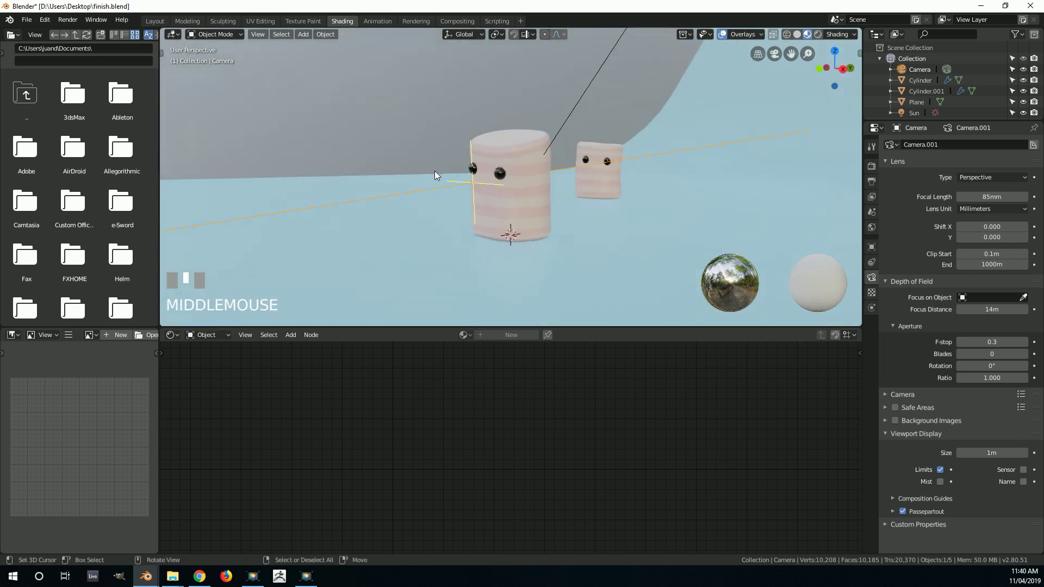
key(KP_0)
scroll(520, 136, up, 3)
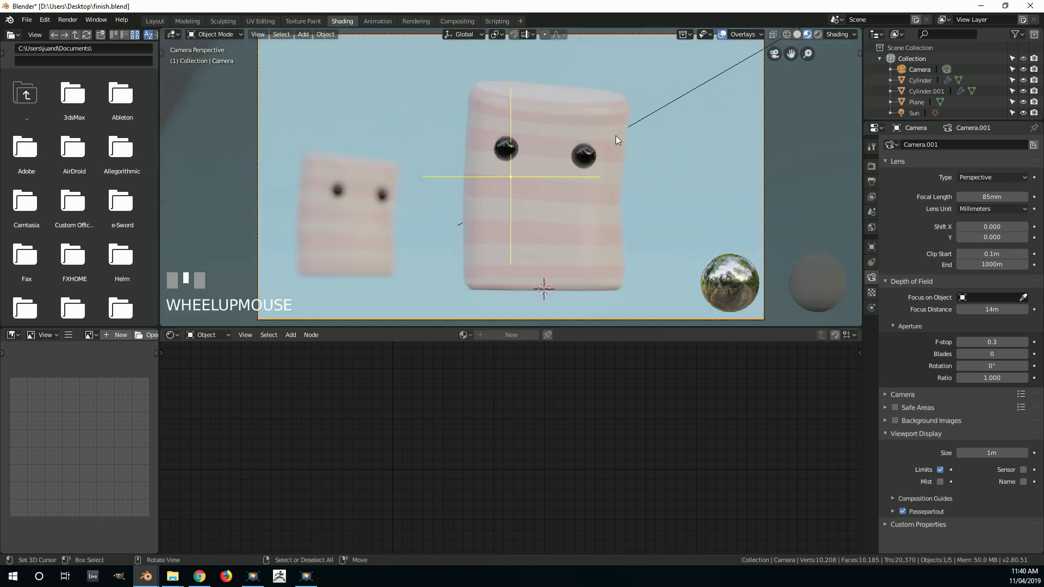
click(67, 19)
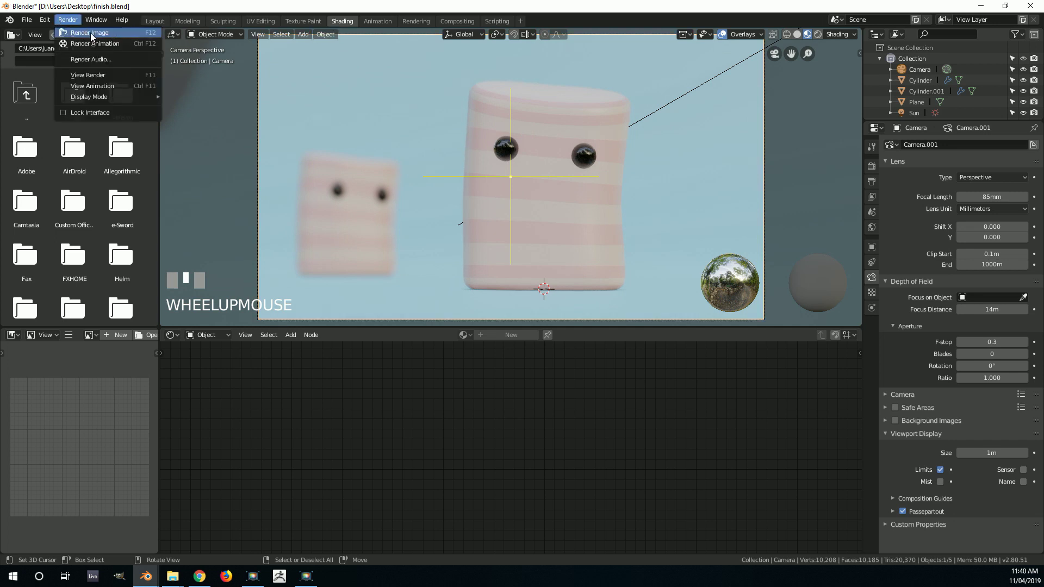
click(90, 33)
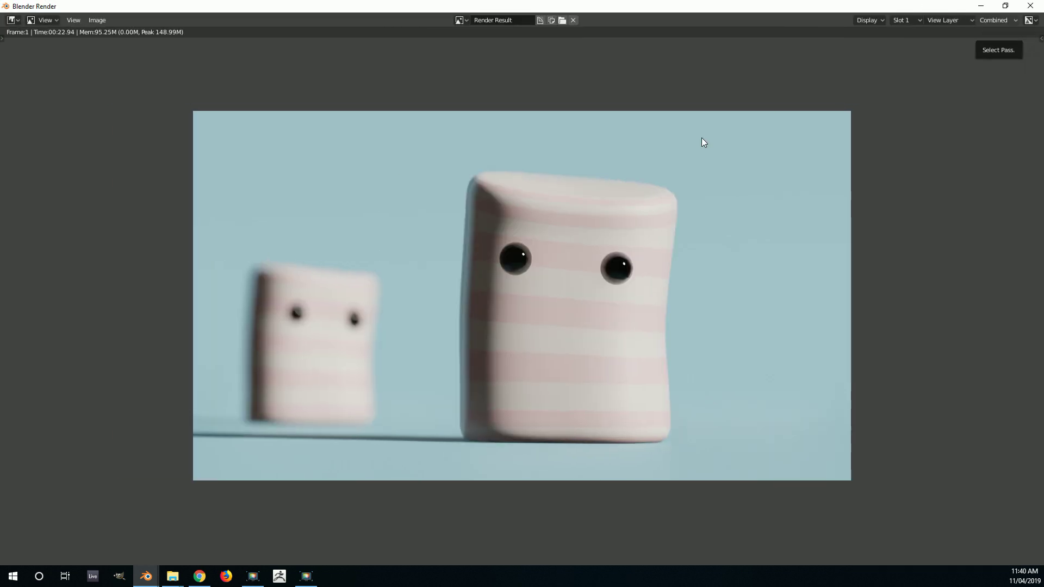
Examine the rendered marshmallows and their eyes up close, and close the render window
scroll(674, 196, up, 3)
scroll(675, 234, down, 2)
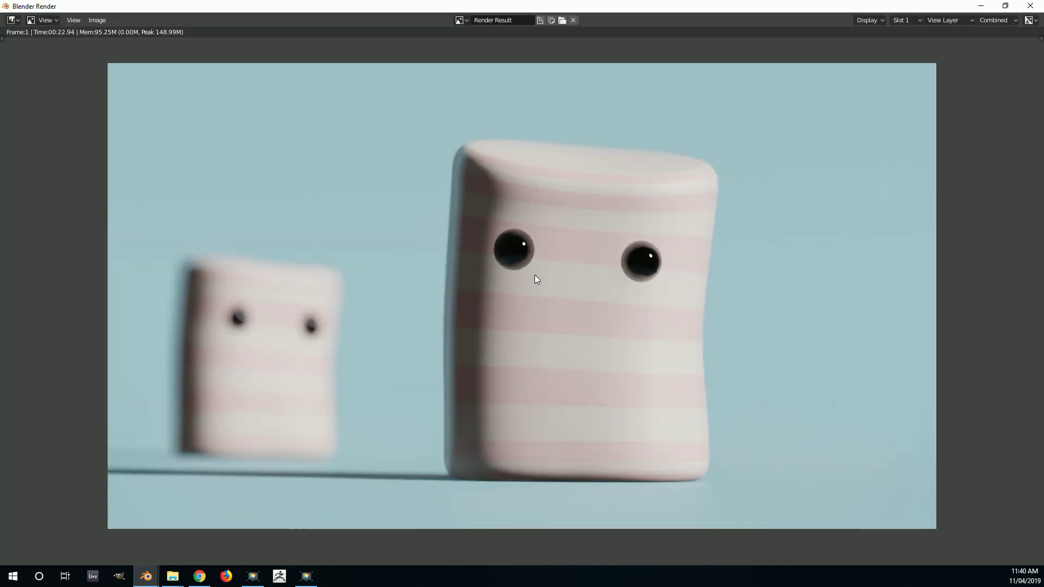
scroll(595, 261, up, 1)
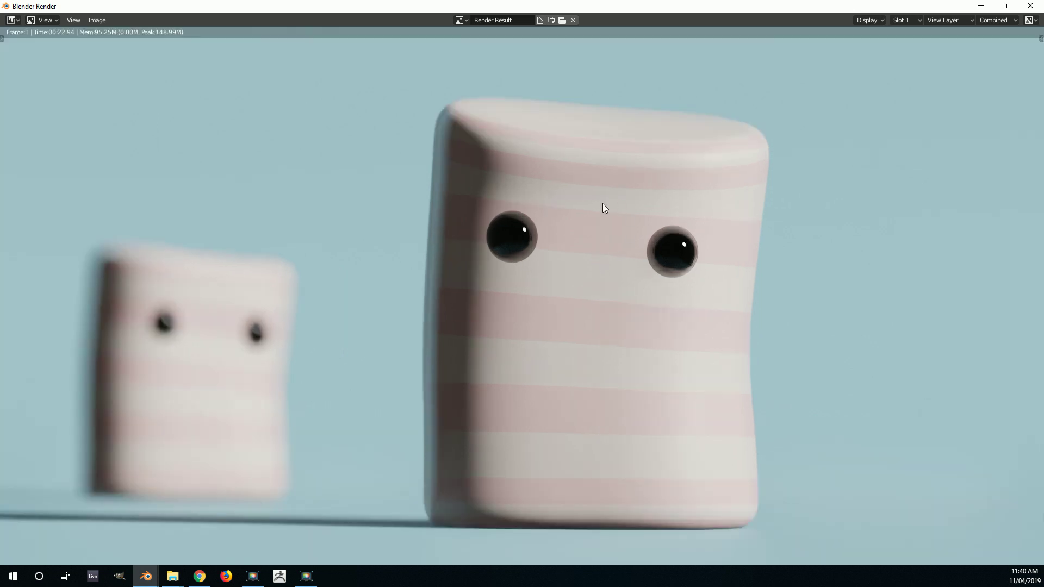
scroll(696, 177, down, 1)
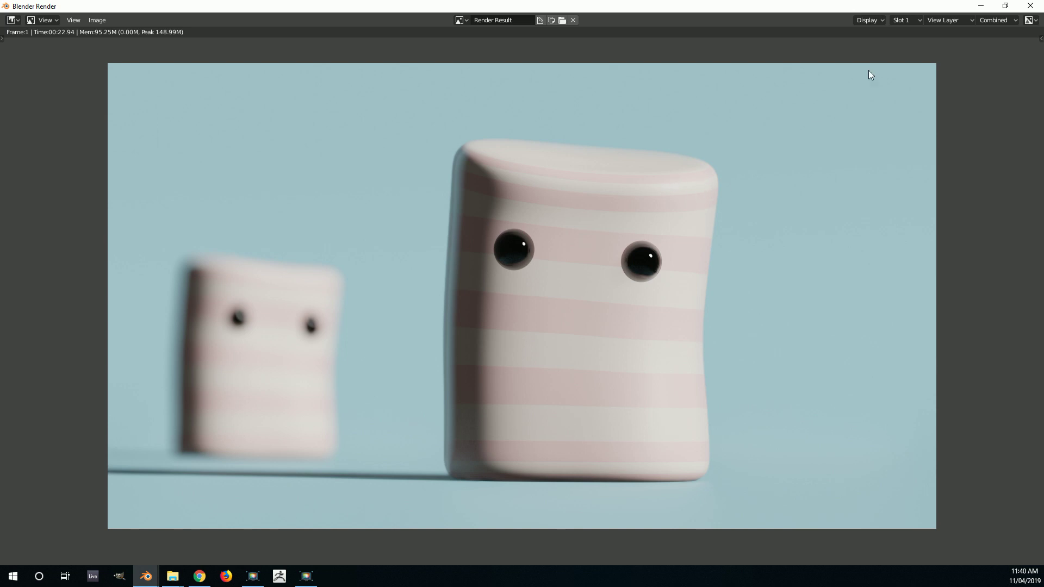
click(1030, 5)
scroll(692, 106, up, 2)
scroll(637, 132, down, 1)
scroll(638, 136, down, 1)
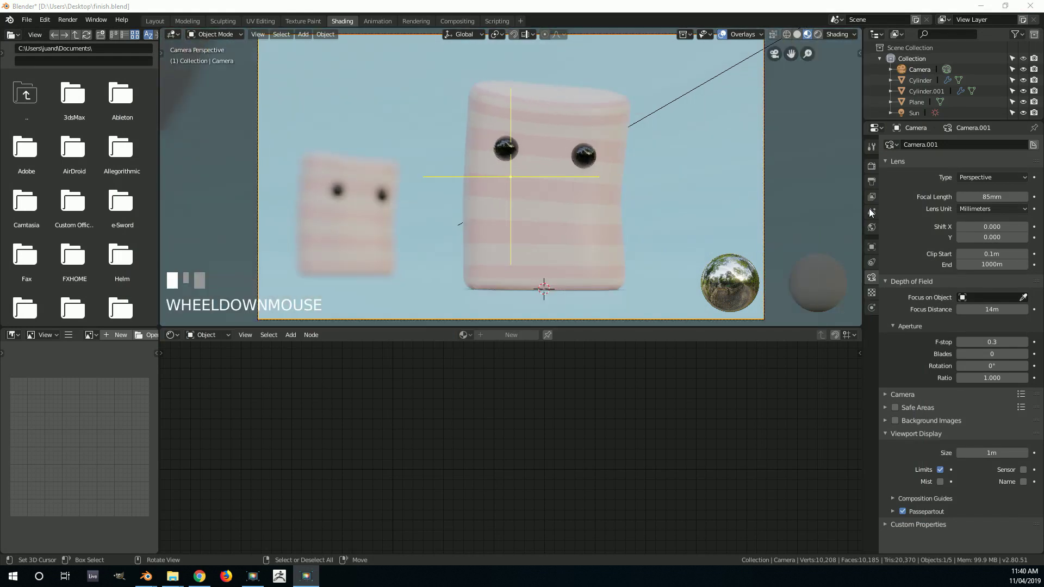
Set the Eevee render samples to 128 and the ambient occlusion distance to 0.04 m
click(872, 166)
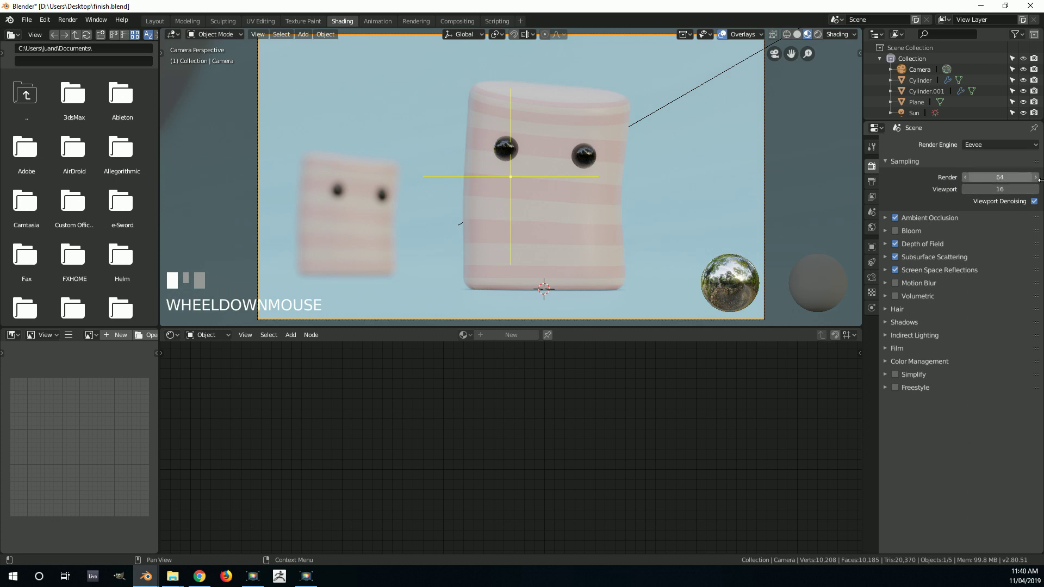
click(988, 178)
text(1)
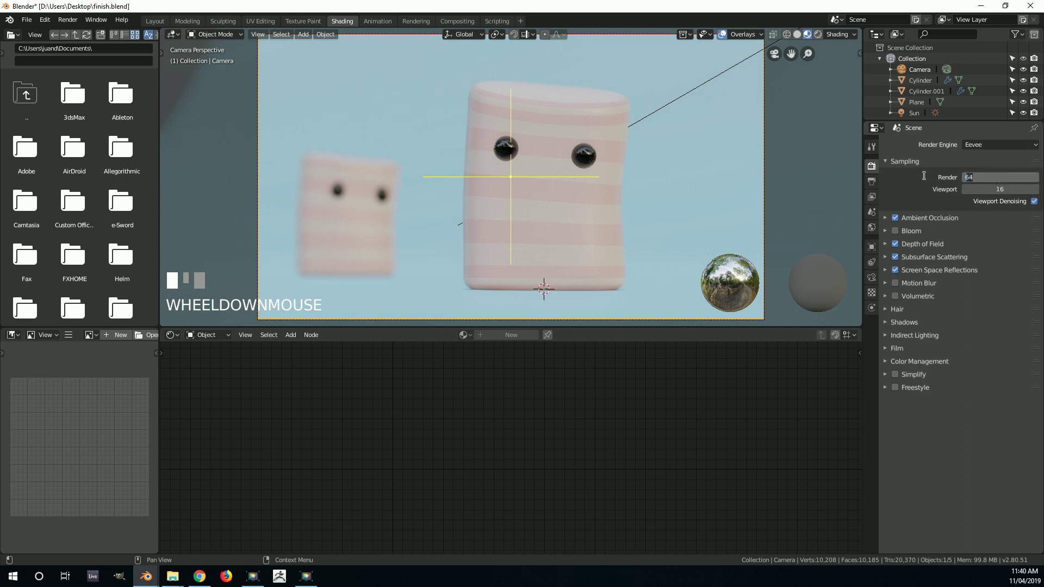
text(28)
key(Return)
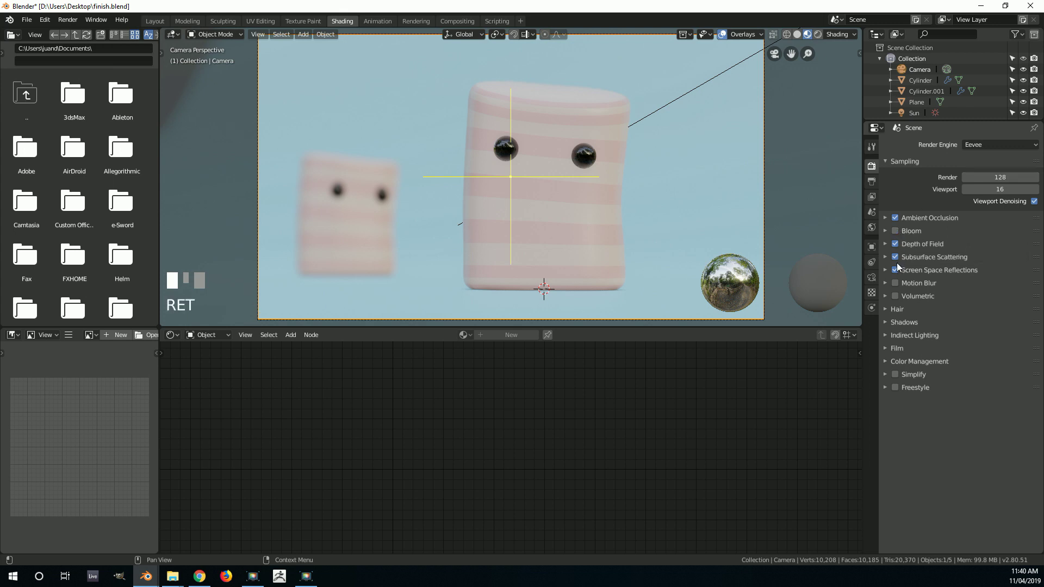
click(890, 220)
drag(992, 234, 974, 234)
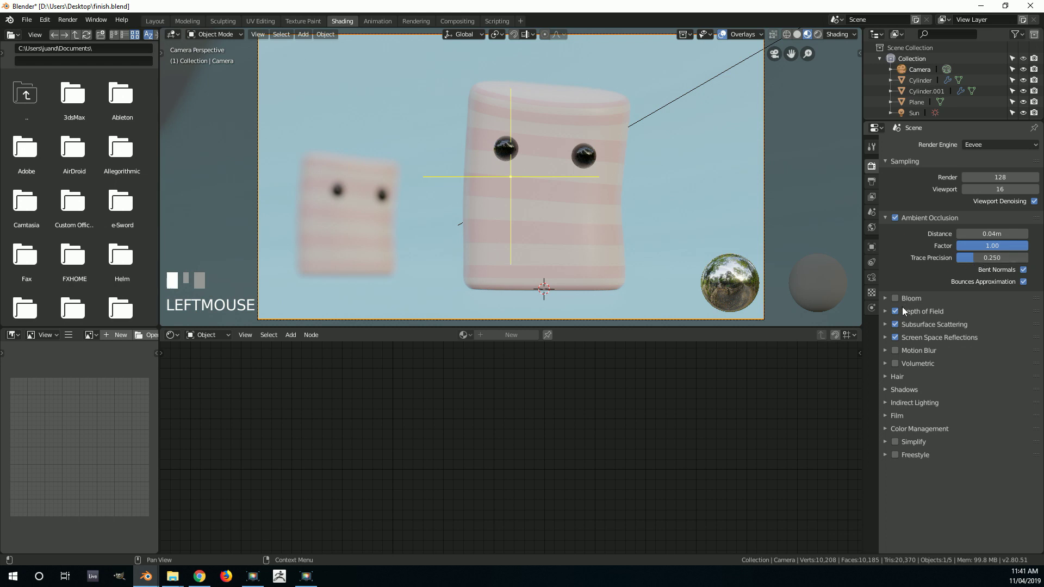
Compare the marshmallows in the viewport with Eevee's subsurface scattering disabled and enabled, leaving it on with 7 samples
click(886, 325)
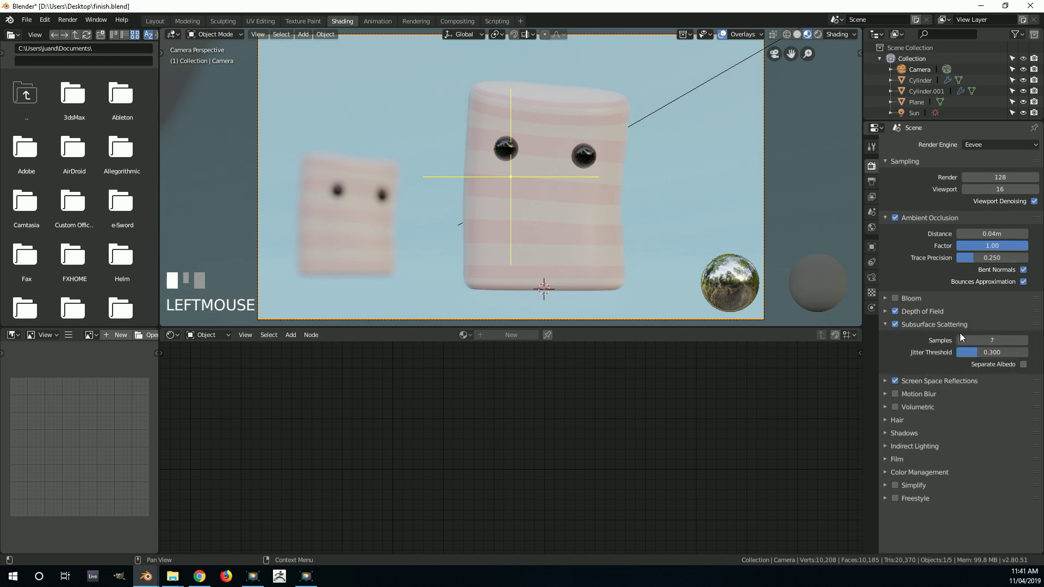
drag(987, 339, 988, 339)
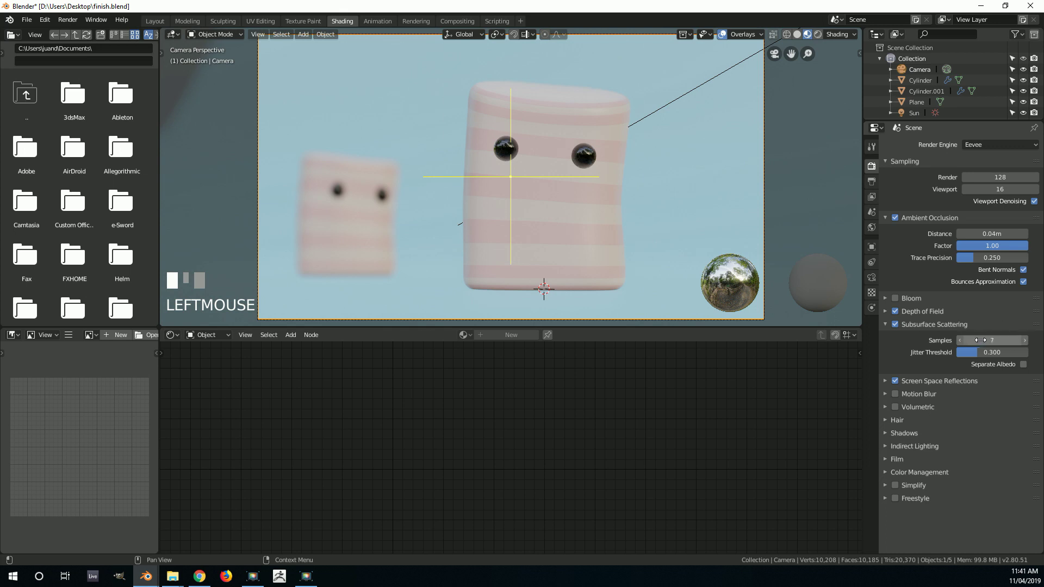
click(896, 325)
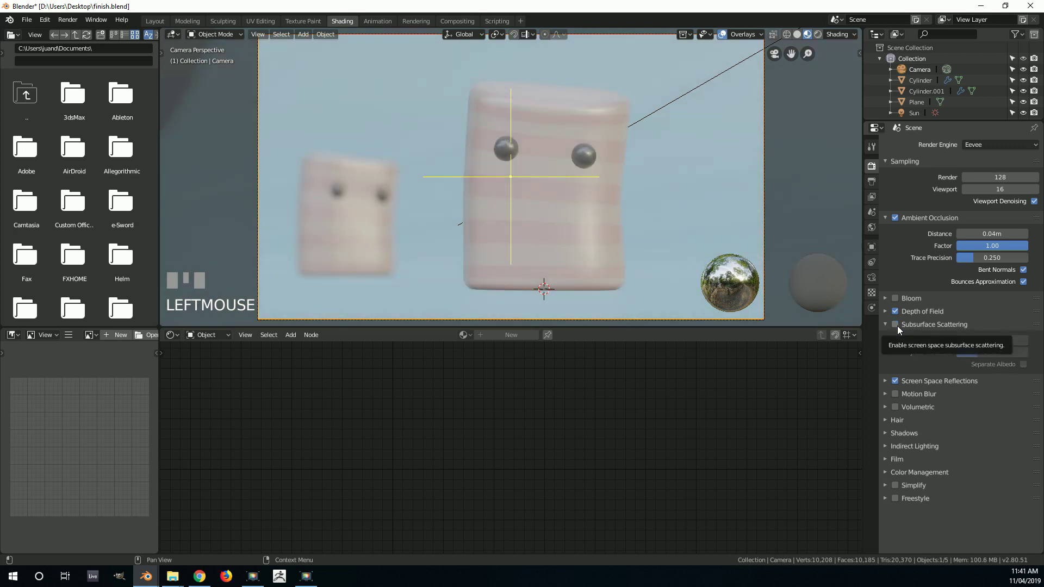
click(895, 325)
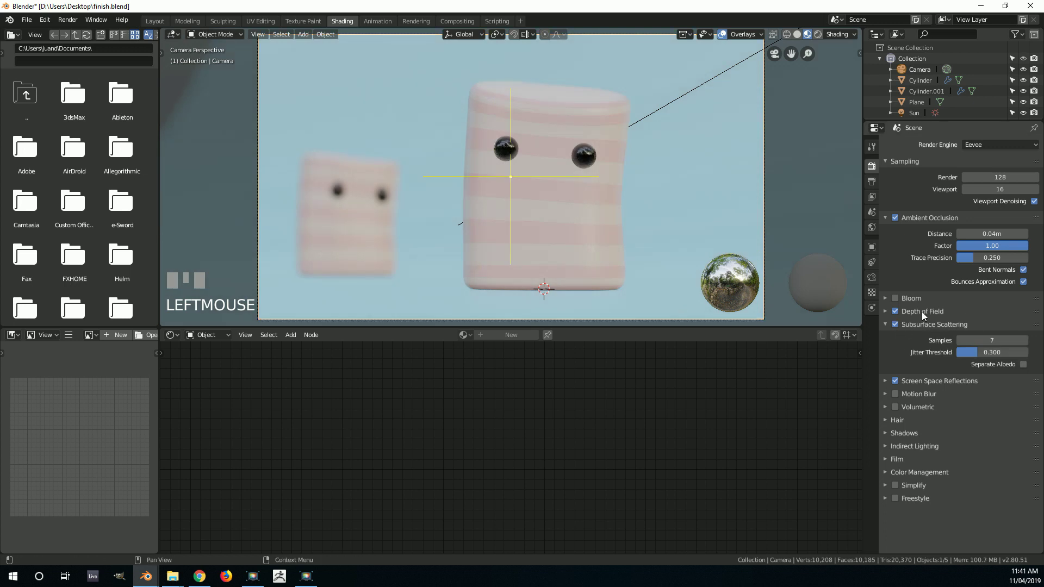
click(885, 325)
Set the screen space reflections trace precision to 0.290 and check the marshmallows in the camera view
click(887, 338)
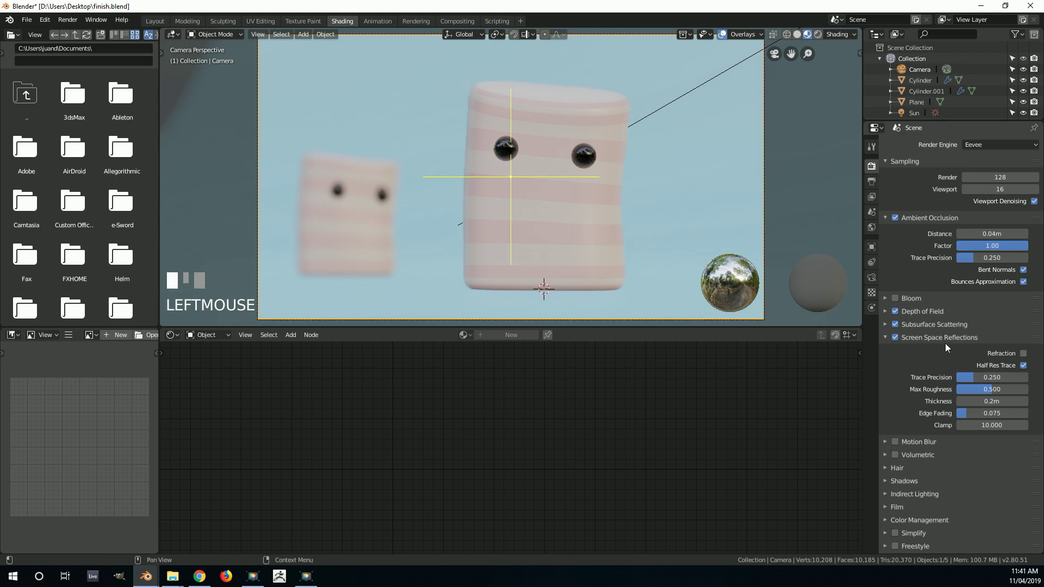
mouse_move(978, 377)
mouse_down()
mouse_move(991, 376)
mouse_move(978, 377)
mouse_up()
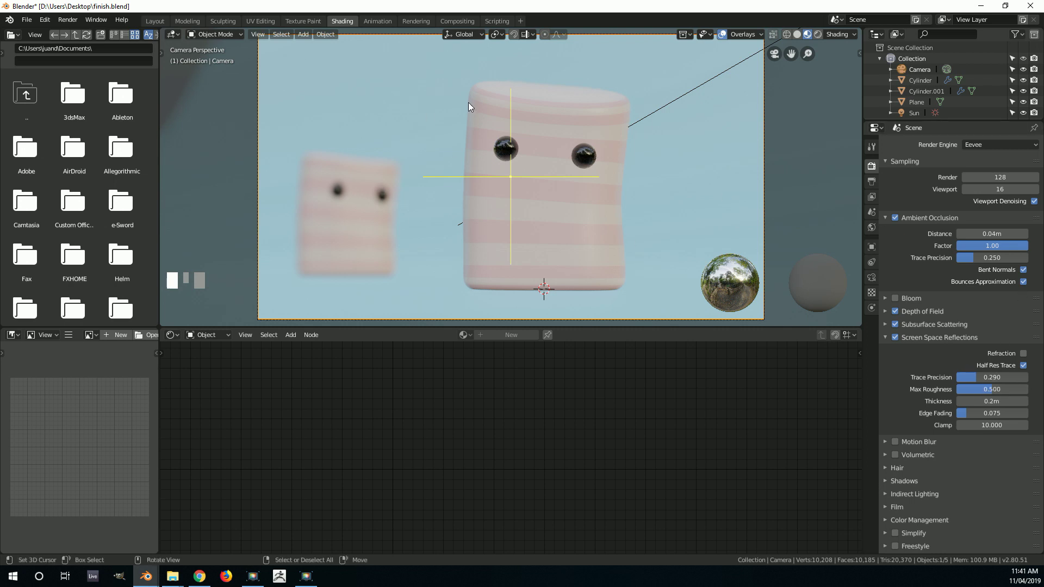
scroll(539, 230, up, 1)
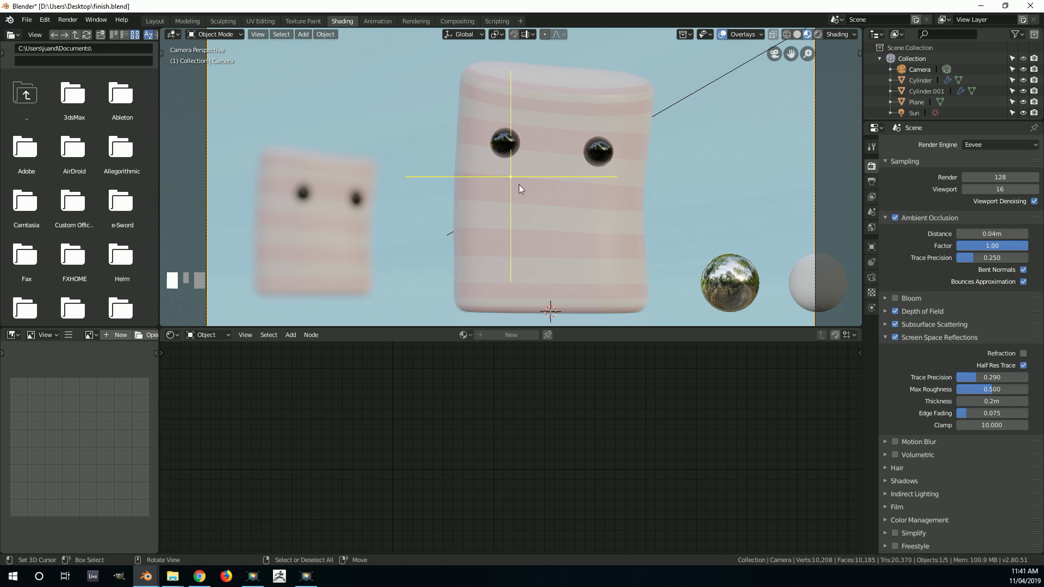
scroll(480, 185, down, 1)
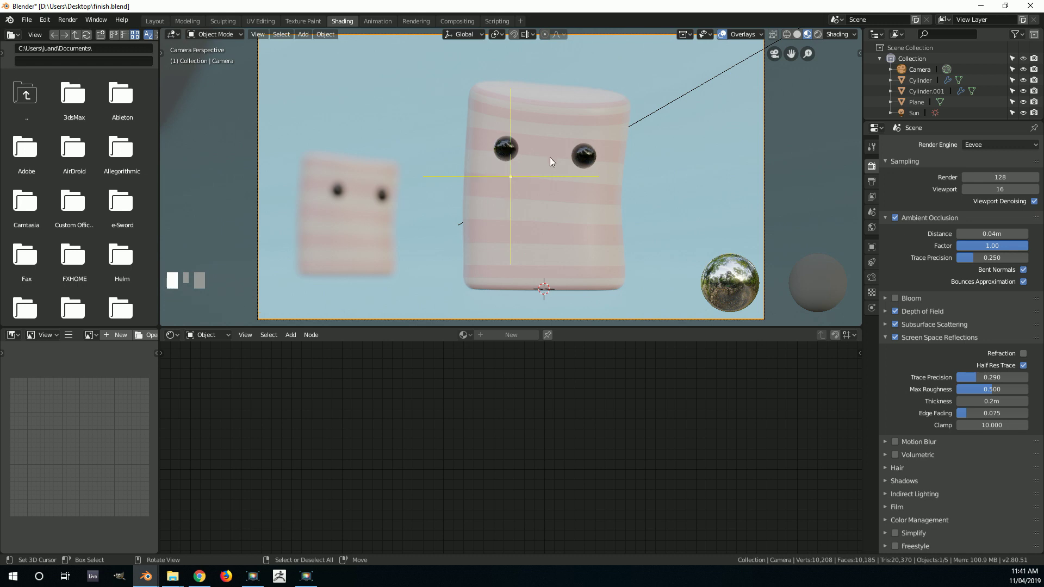
scroll(473, 197, down, 1)
scroll(544, 154, up, 1)
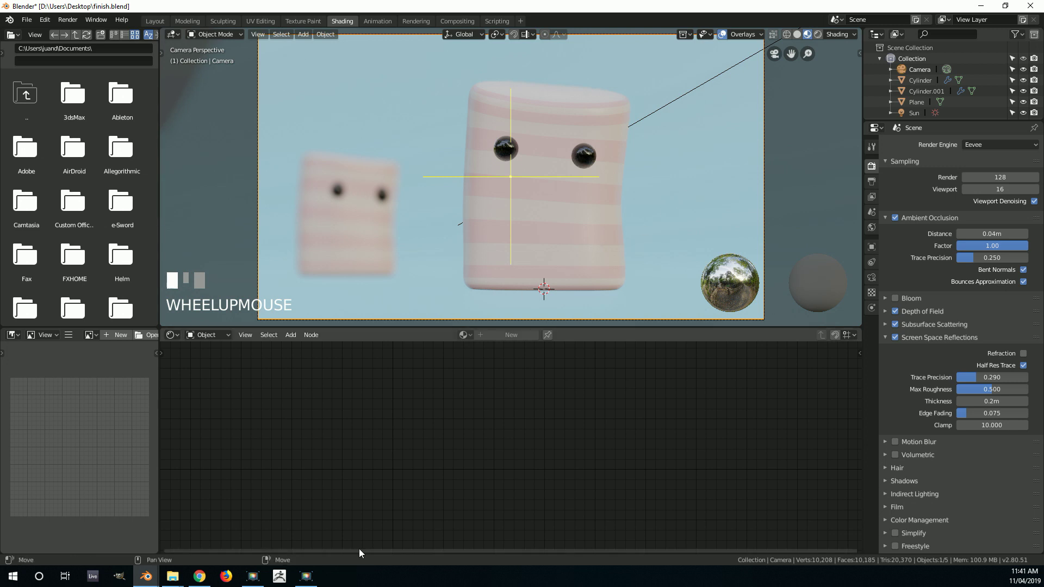
Switch to the other open Blender window
mouse_move(145, 578)
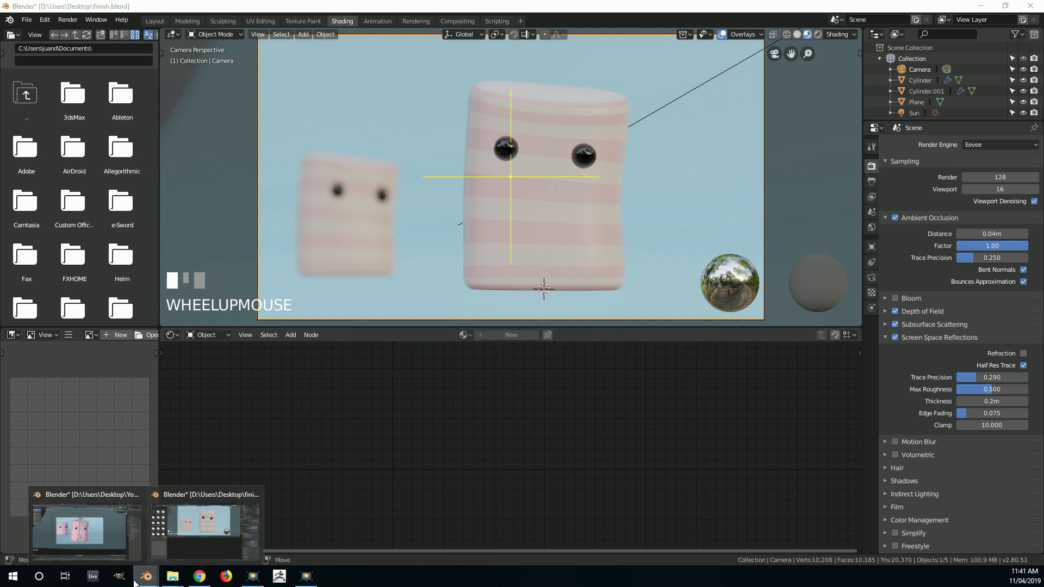